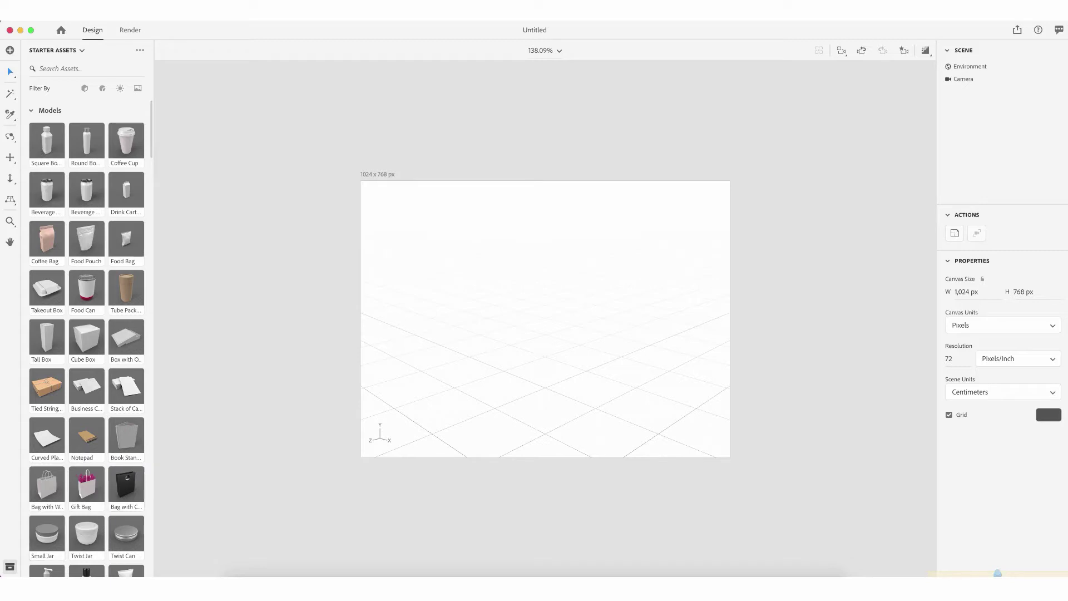
# Browse the 3D models in the starter assets, from packaging and devices to basic shapes
pyautogui.scroll(-5, 87, 334)
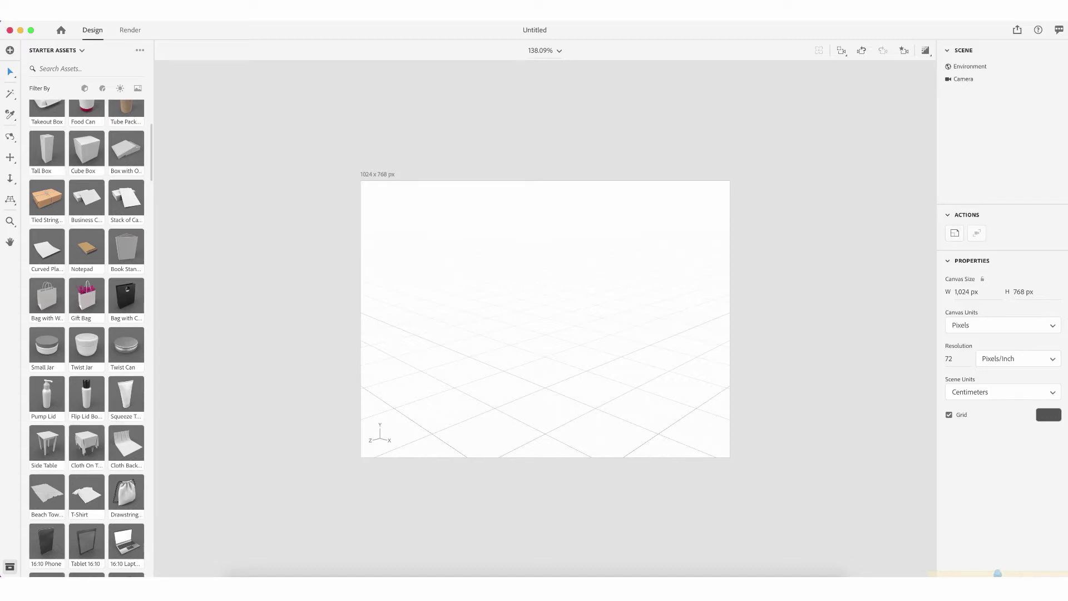
pyautogui.scroll(-1, 39, 508)
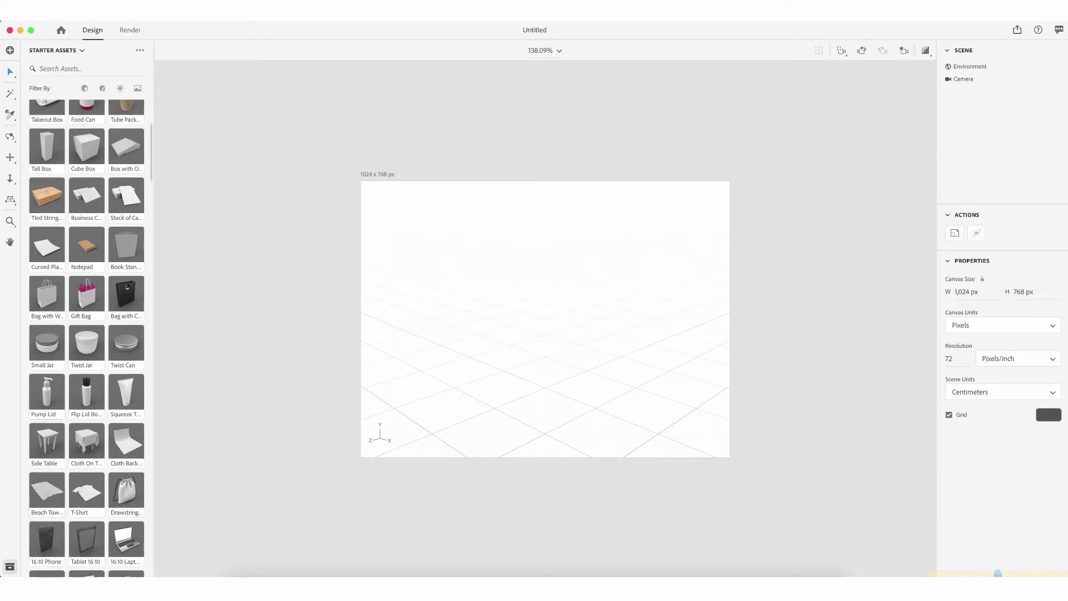
pyautogui.scroll(-5, 86, 339)
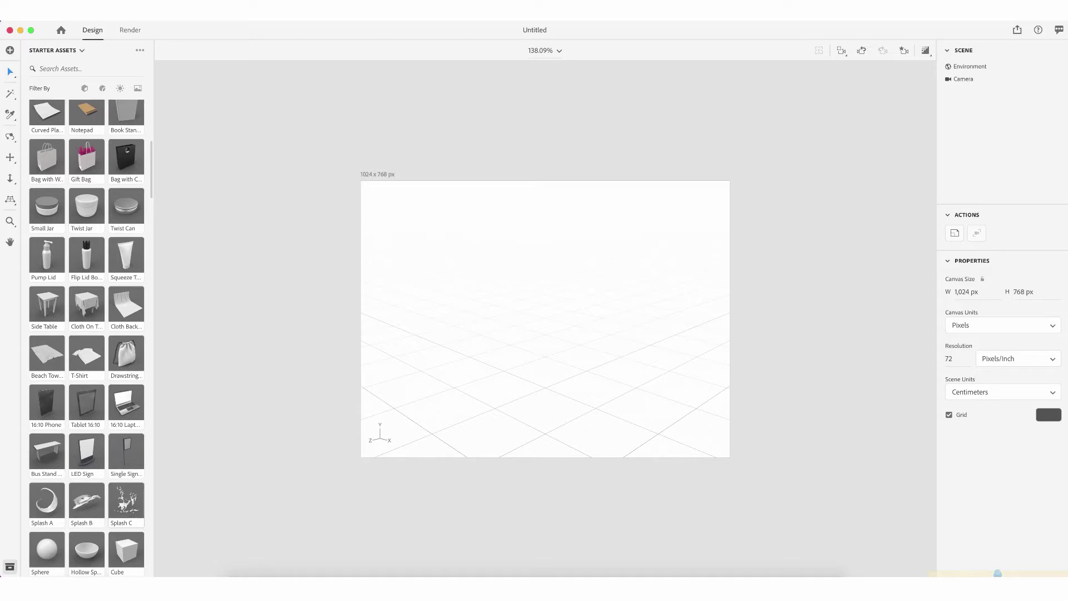
pyautogui.scroll(-1, 127, 504)
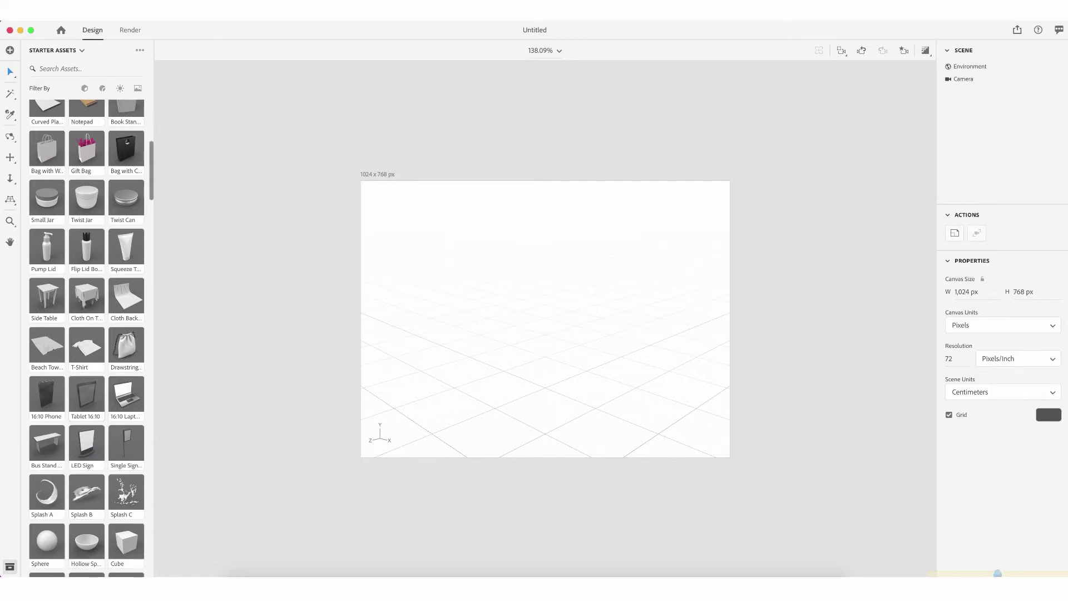
pyautogui.moveTo(152, 170); pyautogui.dragTo(151, 212)
pyautogui.scroll(-2, 86, 334)
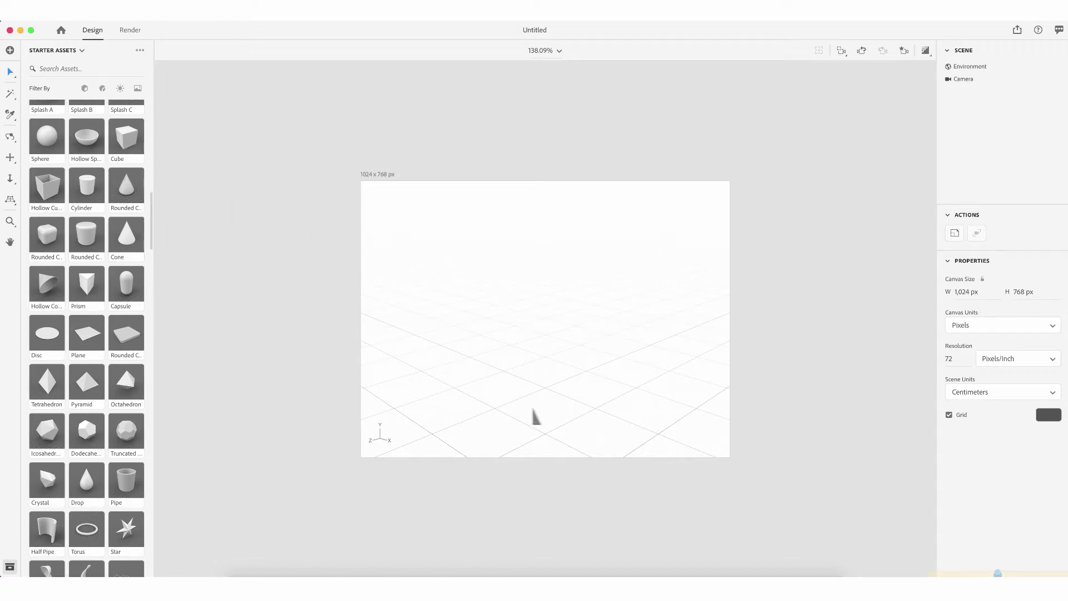
pyautogui.scroll(-10, 87, 337)
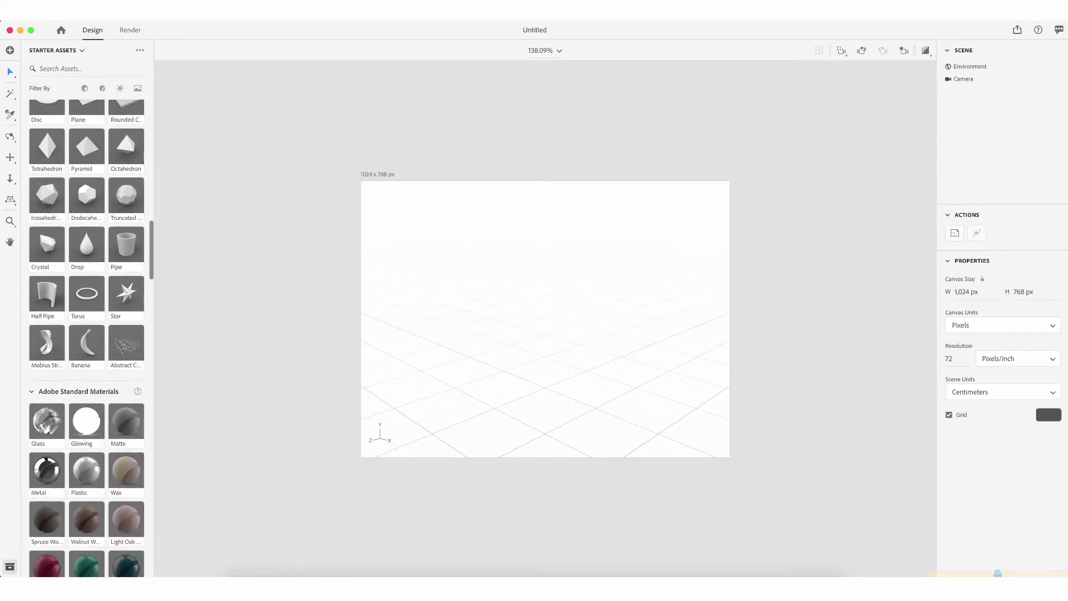
# Look through the Adobe Standard Materials and Substance Materials in the starter assets
pyautogui.scroll(-7, 87, 337)
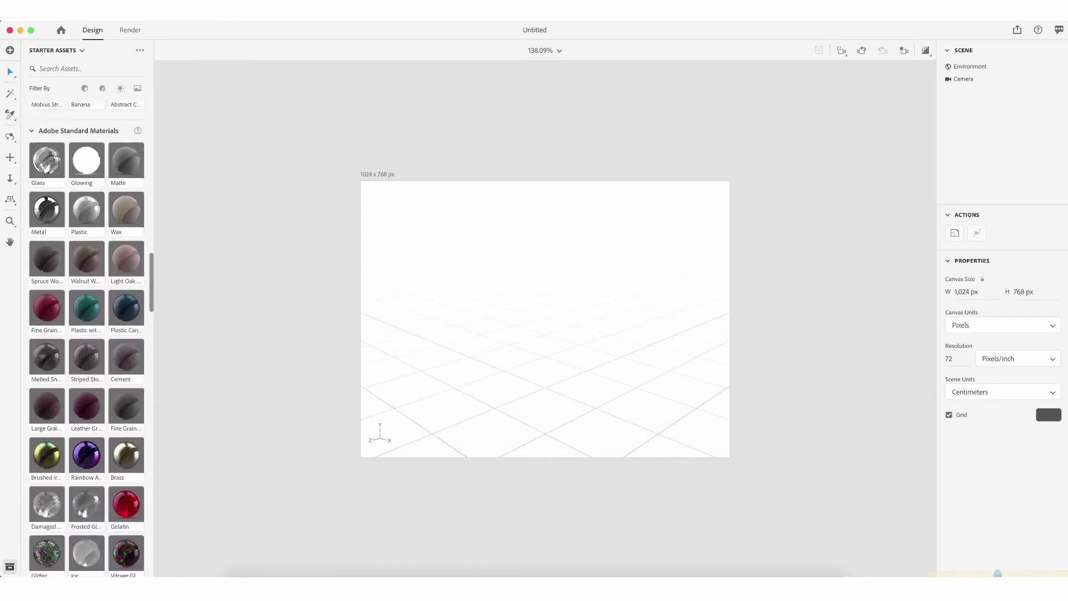
pyautogui.scroll(-1, 87, 338)
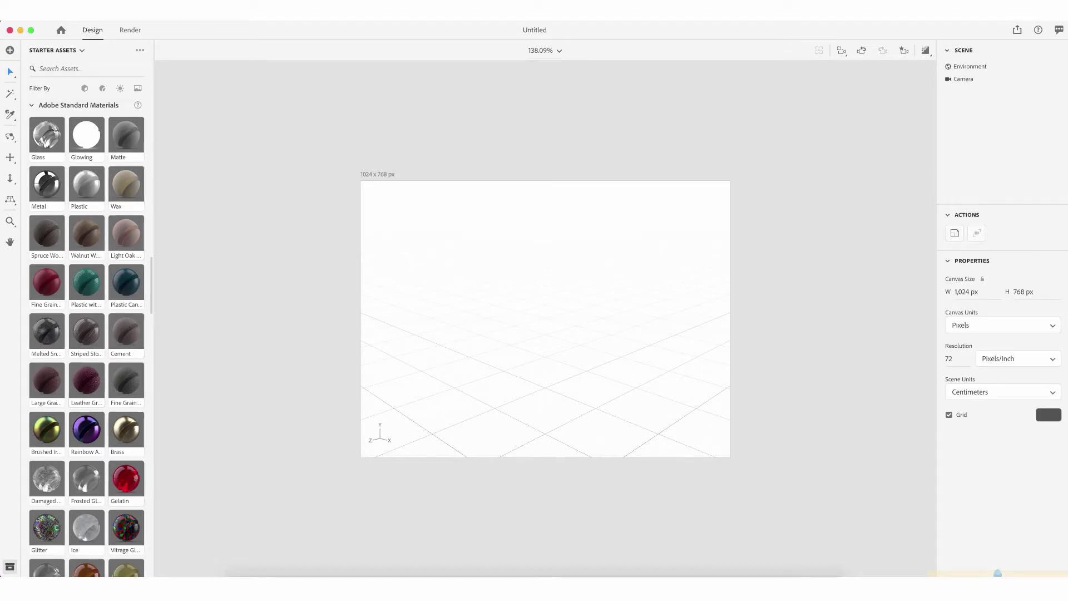
pyautogui.scroll(-2, 126, 479)
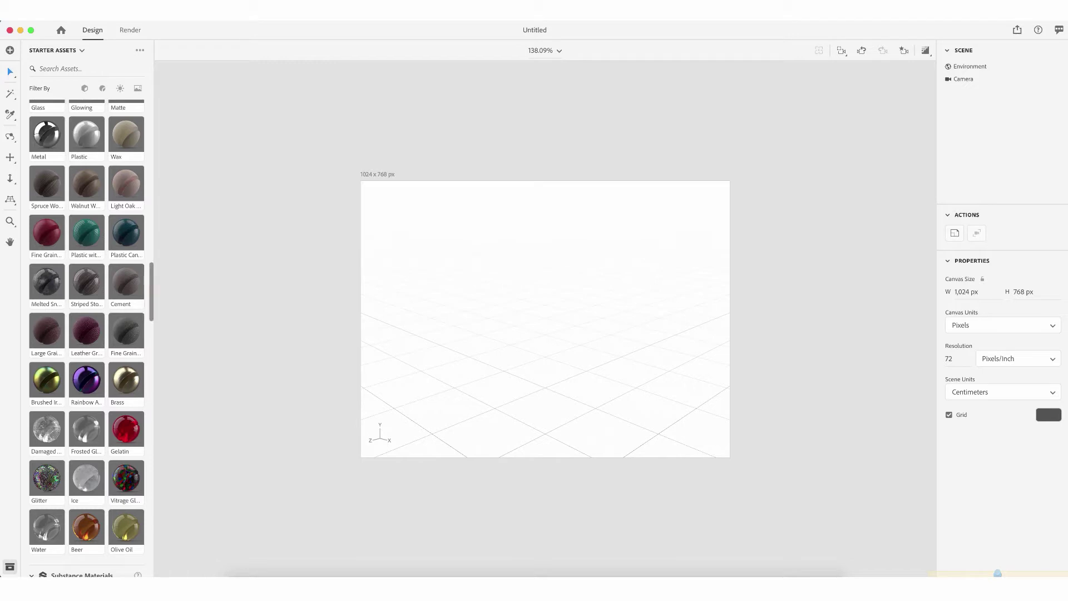
pyautogui.scroll(-10, 86, 334)
pyautogui.scroll(-5, 87, 334)
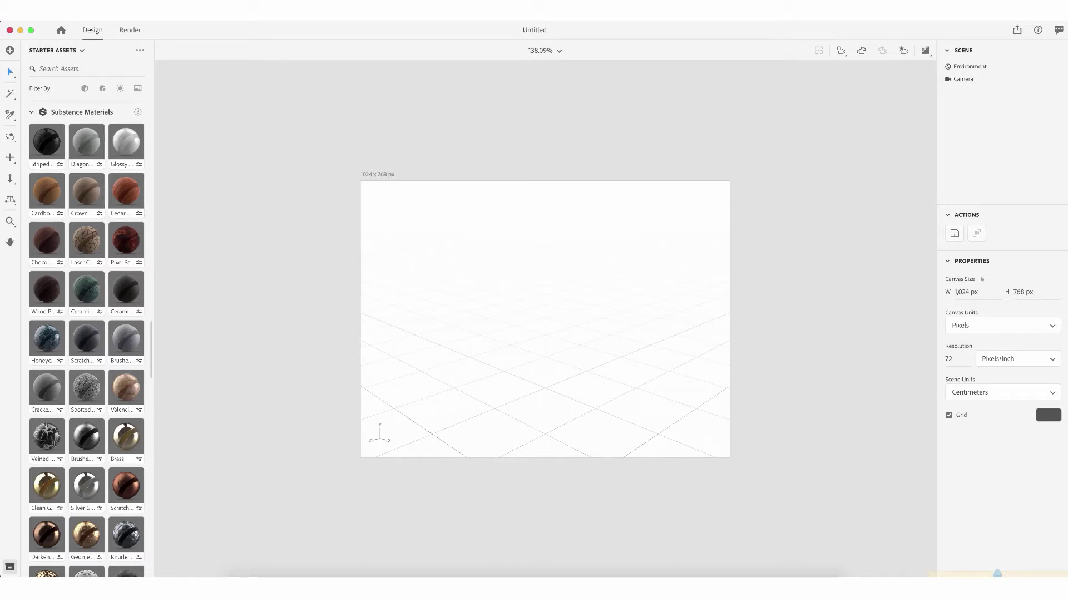
pyautogui.scroll(-1, 87, 338)
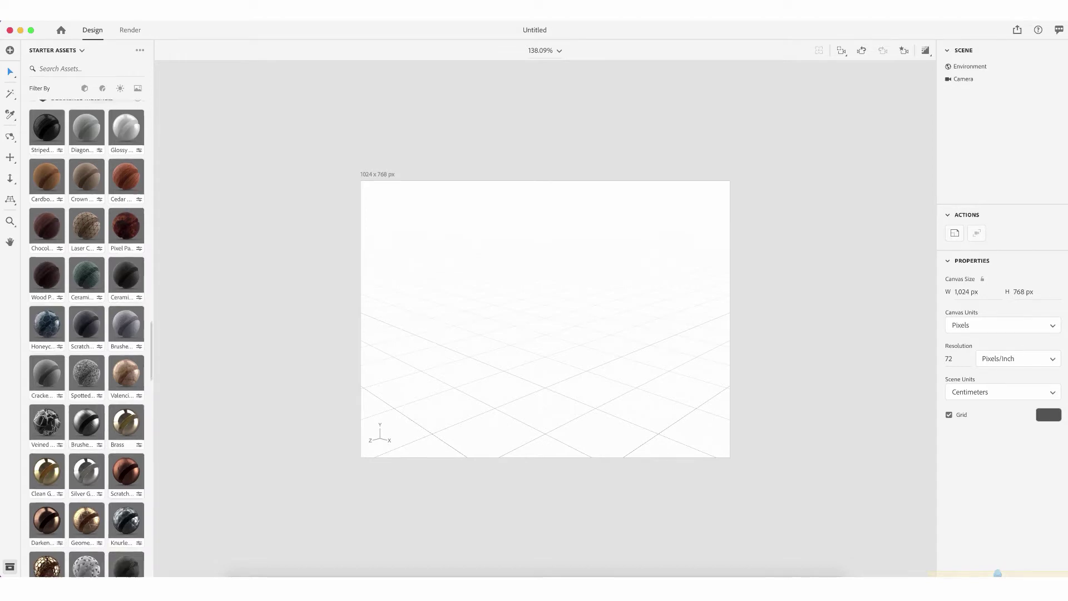
pyautogui.scroll(-5, 87, 337)
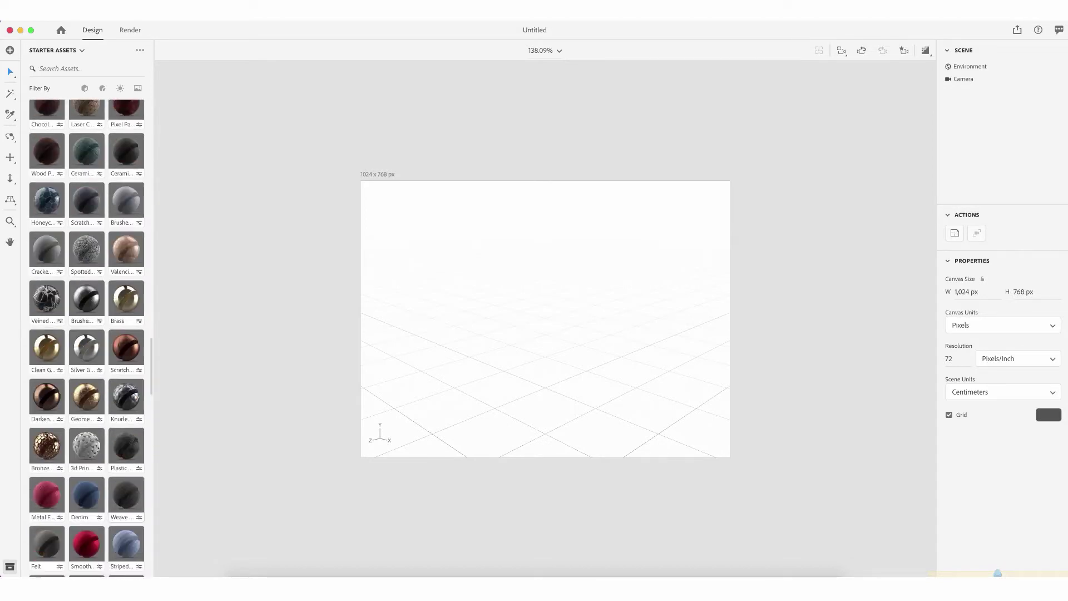
pyautogui.scroll(-1, 87, 338)
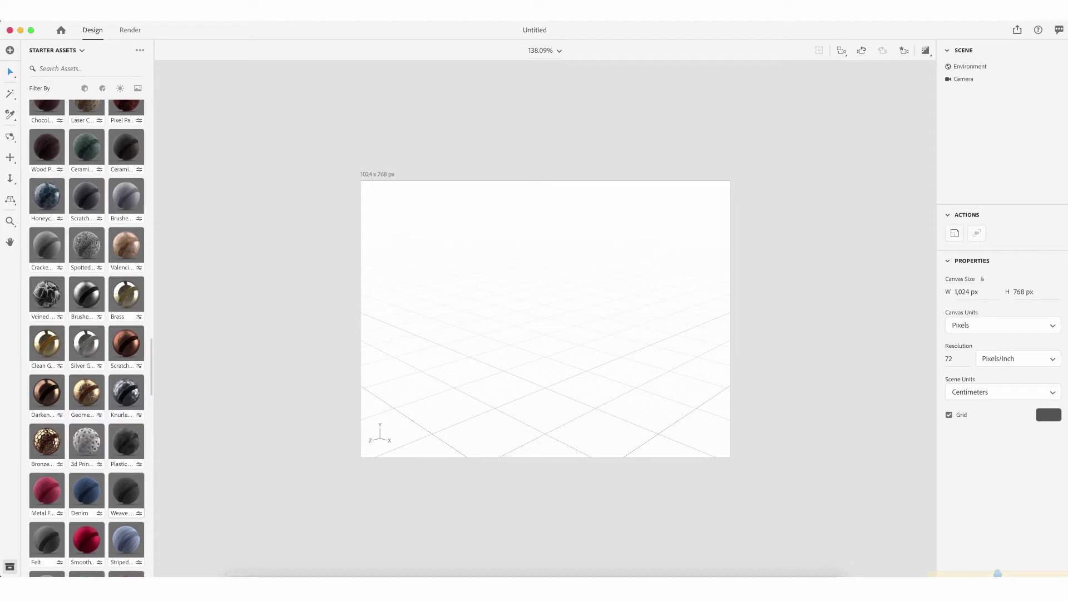
pyautogui.scroll(-7, 87, 338)
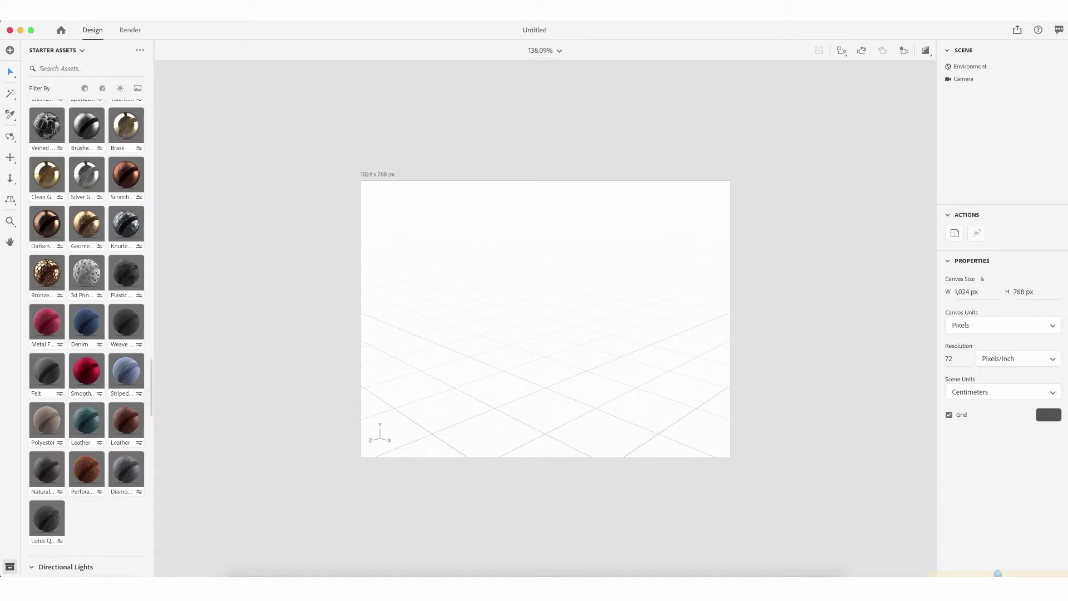
# Examine the directional lights, environment lights and images among the starter assets
pyautogui.scroll(-10, 87, 338)
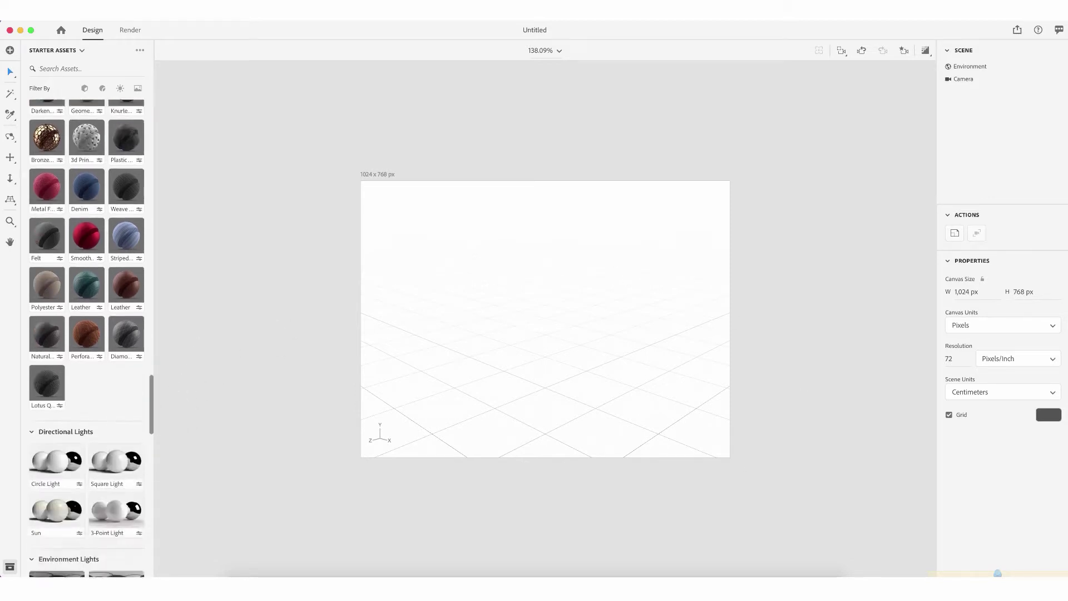
pyautogui.scroll(-2, 87, 337)
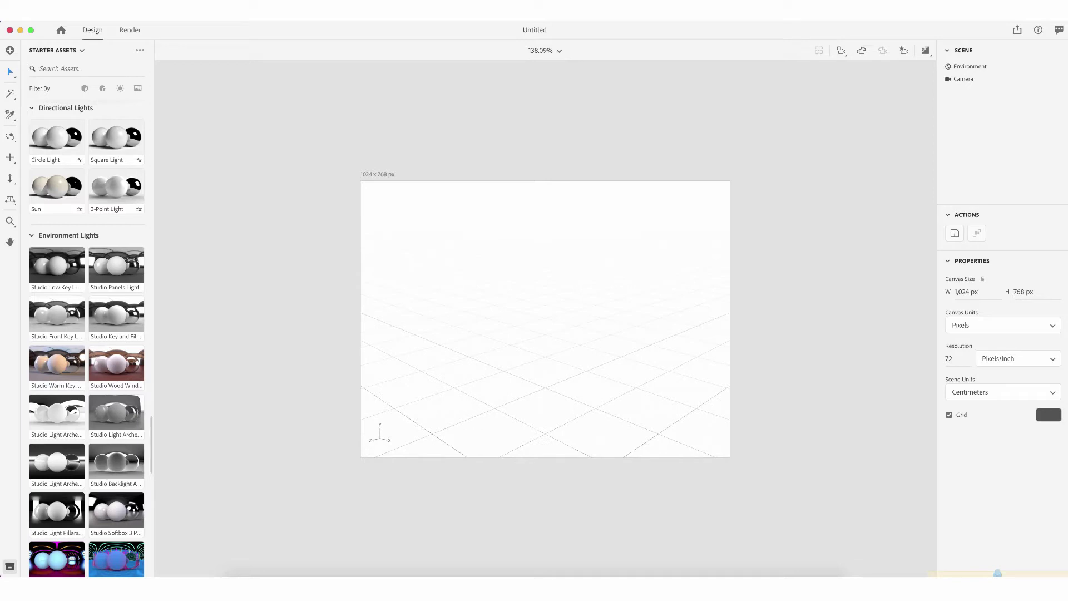
pyautogui.scroll(-10, 87, 338)
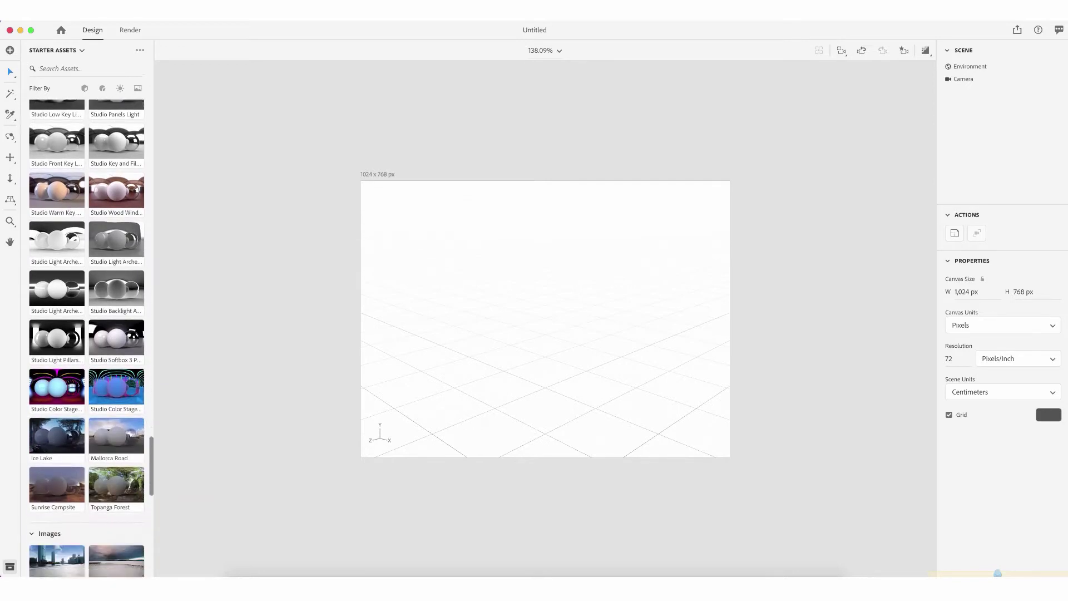
pyautogui.scroll(-5, 87, 338)
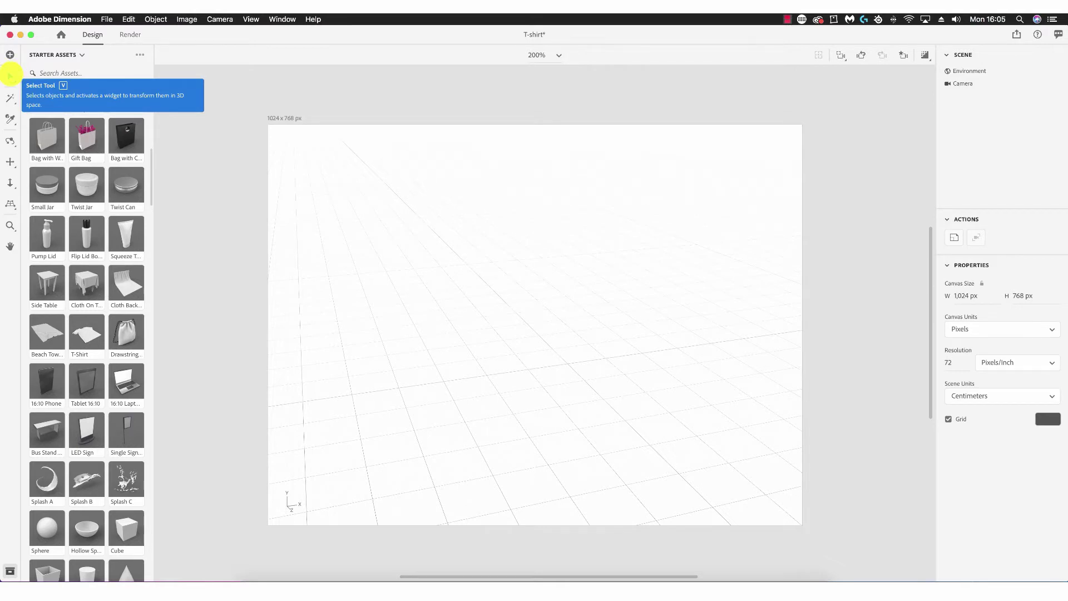
# Add the 16:10 Laptop model to the canvas and move it to about X -8.6 cm, Z 7.7 cm
pyautogui.moveTo(132, 377); pyautogui.dragTo(517, 335)
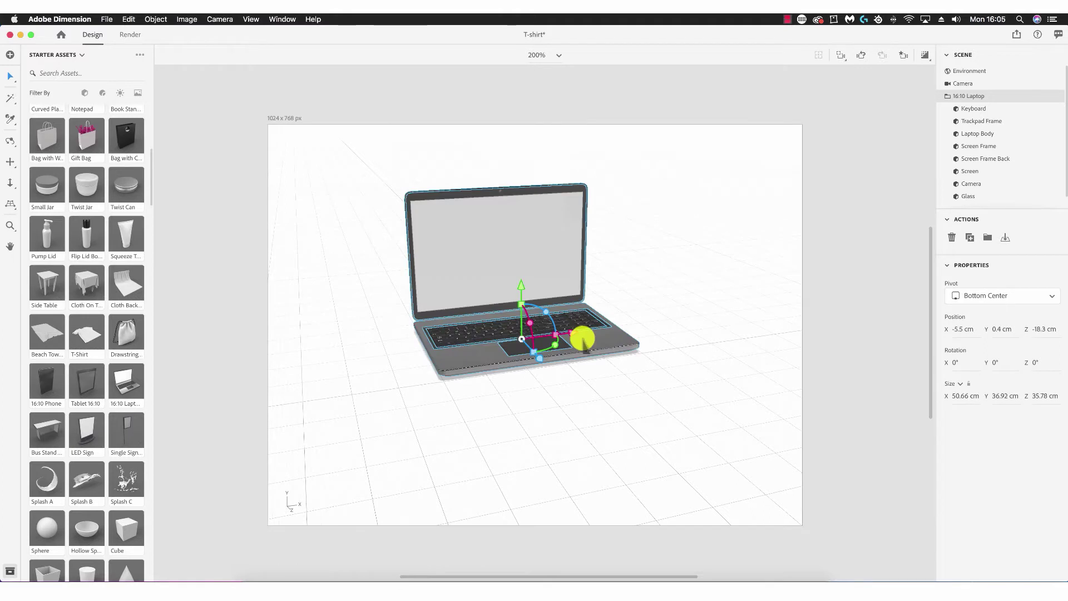
pyautogui.moveTo(601, 318); pyautogui.dragTo(621, 361)
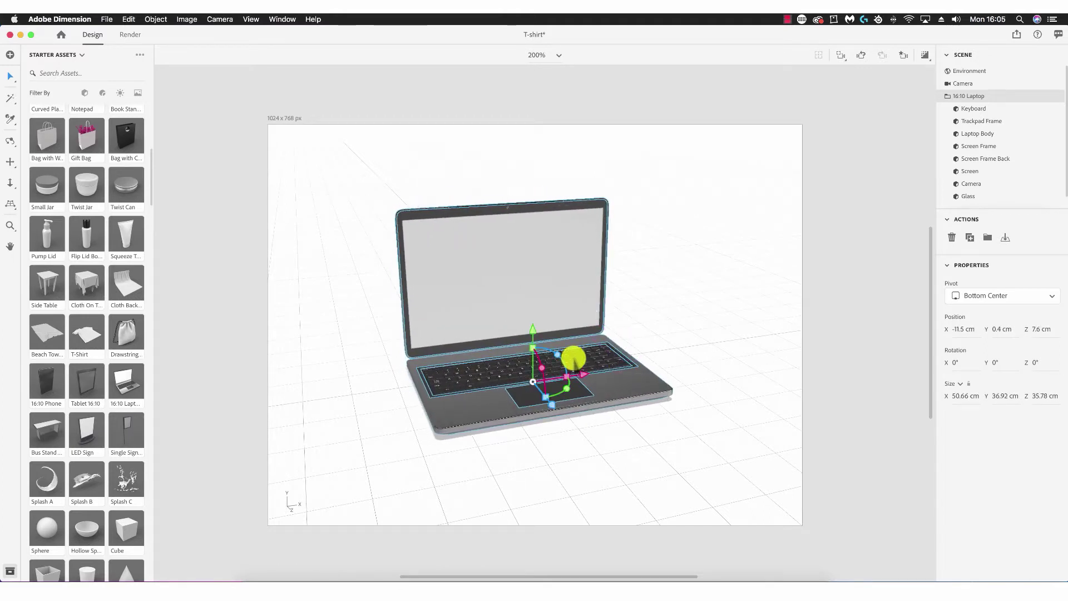
pyautogui.click(206, 181)
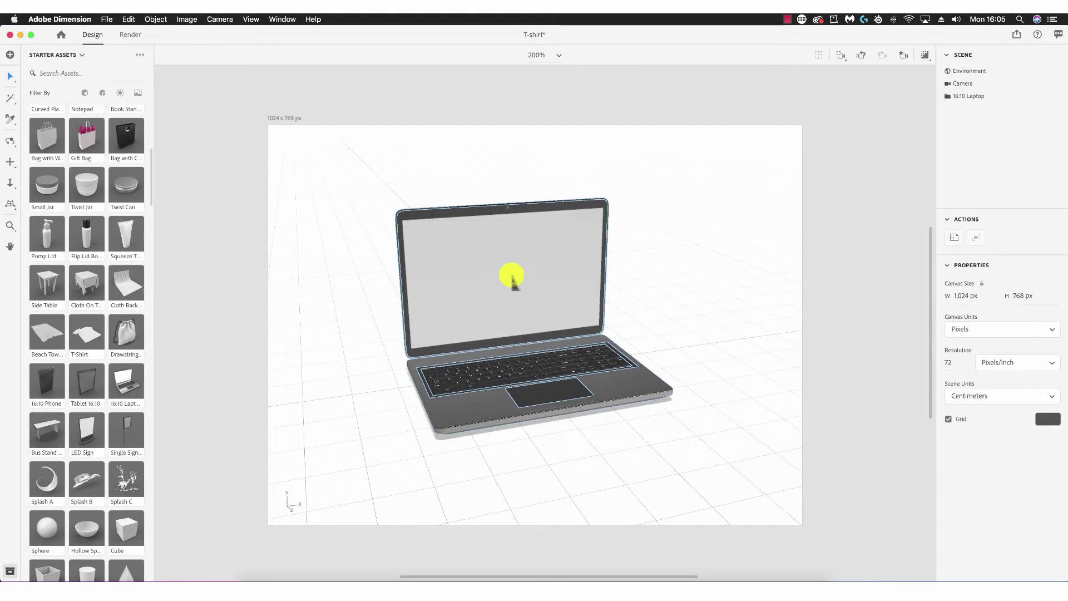
pyautogui.click(494, 275)
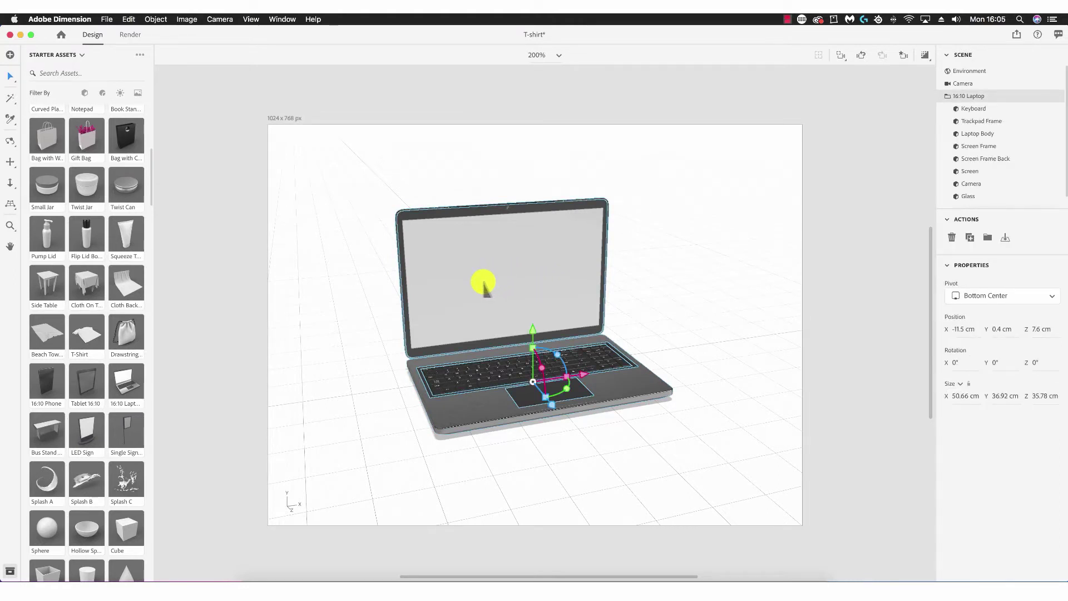
pyautogui.moveTo(484, 287)
pyautogui.mouseDown()
pyautogui.moveTo(596, 279)
pyautogui.moveTo(410, 277)
pyautogui.moveTo(546, 289)
pyautogui.moveTo(507, 329)
pyautogui.moveTo(443, 186)
pyautogui.moveTo(394, 143)
pyautogui.moveTo(448, 229)
pyautogui.moveTo(480, 254)
pyautogui.moveTo(482, 276)
pyautogui.mouseUp()
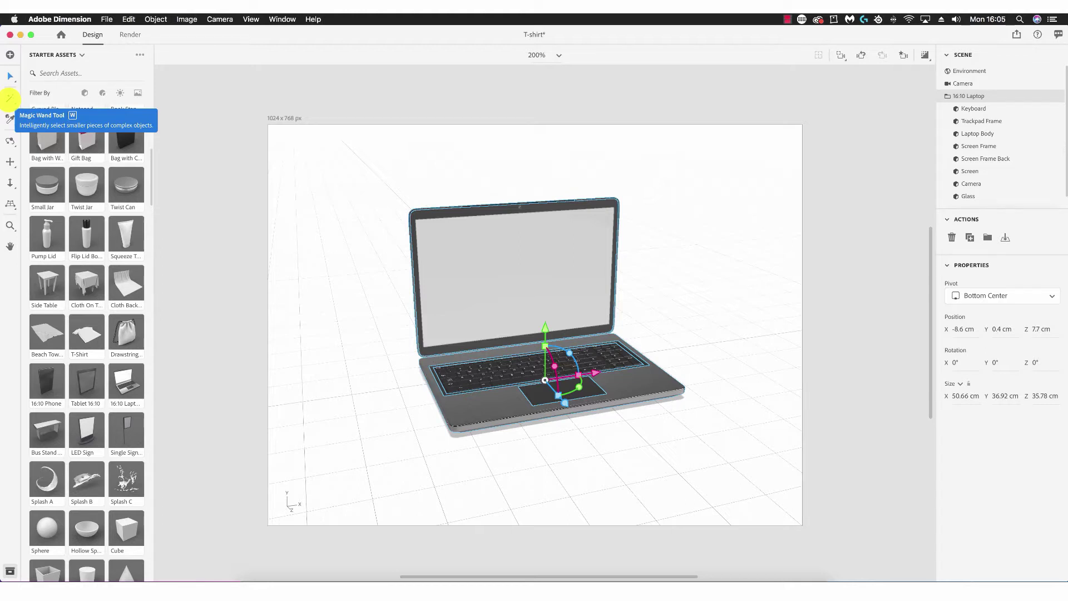
# Select individual parts of the laptop with the Magic Wand tool, first the screen glass, then the keyboard and trackpad area
pyautogui.click(9, 99)
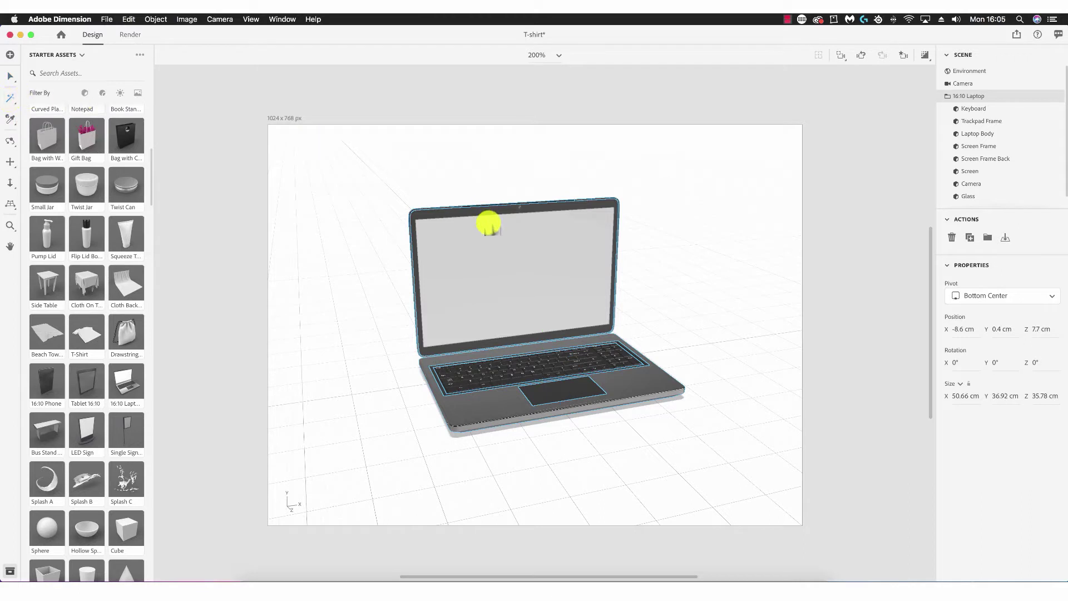
pyautogui.click(500, 258)
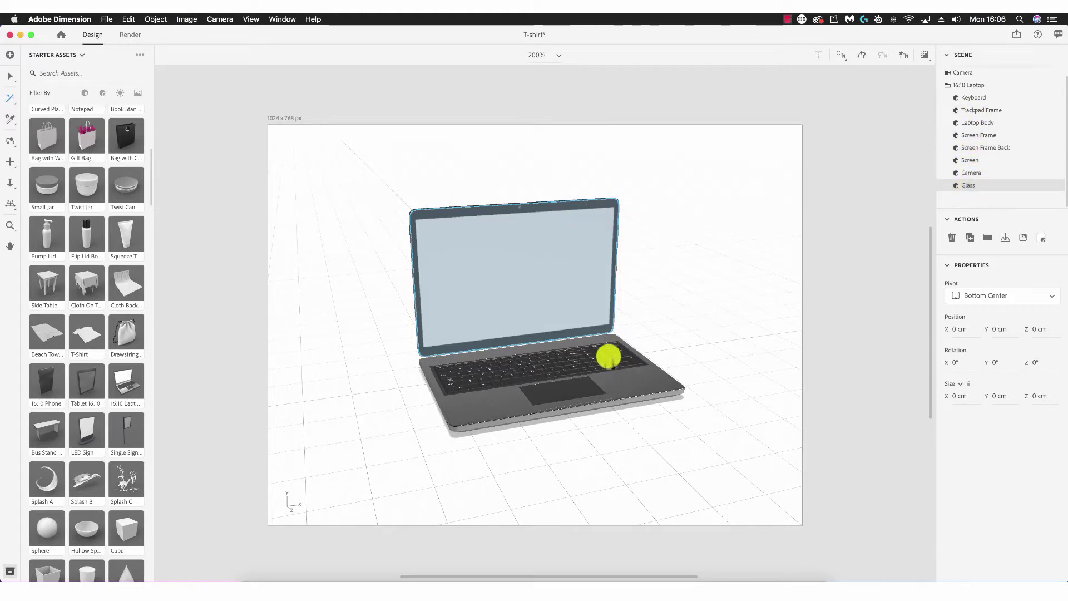
pyautogui.click(608, 356)
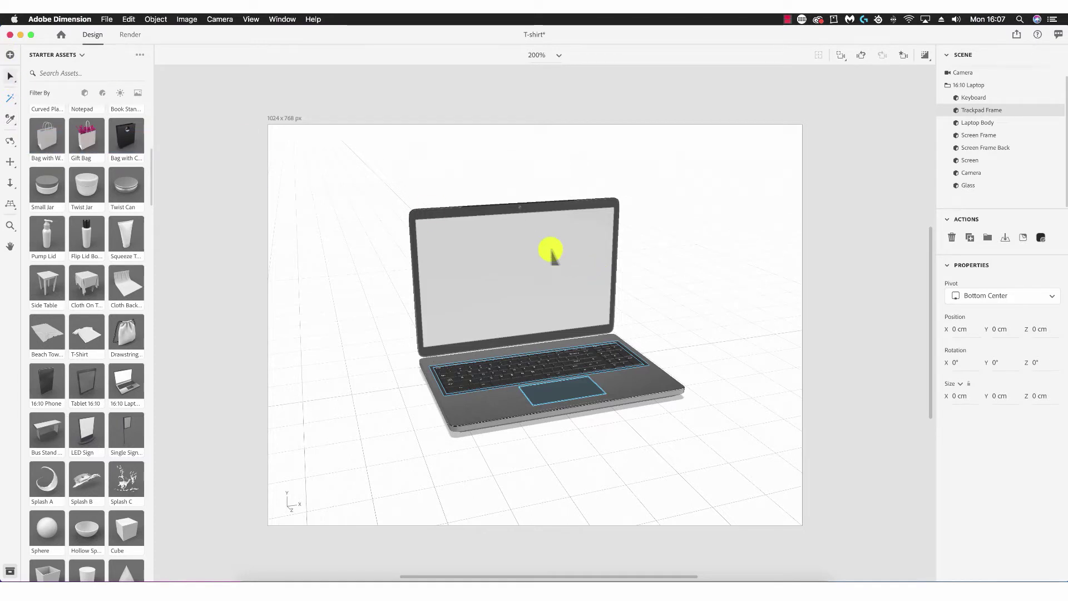
# Move the laptop to about X -19 cm, Z 2.1 cm and add a Twist Jar model beside it
pyautogui.moveTo(563, 262); pyautogui.dragTo(508, 262)
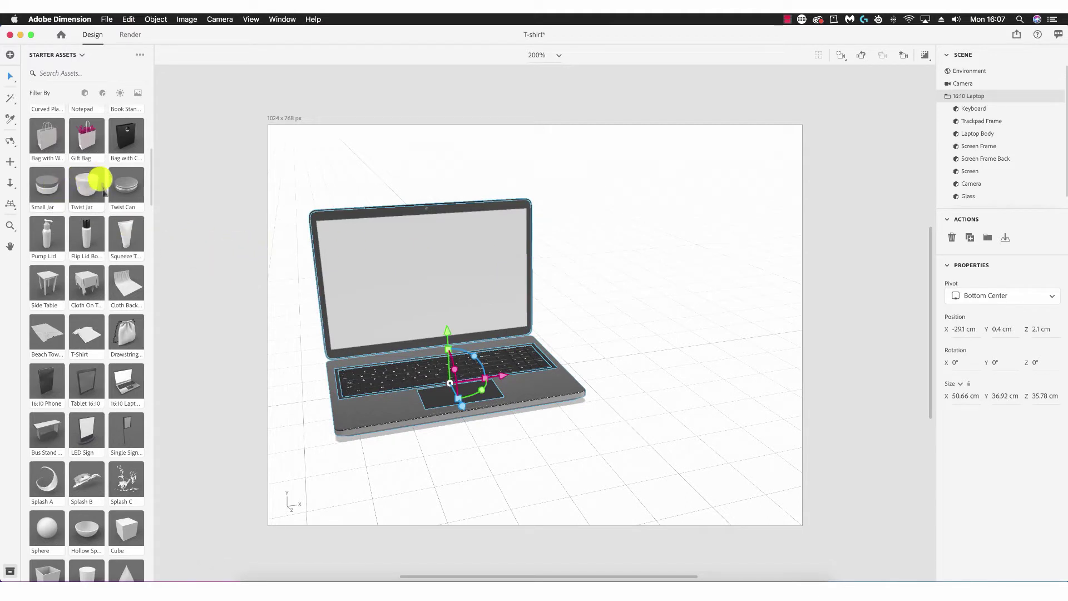
pyautogui.moveTo(101, 183); pyautogui.dragTo(678, 341)
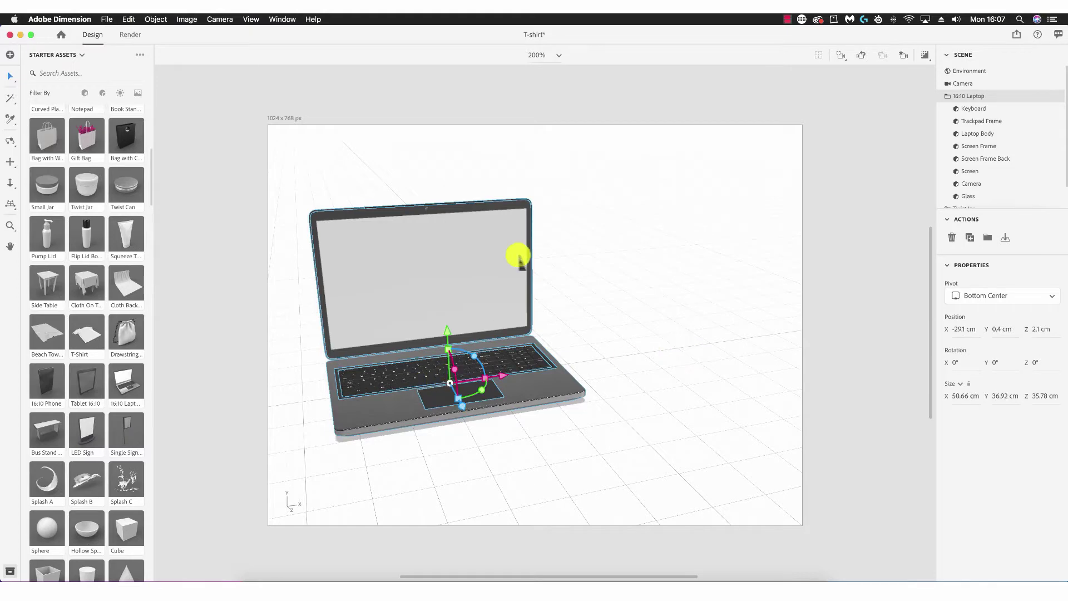
pyautogui.click(456, 256)
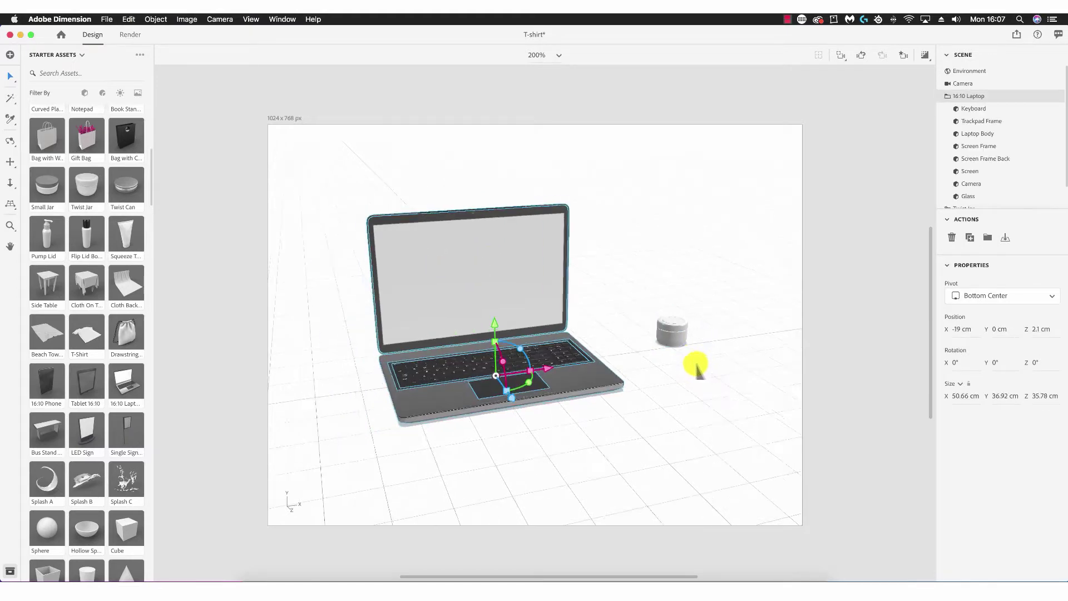
# Move the Twist Jar close to the laptop's front corner, at about X 17.8 cm, Z 8.6 cm, and keep it selected
pyautogui.scroll(6, 692, 357)
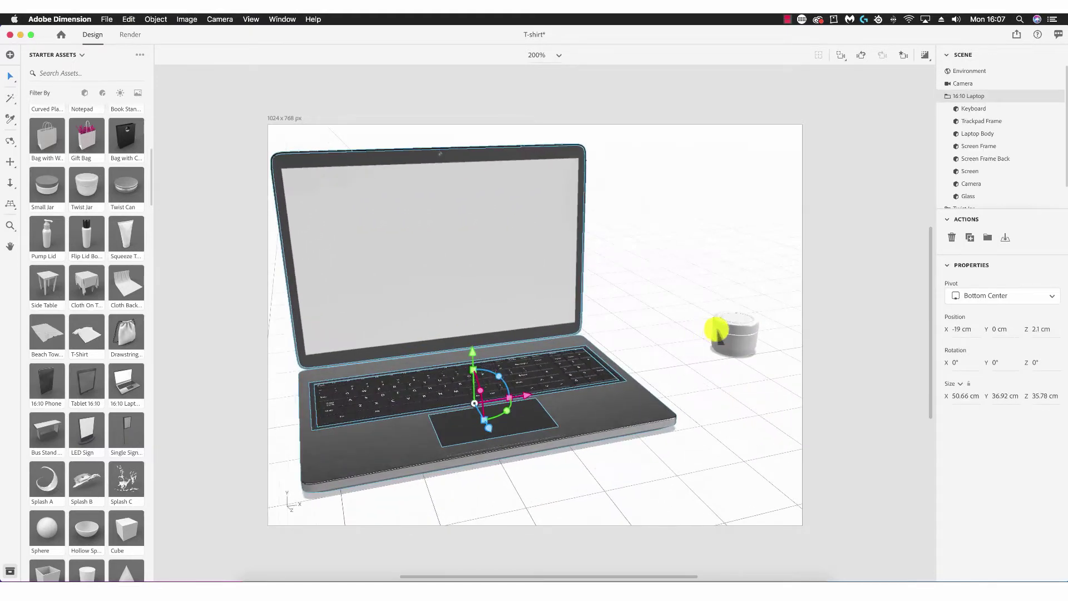
pyautogui.click(715, 340)
pyautogui.moveTo(714, 340); pyautogui.dragTo(683, 373)
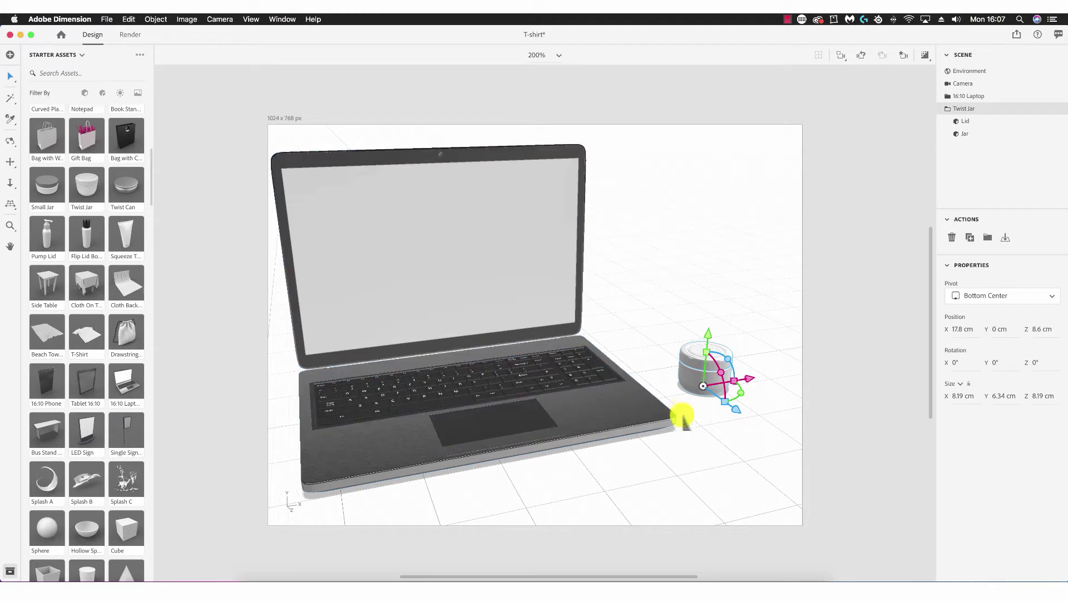
pyautogui.click(884, 383)
pyautogui.click(699, 366)
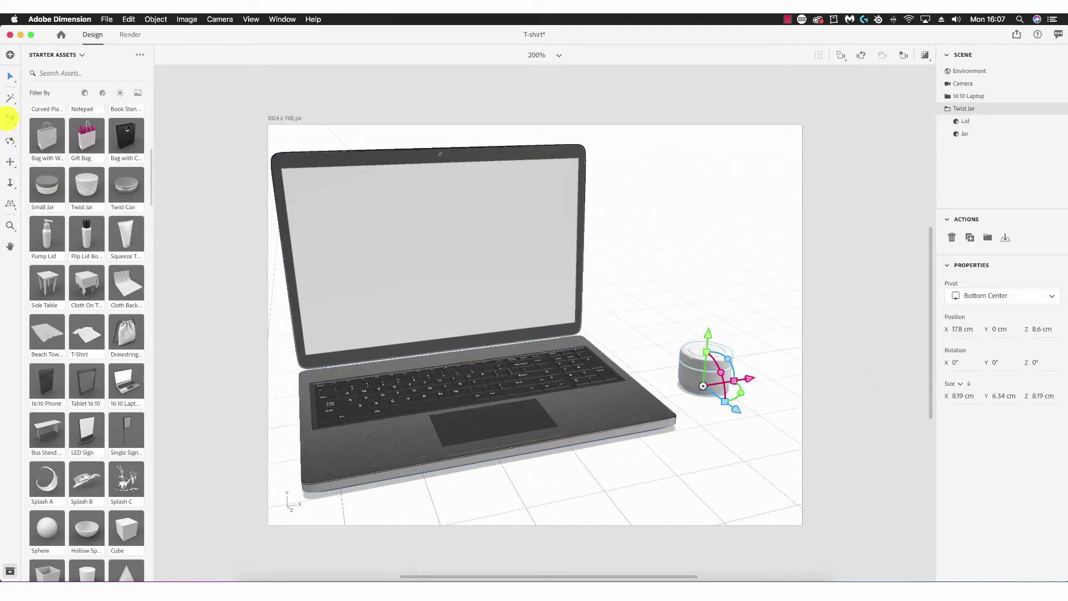
# Sample the laptop body's material with the Sampler tool to apply it to the Twist Jar, and return to the Select tool
pyautogui.click(10, 118)
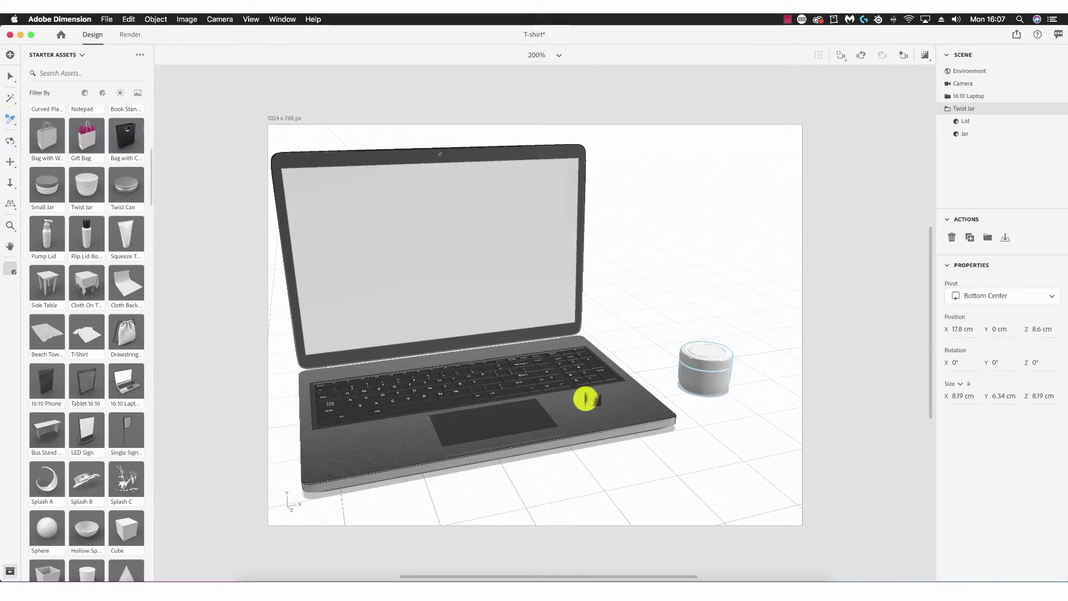
pyautogui.click(585, 399)
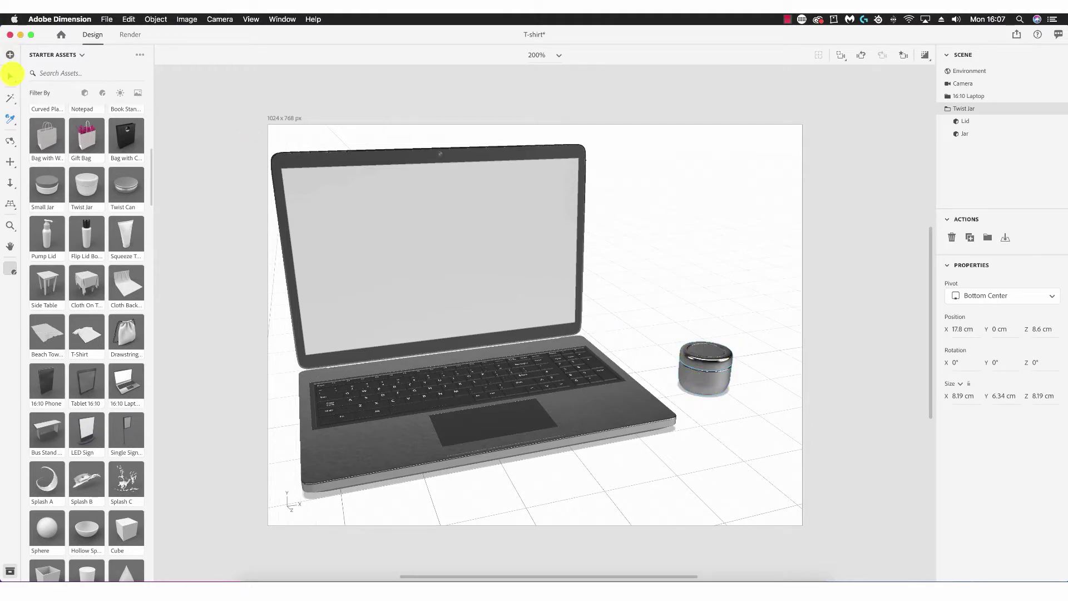
pyautogui.click(10, 75)
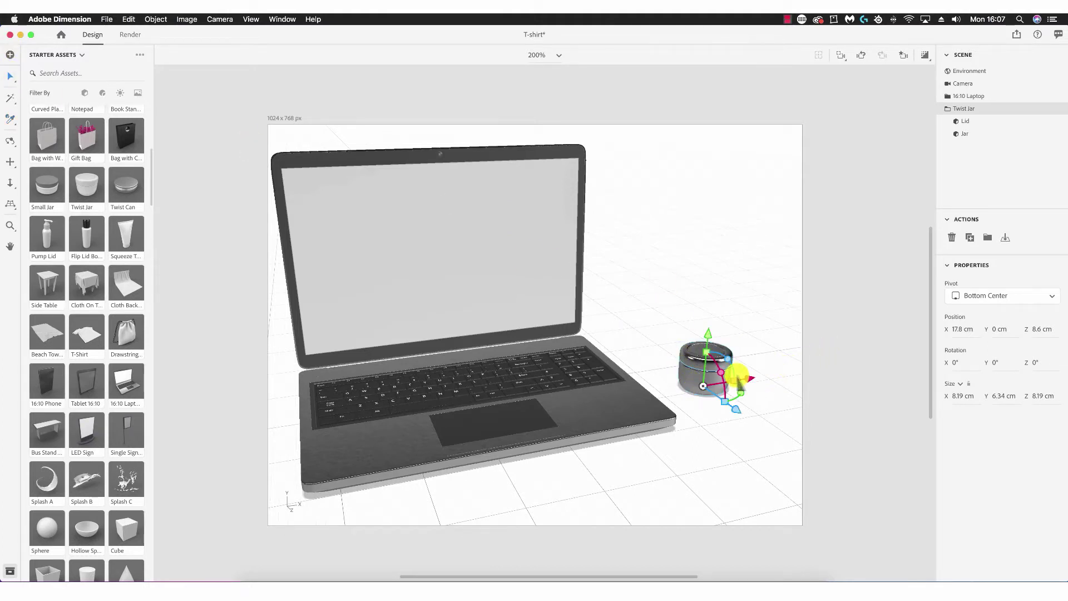
# Delete the Twist Jar from the scene and move the laptop to about X -14.6 cm, Z 6.9 cm
pyautogui.click(722, 372)
pyautogui.press('BackSpace')
pyautogui.scroll(-5, 523, 288)
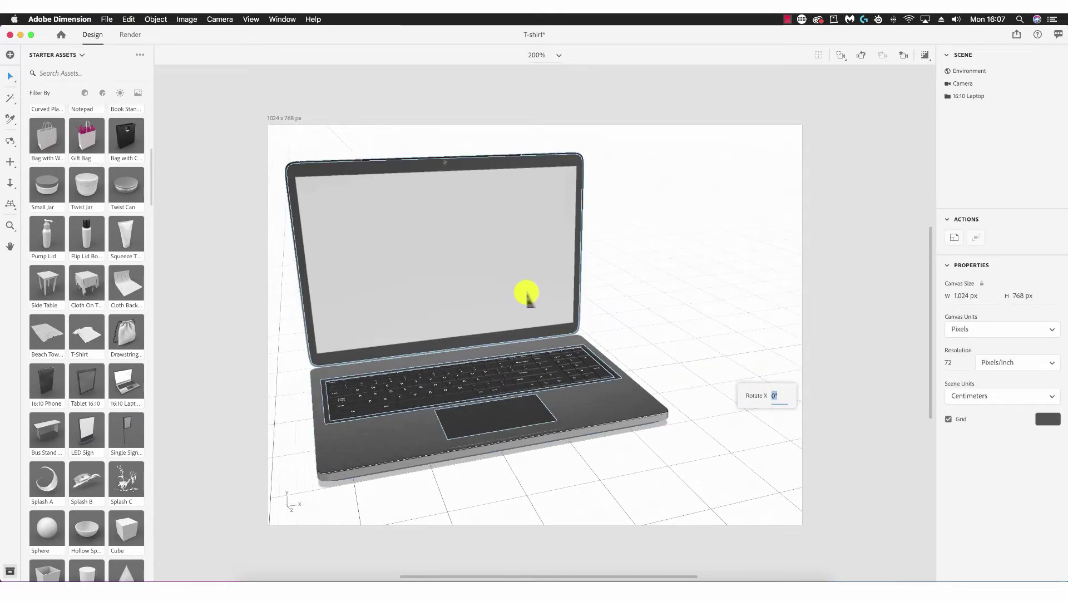
pyautogui.click(542, 307)
pyautogui.moveTo(541, 307); pyautogui.dragTo(552, 310)
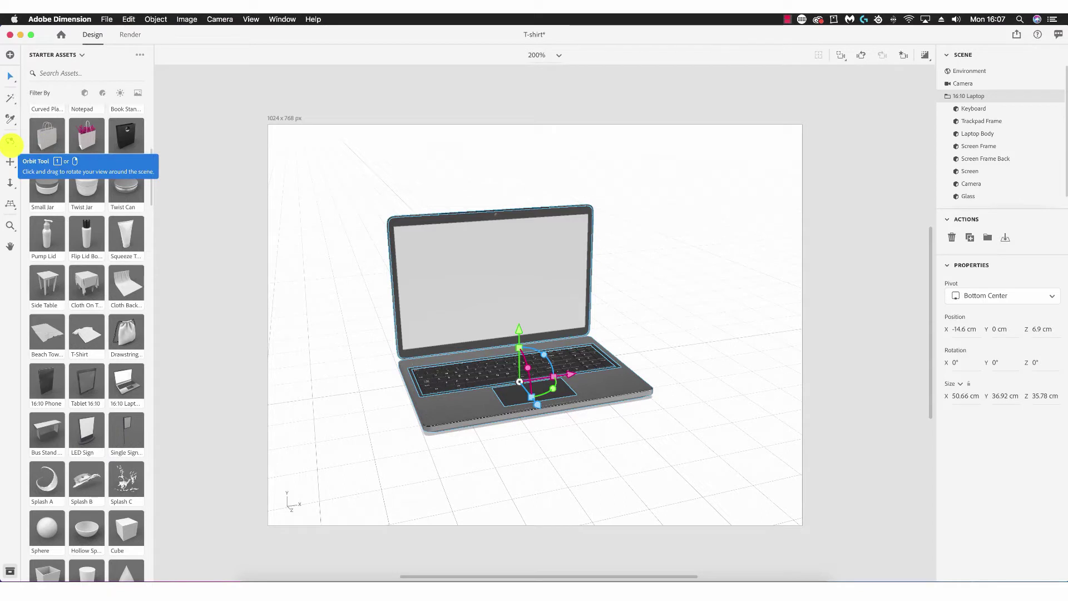
# Orbit the camera around the laptop past its side and back, ending on a raised three-quarter view of the screen and keyboard
pyautogui.click(10, 141)
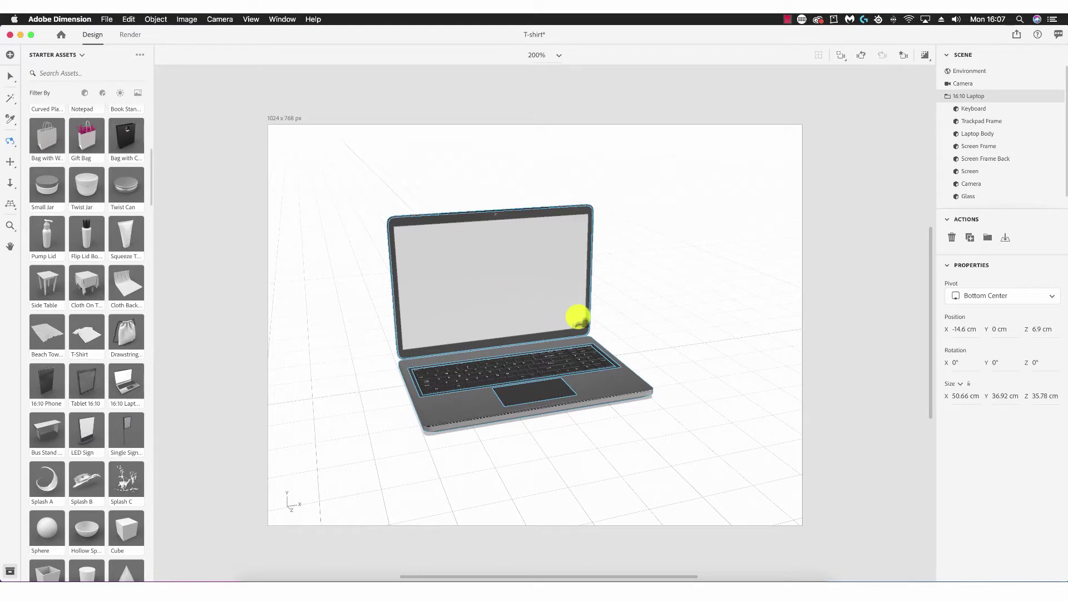
pyautogui.moveTo(579, 318); pyautogui.dragTo(430, 305)
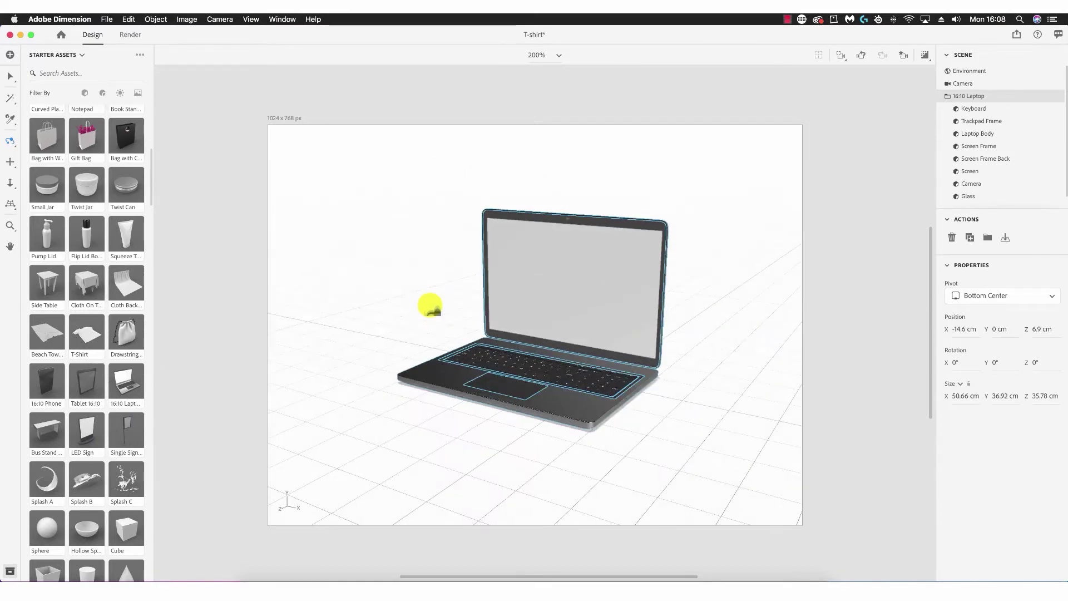
pyautogui.moveTo(684, 322); pyautogui.dragTo(518, 331)
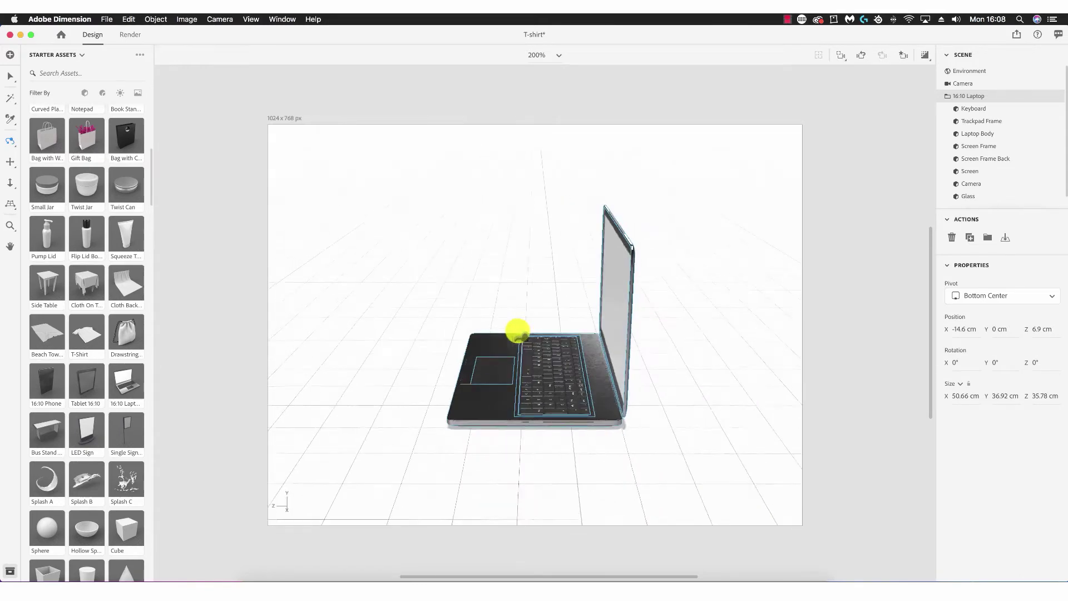
pyautogui.moveTo(633, 322); pyautogui.dragTo(515, 312)
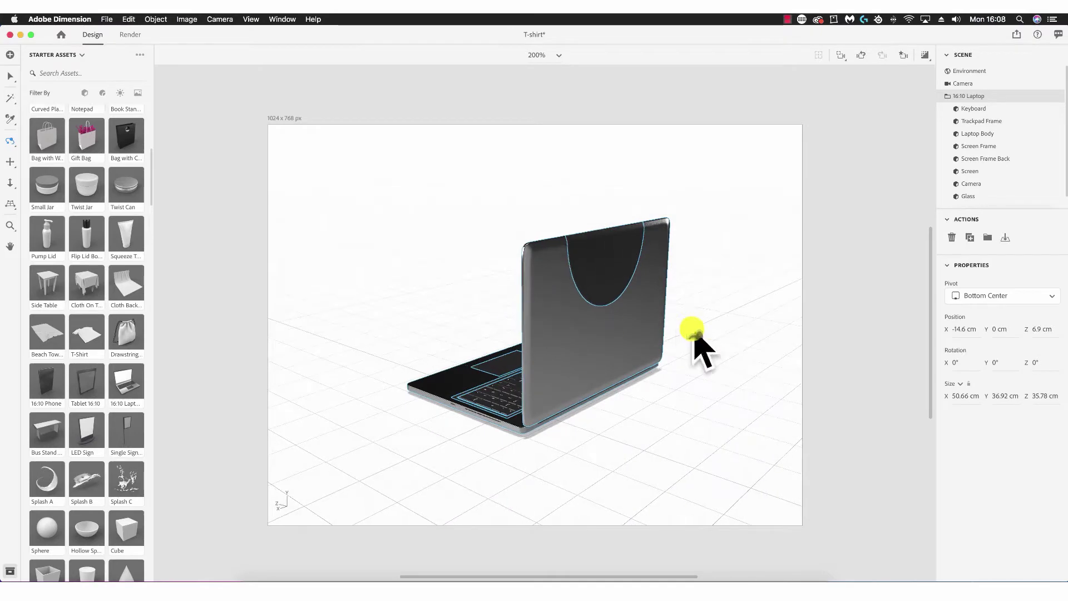
pyautogui.moveTo(693, 330); pyautogui.dragTo(509, 321)
pyautogui.moveTo(672, 371); pyautogui.dragTo(661, 444)
pyautogui.moveTo(602, 424); pyautogui.dragTo(449, 377)
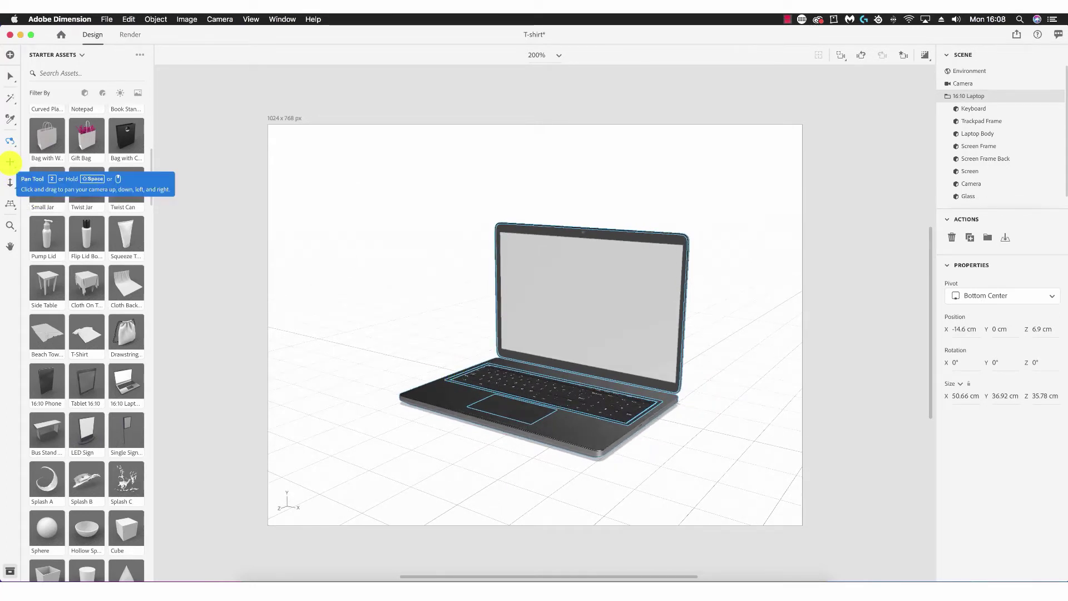
# Pan the camera with the Pan tool so the laptop sits near the middle of the canvas
pyautogui.click(10, 162)
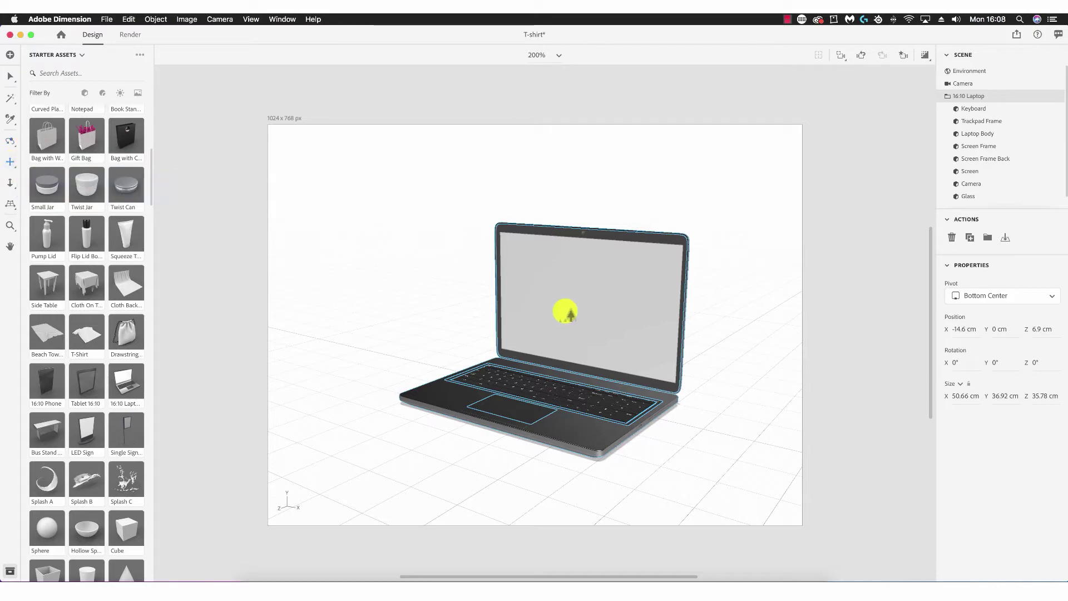
pyautogui.moveTo(633, 330); pyautogui.dragTo(514, 311)
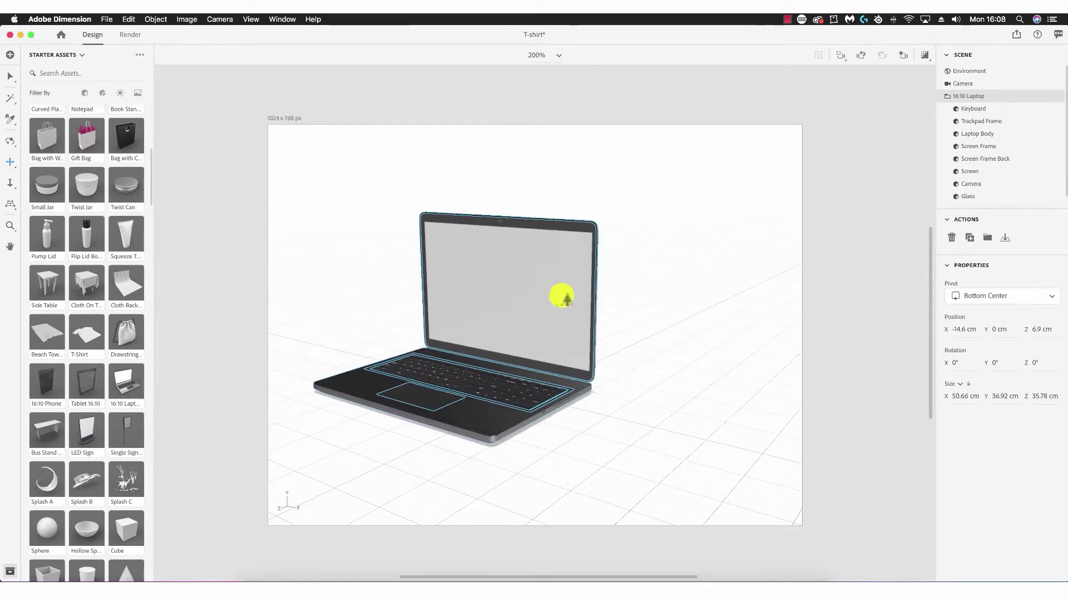
pyautogui.moveTo(525, 251); pyautogui.dragTo(567, 263)
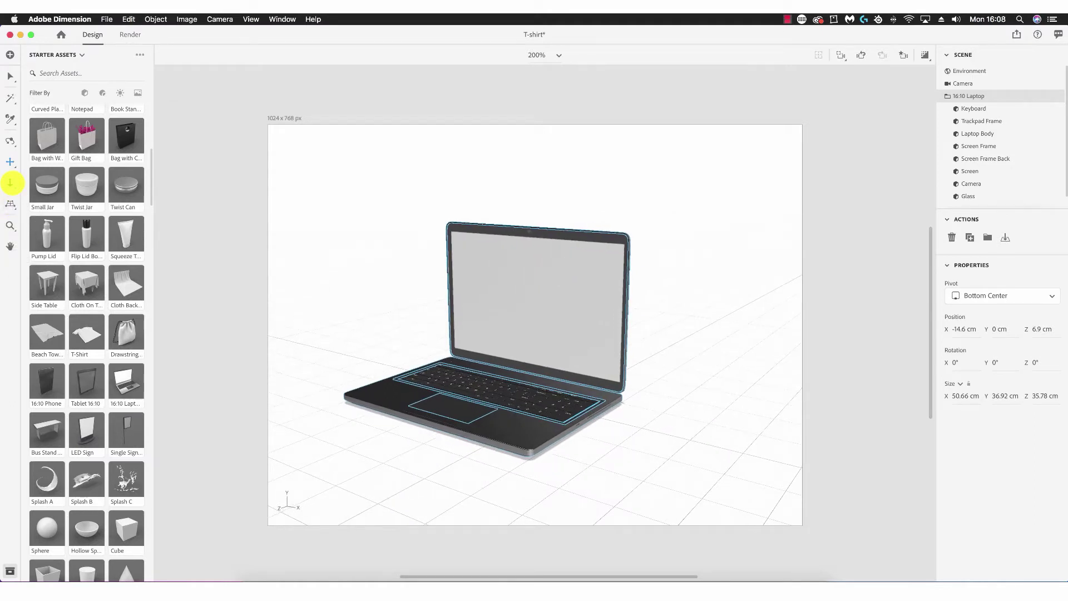
# Pull the camera slightly back from the laptop with the Dolly tool and adjust the scene's horizon with the Horizon tool
pyautogui.click(10, 183)
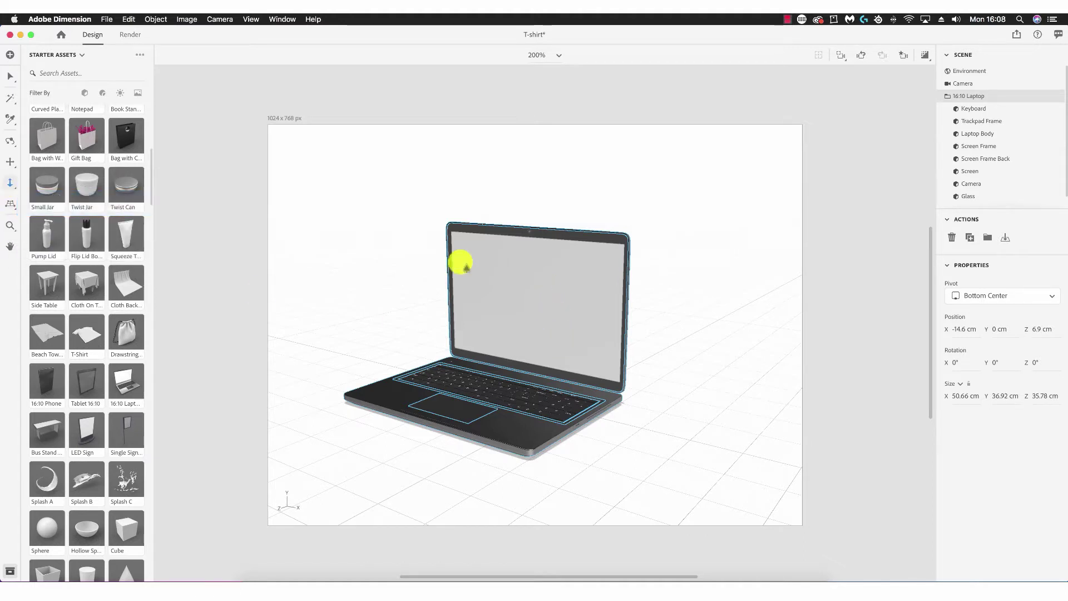
pyautogui.moveTo(546, 296); pyautogui.dragTo(627, 314)
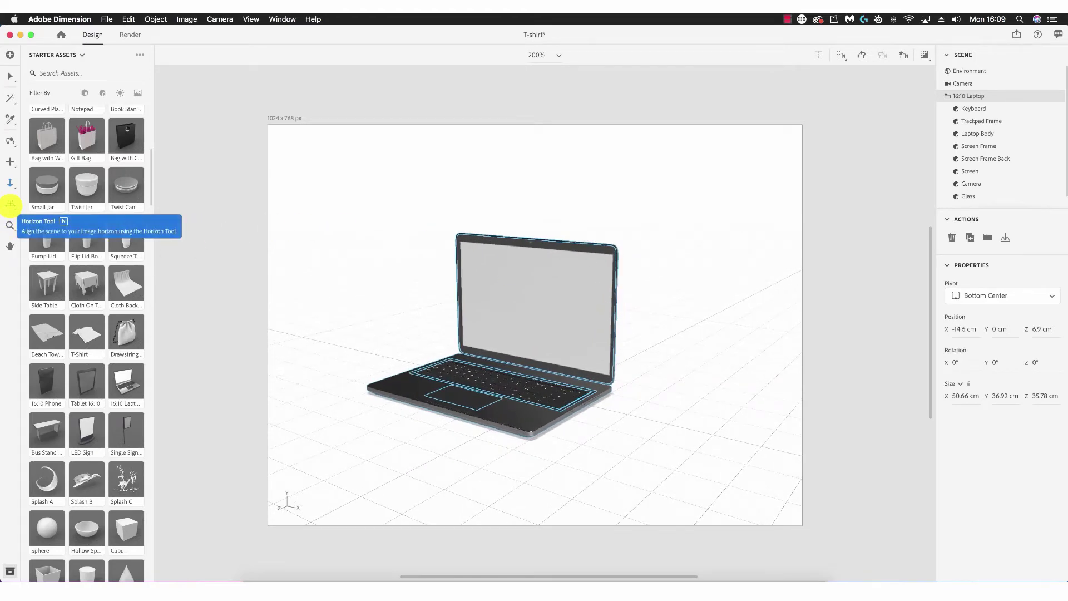
pyautogui.click(11, 206)
pyautogui.moveTo(607, 292); pyautogui.dragTo(607, 323)
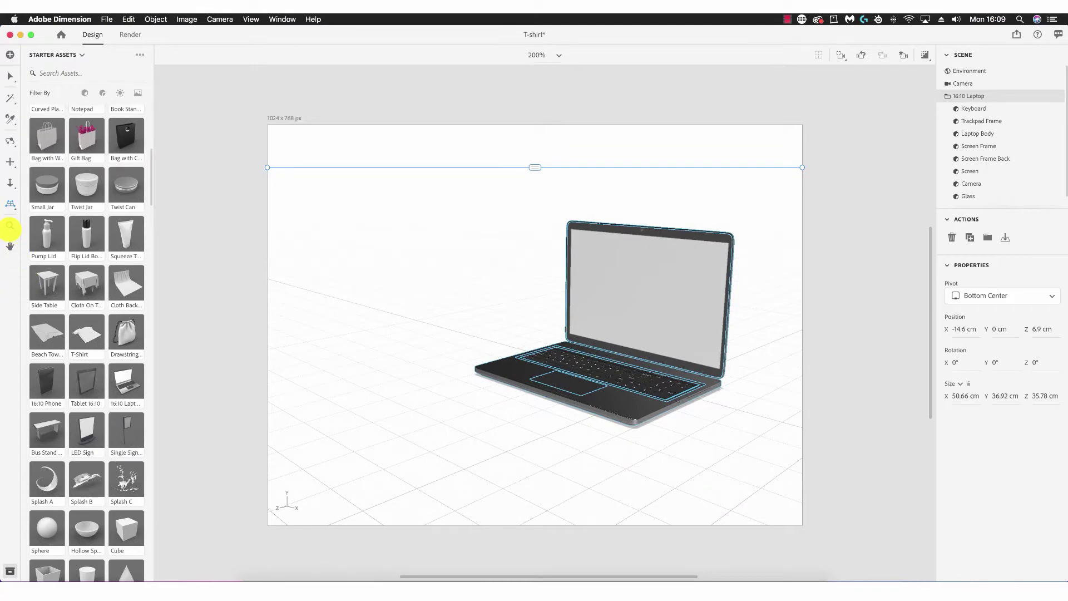
# Magnify the canvas to 300% with the Zoom tool and zoom back out to 200%
pyautogui.click(10, 226)
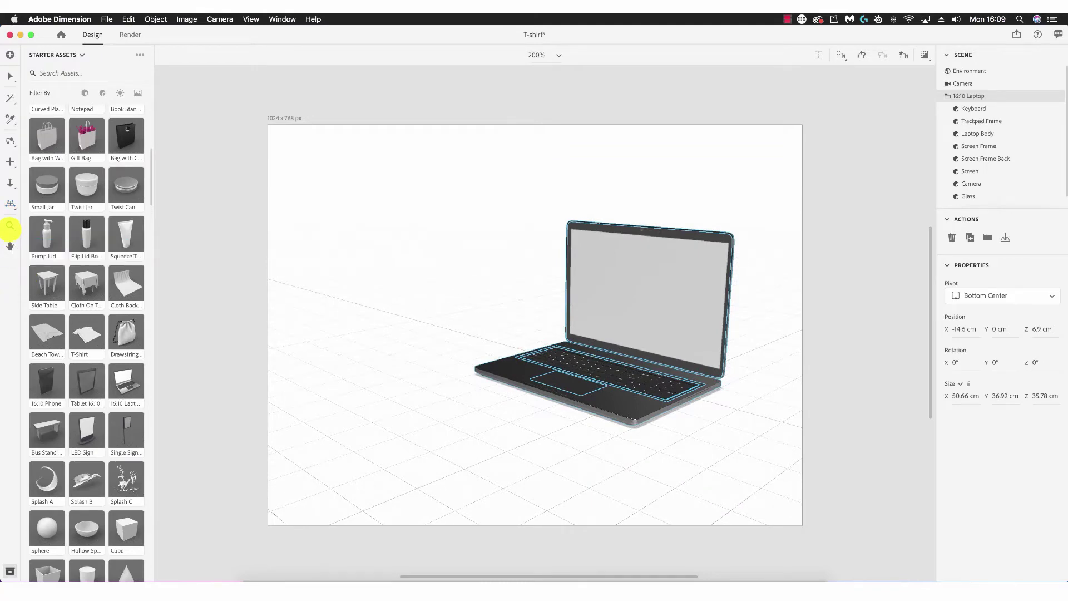
pyautogui.click(556, 305)
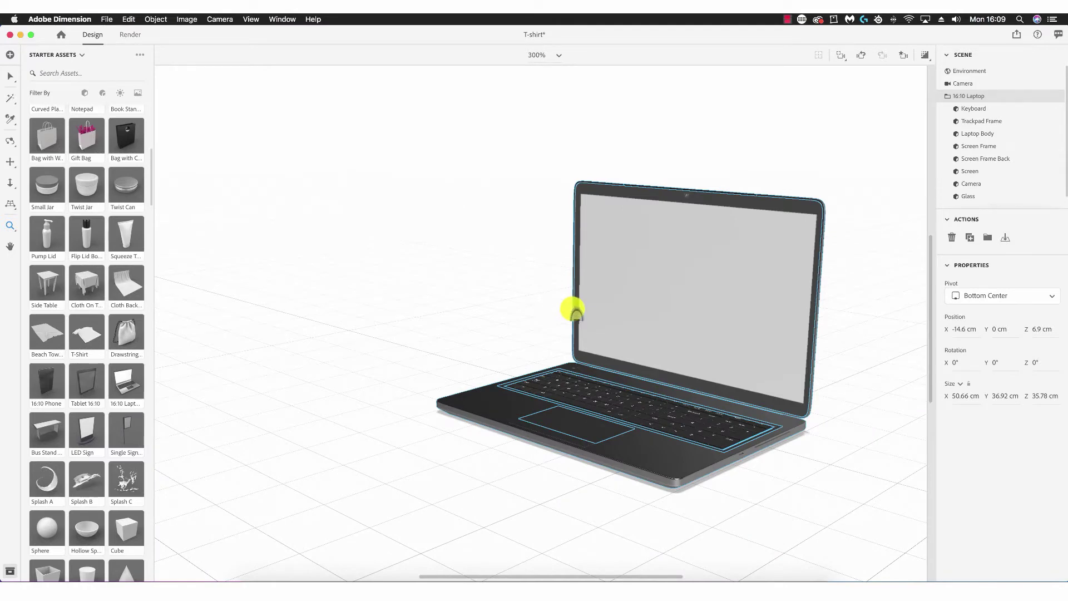
pyautogui.keyDown('alt'); pyautogui.click(575, 312); pyautogui.keyUp('alt')
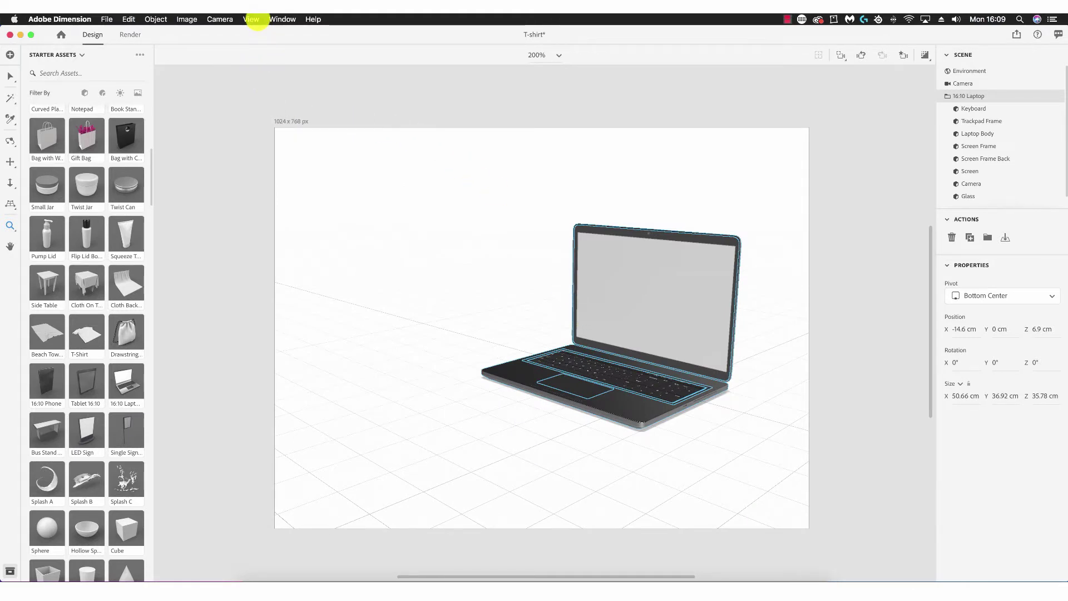
# Try the preset canvas zooms of 100% and 200%, followed by one Zoom In to 300% and one Zoom Out to 200%
pyautogui.click(252, 19)
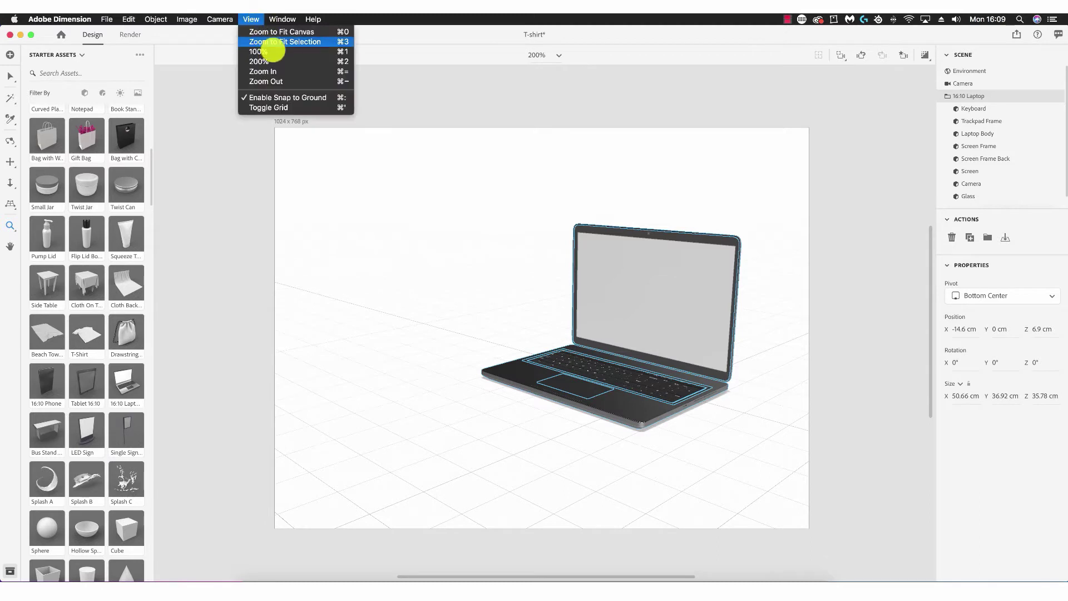
pyautogui.click(270, 51)
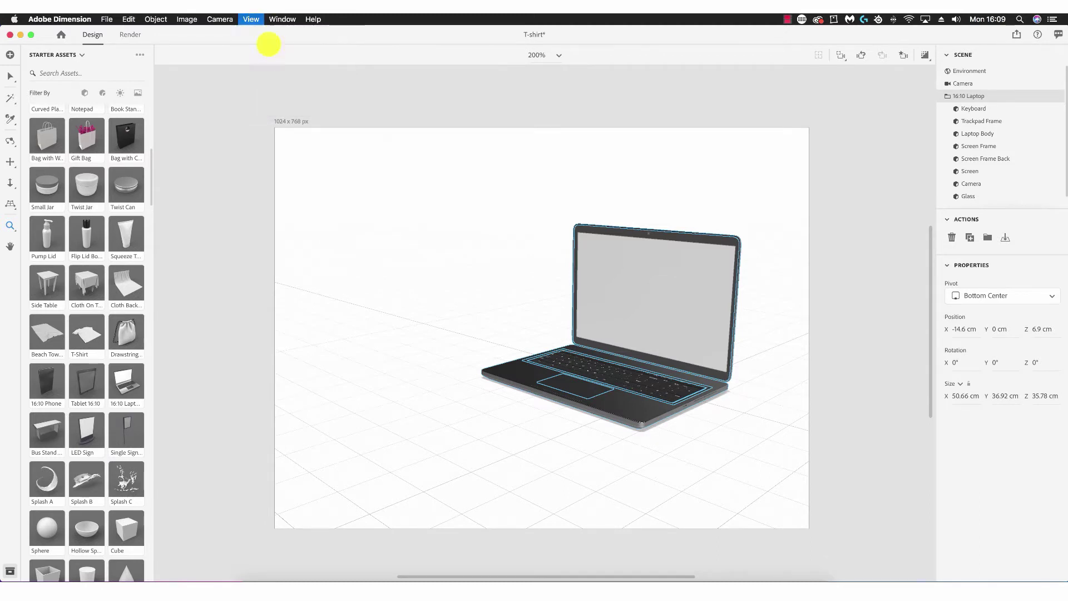
pyautogui.click(253, 18)
pyautogui.click(268, 61)
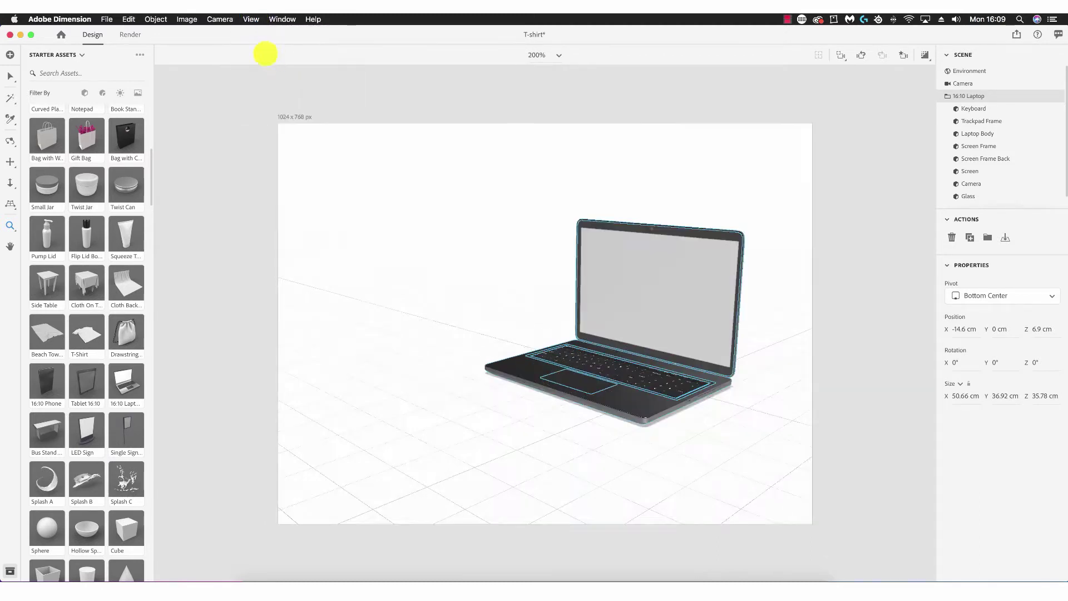
pyautogui.click(251, 19)
pyautogui.click(268, 70)
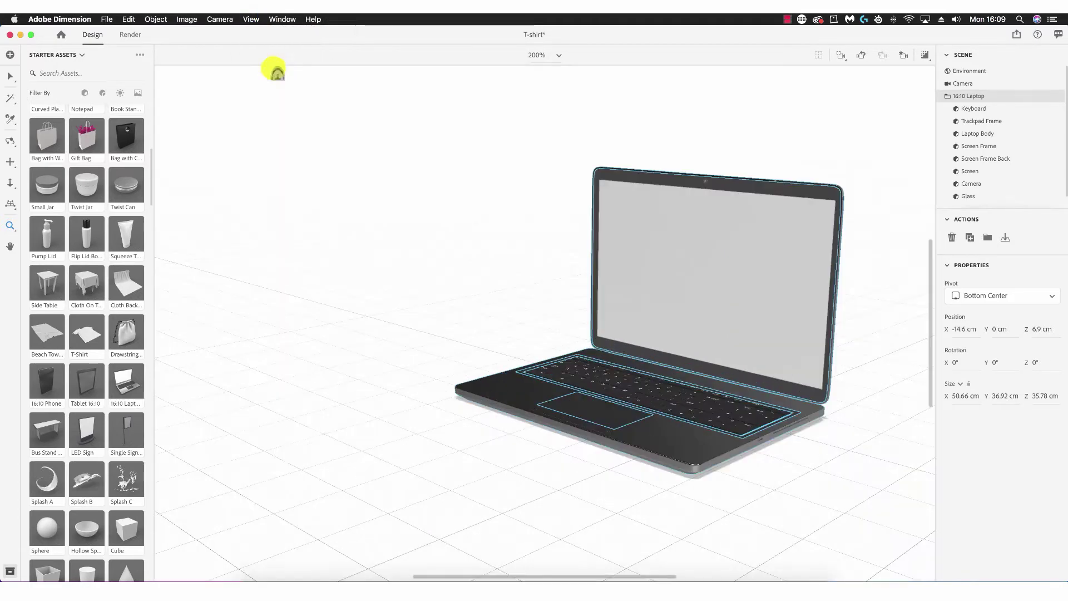
pyautogui.click(251, 19)
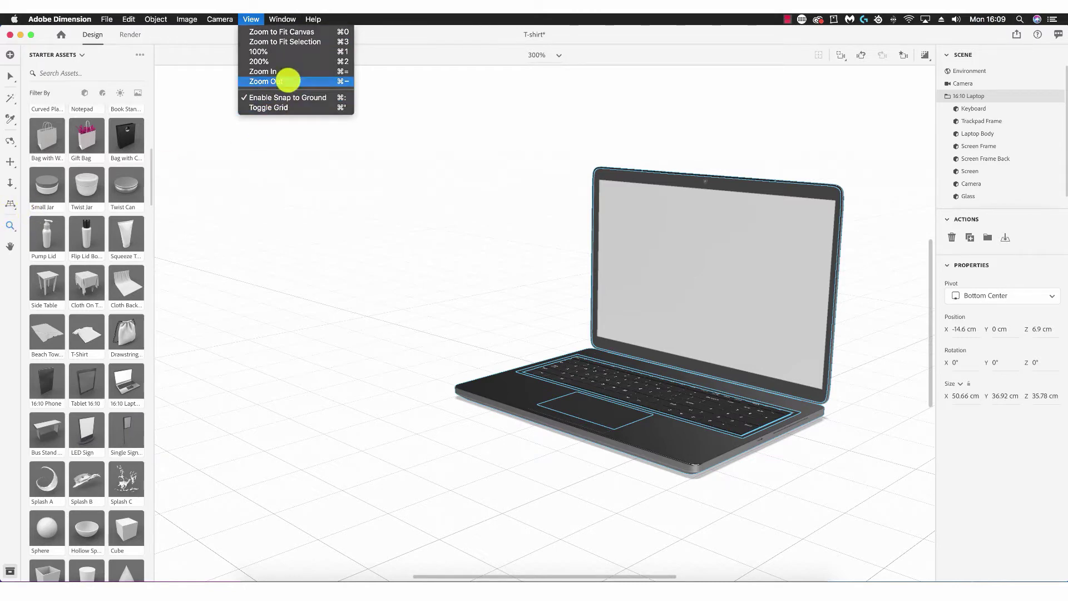
pyautogui.click(288, 82)
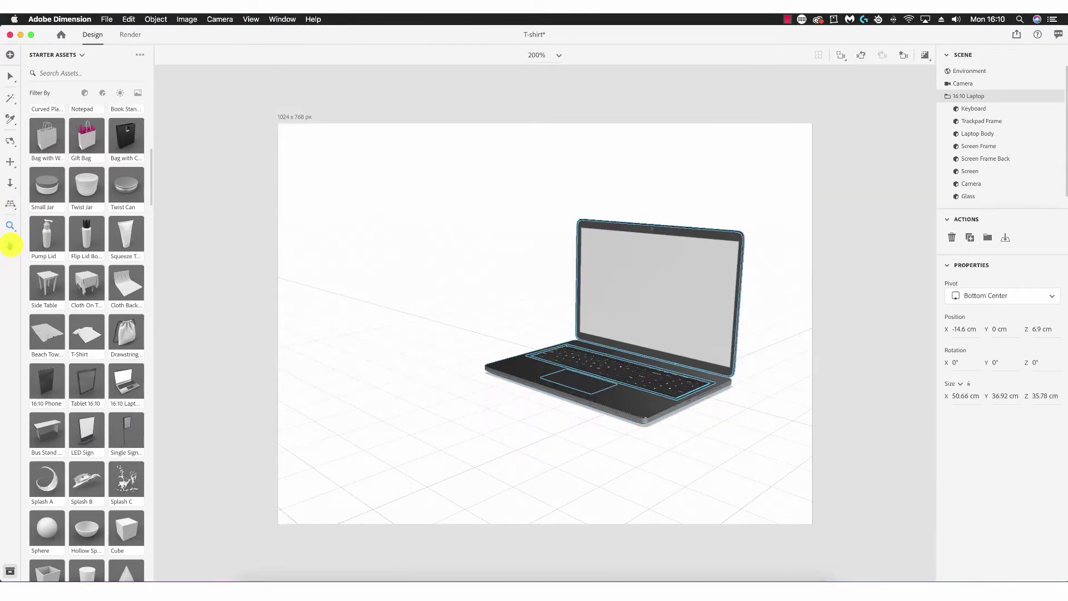
# Shift the canvas slightly within the workspace using the Hand tool, without changing the camera
pyautogui.click(10, 246)
pyautogui.moveTo(550, 265)
pyautogui.mouseDown()
pyautogui.moveTo(470, 258)
pyautogui.moveTo(444, 211)
pyautogui.moveTo(482, 233)
pyautogui.moveTo(606, 248)
pyautogui.moveTo(640, 230)
pyautogui.moveTo(486, 250)
pyautogui.moveTo(563, 263)
pyautogui.mouseUp()
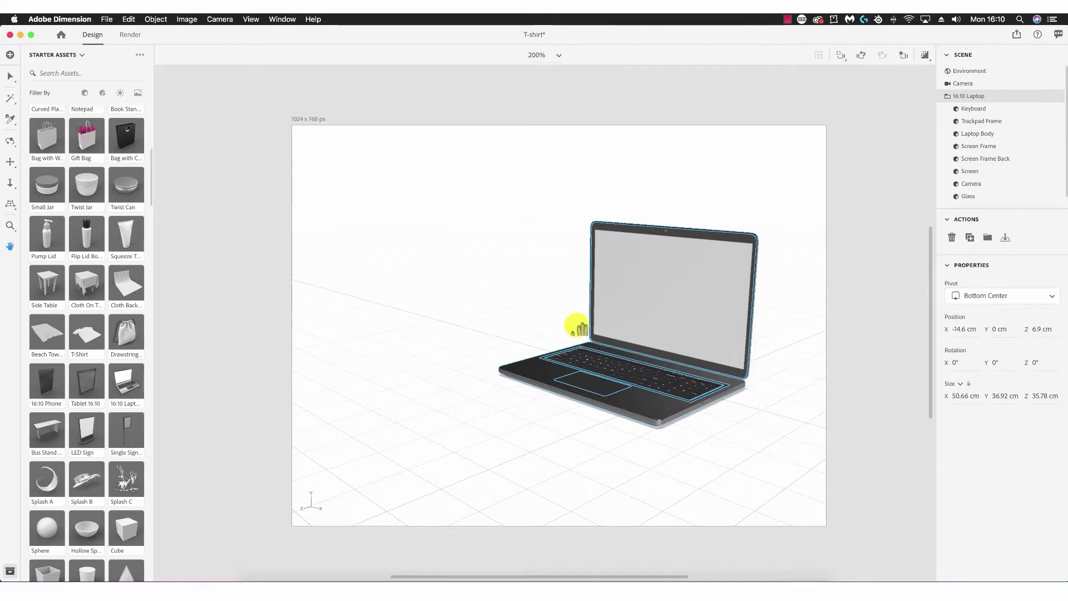
pyautogui.moveTo(443, 252); pyautogui.dragTo(473, 254)
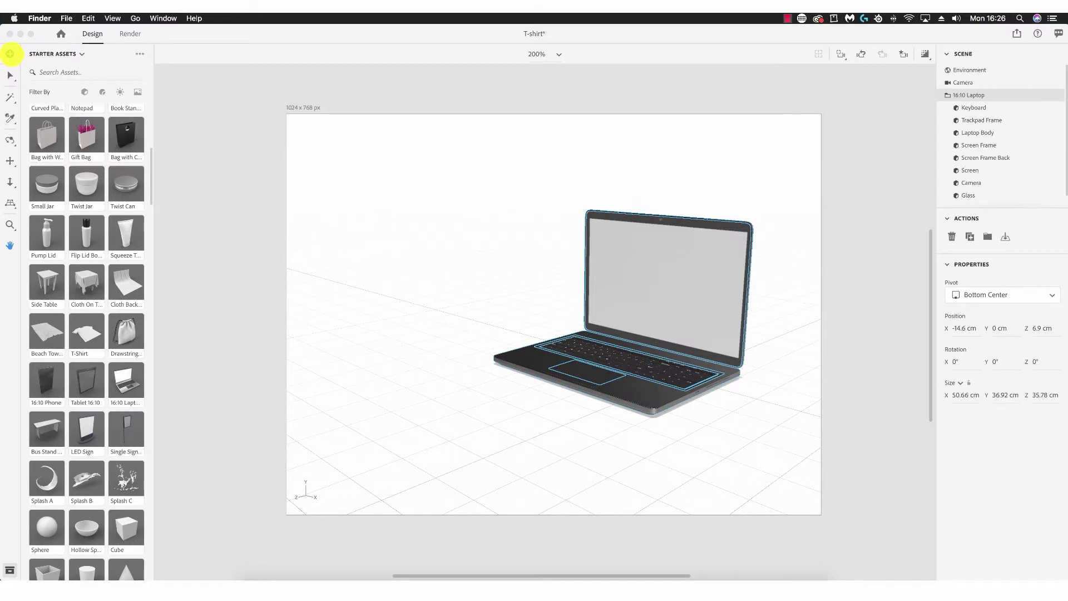
# Choose Starter Assets as the content source and return to the start of its Models list
pyautogui.click(10, 54)
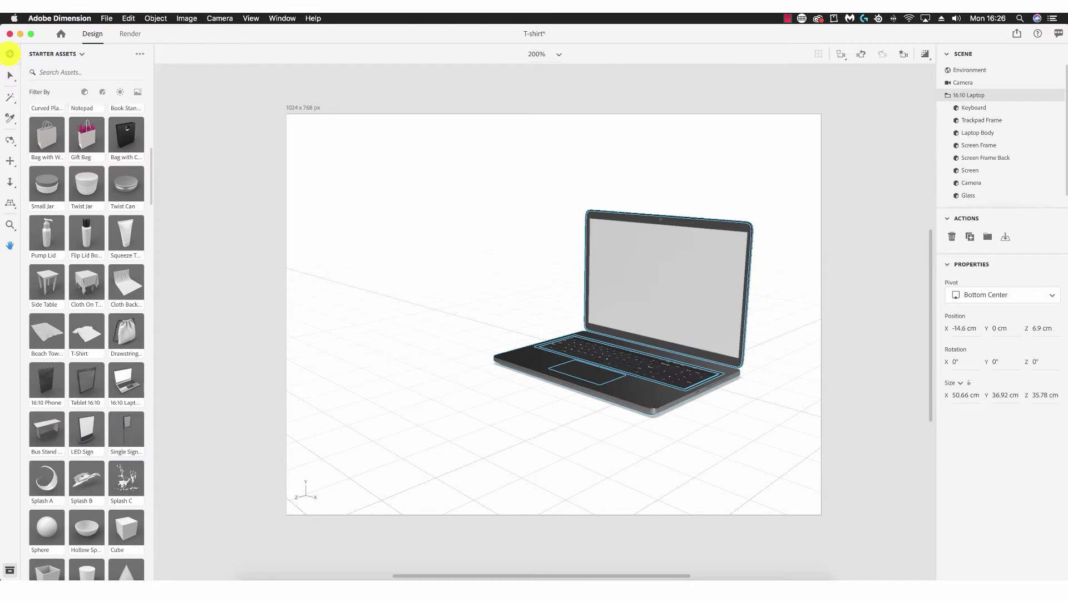
pyautogui.click(10, 54)
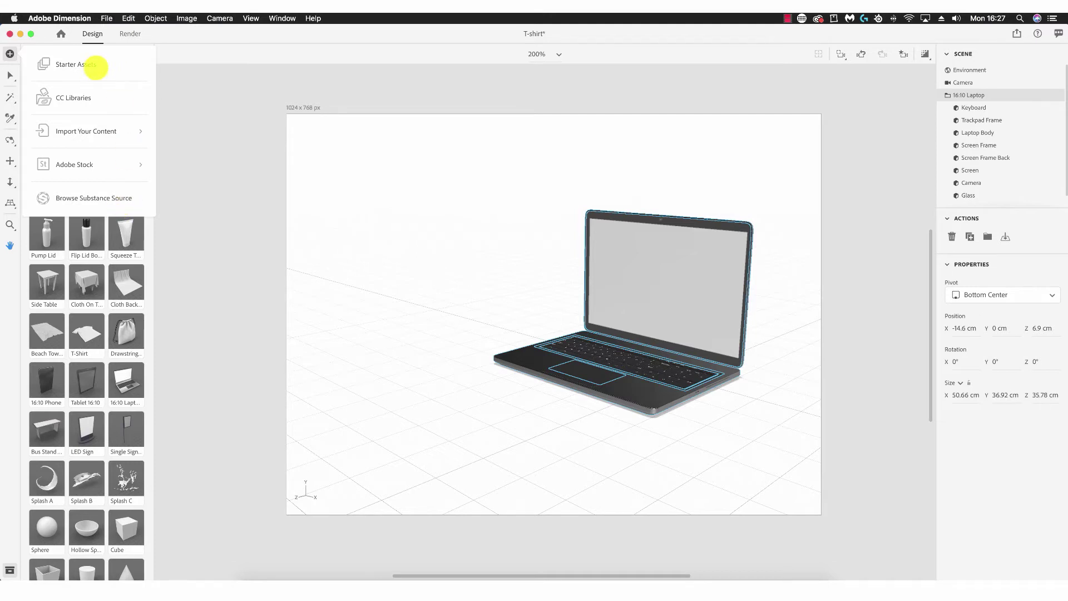
pyautogui.click(93, 64)
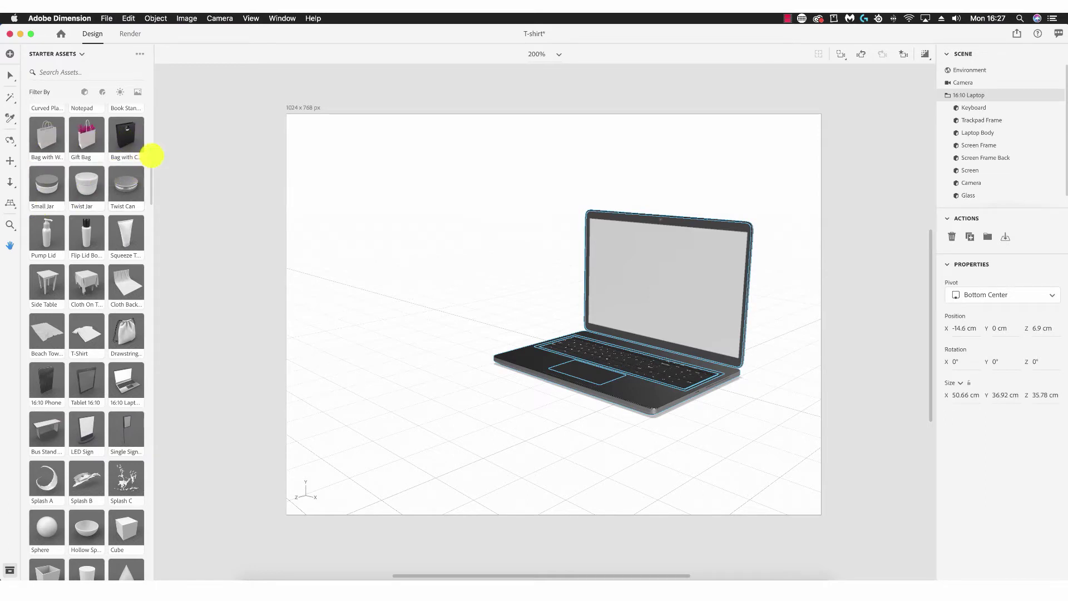
pyautogui.moveTo(151, 157); pyautogui.dragTo(186, 19)
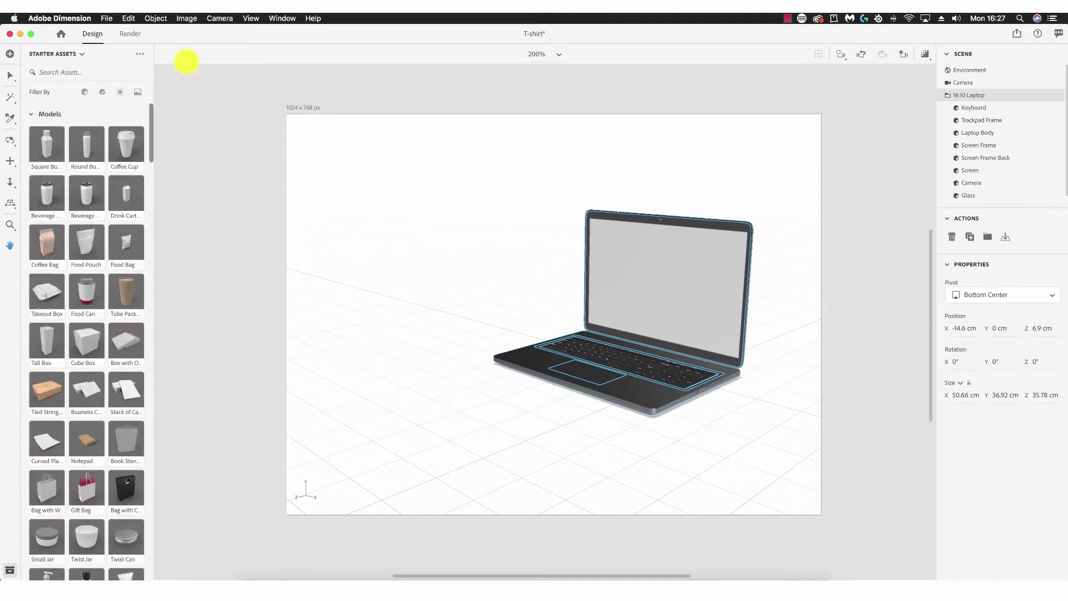
# Switch the content source to CC Libraries and show the options for importing your own content
pyautogui.click(10, 53)
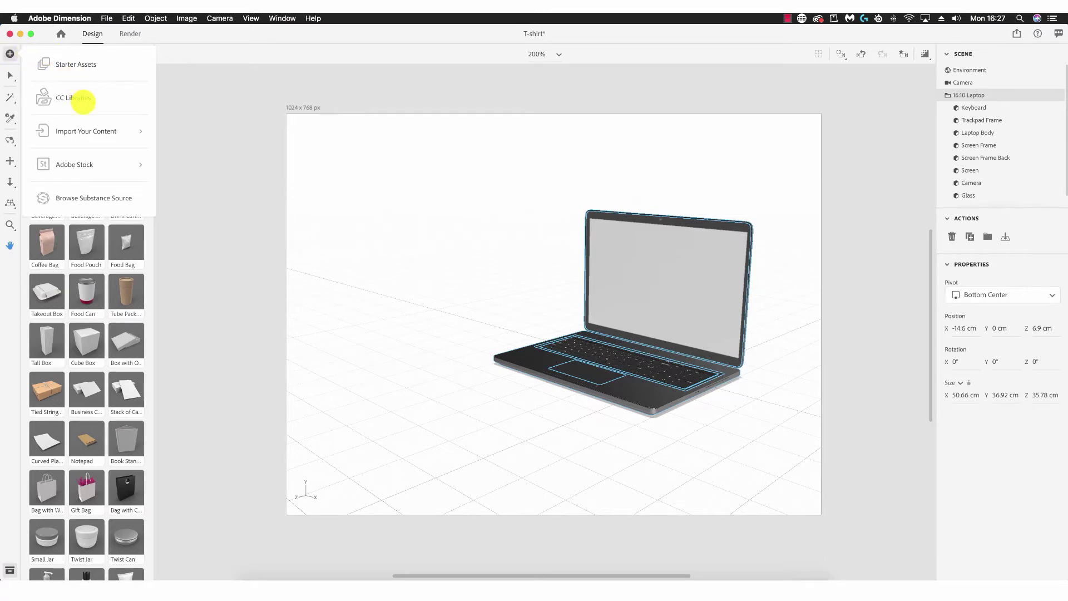
pyautogui.click(83, 99)
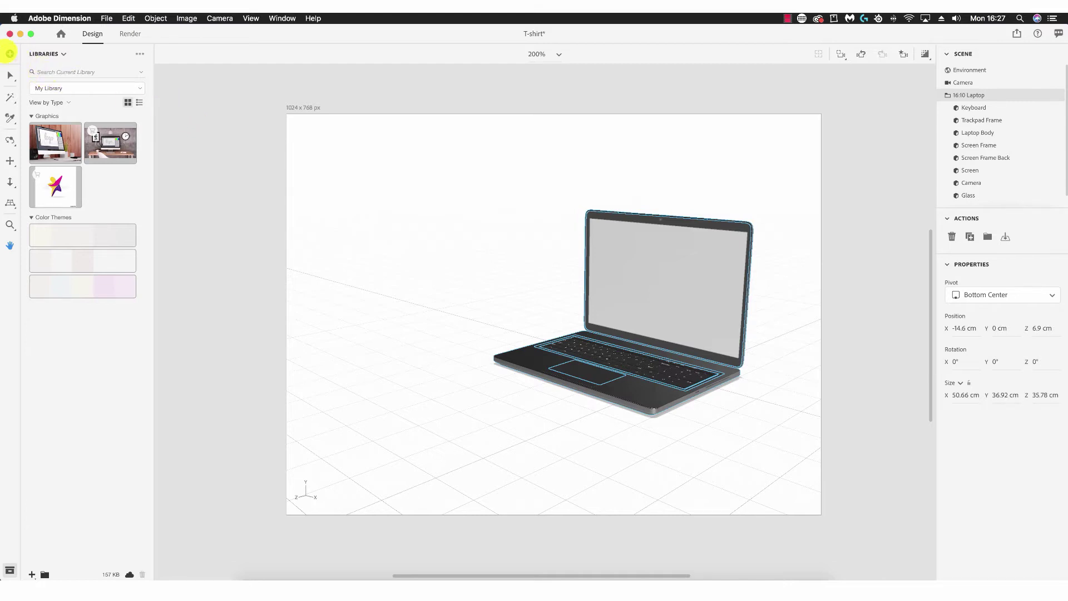
pyautogui.click(10, 53)
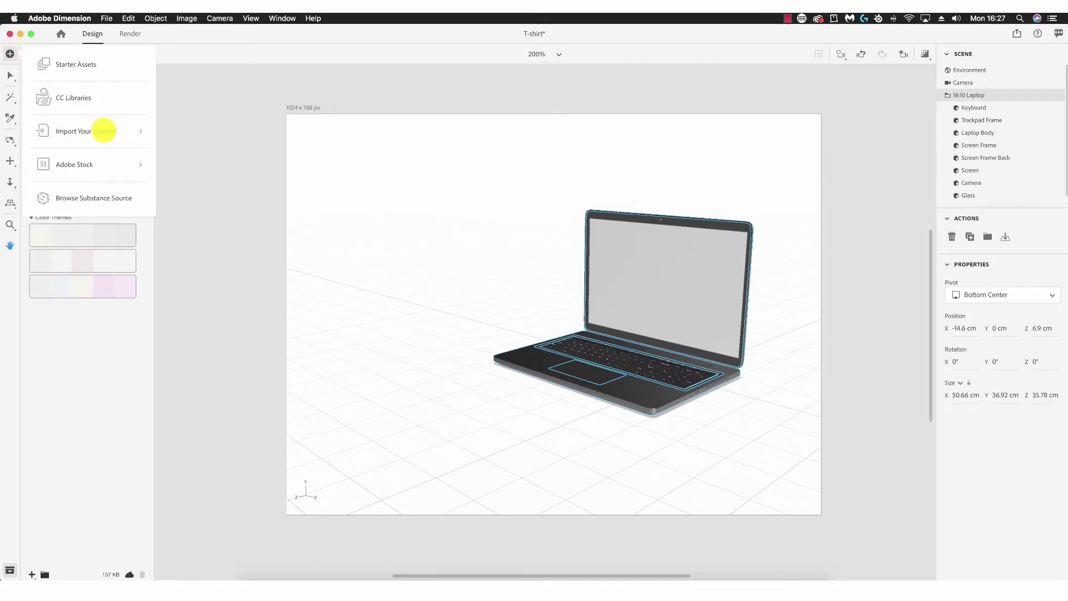
pyautogui.click(104, 130)
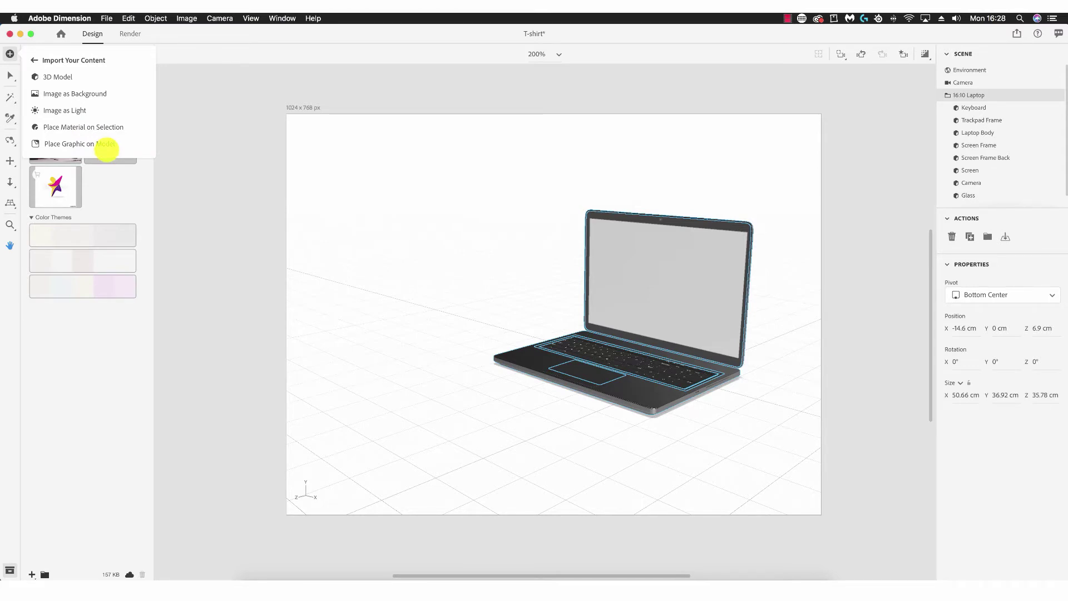
# Leave the import options and show the list of Adobe Stock 3D collections
pyautogui.click(10, 53)
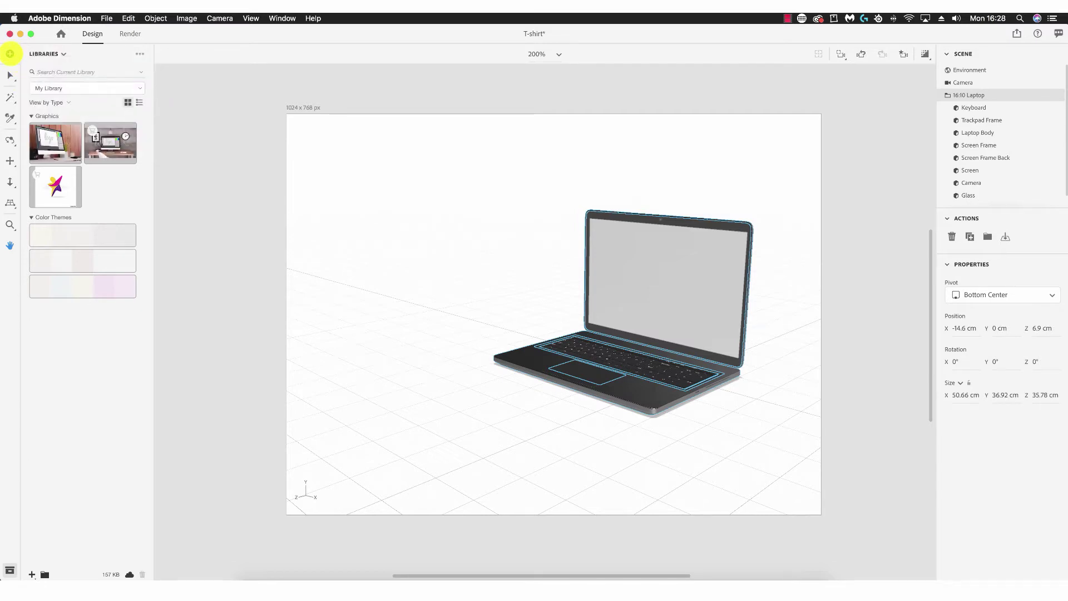
pyautogui.click(10, 53)
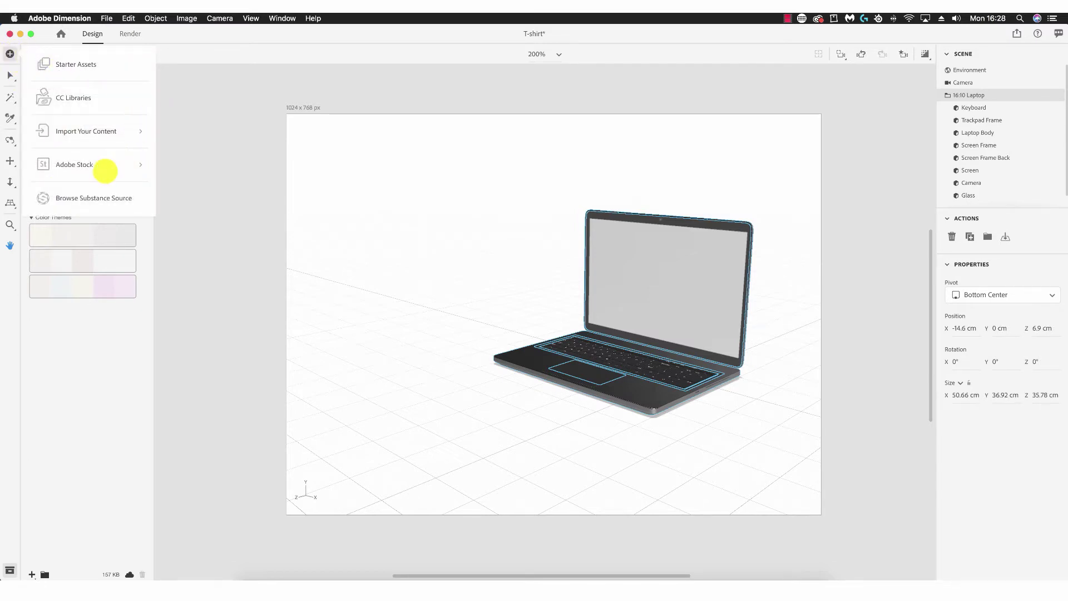
pyautogui.click(102, 163)
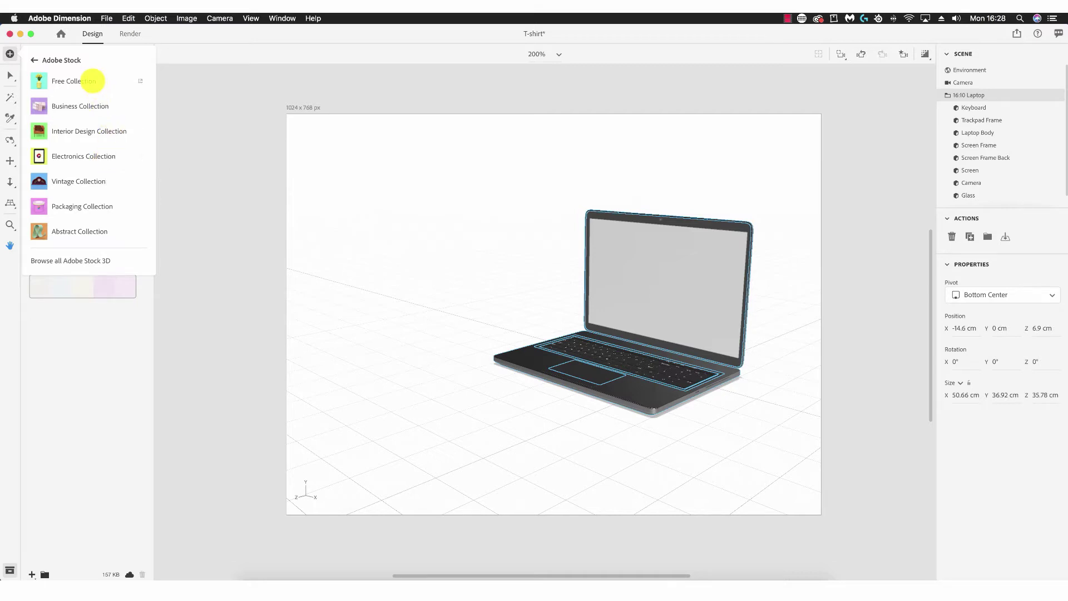
# Open the Free Collection of Adobe Stock 3D in the browser and examine the free models it offers
pyautogui.click(92, 80)
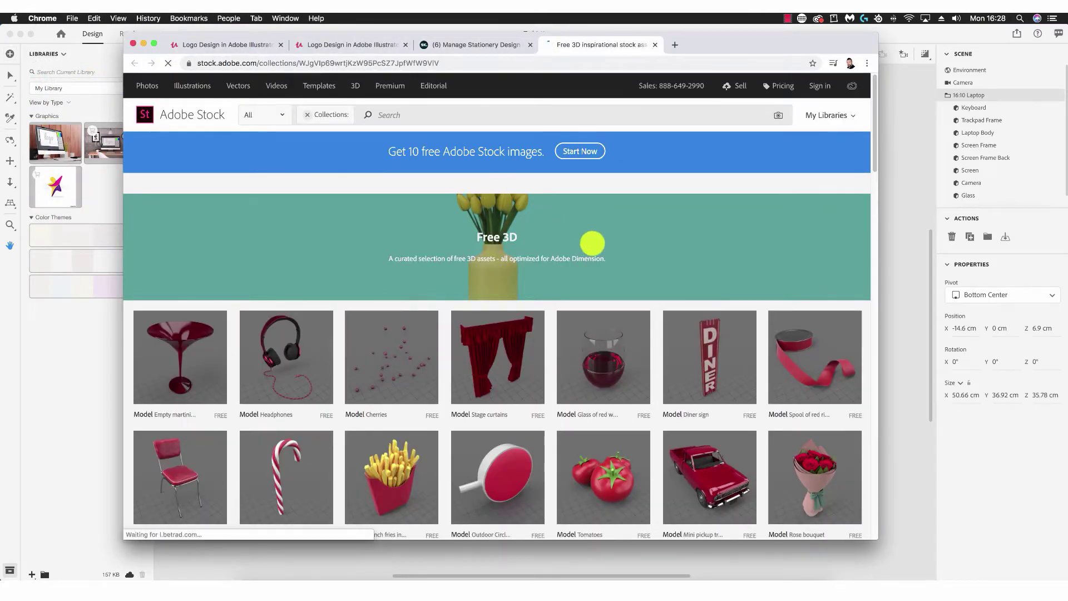
pyautogui.scroll(-1, 593, 248)
pyautogui.scroll(-5, 593, 248)
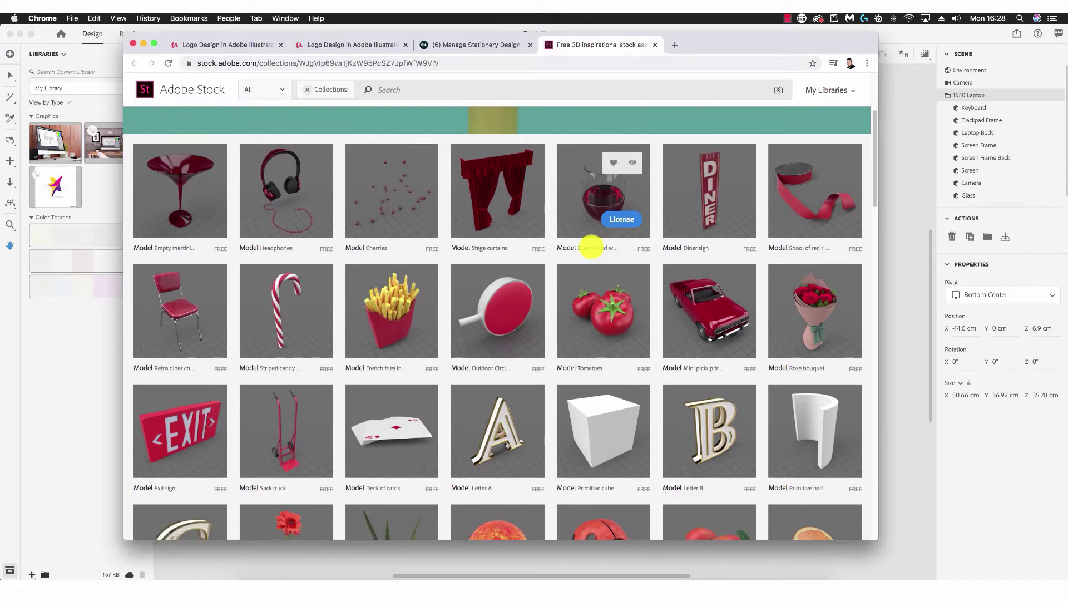
pyautogui.scroll(-8, 592, 248)
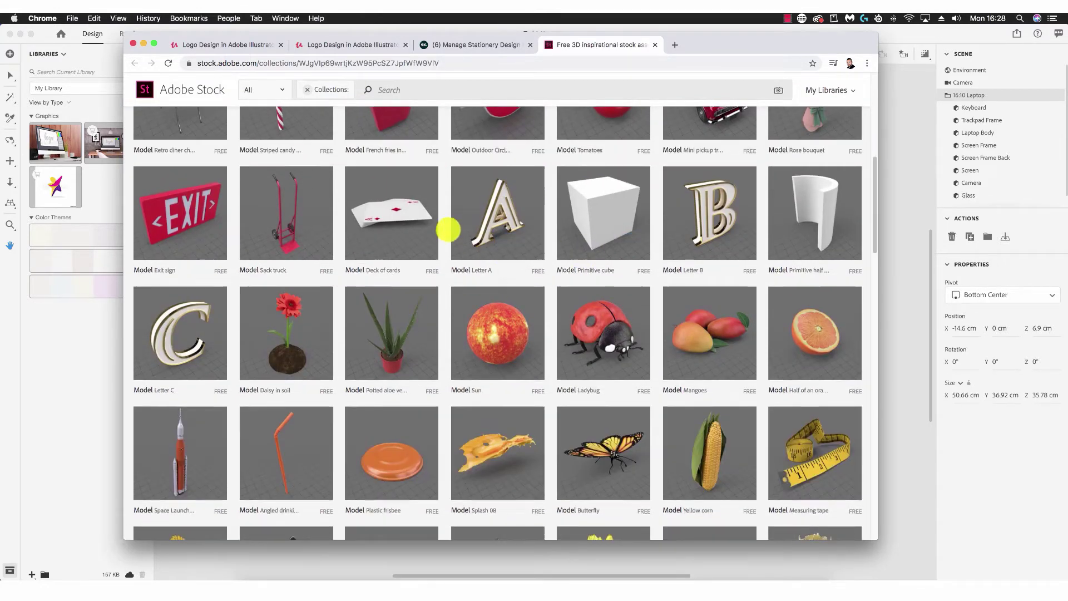
pyautogui.scroll(2, 451, 229)
pyautogui.scroll(2, 452, 229)
pyautogui.scroll(-5, 593, 285)
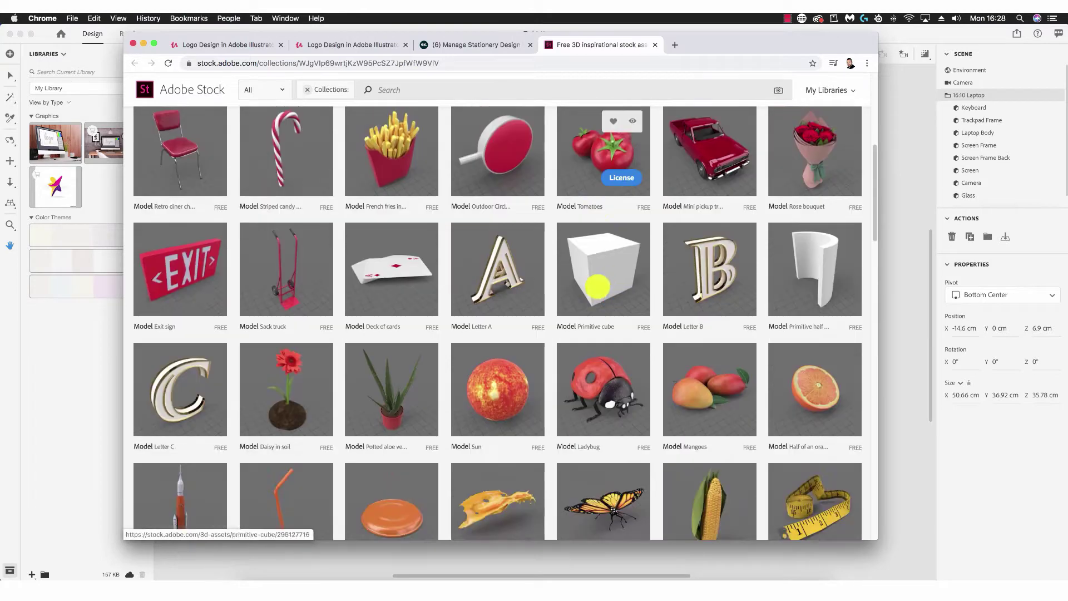
pyautogui.scroll(-2, 618, 297)
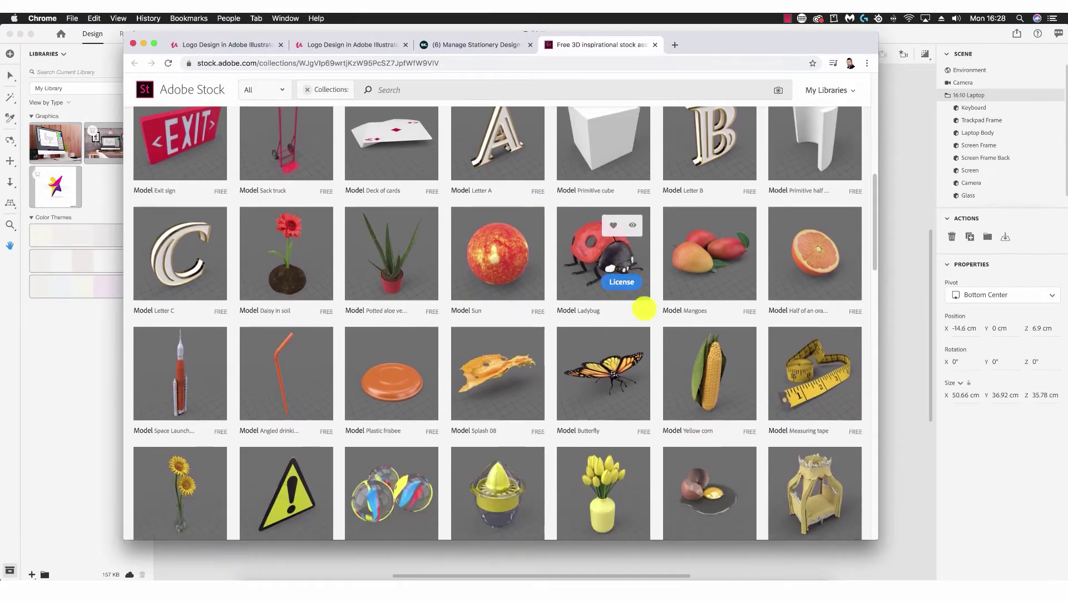
pyautogui.moveTo(834, 393)
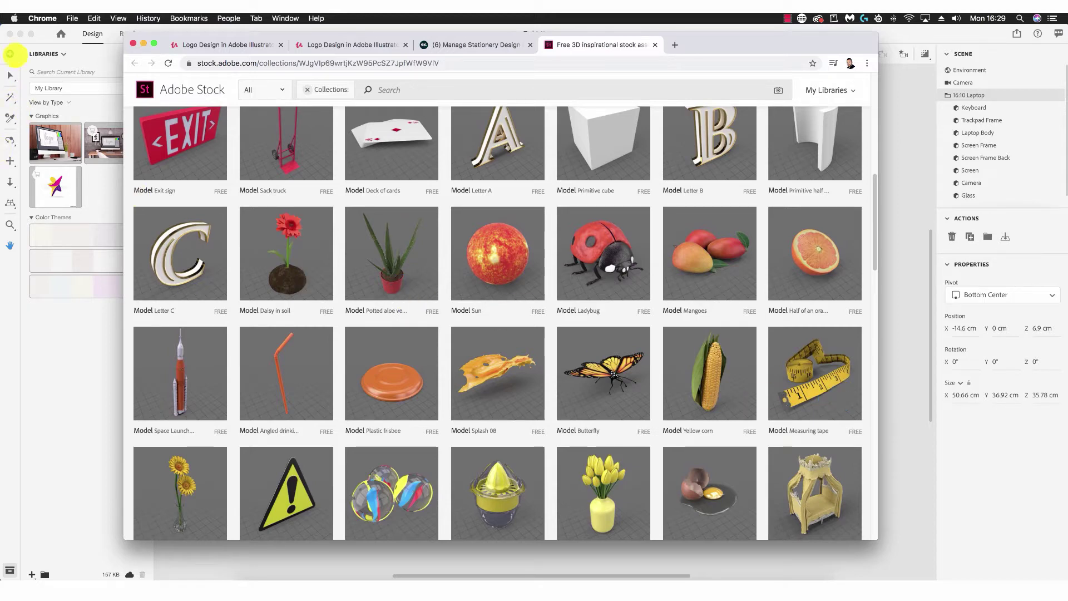
# Return to Adobe Dimension, open the Adobe Stock Packaging Collection in the browser and look through its models
pyautogui.click(10, 53)
pyautogui.click(10, 54)
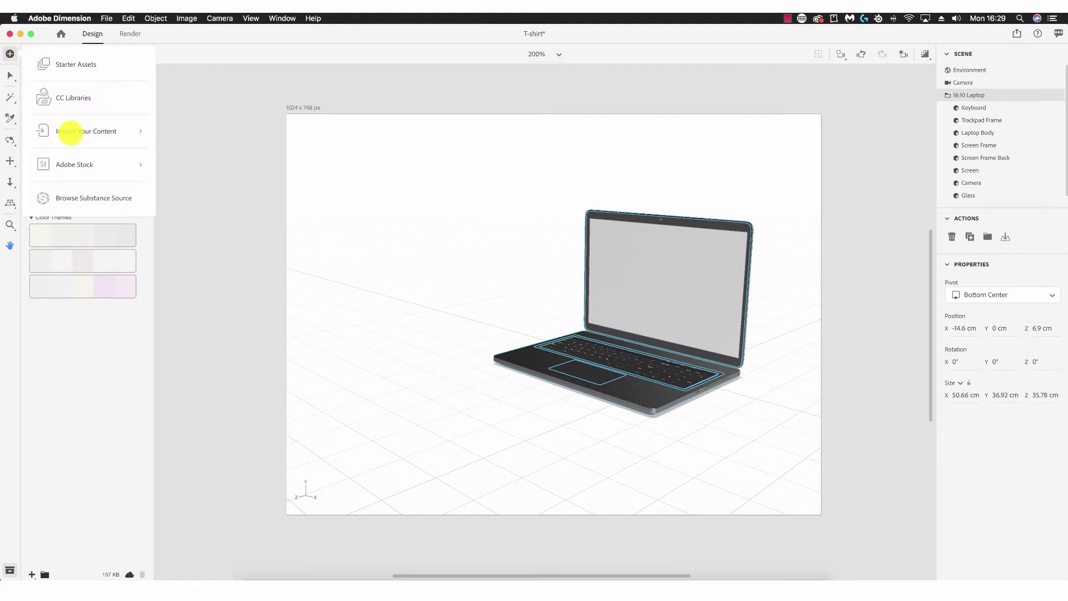
pyautogui.click(74, 164)
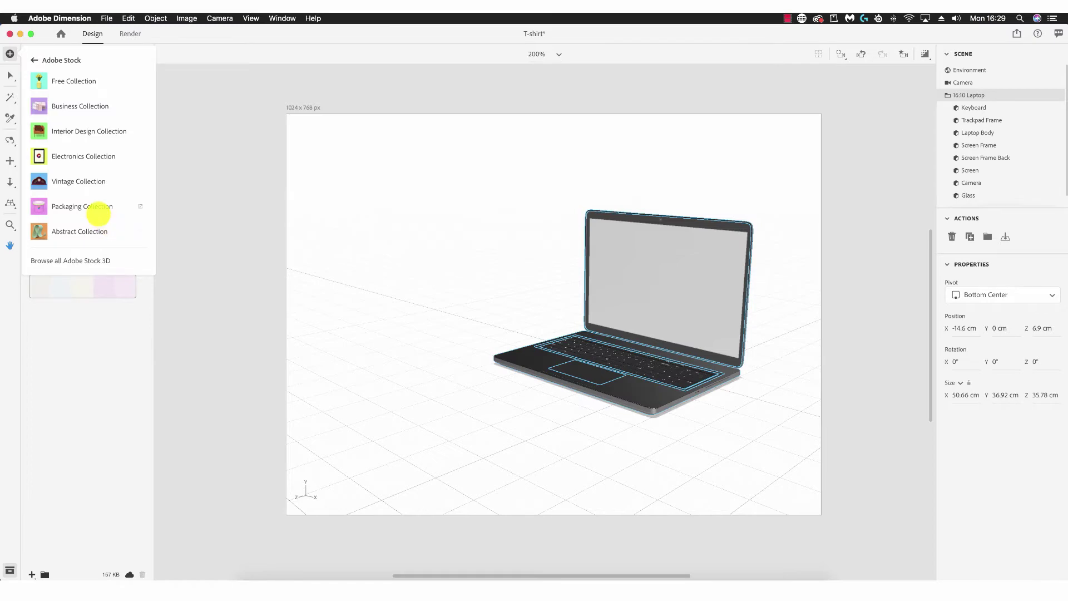
pyautogui.click(98, 207)
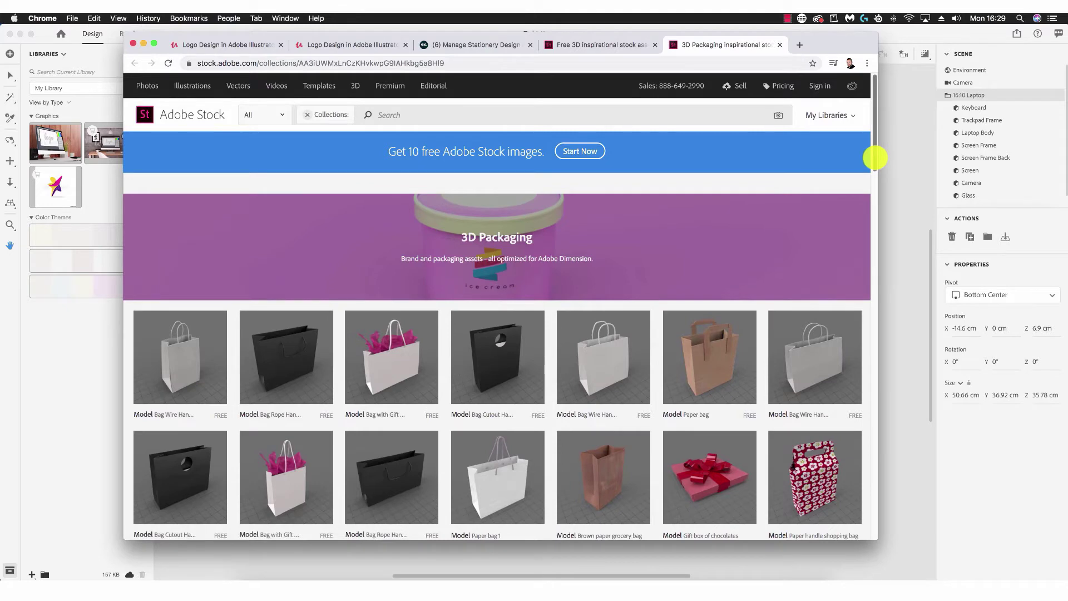
pyautogui.moveTo(876, 159); pyautogui.dragTo(890, 368)
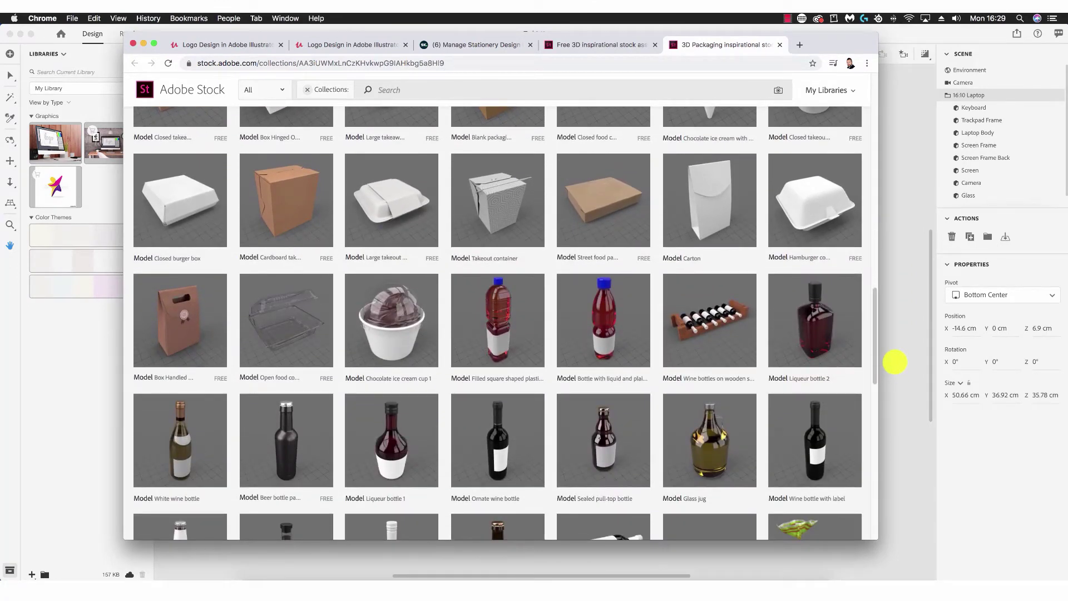
pyautogui.moveTo(876, 327); pyautogui.dragTo(888, 88)
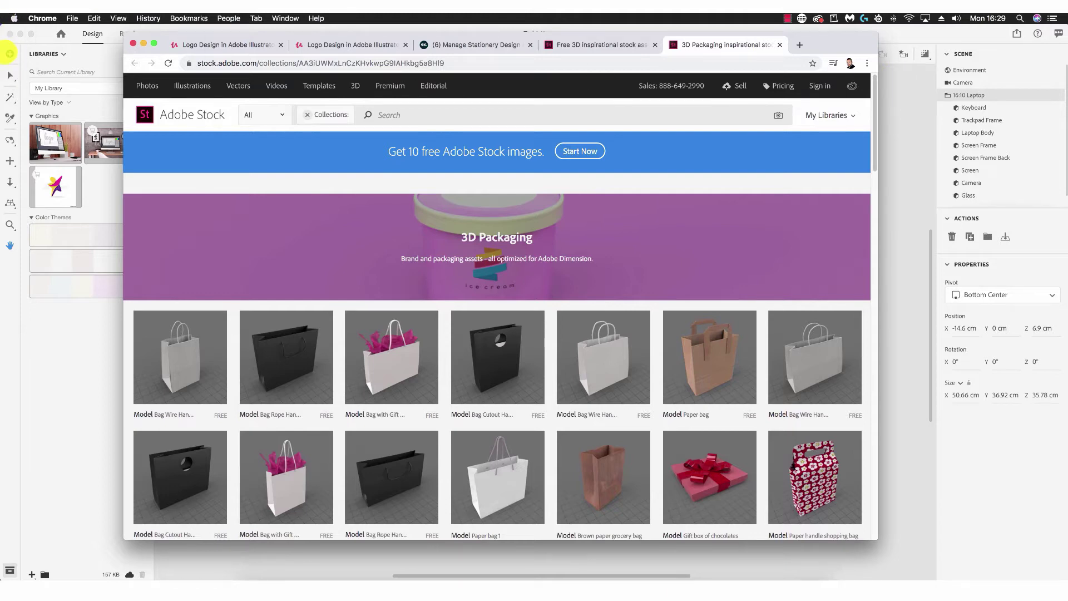
# Switch back to Adobe Dimension, view the Substance Source materials site in the browser, and return to the laptop scene
pyautogui.click(10, 53)
pyautogui.click(9, 53)
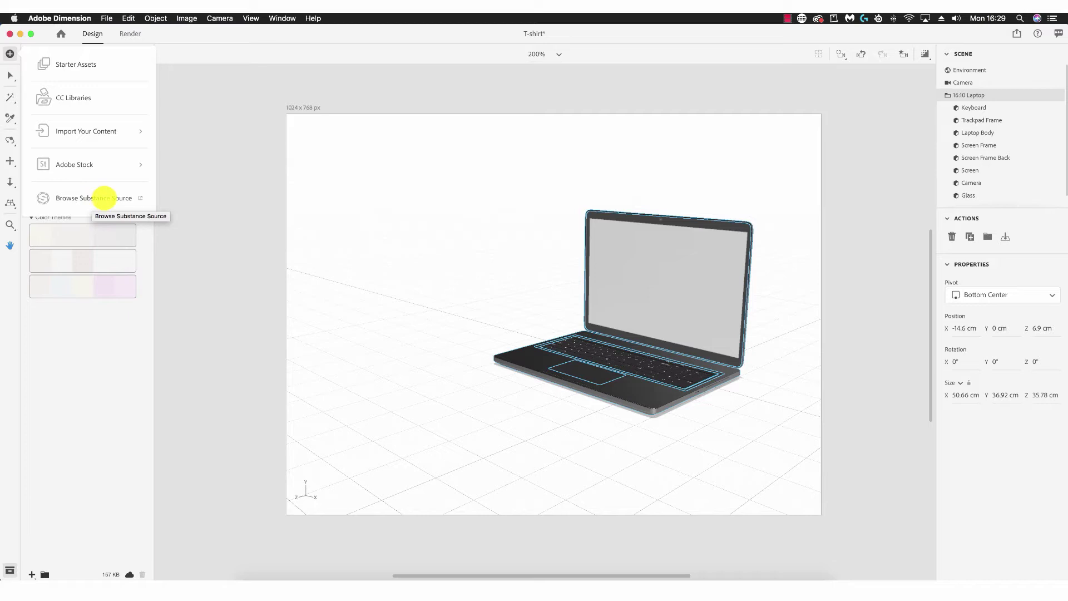
pyautogui.click(104, 199)
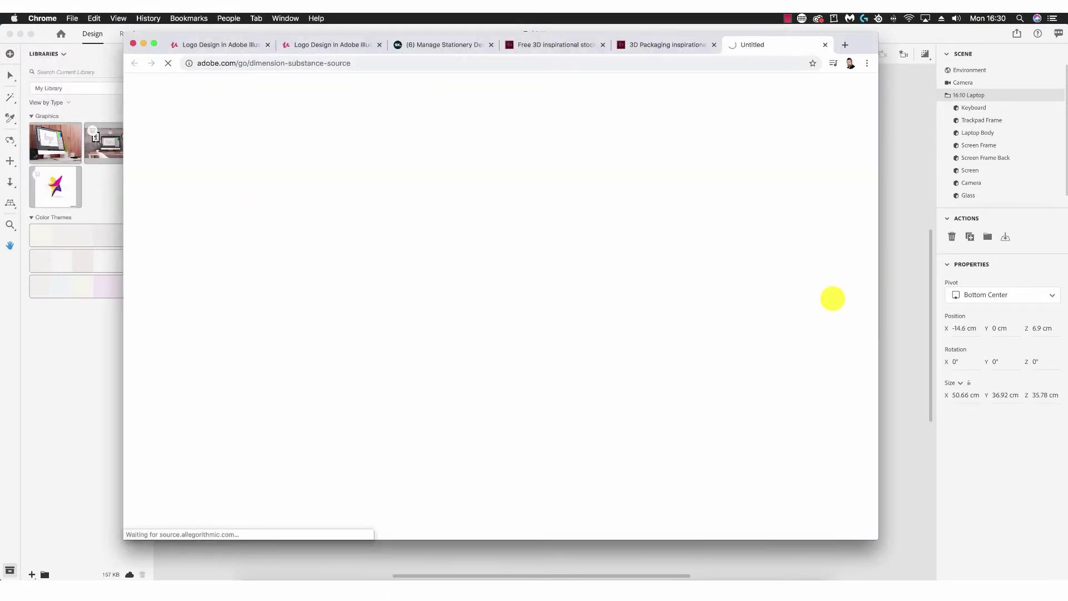
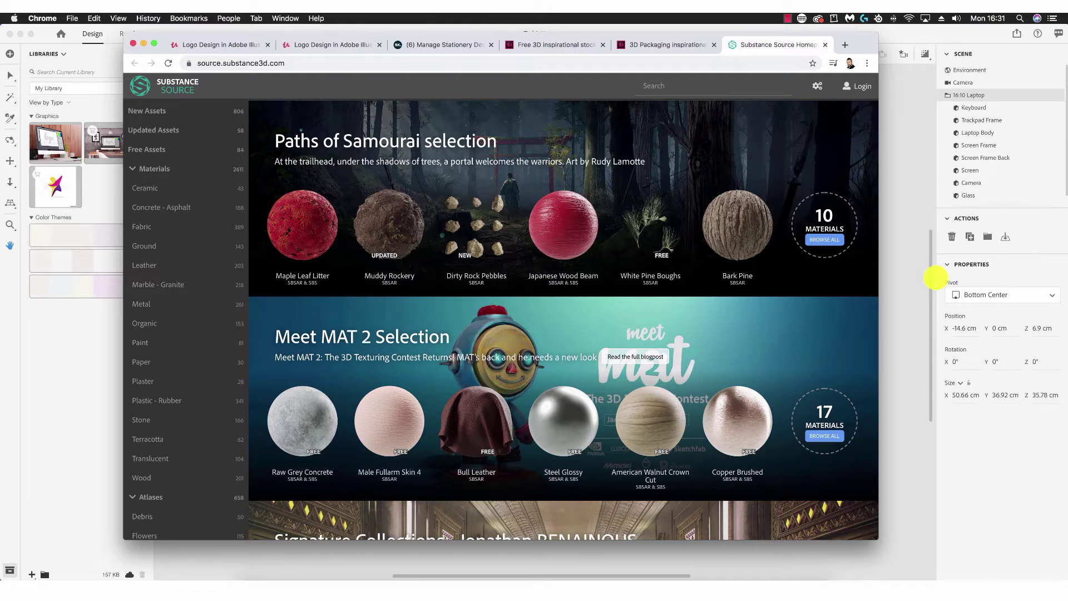
pyautogui.click(935, 277)
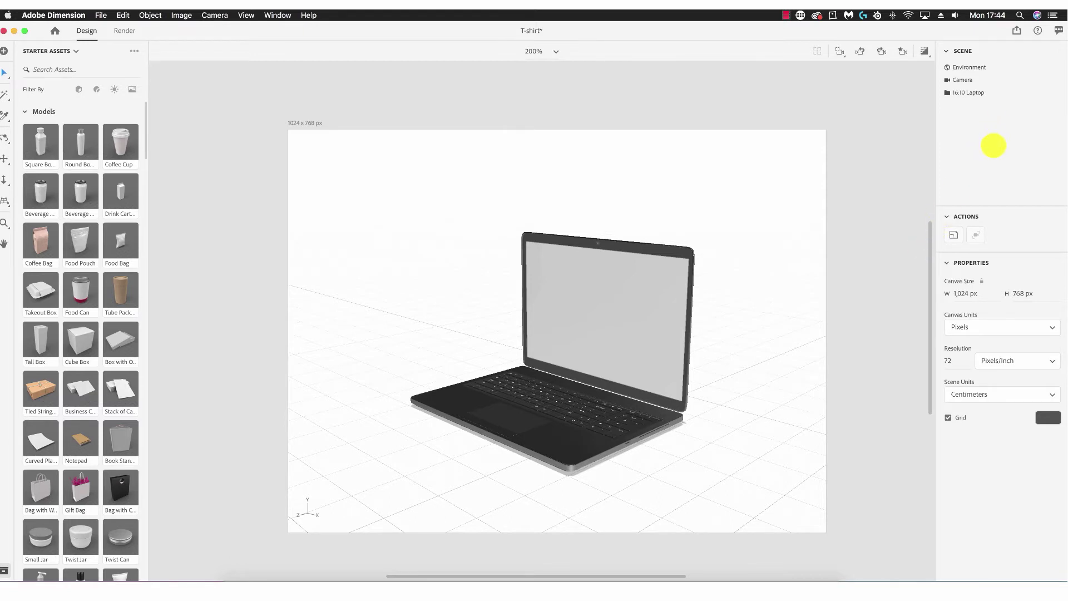
# Select the laptop, and select its Keyboard, Trackpad Frame, Laptop Body, Screen Frame and Screen Frame Back parts one by one
pyautogui.click(645, 331)
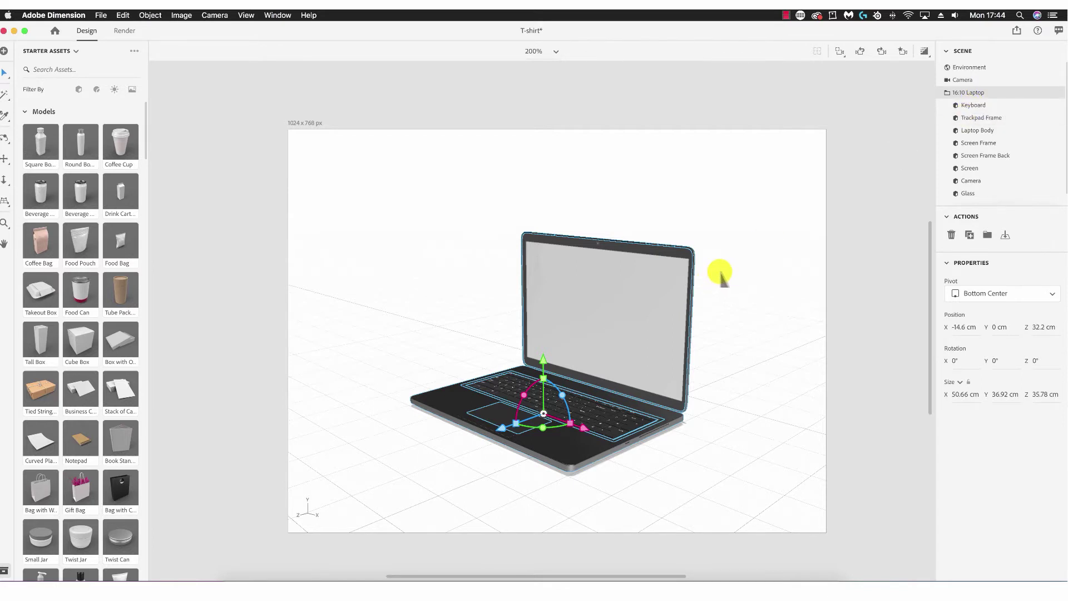
pyautogui.click(971, 105)
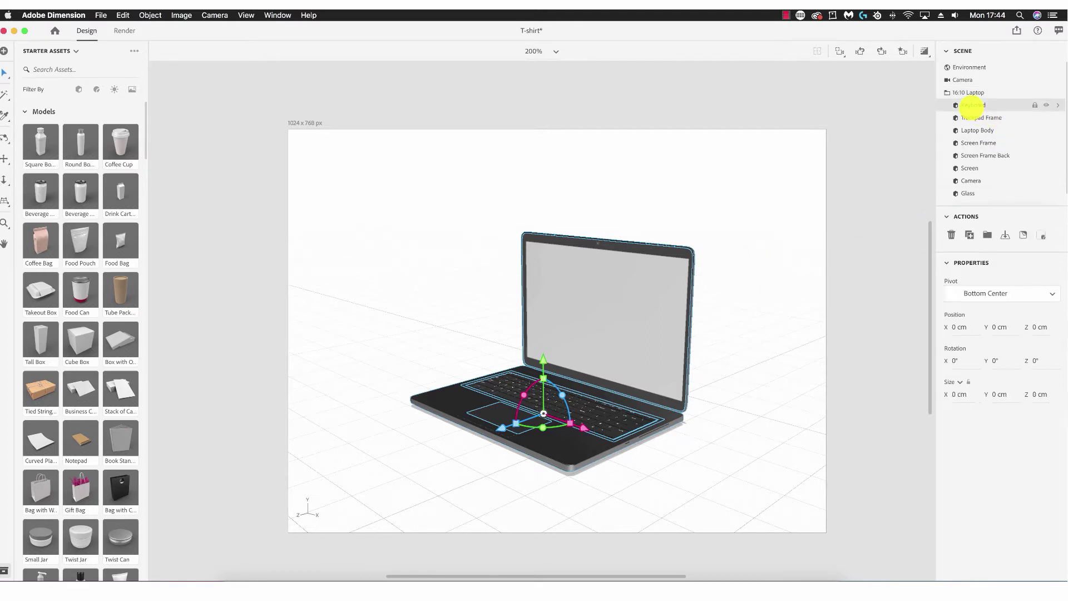
pyautogui.click(975, 117)
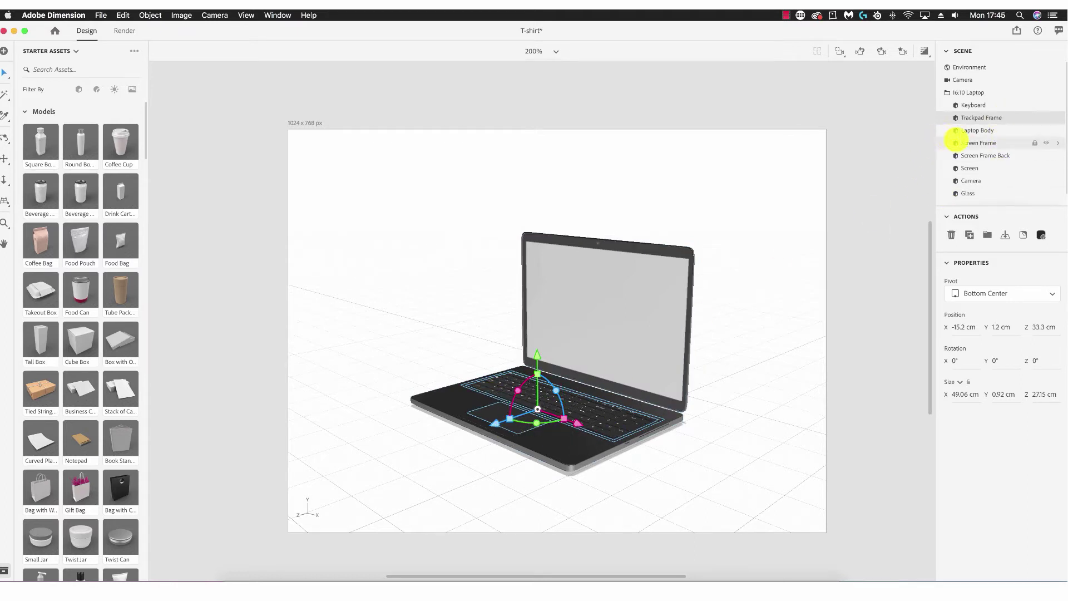
pyautogui.click(967, 130)
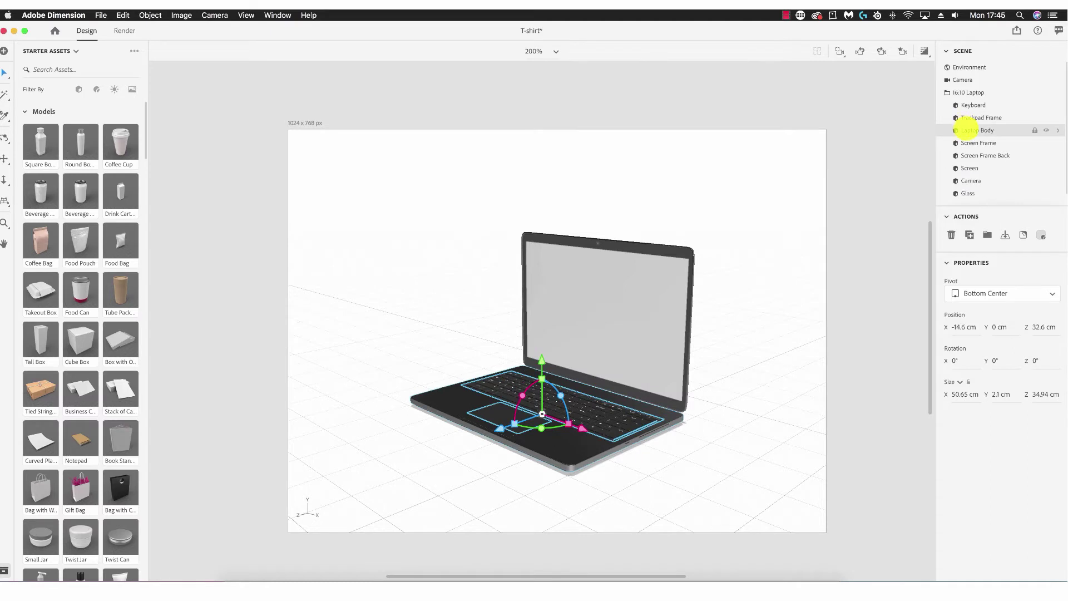
pyautogui.click(978, 143)
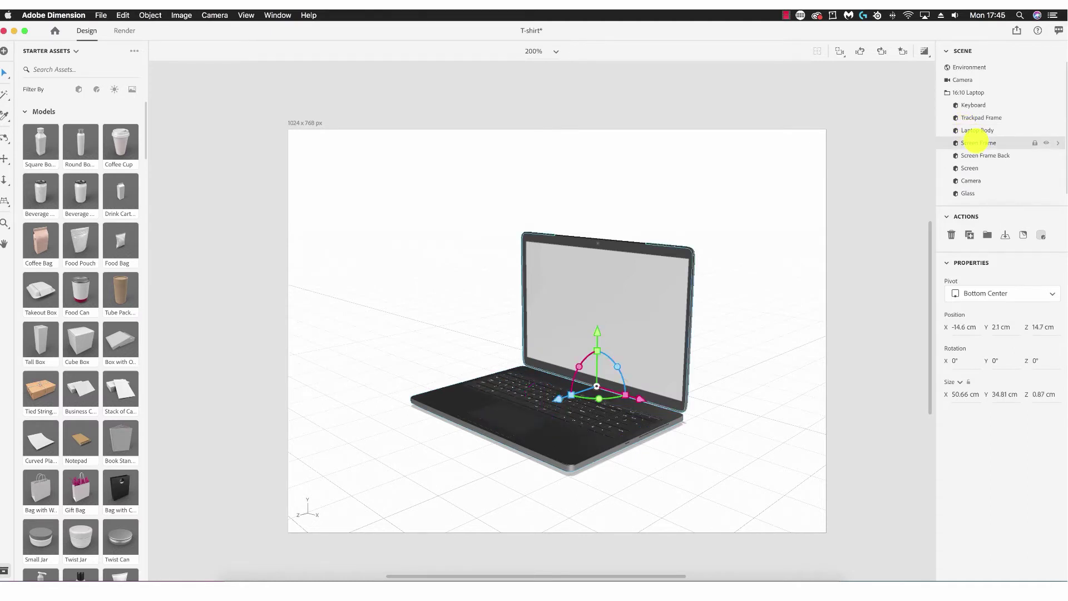
pyautogui.click(984, 156)
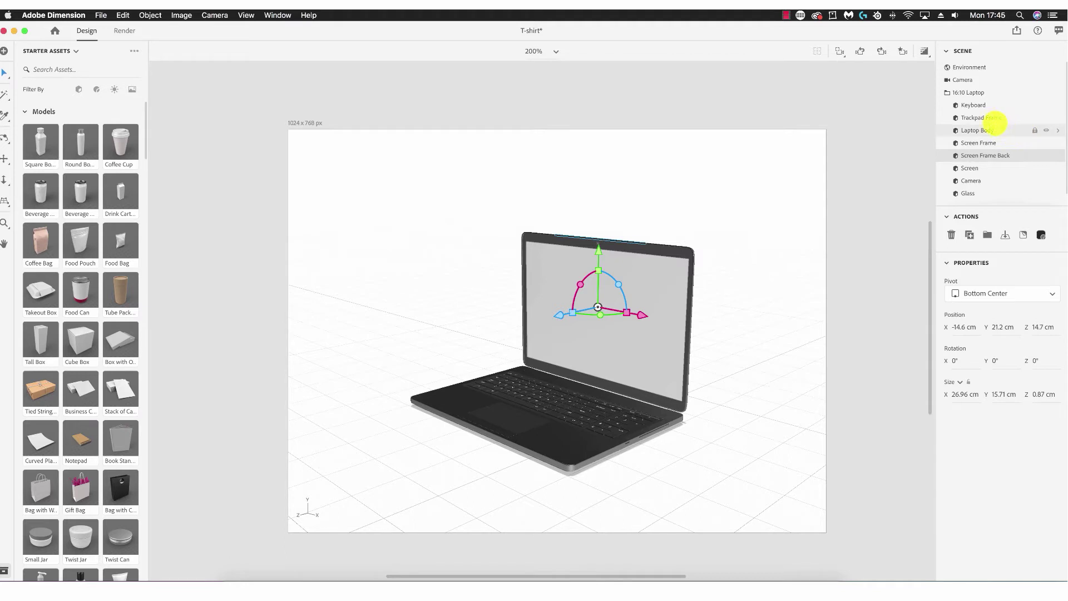
# Lock and unlock the laptop's Keyboard part, and view its material properties before returning to the scene list
pyautogui.click(984, 105)
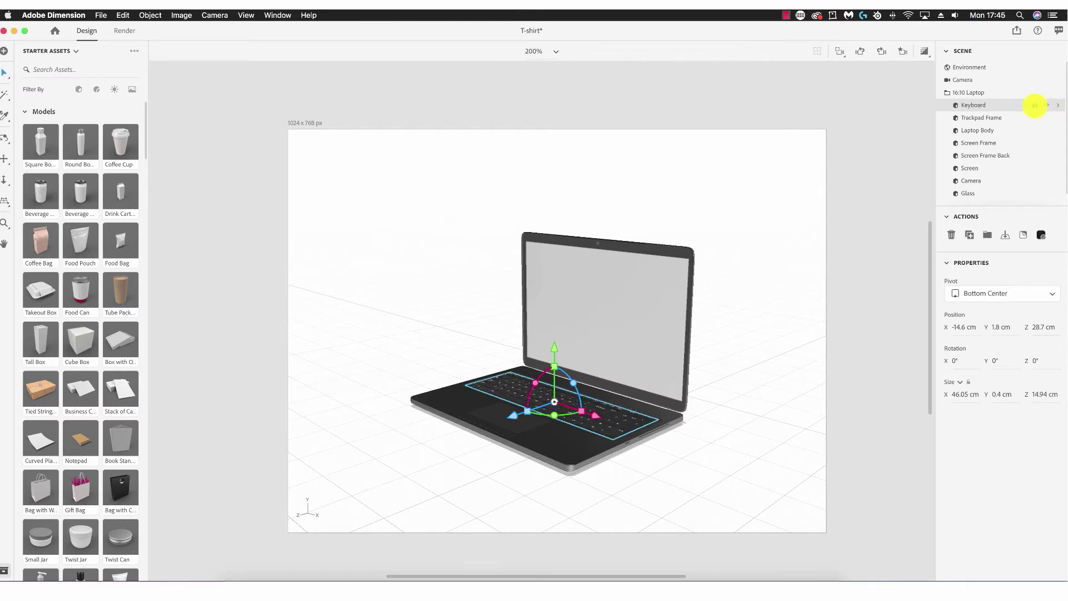
pyautogui.click(1035, 106)
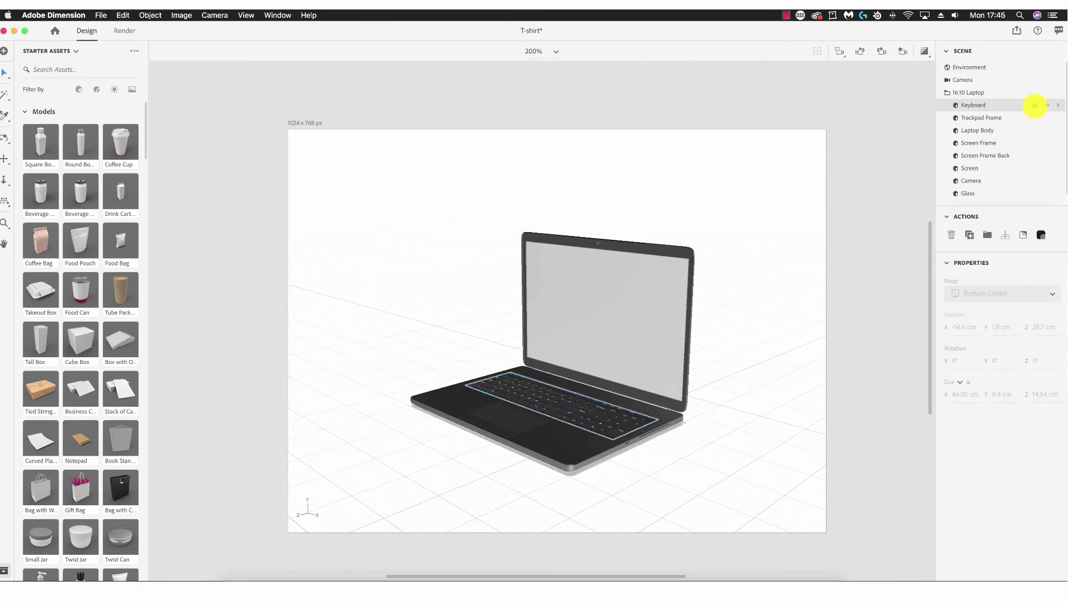
pyautogui.click(1035, 105)
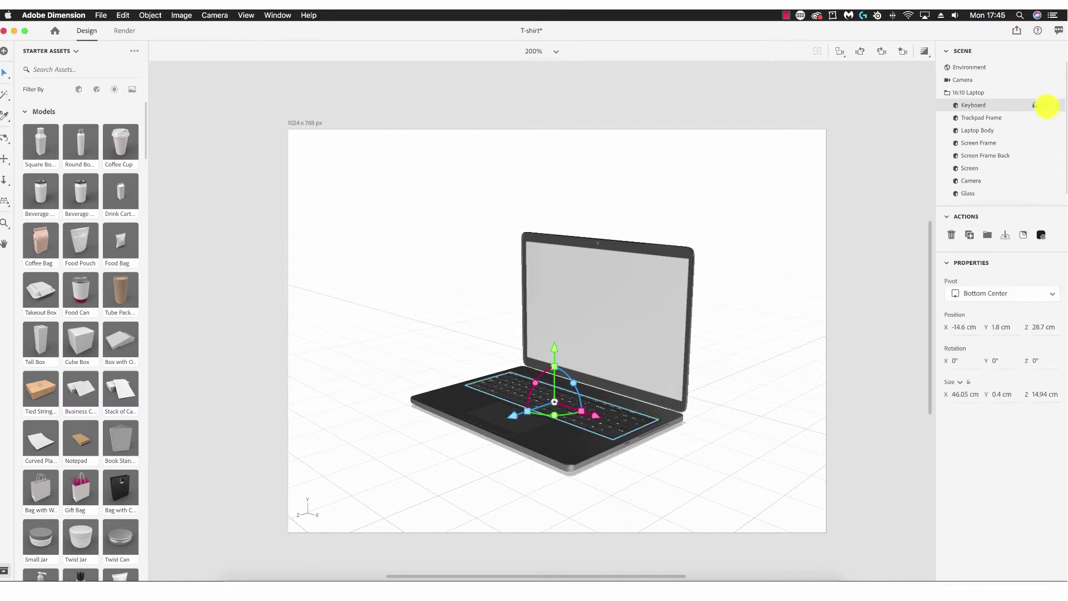
pyautogui.click(1059, 105)
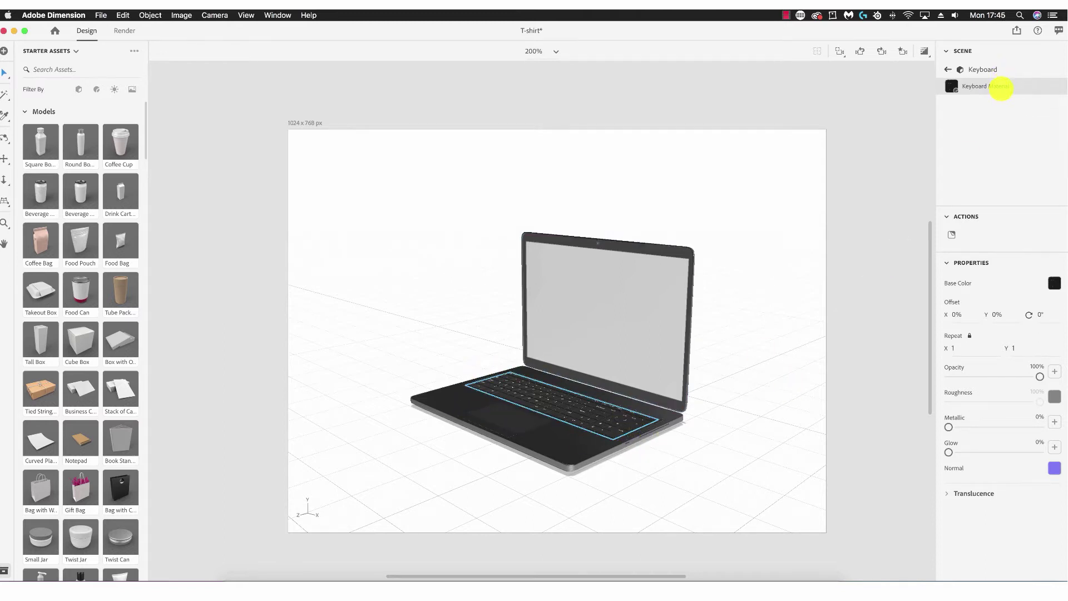
pyautogui.click(947, 69)
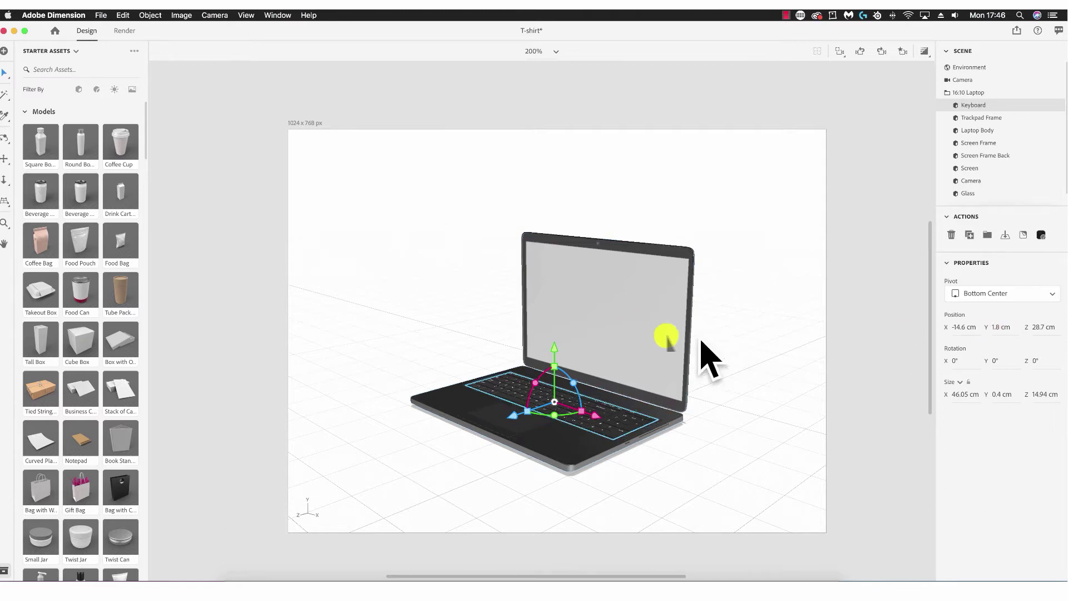
# Delete the whole 16:10 Laptop group from the scene and undo the deletion
pyautogui.click(610, 332)
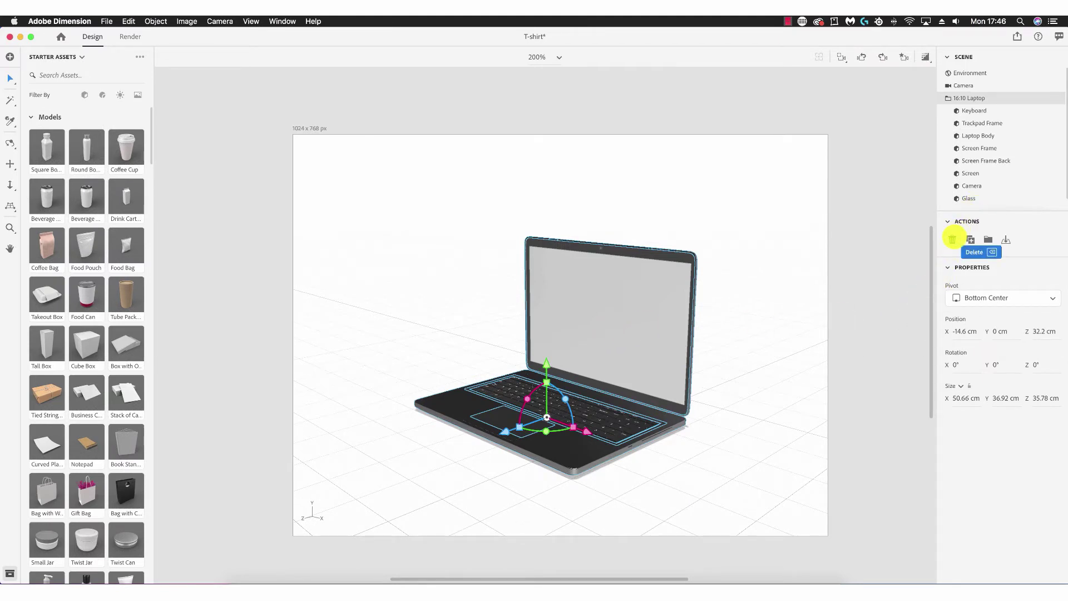
pyautogui.click(953, 239)
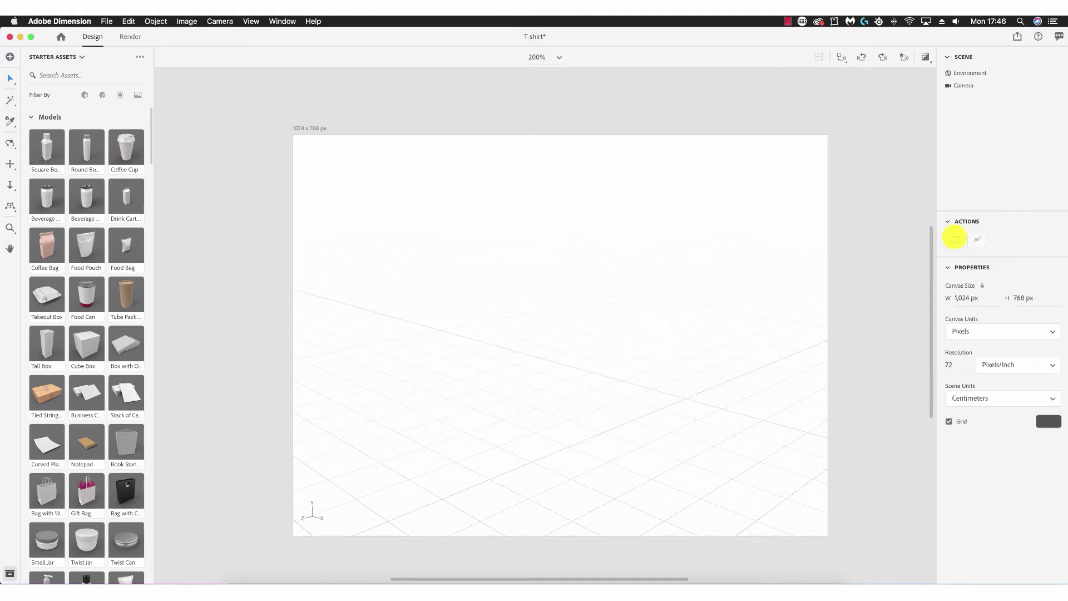
pyautogui.press('super+z')
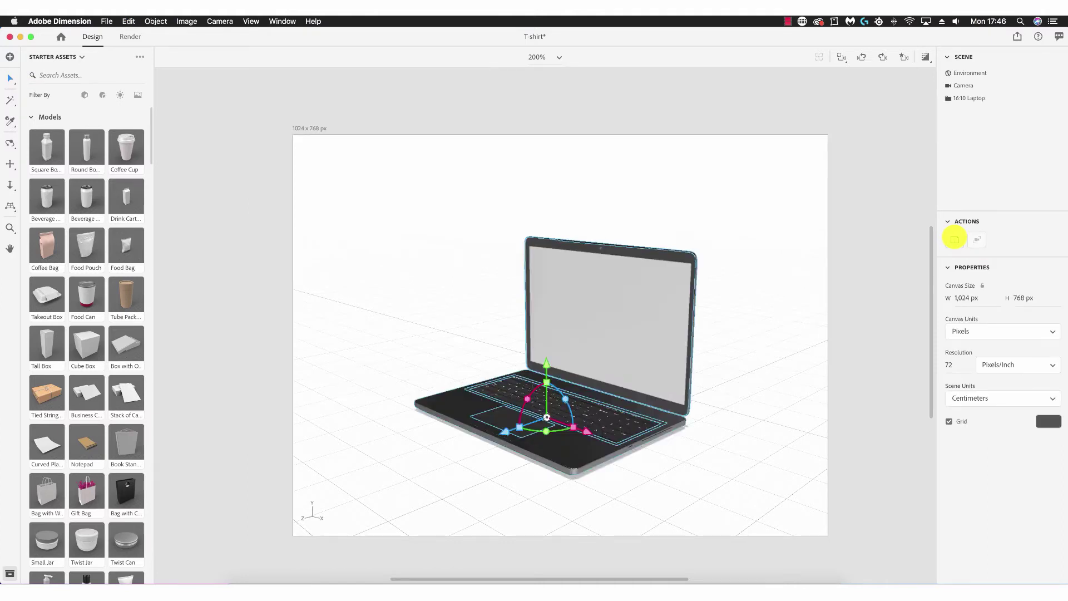
# Duplicate the whole 16:10 Laptop group and move the copy along the X axis away from the original
pyautogui.click(763, 309)
pyautogui.click(649, 302)
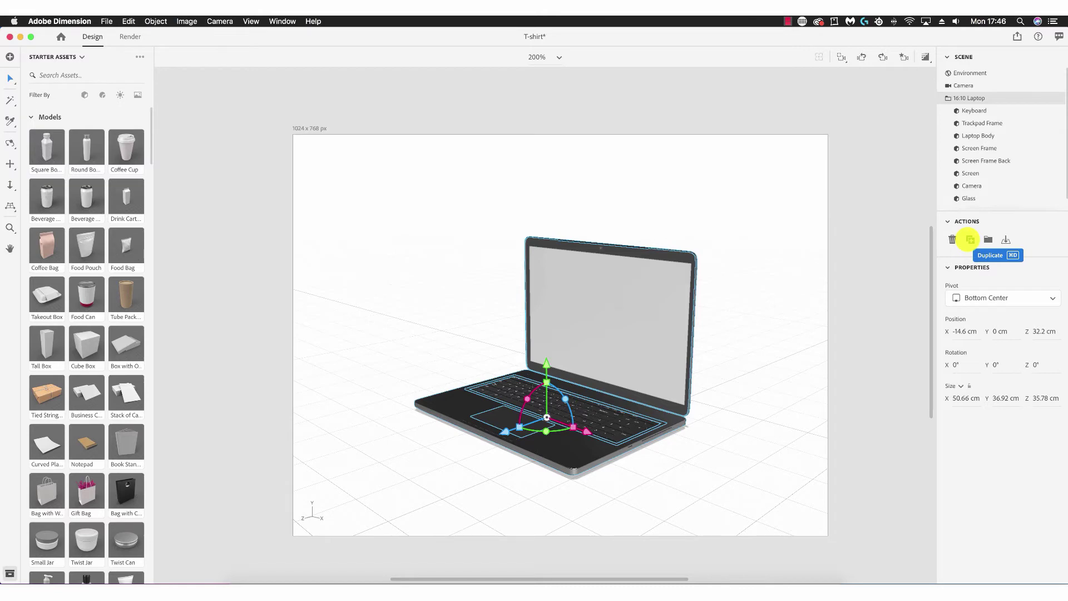
pyautogui.click(970, 240)
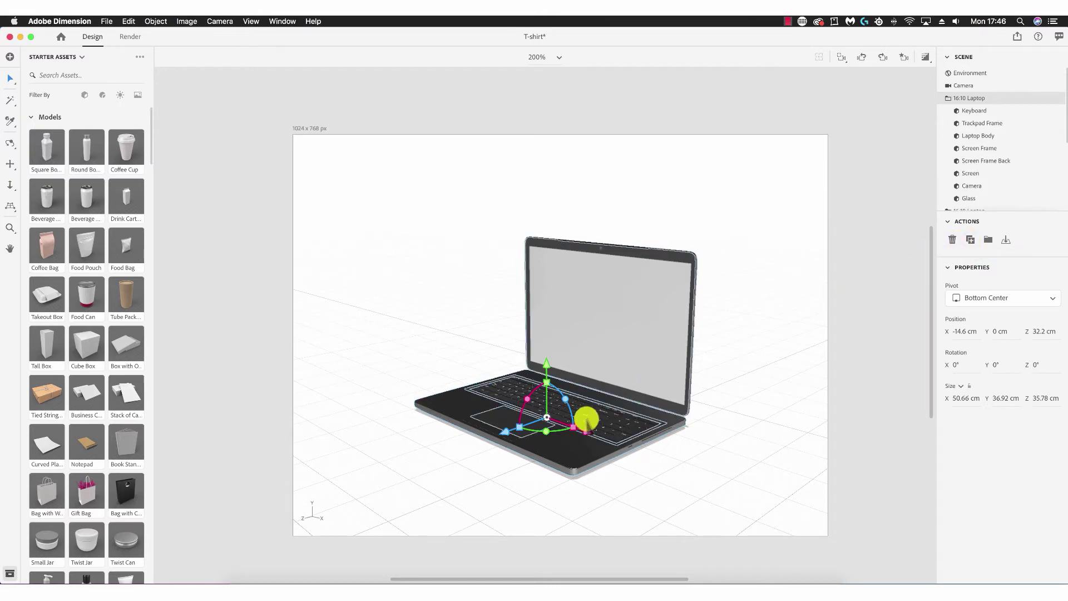
pyautogui.moveTo(587, 421); pyautogui.dragTo(750, 372)
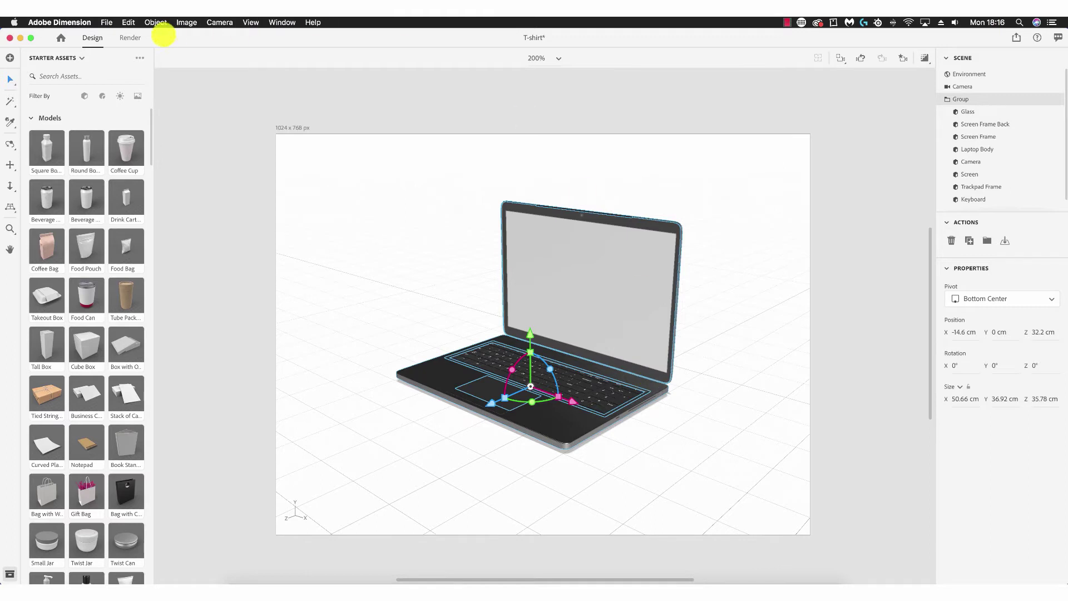
# Ungroup the laptop and move its Keyboard sideways out of the body to about X 16.9 cm, Z 24.2 cm
pyautogui.click(156, 23)
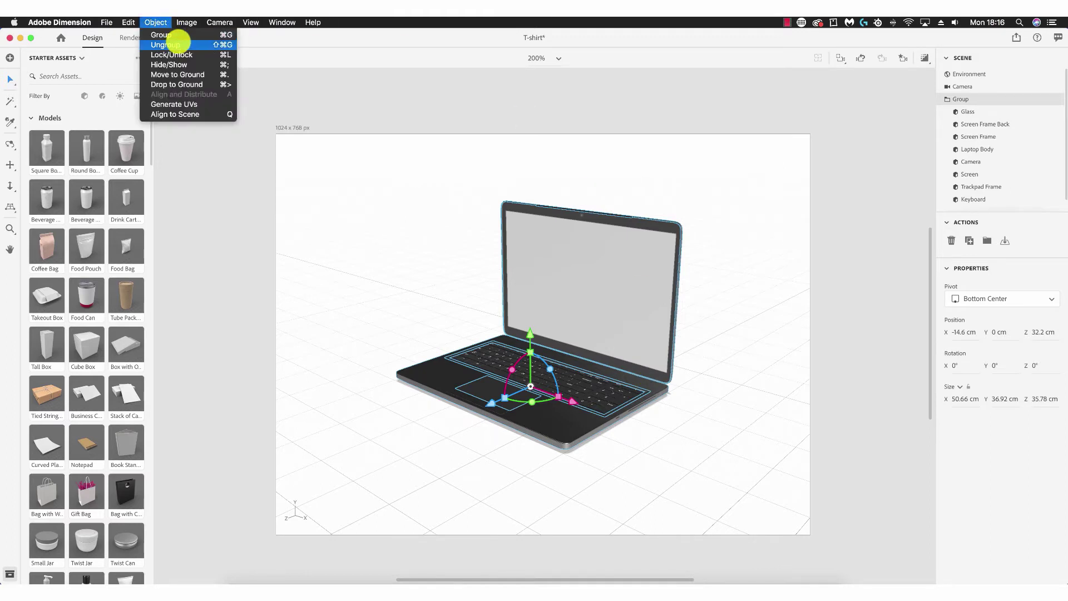
pyautogui.click(166, 45)
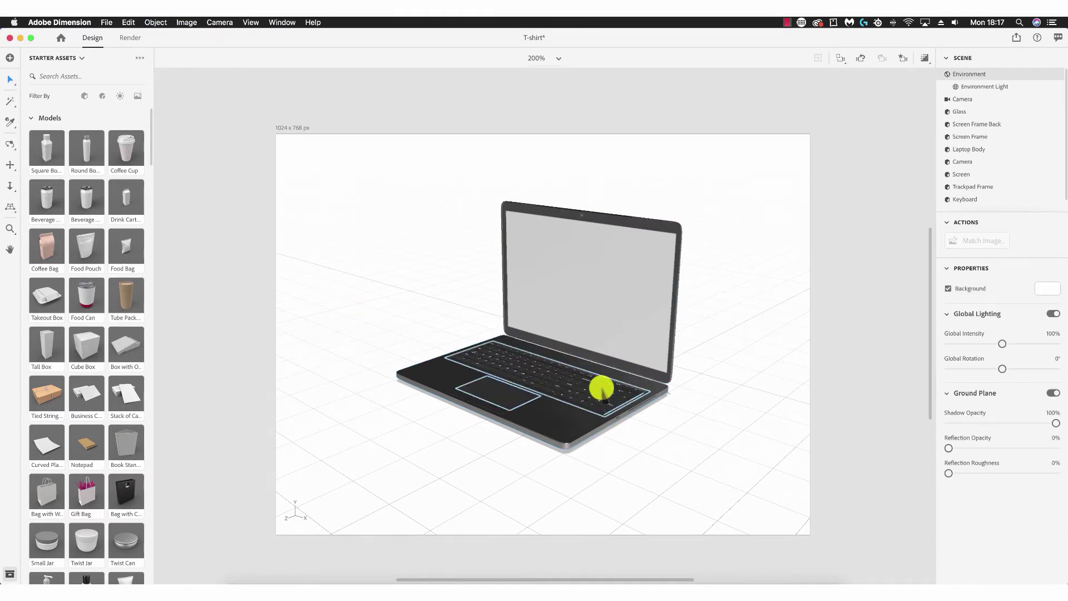
pyautogui.moveTo(602, 389); pyautogui.dragTo(752, 425)
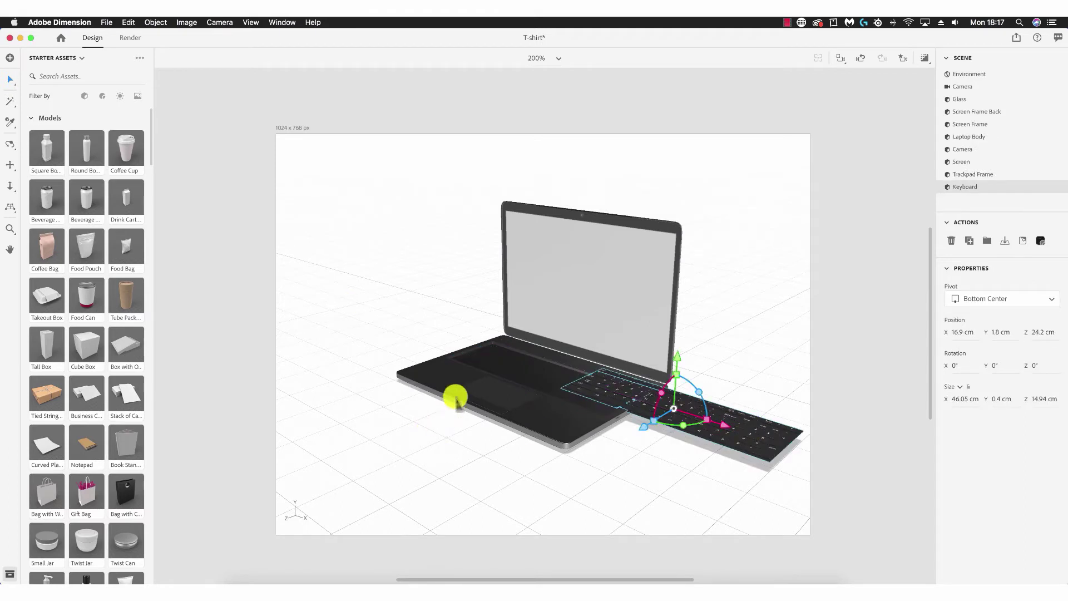
# Pull the Laptop Body and the part near the keyboard away from the laptop, and undo all part moves, including the Keyboard's
pyautogui.moveTo(453, 379); pyautogui.dragTo(392, 429)
pyautogui.moveTo(548, 301); pyautogui.dragTo(445, 245)
pyautogui.press('super+z')
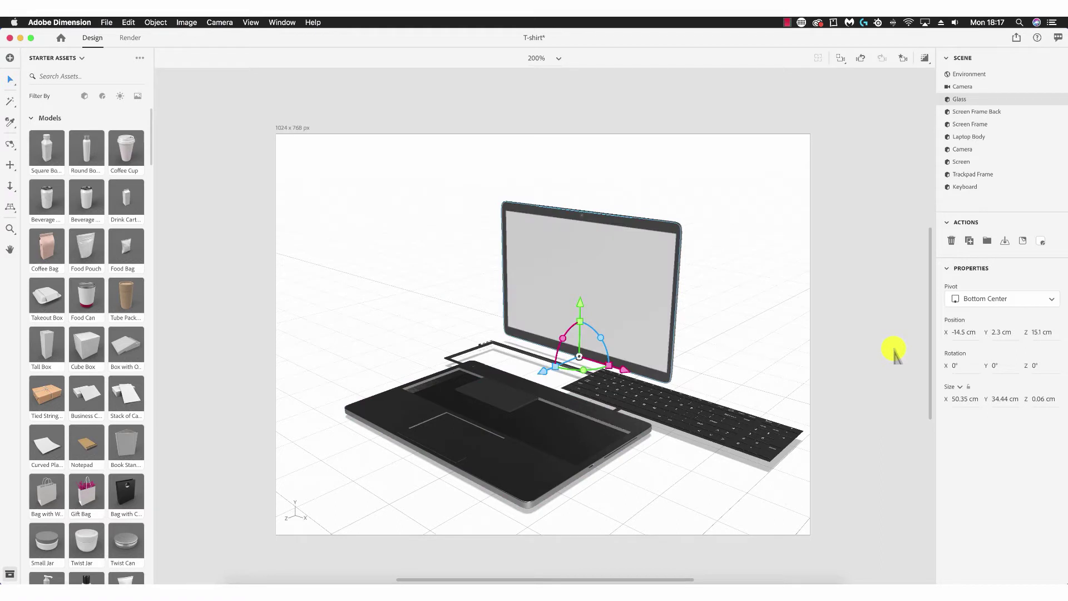
pyautogui.press('super+z')
pyautogui.press('super+z')
pyautogui.press('super+z')
pyautogui.press('super+z')
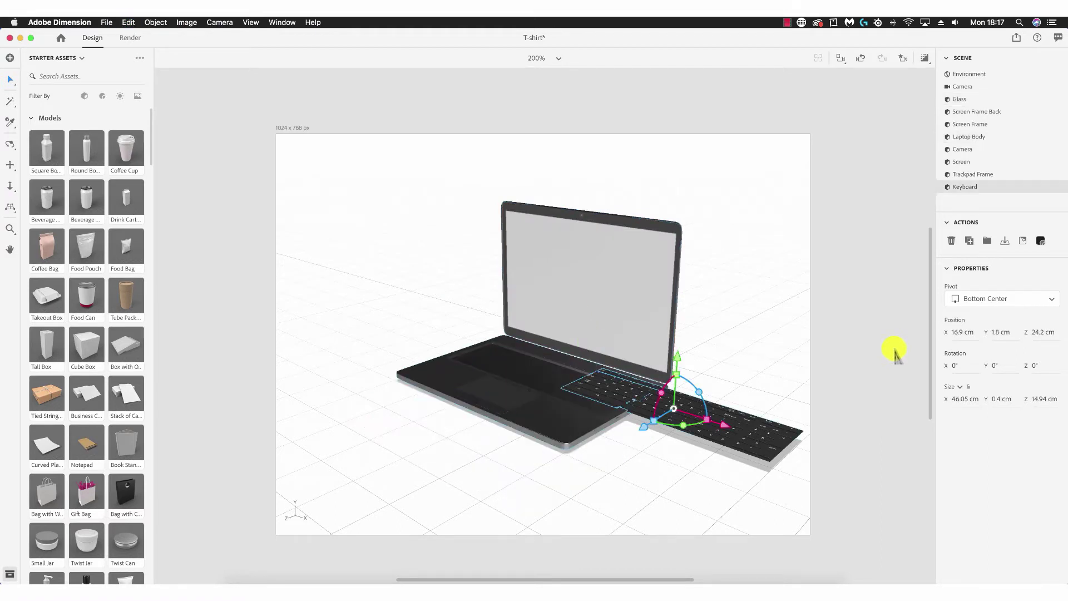
pyautogui.press('super+z')
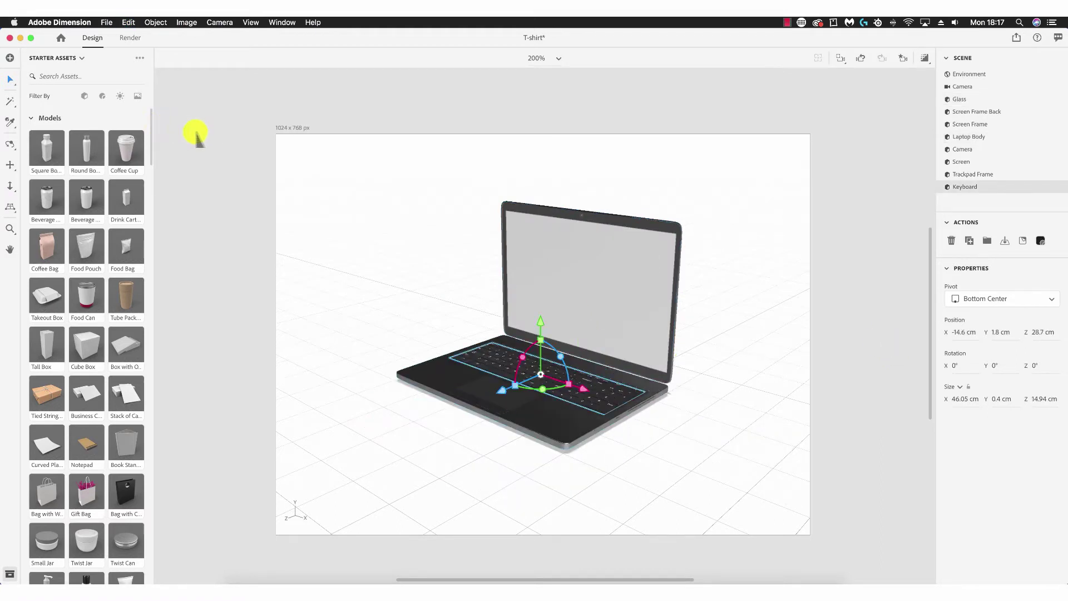
# Select all the laptop parts, from Glass to Keyboard, and group them
pyautogui.click(309, 155)
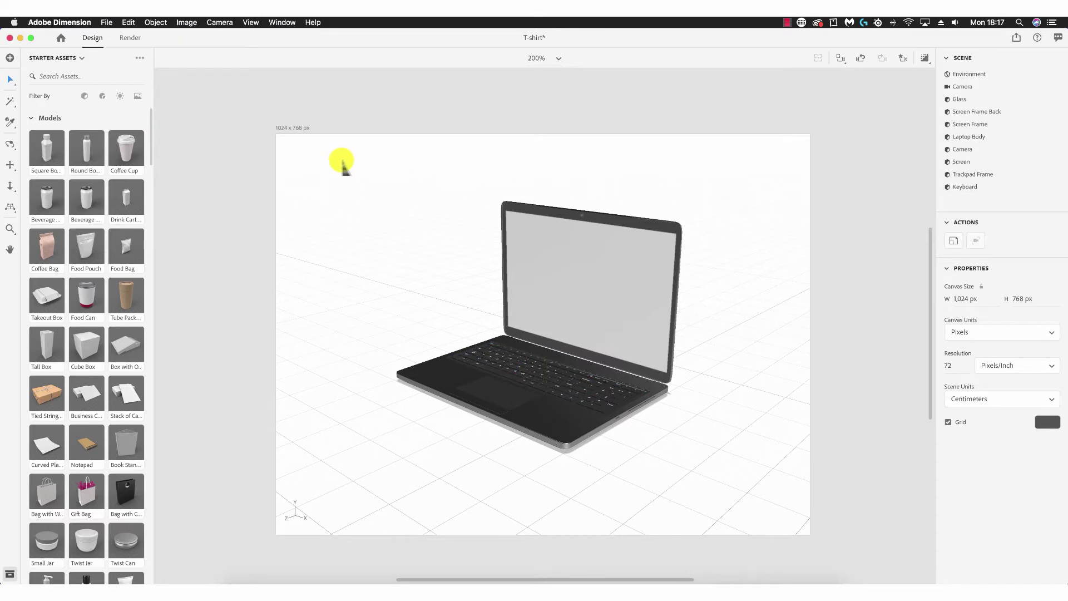
pyautogui.moveTo(346, 163); pyautogui.dragTo(754, 473)
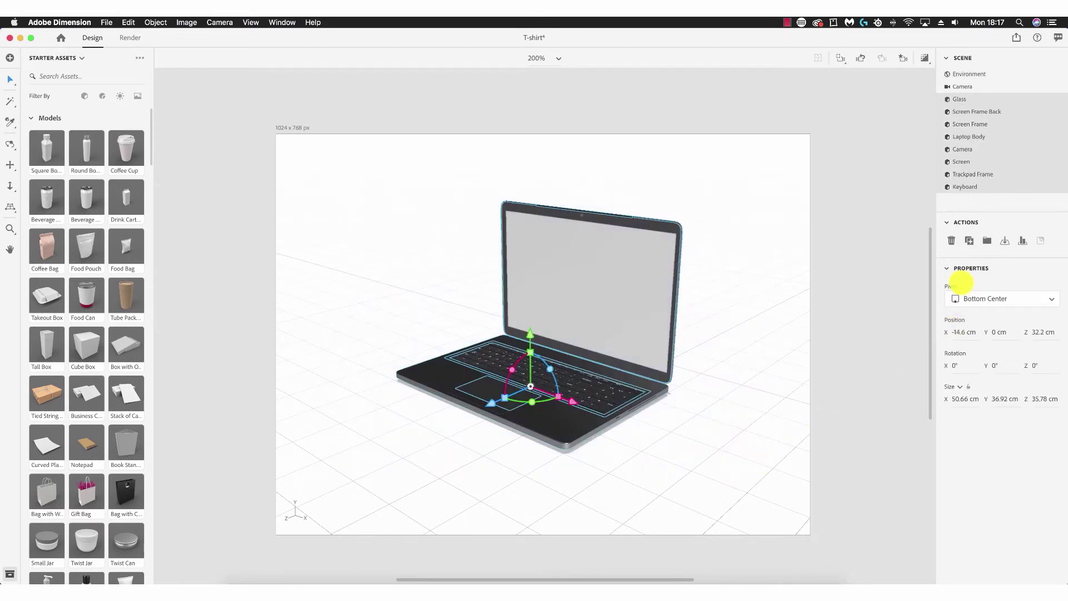
pyautogui.click(987, 240)
pyautogui.click(748, 323)
# Move the laptop group along the X and Z axes to about X -3.6 cm, Z 34.3 cm
pyautogui.moveTo(548, 390); pyautogui.dragTo(576, 404)
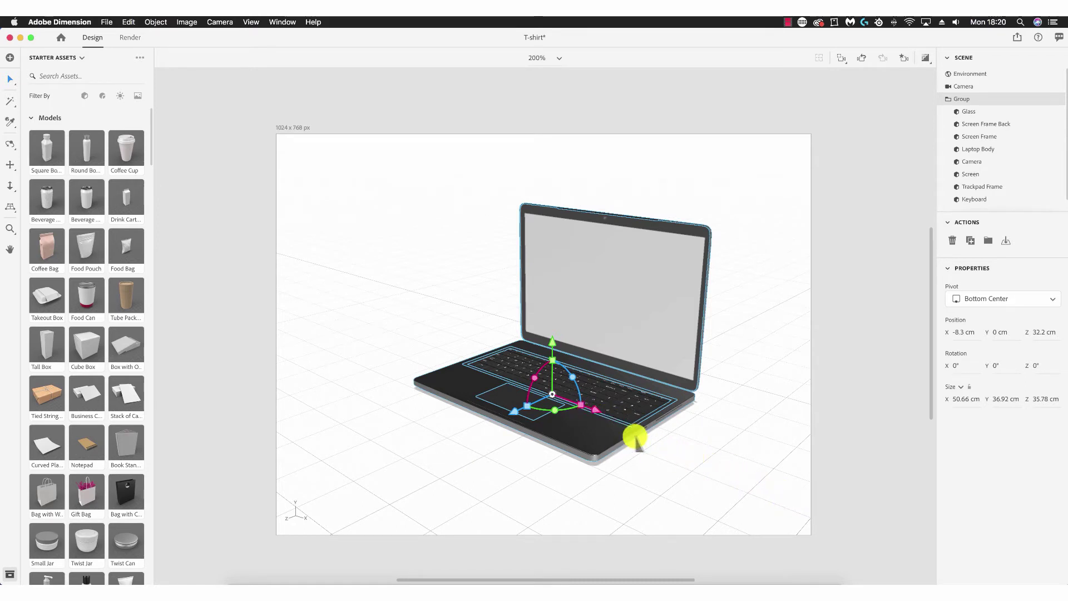
pyautogui.moveTo(593, 409); pyautogui.dragTo(635, 446)
pyautogui.moveTo(623, 434)
pyautogui.mouseDown()
pyautogui.moveTo(612, 412)
pyautogui.moveTo(618, 423)
pyautogui.mouseUp()
pyautogui.moveTo(533, 419)
pyautogui.mouseDown()
pyautogui.moveTo(375, 529)
pyautogui.moveTo(508, 458)
pyautogui.moveTo(530, 426)
pyautogui.mouseUp()
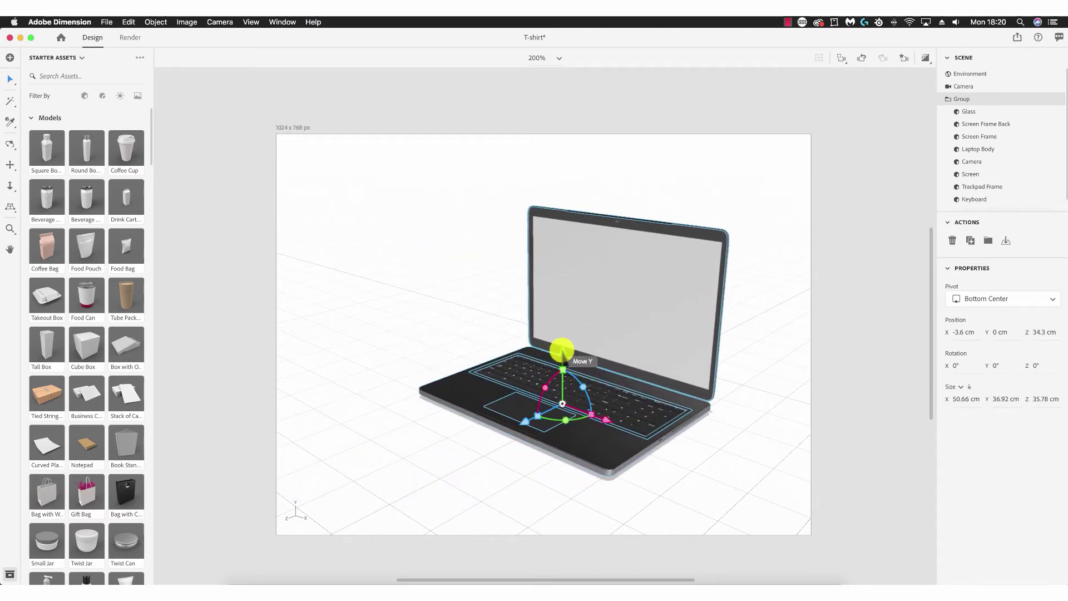
# Raise the laptop group to about Y 14.2 cm and bring it back down with Move to Ground
pyautogui.moveTo(562, 351); pyautogui.dragTo(558, 282)
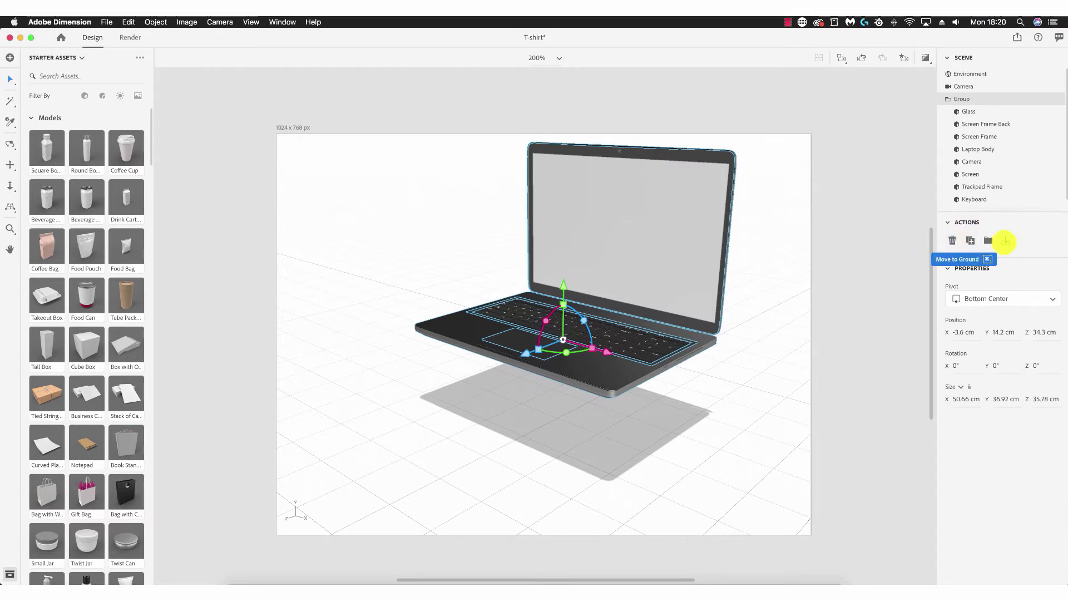
pyautogui.click(1005, 240)
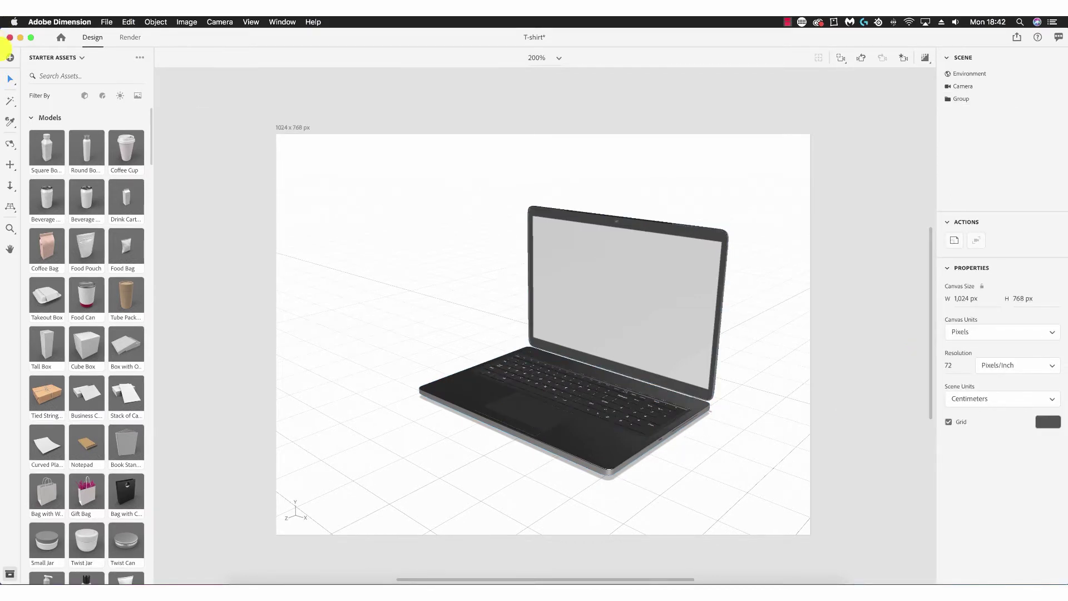
# Place pencil.png as a graphic on the laptop's Glass part and scale it down slightly on the screen
pyautogui.click(10, 101)
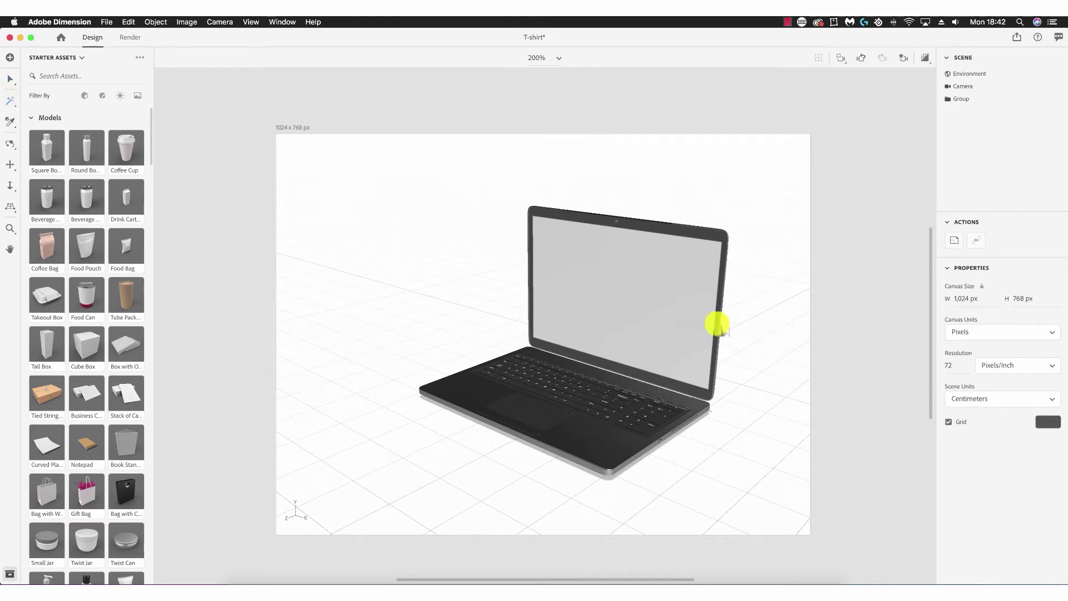
pyautogui.click(687, 309)
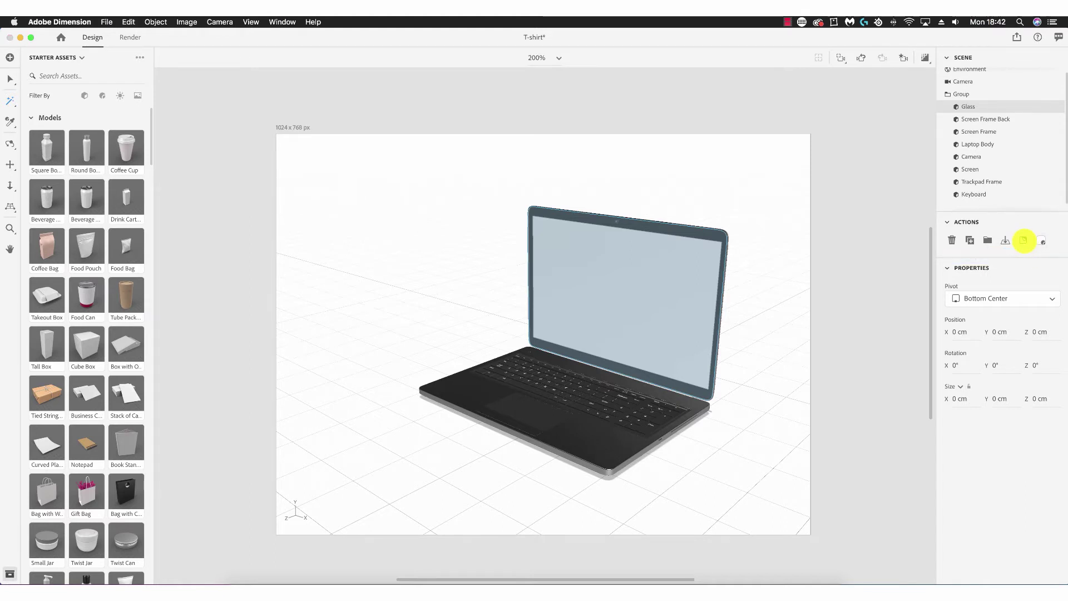
pyautogui.click(1024, 240)
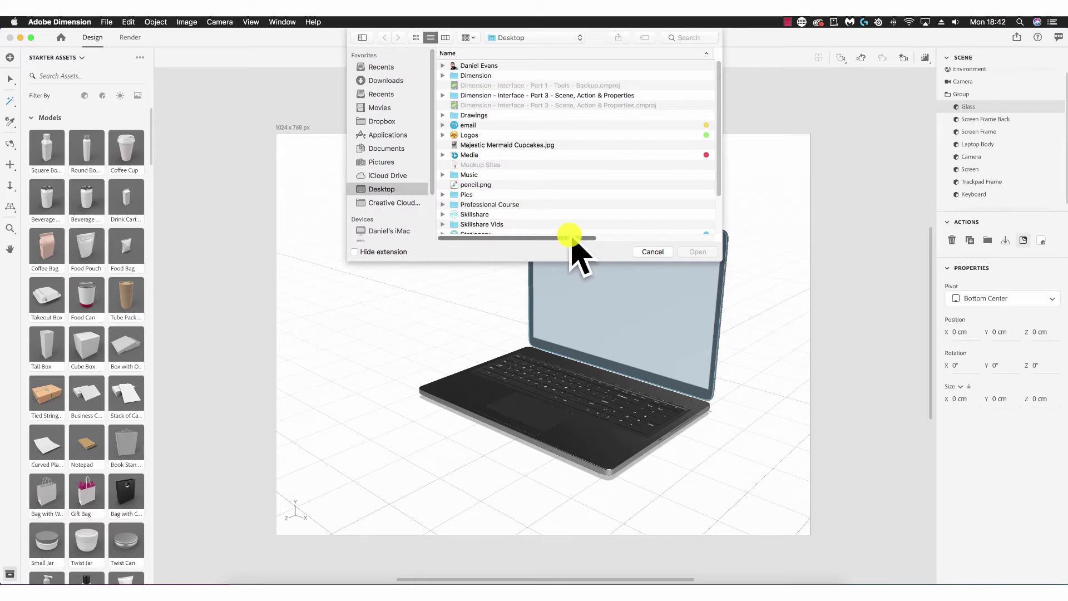
pyautogui.click(651, 252)
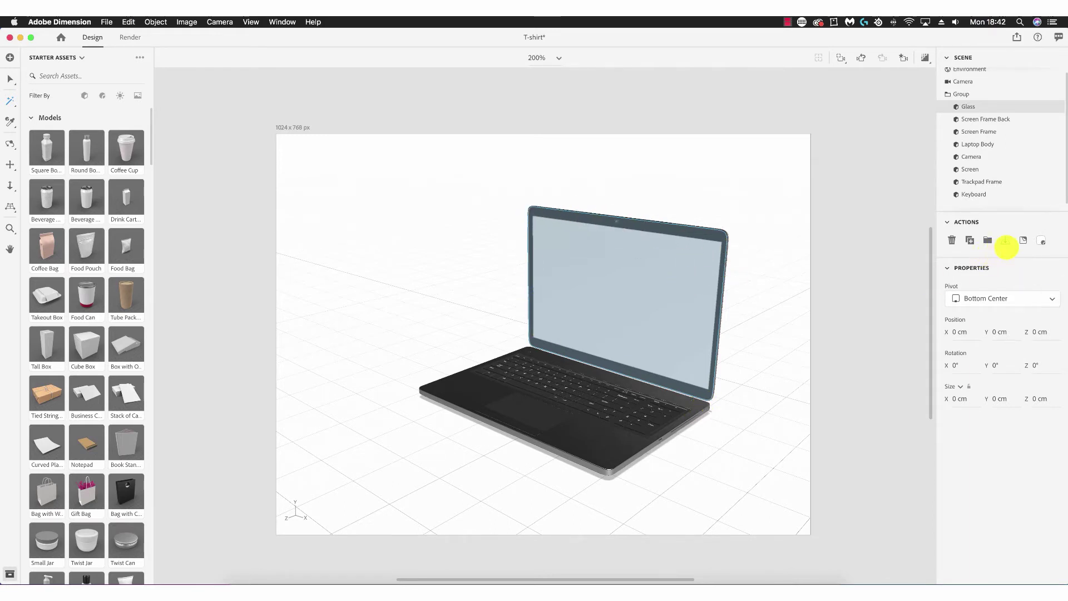
pyautogui.click(1024, 240)
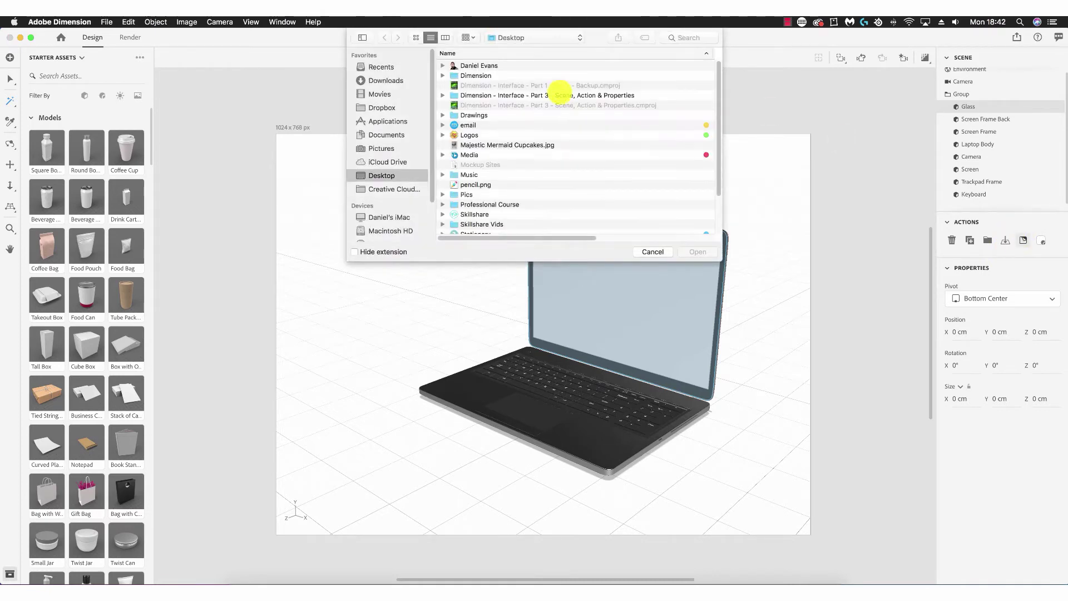
pyautogui.click(477, 184)
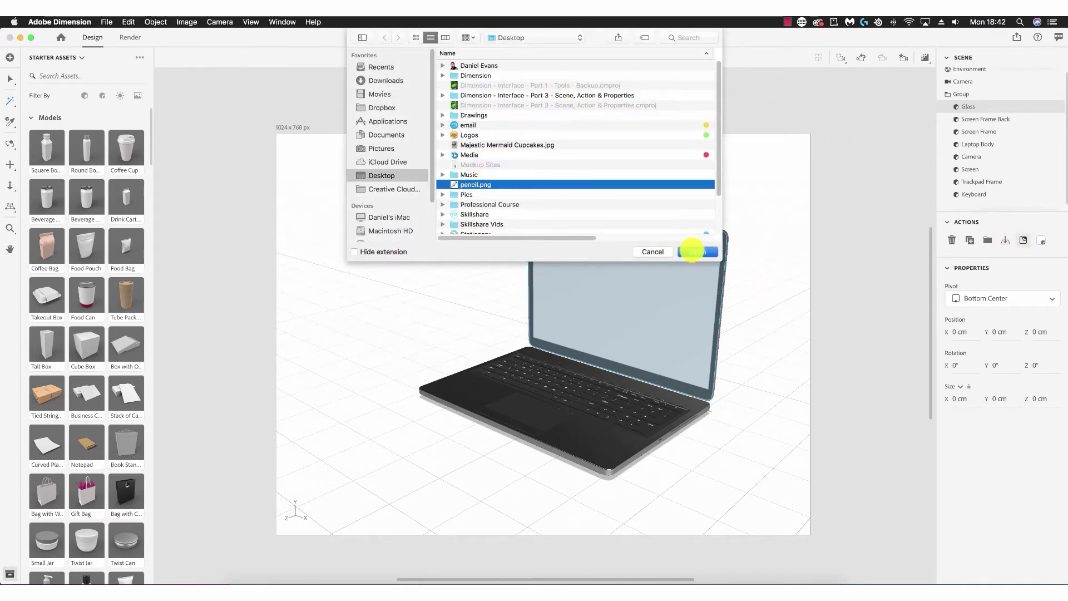
pyautogui.click(694, 251)
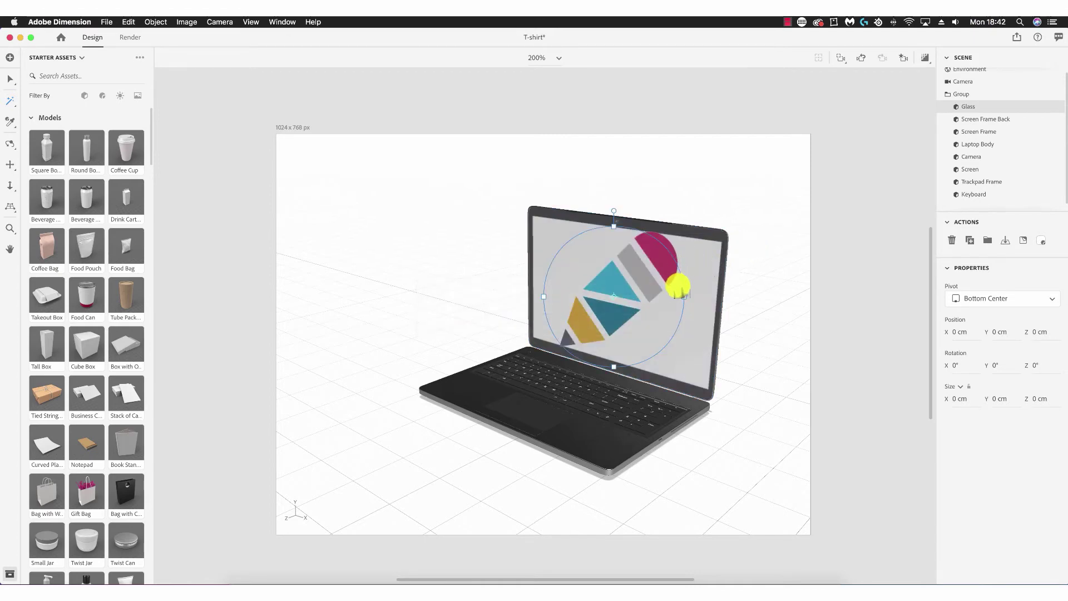
pyautogui.moveTo(610, 229); pyautogui.dragTo(610, 234)
pyautogui.moveTo(679, 294); pyautogui.dragTo(668, 298)
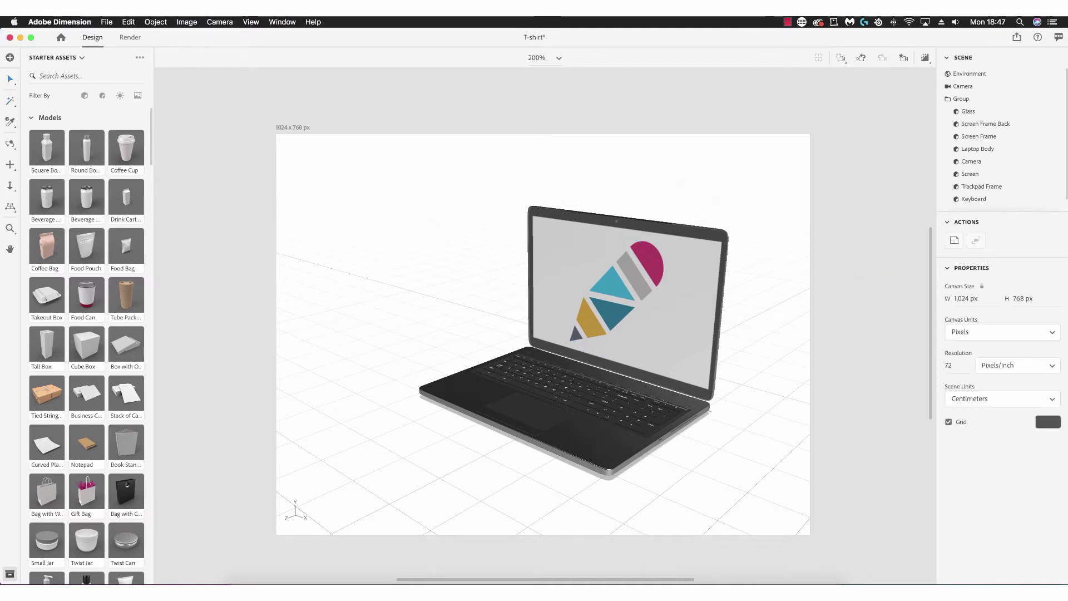
# Select the Laptop Body with the Magic Wand and apply the Cedar Wood substance material to its top surface
pyautogui.click(11, 100)
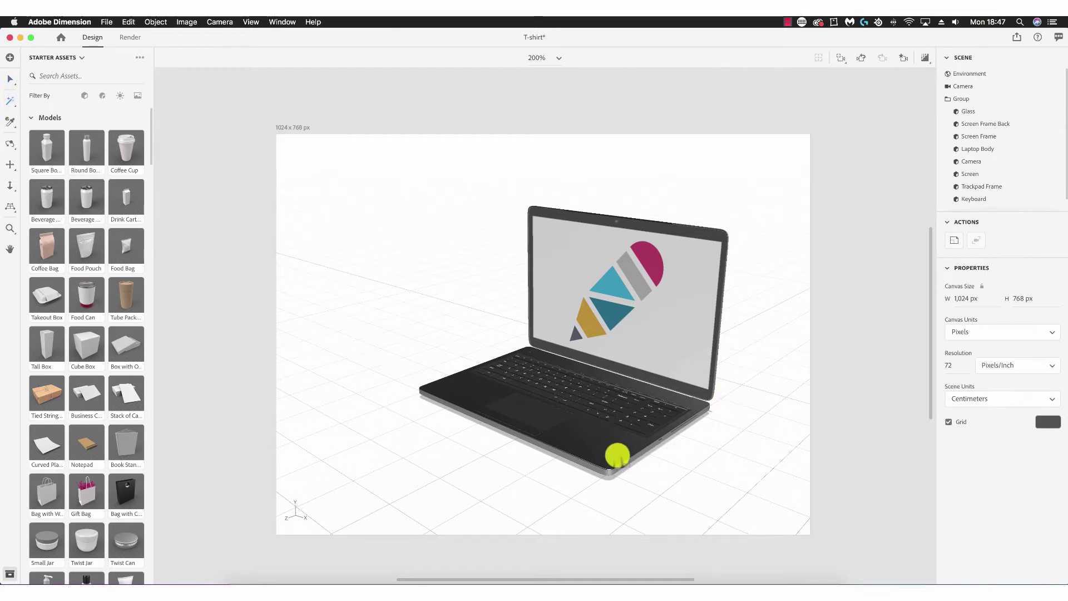
pyautogui.click(619, 453)
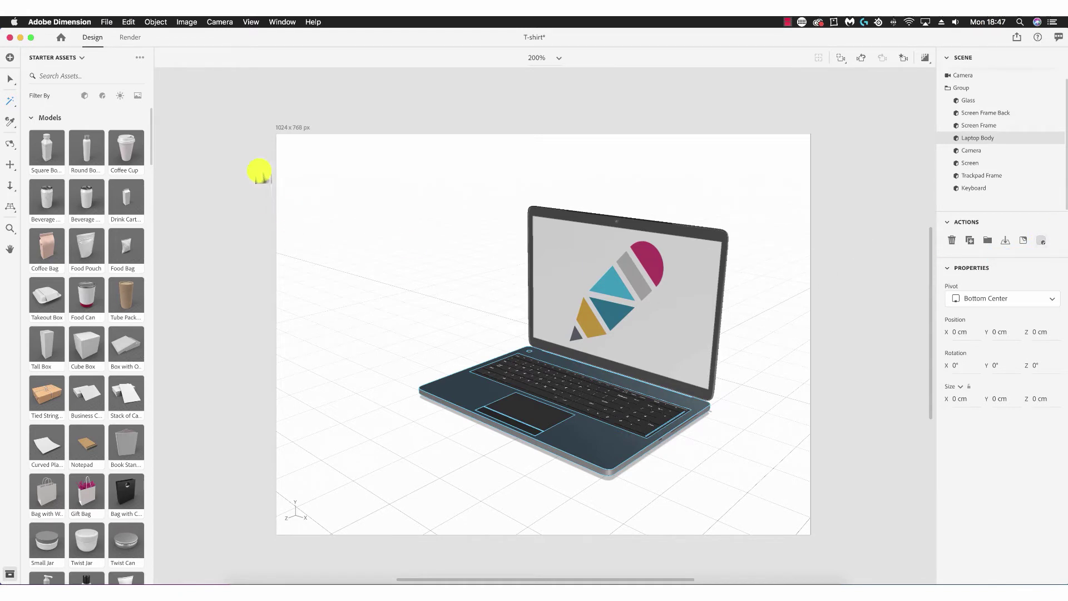
pyautogui.moveTo(148, 151); pyautogui.dragTo(148, 354)
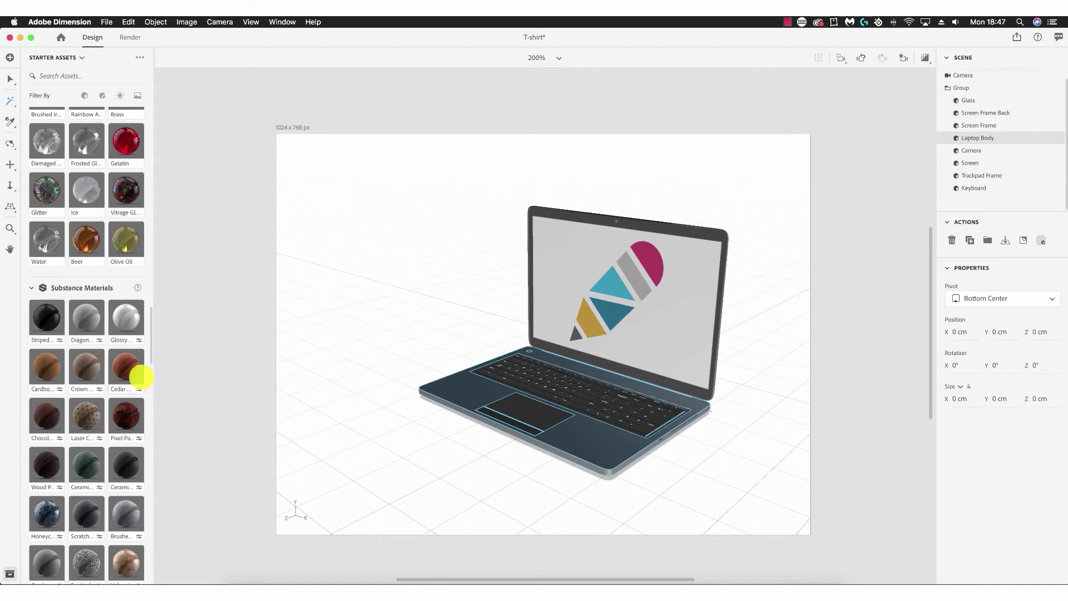
pyautogui.moveTo(135, 369); pyautogui.dragTo(587, 437)
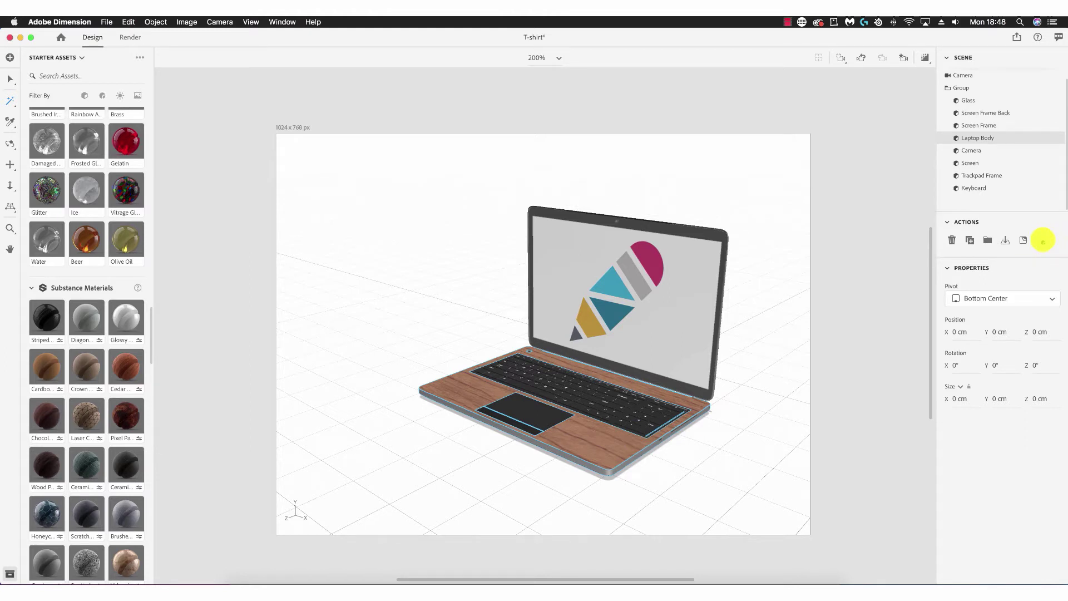
# Change the Laptop Body's Cedar Wood color to a dark brown, RGB 38, 25, 14
pyautogui.click(1042, 240)
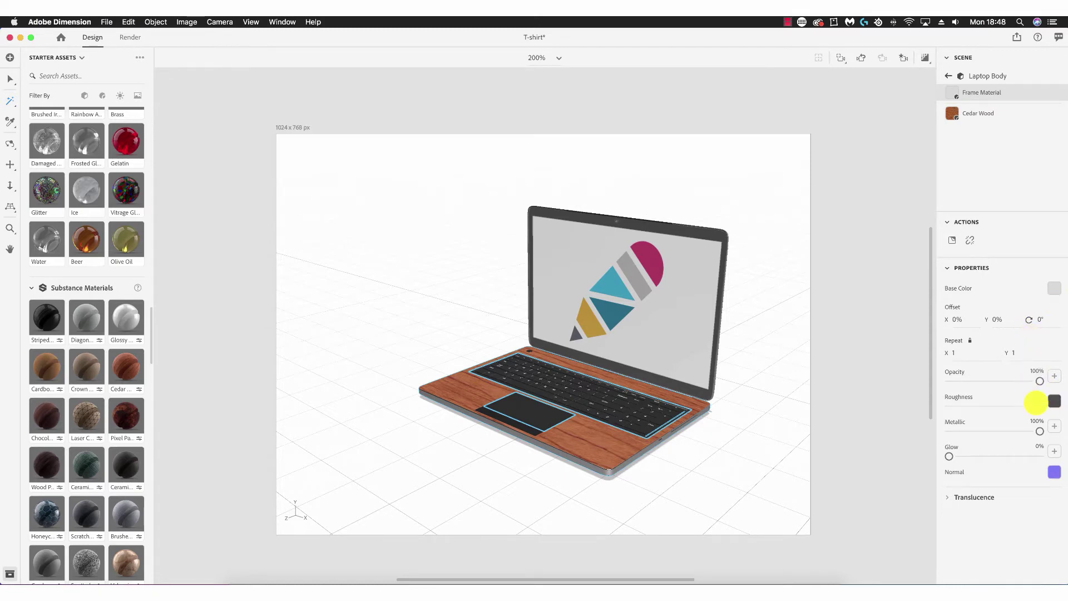
pyautogui.click(606, 451)
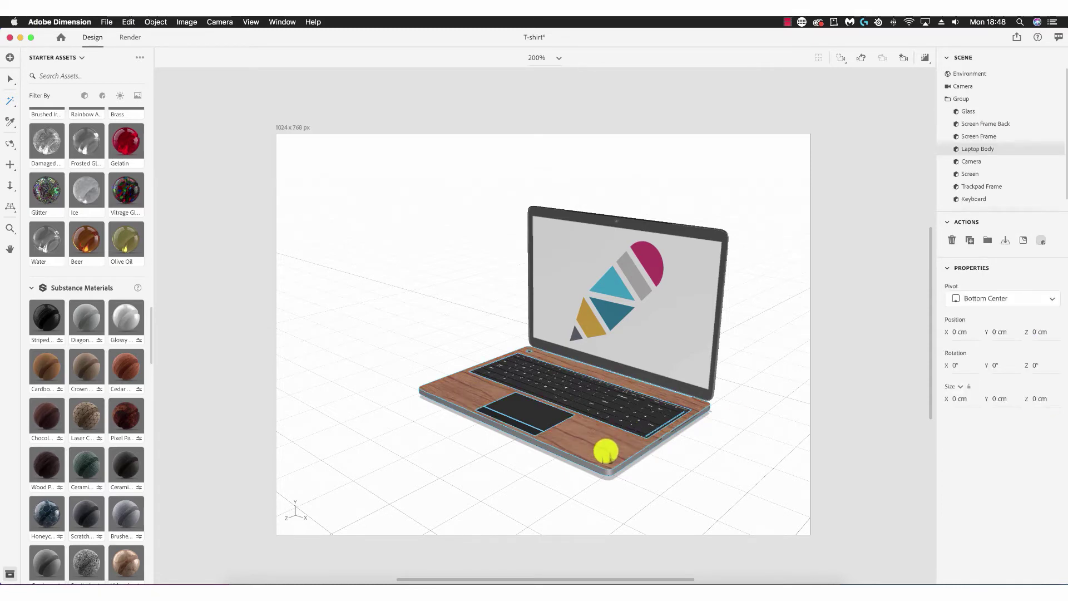
pyautogui.doubleClick(607, 451)
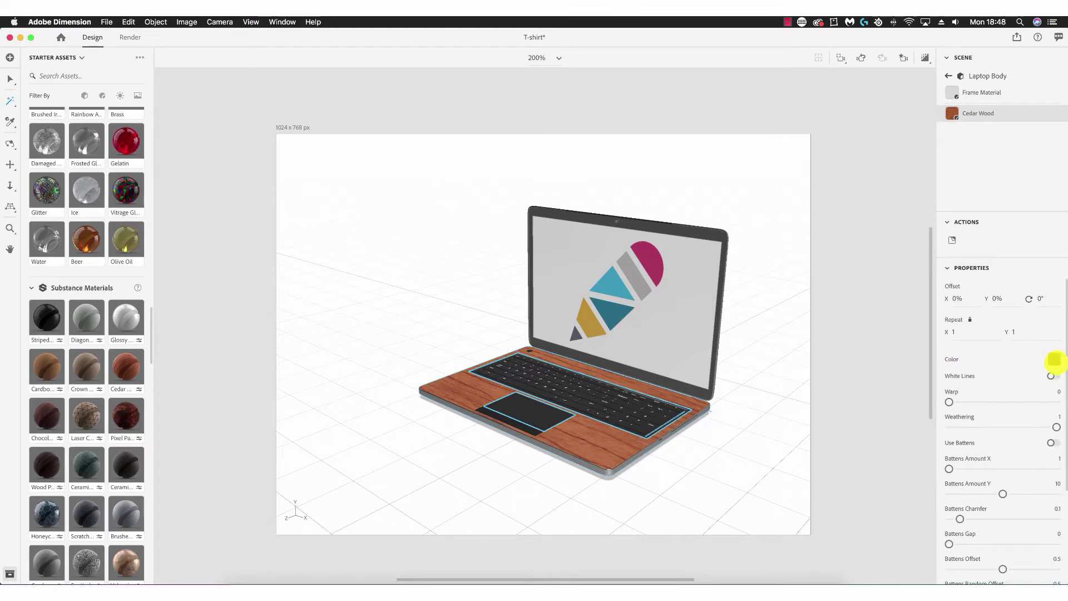
pyautogui.click(1054, 359)
pyautogui.moveTo(1012, 315); pyautogui.dragTo(989, 370)
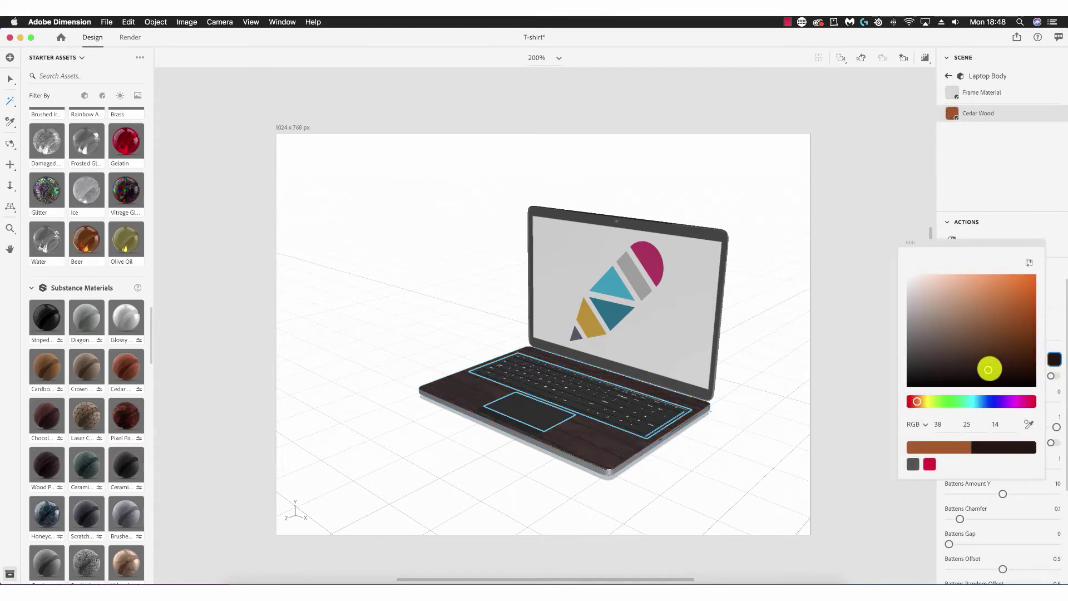
pyautogui.click(1040, 238)
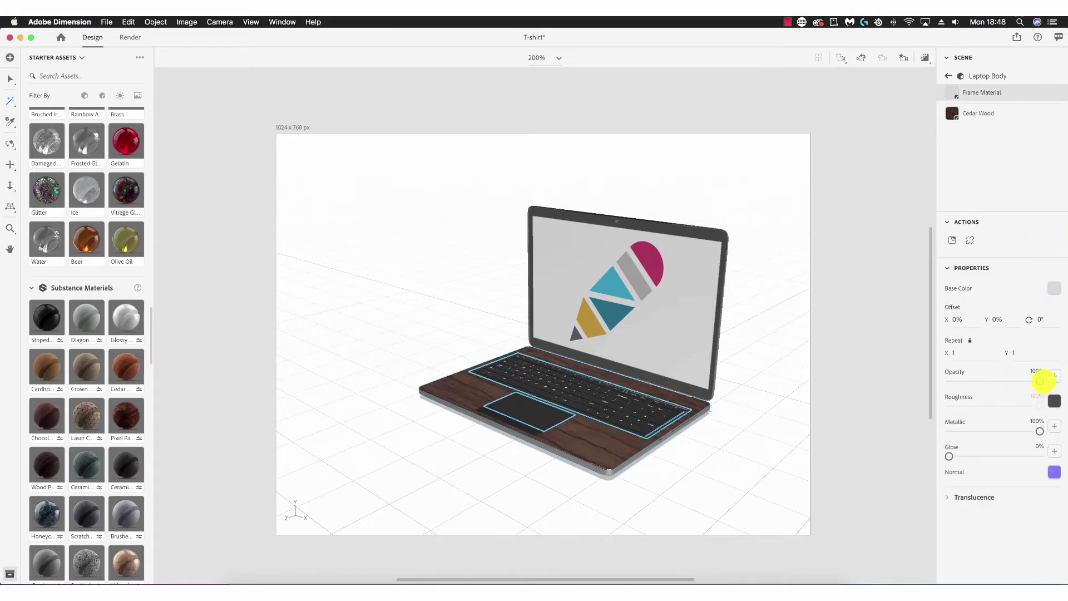
# Examine the Laptop Body's Frame Material properties: opacity, metallic, glow and the translucence settings, including density
pyautogui.moveTo(1038, 381)
pyautogui.mouseDown()
pyautogui.moveTo(975, 381)
pyautogui.moveTo(1040, 381)
pyautogui.mouseUp()
pyautogui.moveTo(1040, 431)
pyautogui.mouseDown()
pyautogui.moveTo(990, 430)
pyautogui.moveTo(1057, 427)
pyautogui.mouseUp()
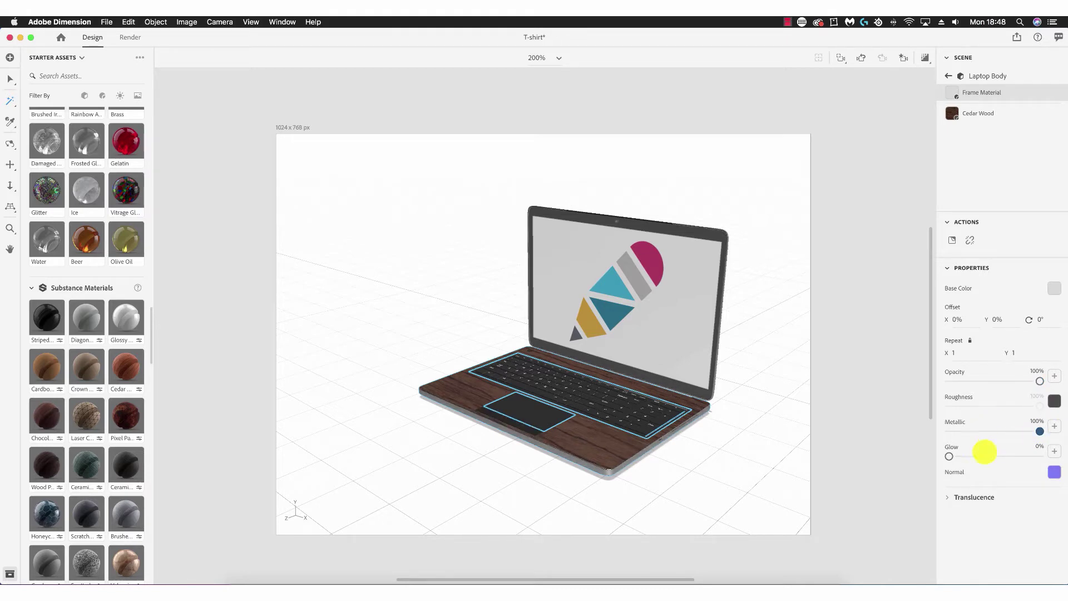
pyautogui.moveTo(966, 454); pyautogui.dragTo(945, 504)
pyautogui.click(947, 496)
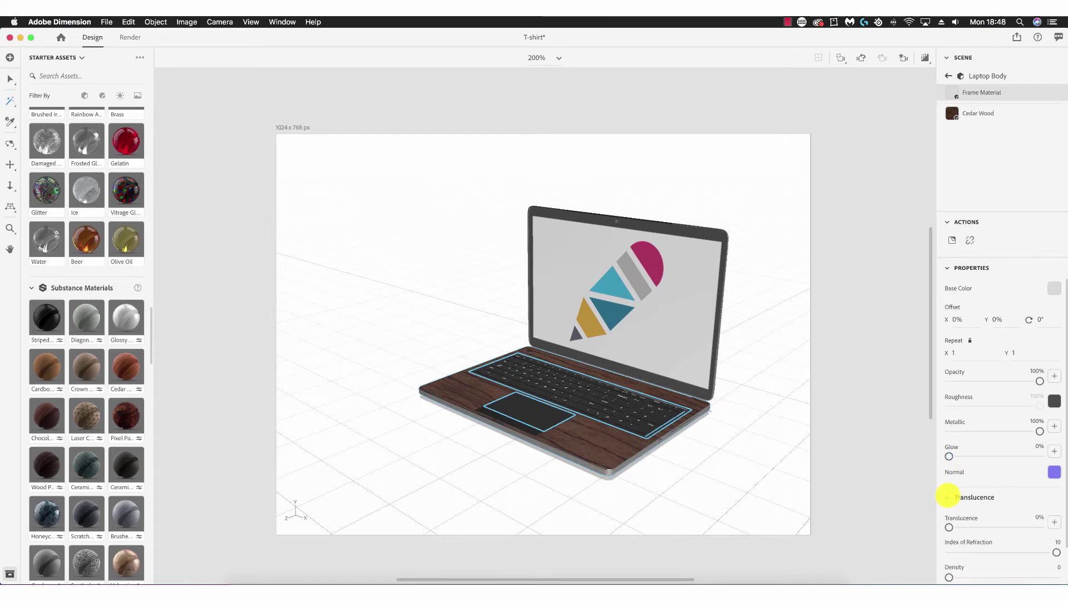
pyautogui.scroll(-1, 981, 502)
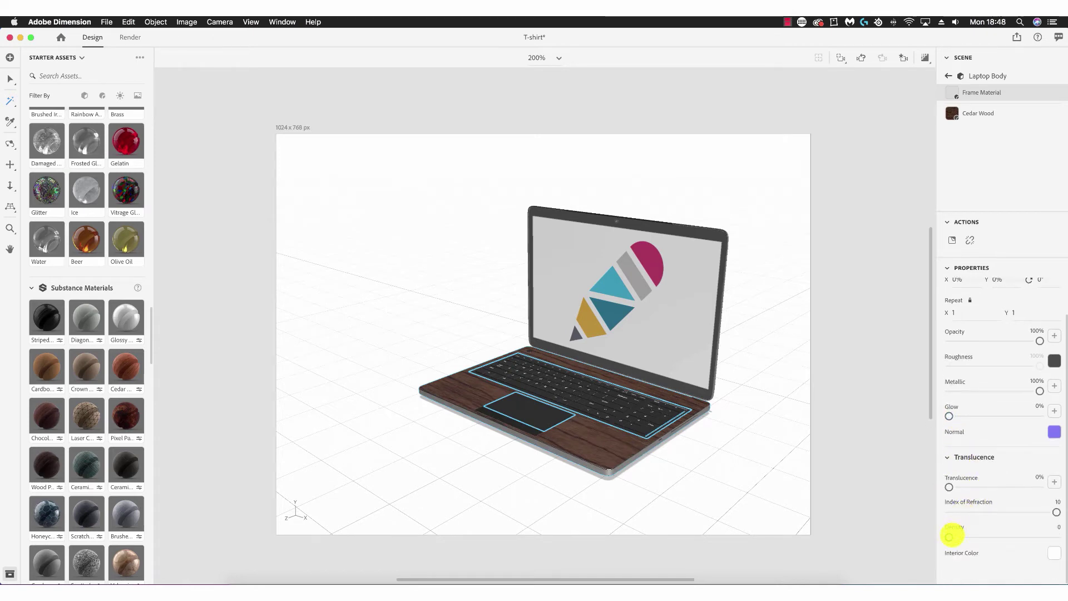
pyautogui.moveTo(951, 537)
pyautogui.mouseDown()
pyautogui.moveTo(984, 536)
pyautogui.moveTo(941, 538)
pyautogui.mouseUp()
pyautogui.scroll(1, 973, 470)
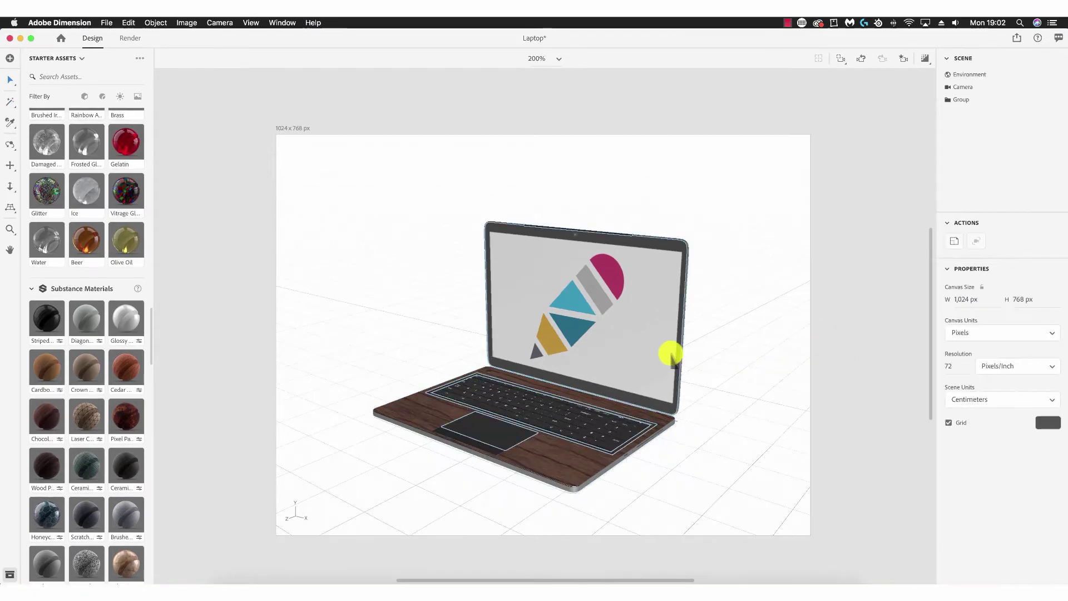
# Set the laptop group's pivot to Top Center
pyautogui.click(665, 356)
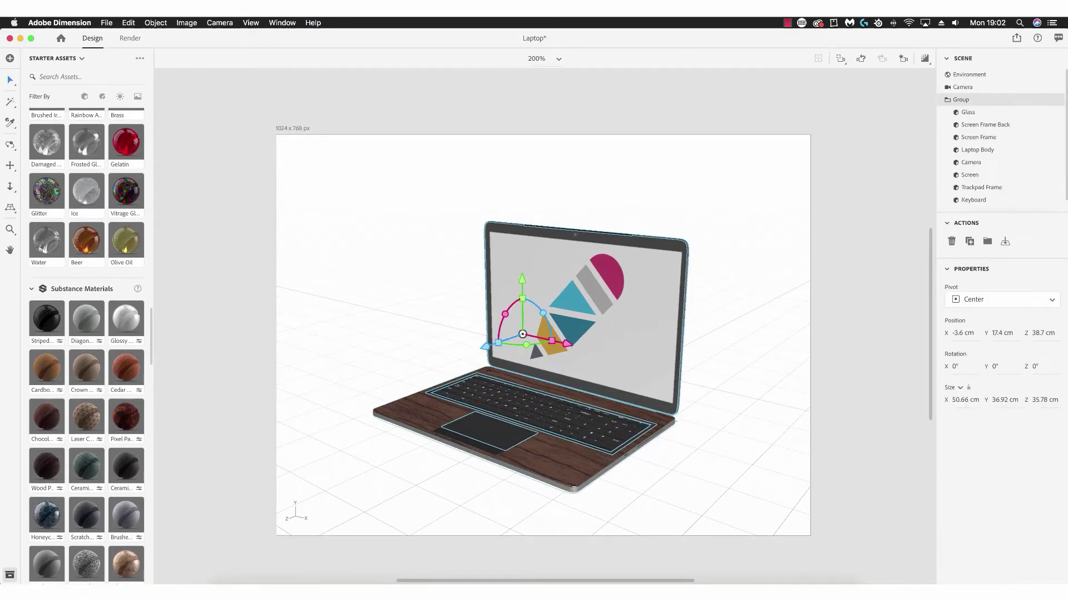
pyautogui.click(1022, 304)
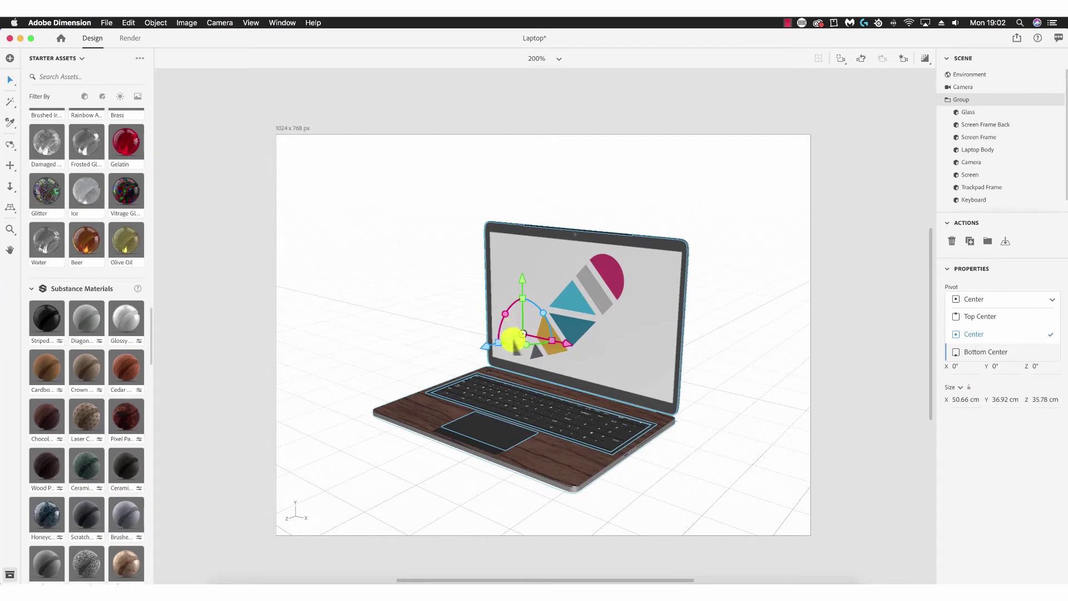
pyautogui.click(981, 316)
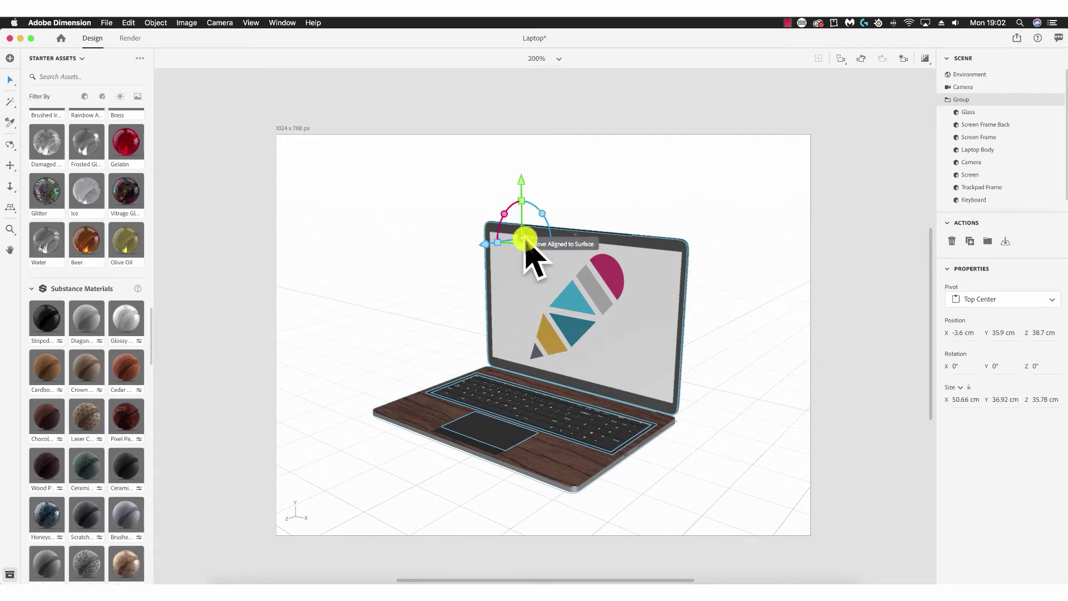
# Orbit around to the laptop's other side and set the group's pivot to Bottom Center
pyautogui.moveTo(644, 334); pyautogui.dragTo(629, 332)
pyautogui.click(10, 145)
pyautogui.moveTo(440, 367); pyautogui.dragTo(671, 349)
pyautogui.click(1002, 298)
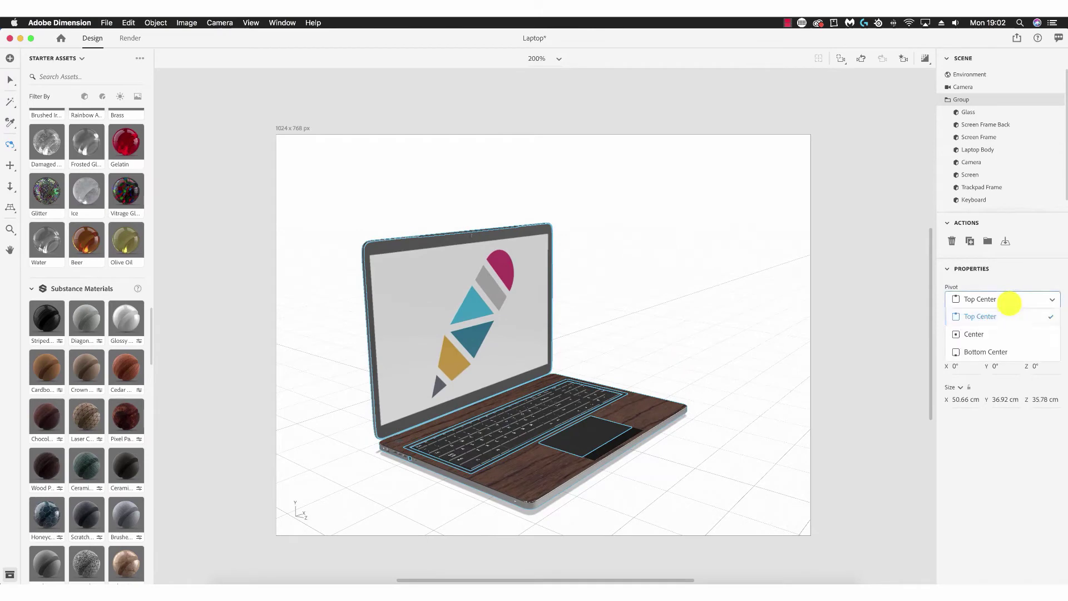
pyautogui.click(1009, 353)
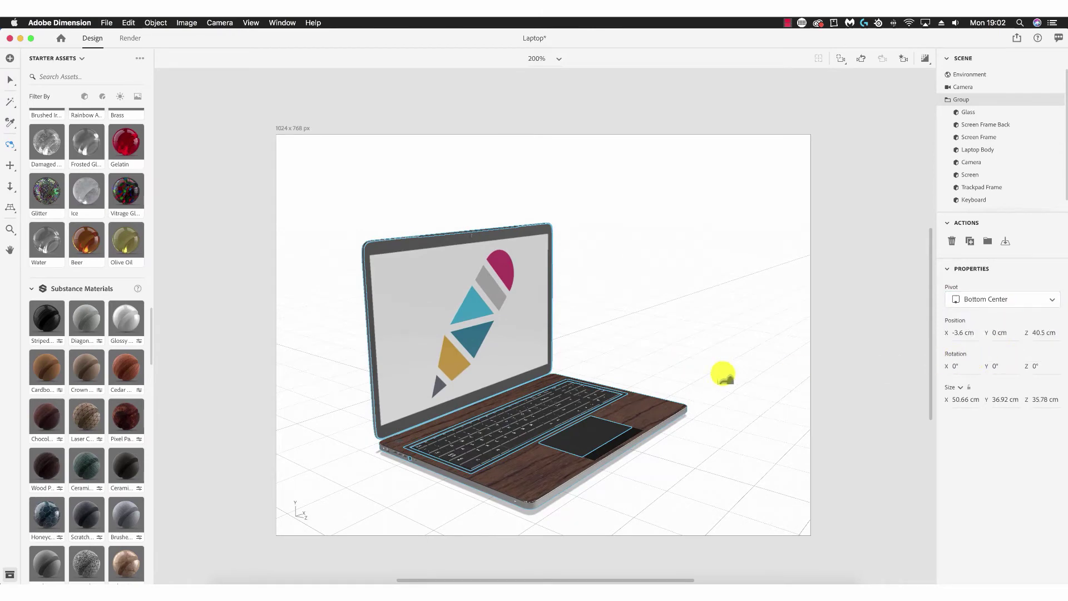
# Set the laptop group's X position to 10 cm
pyautogui.click(10, 80)
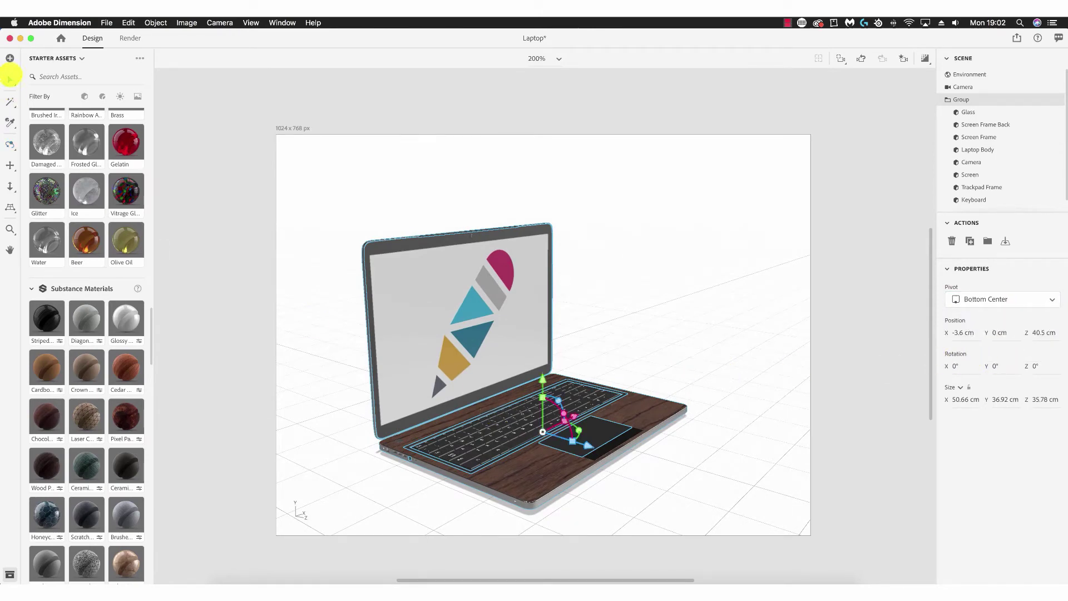
pyautogui.click(10, 144)
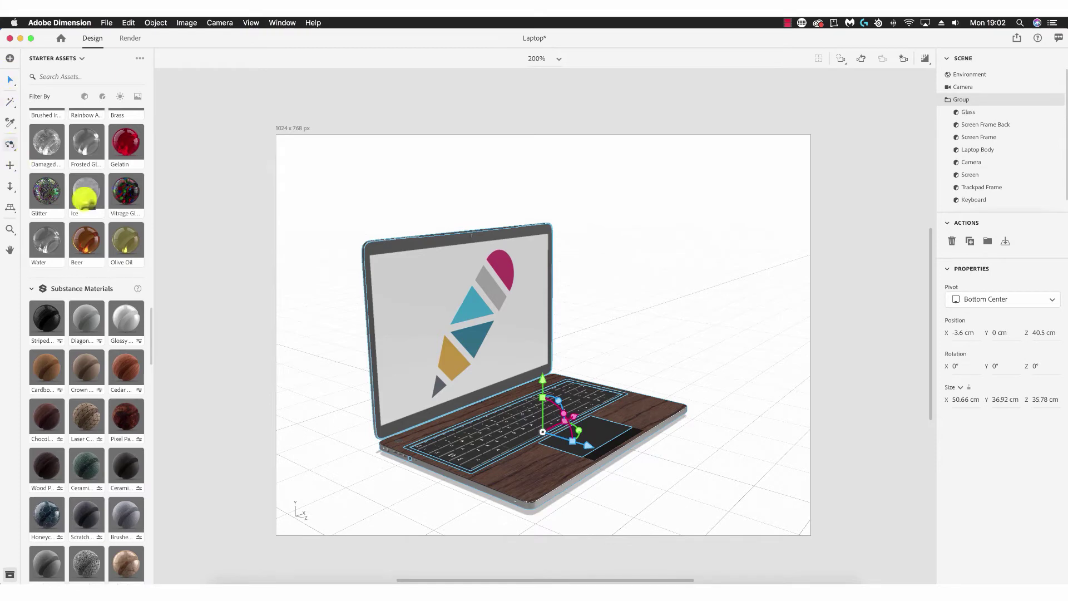
pyautogui.moveTo(651, 409); pyautogui.dragTo(470, 433)
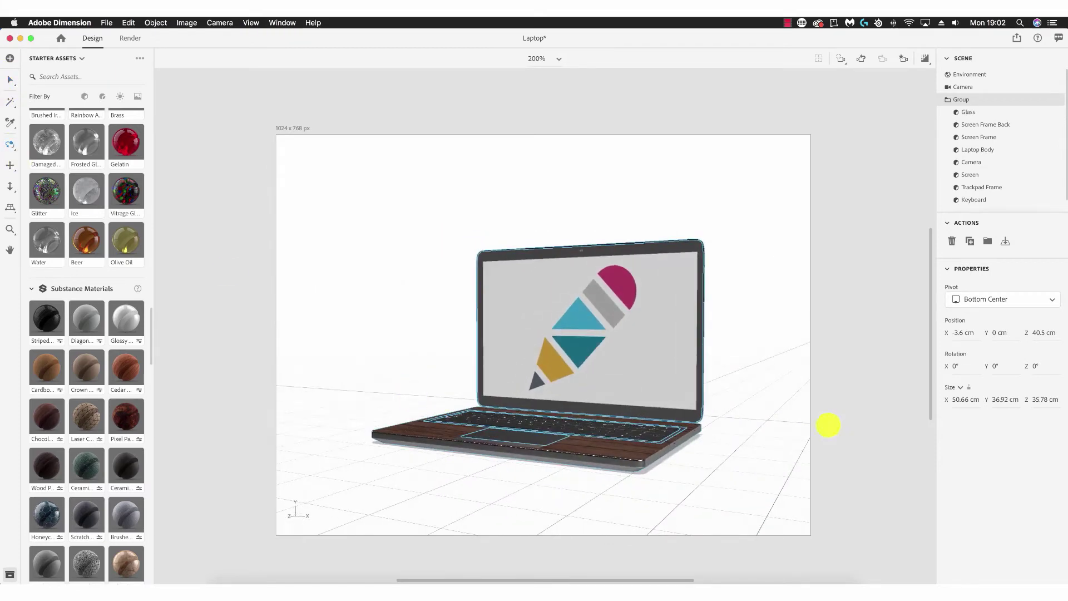
pyautogui.moveTo(706, 436); pyautogui.dragTo(736, 453)
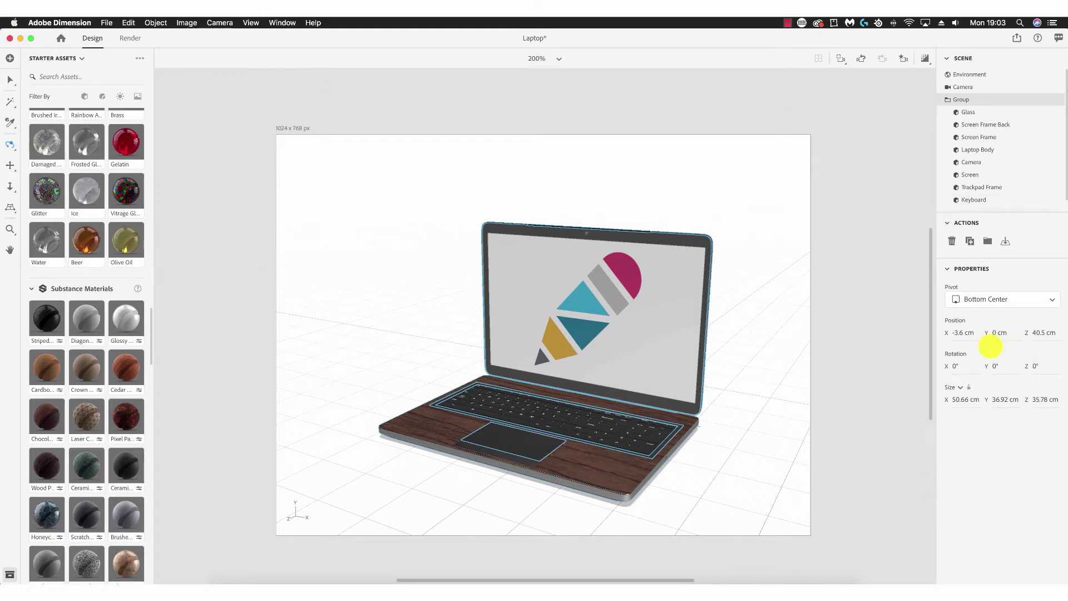
pyautogui.click(963, 333)
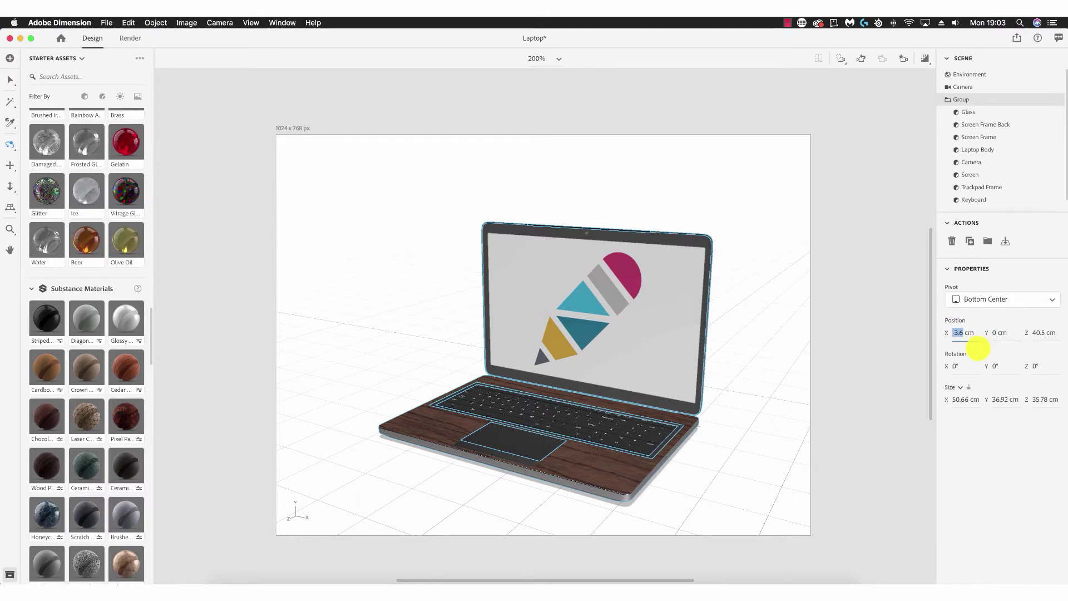
pyautogui.write('10')
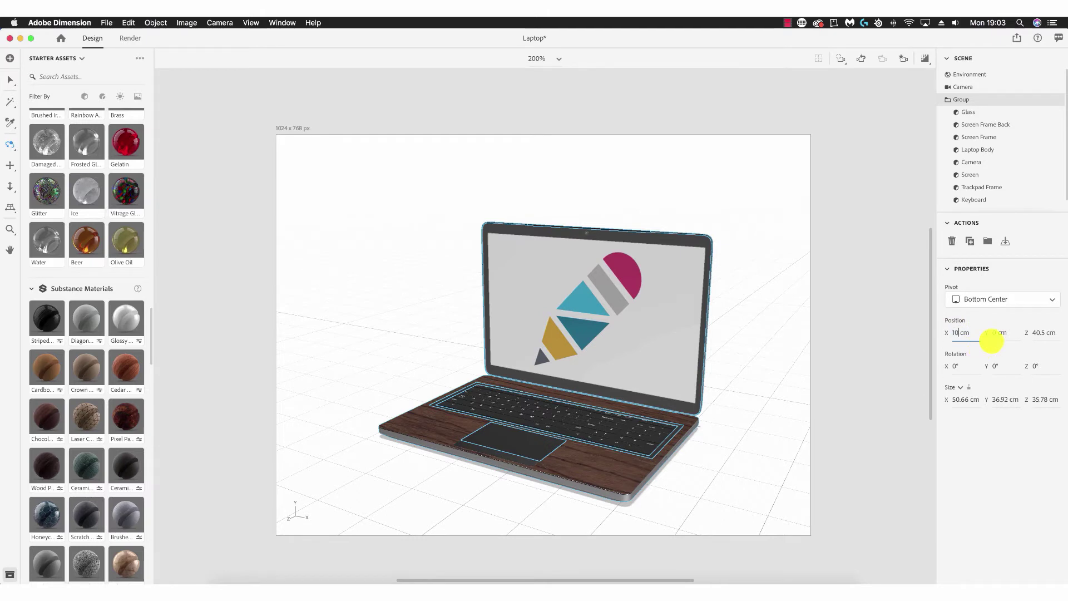
pyautogui.press('Return')
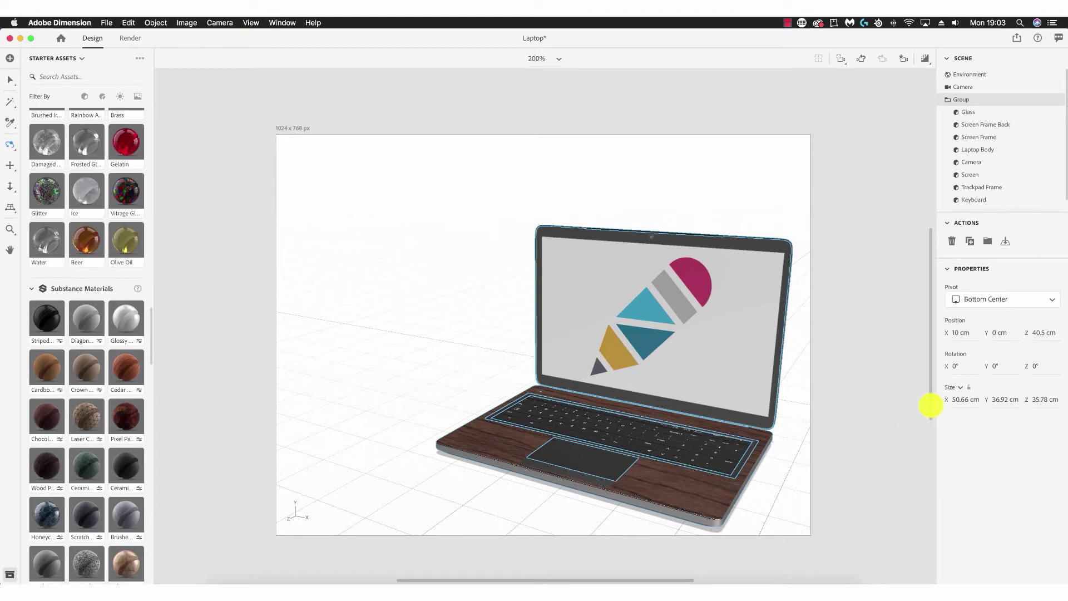
# Set the laptop group's X rotation to 20°
pyautogui.click(950, 366)
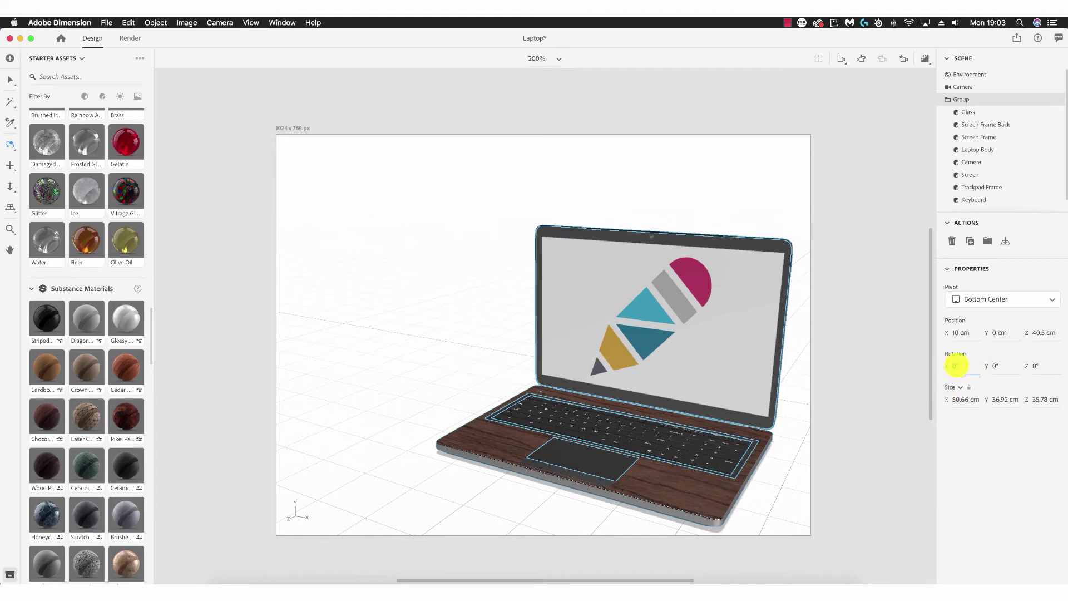
pyautogui.write('20')
pyautogui.press('Return')
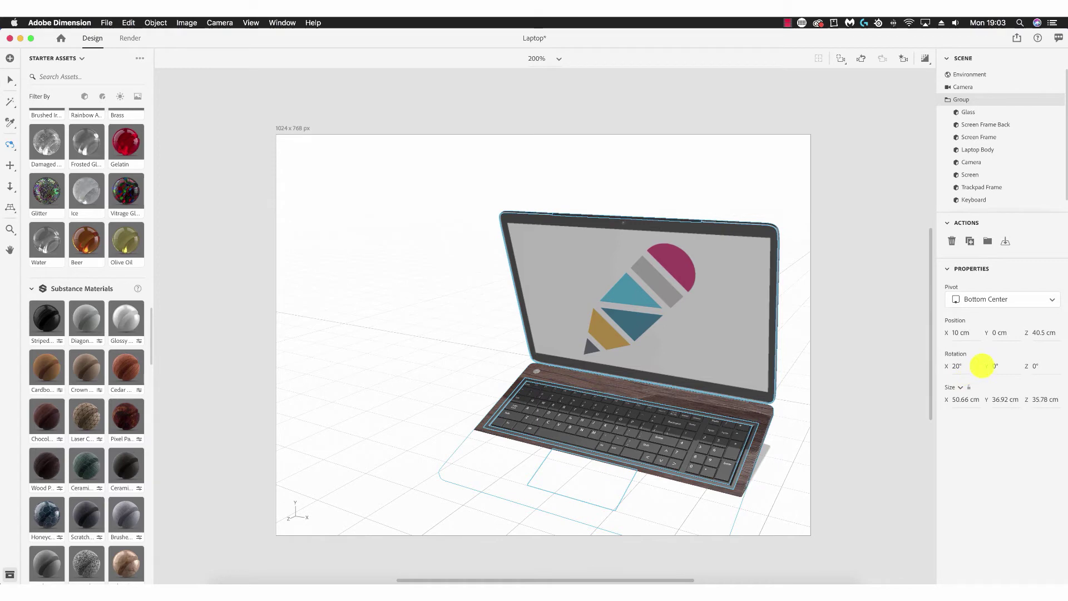
# Move the laptop group freehand to about X 0.3 cm, Z 38.2 cm, and reset its X rotation to 0°
pyautogui.click(10, 79)
pyautogui.moveTo(556, 267); pyautogui.dragTo(811, 334)
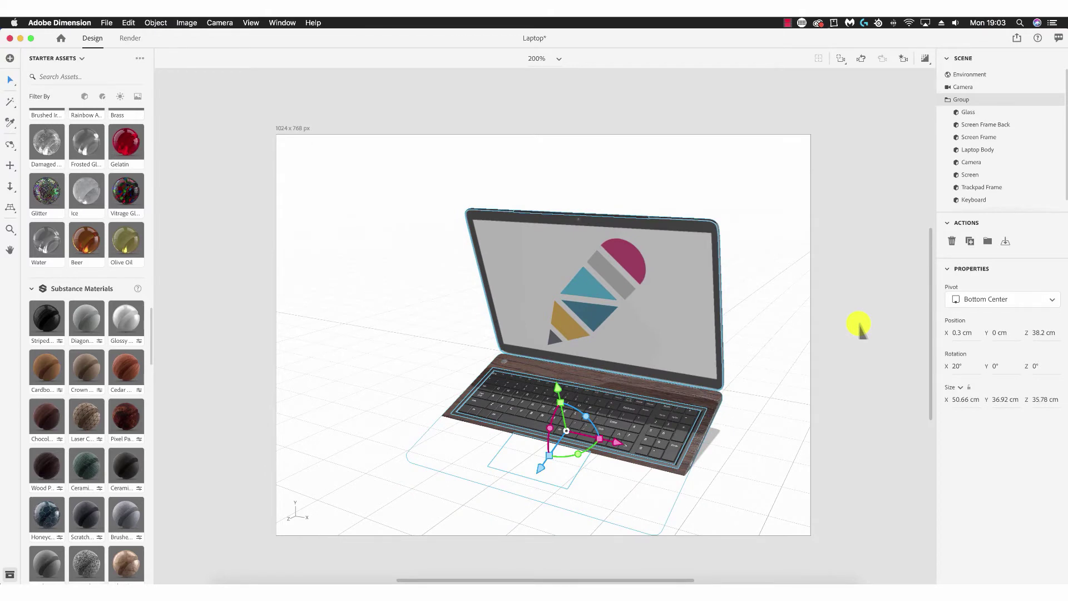
pyautogui.click(953, 366)
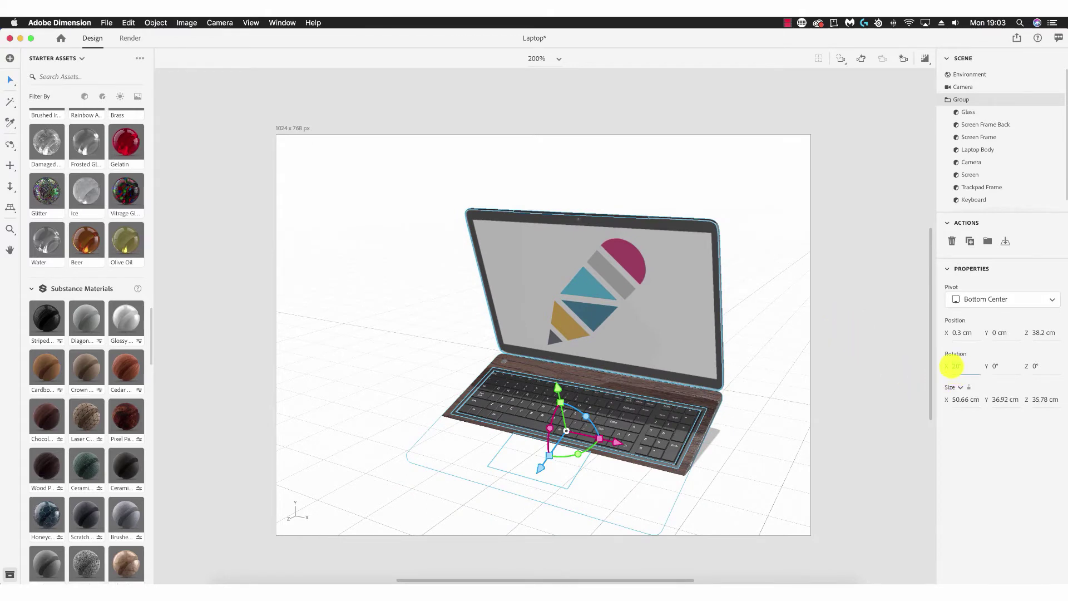
pyautogui.write('0')
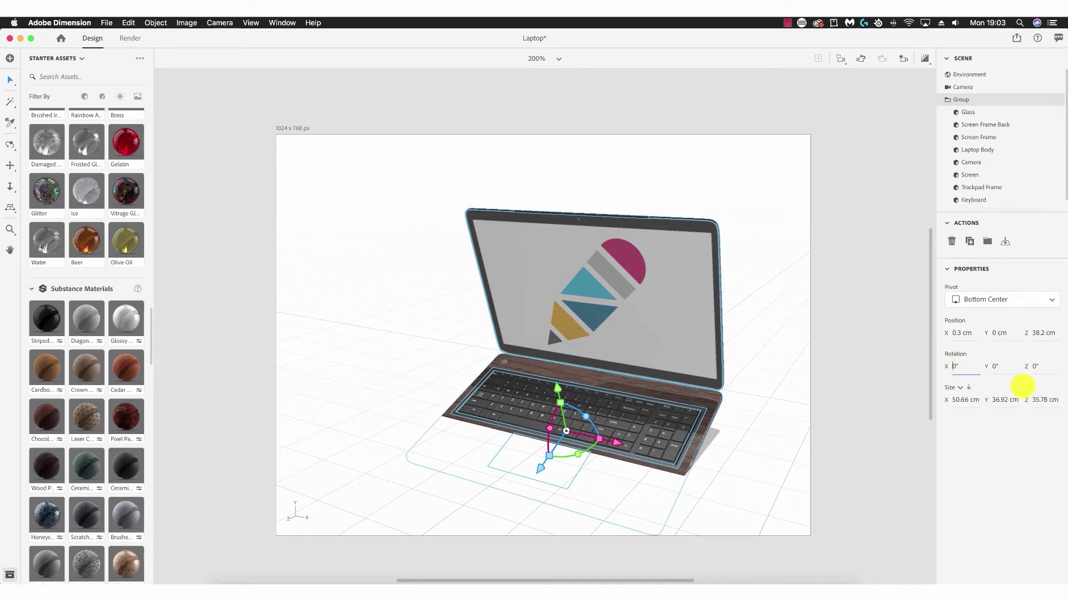
pyautogui.press('Return')
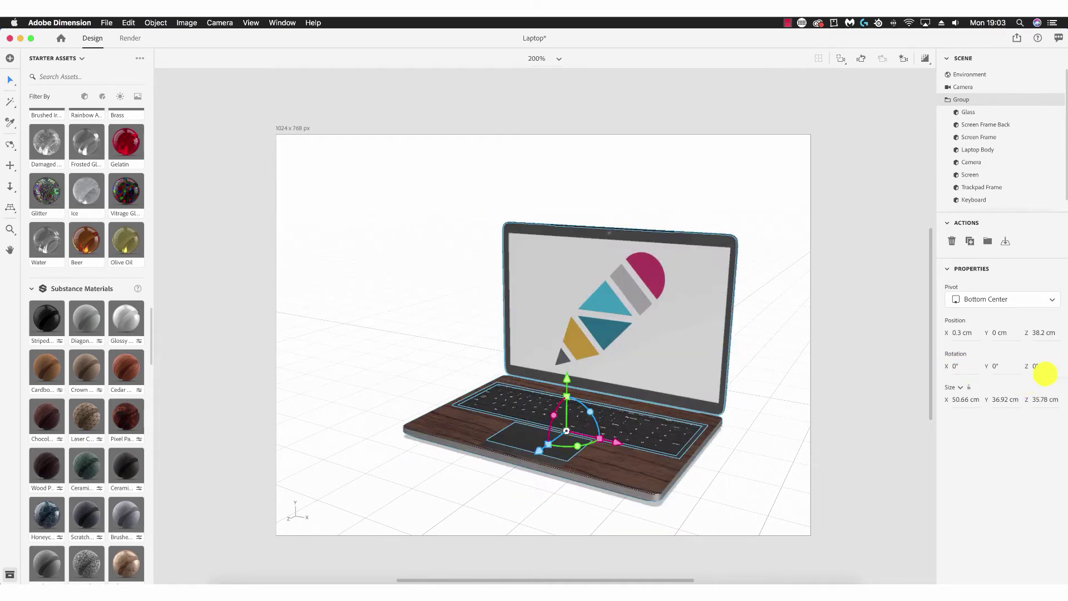
# Set the laptop group's X size to 70.66 cm and lock its size proportions
pyautogui.click(960, 399)
pyautogui.click(960, 401)
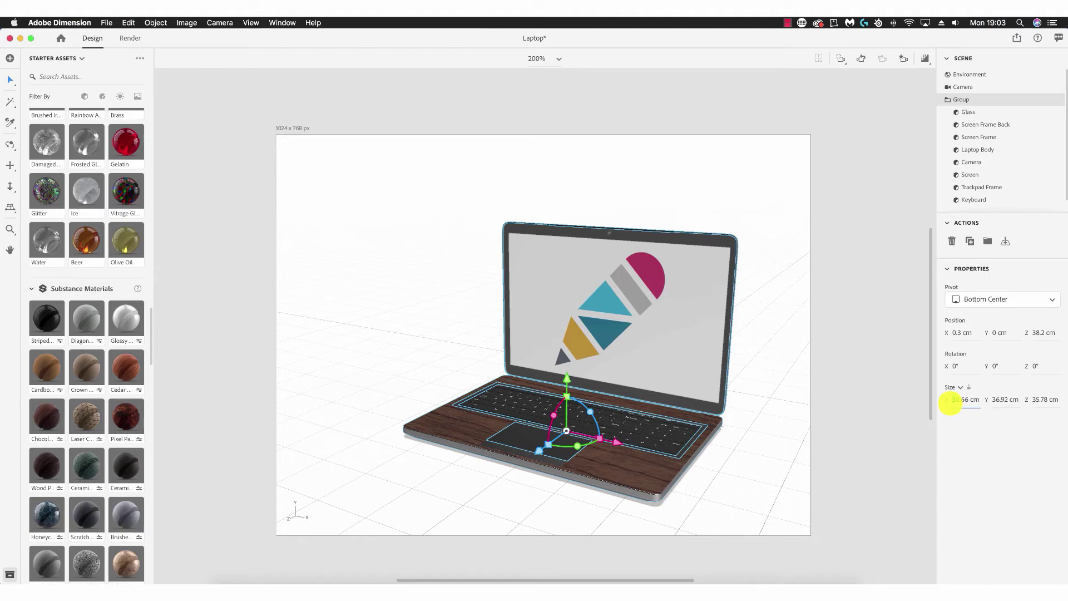
pyautogui.press('Return')
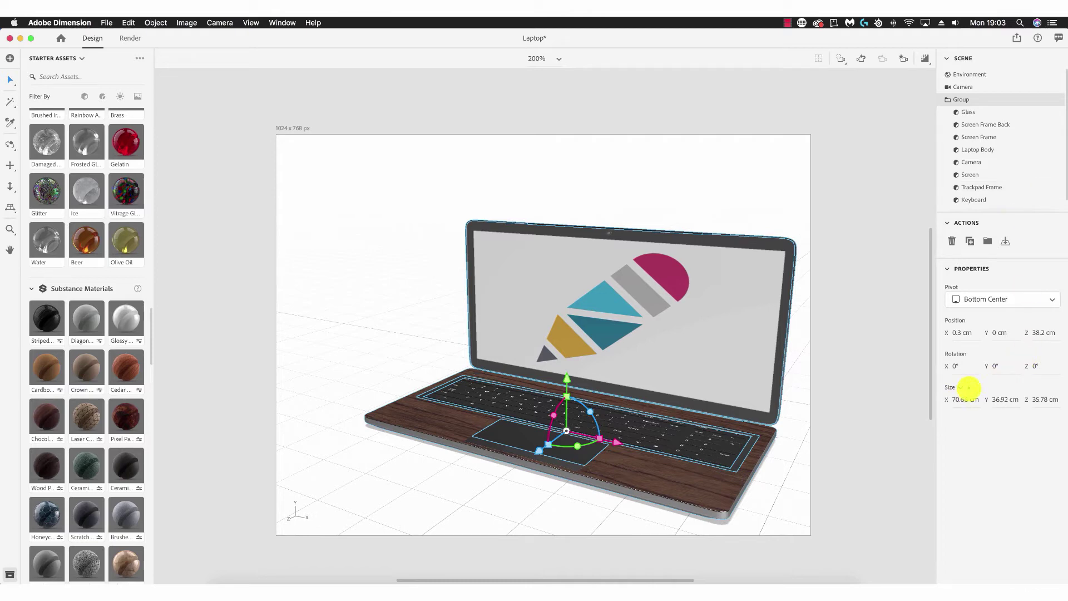
pyautogui.click(969, 388)
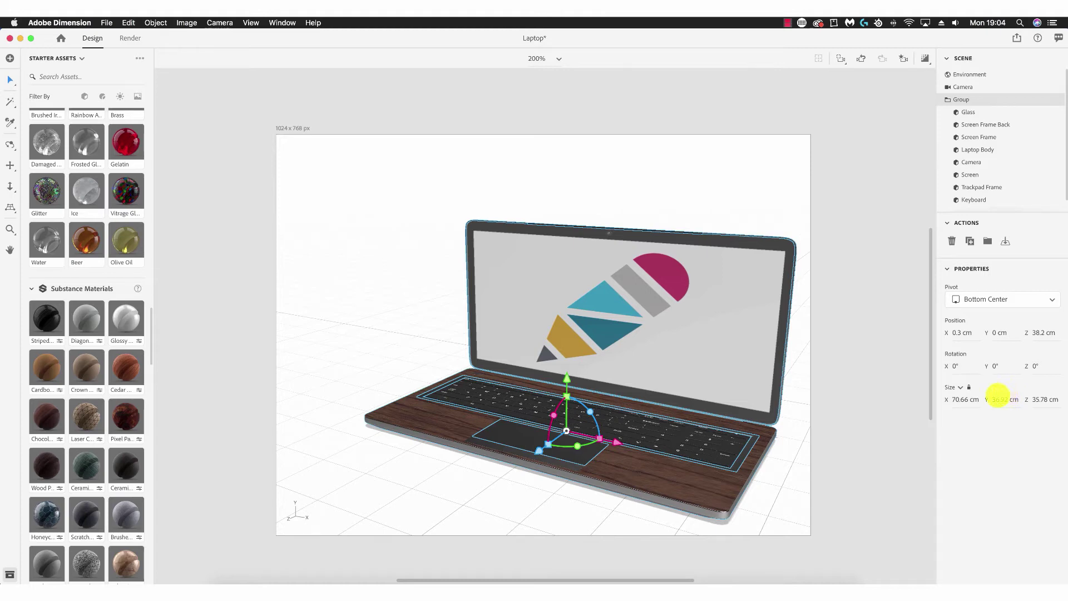
pyautogui.moveTo(999, 396); pyautogui.dragTo(708, 389)
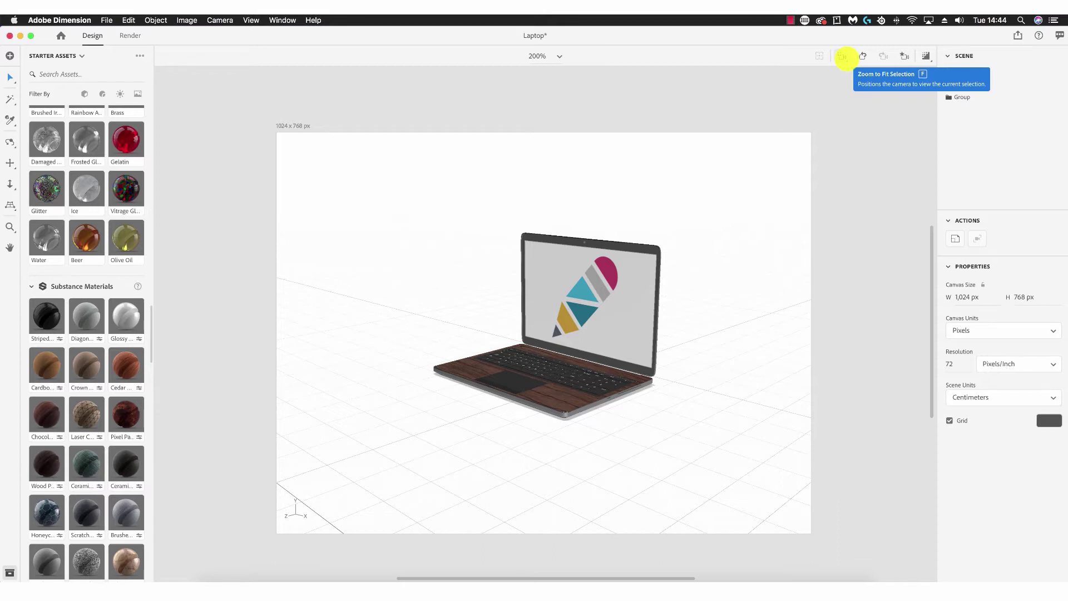
# Zoom the camera to fit the laptop, and try undoing and redoing that camera move
pyautogui.click(844, 56)
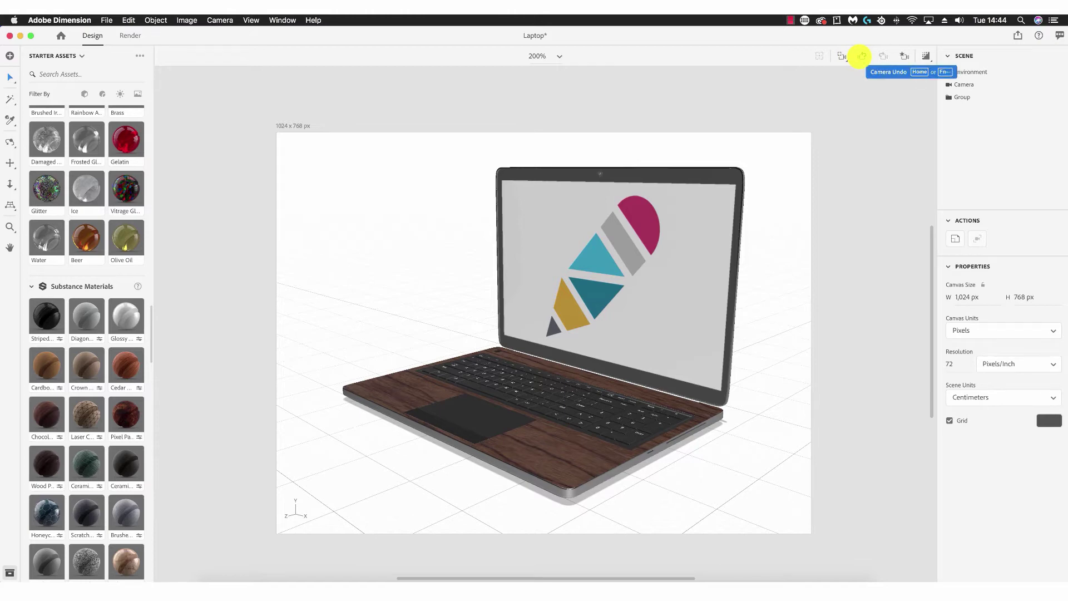
pyautogui.click(862, 56)
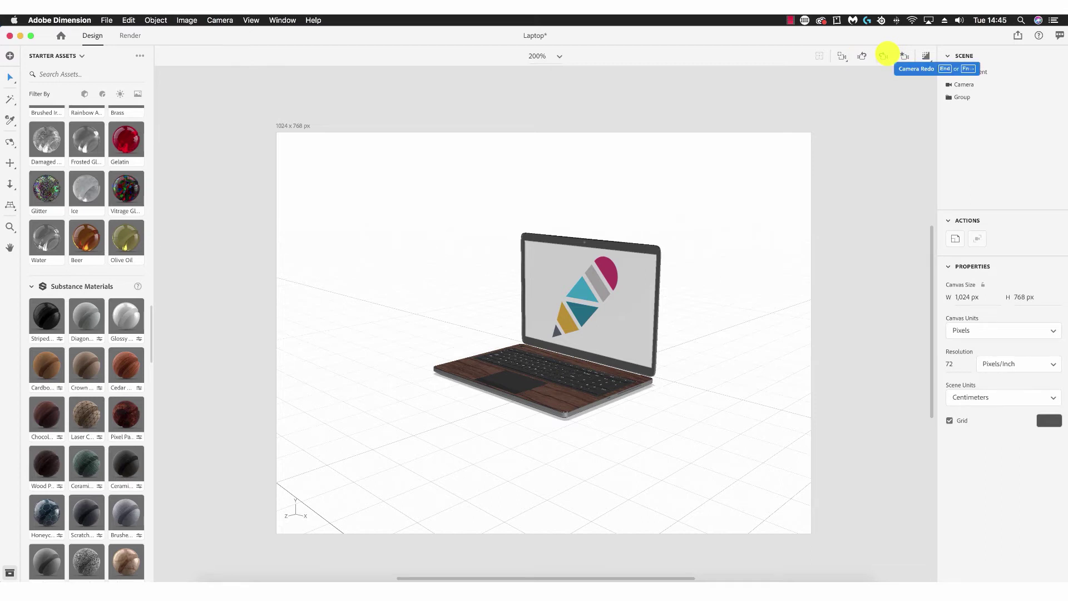
pyautogui.click(886, 56)
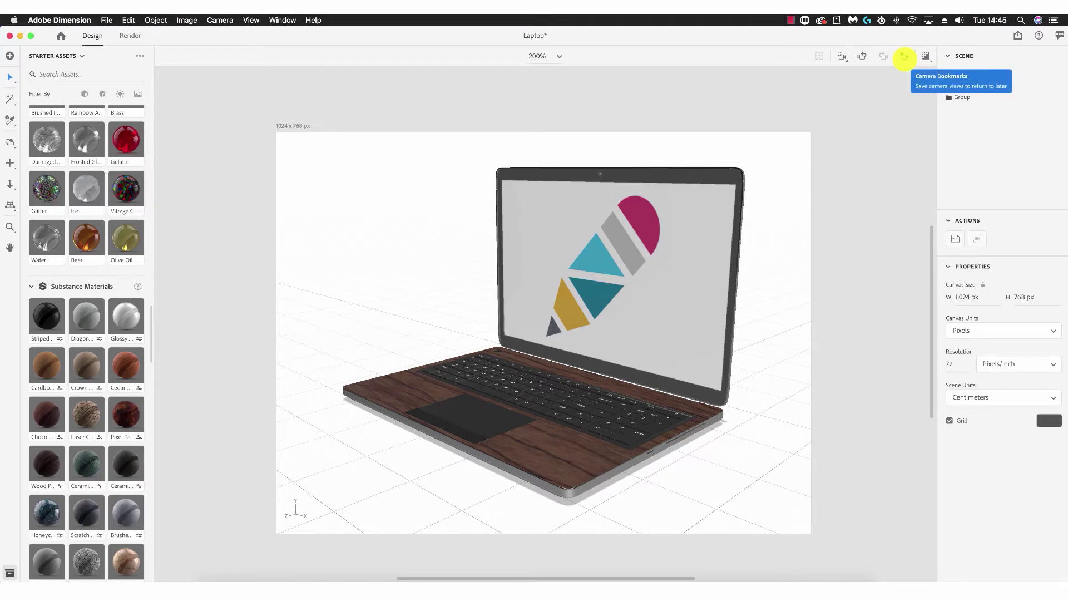
# Bookmark the current camera view of the laptop's front as View 1
pyautogui.click(905, 57)
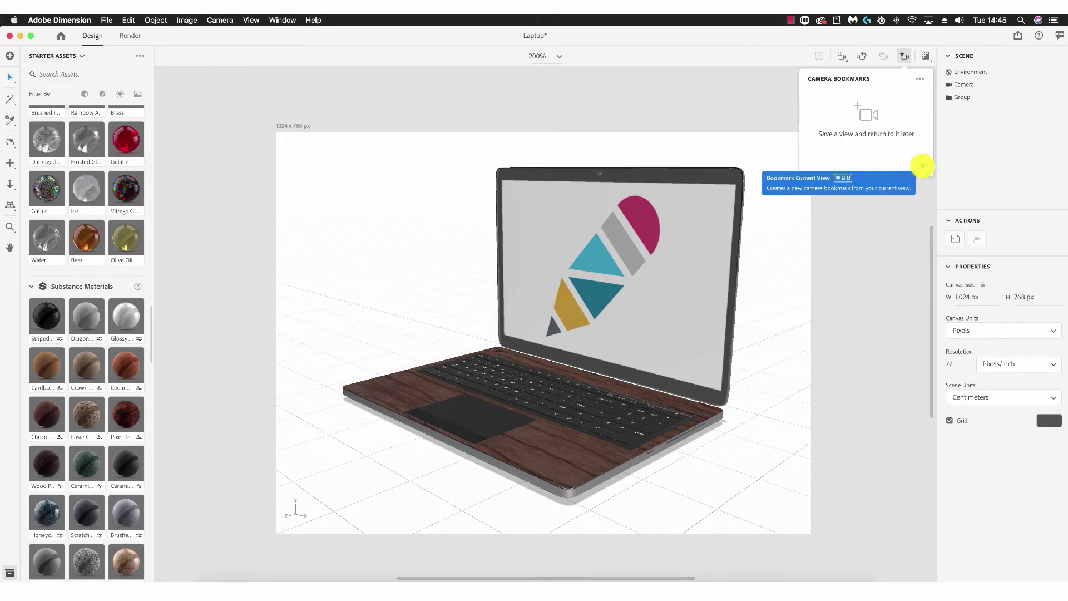
pyautogui.click(923, 166)
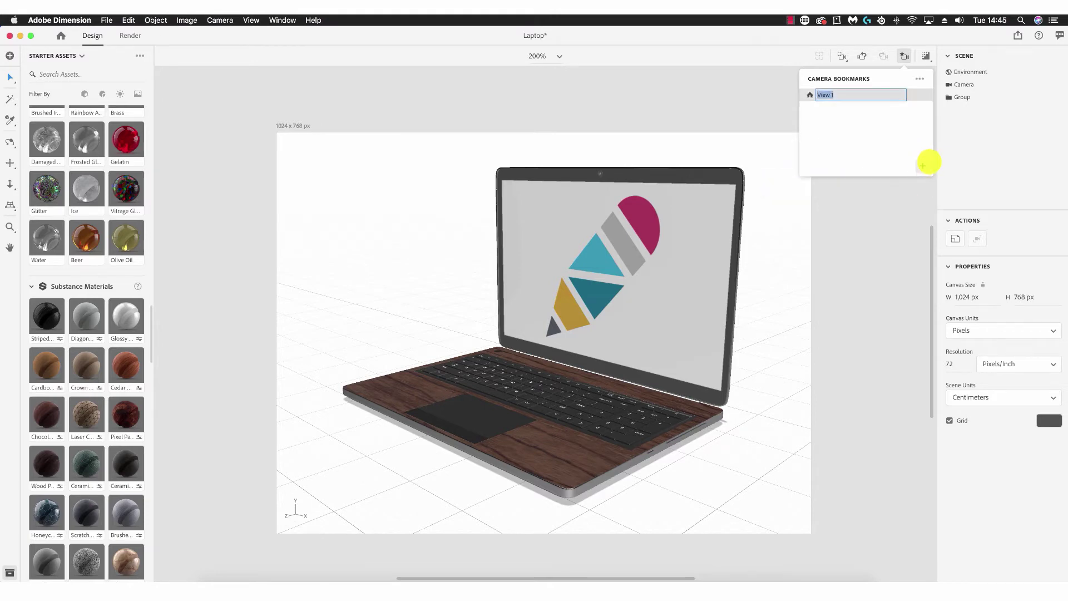
pyautogui.click(857, 95)
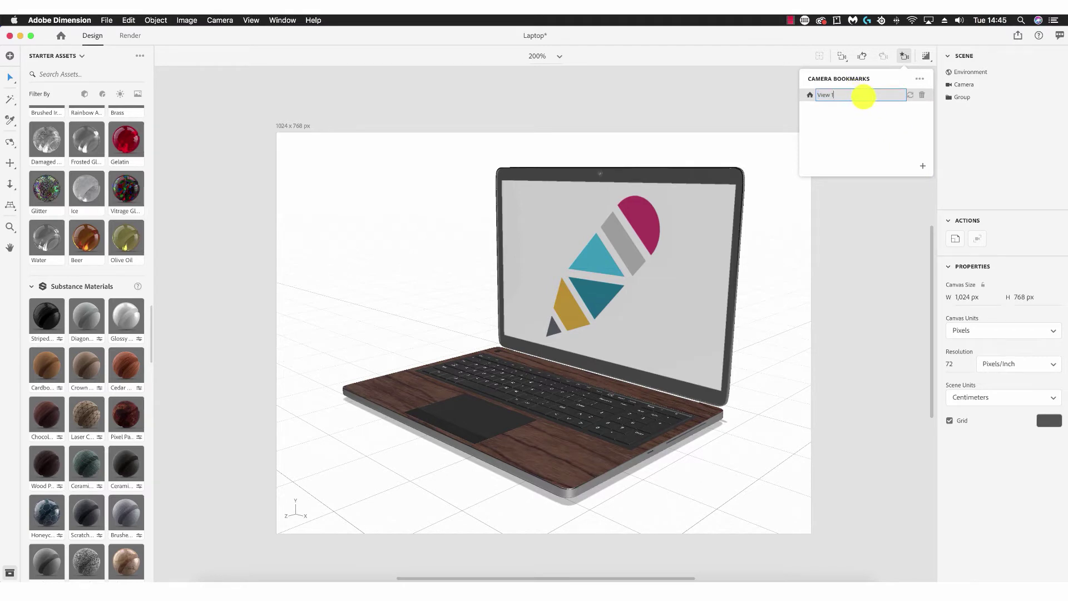
pyautogui.press('Return')
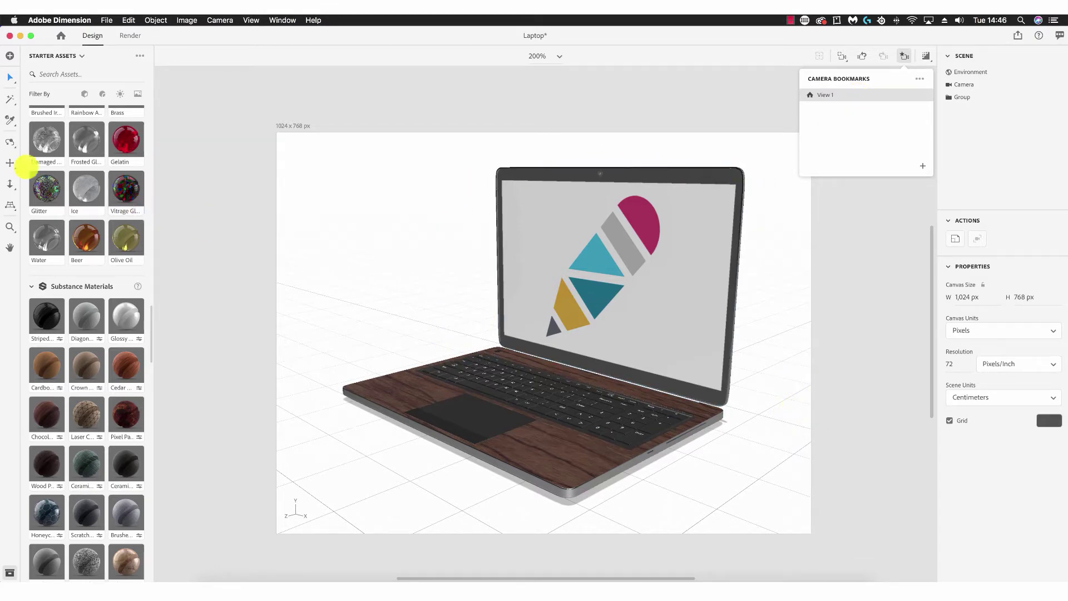
# Bookmark a side-on camera view of the laptop as View 2
pyautogui.click(10, 144)
pyautogui.moveTo(629, 382); pyautogui.dragTo(477, 369)
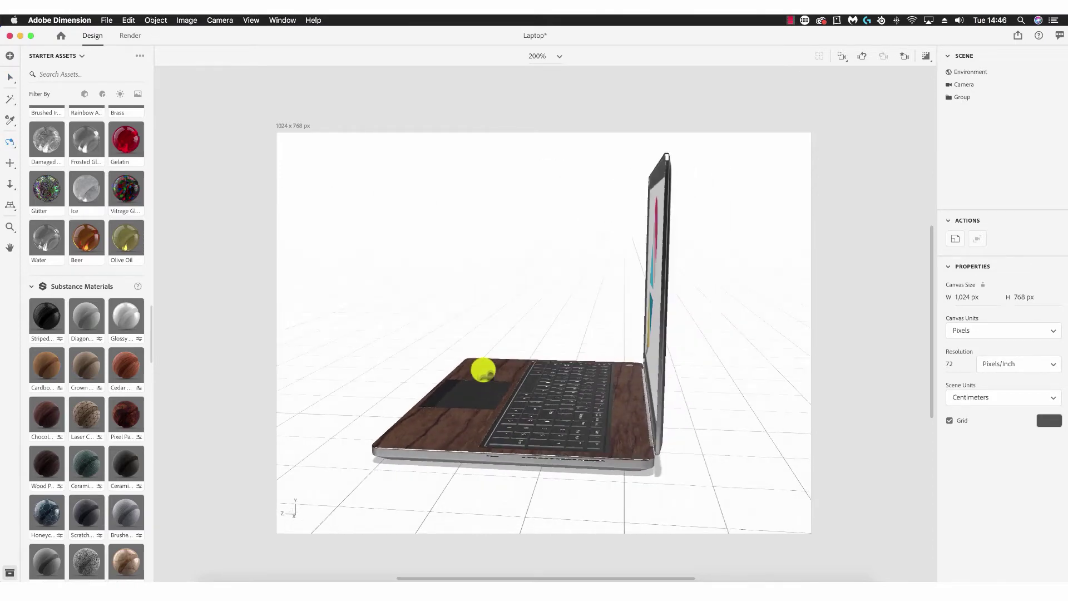
pyautogui.click(903, 56)
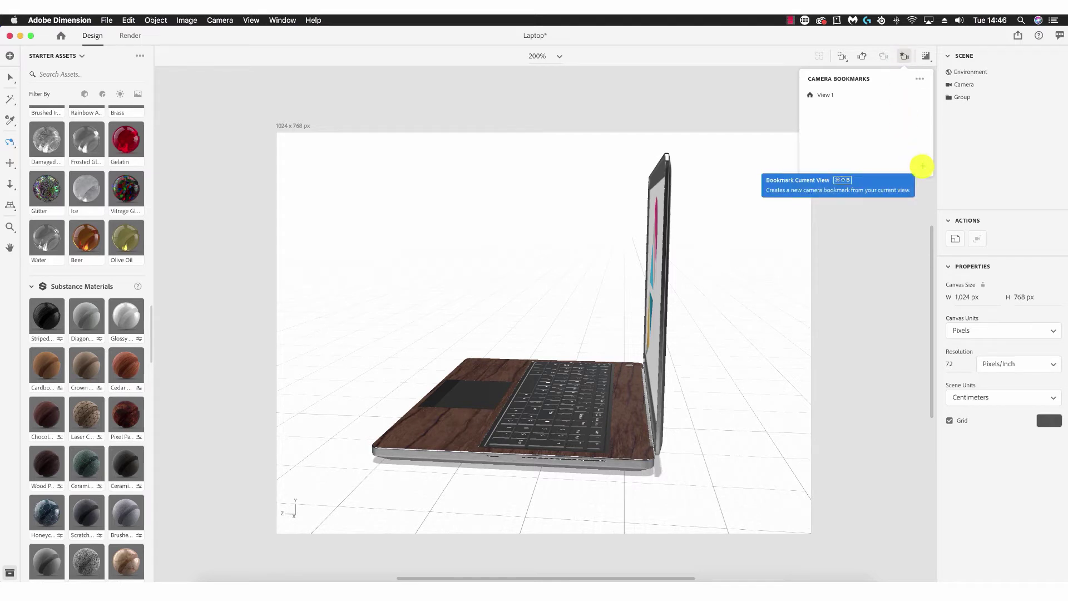
pyautogui.click(921, 165)
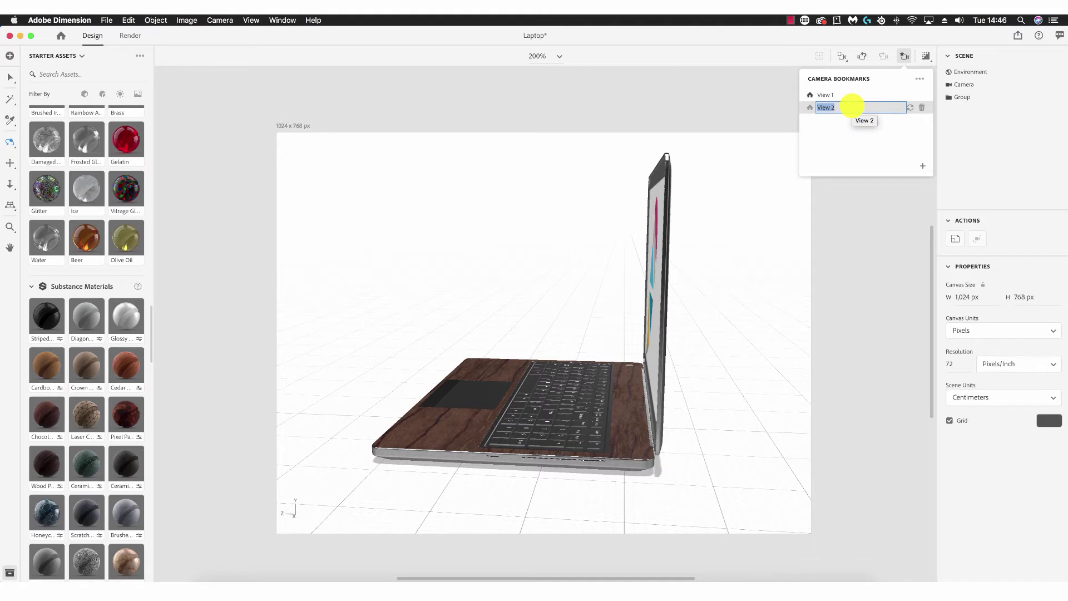
pyautogui.click(872, 108)
pyautogui.press('Return')
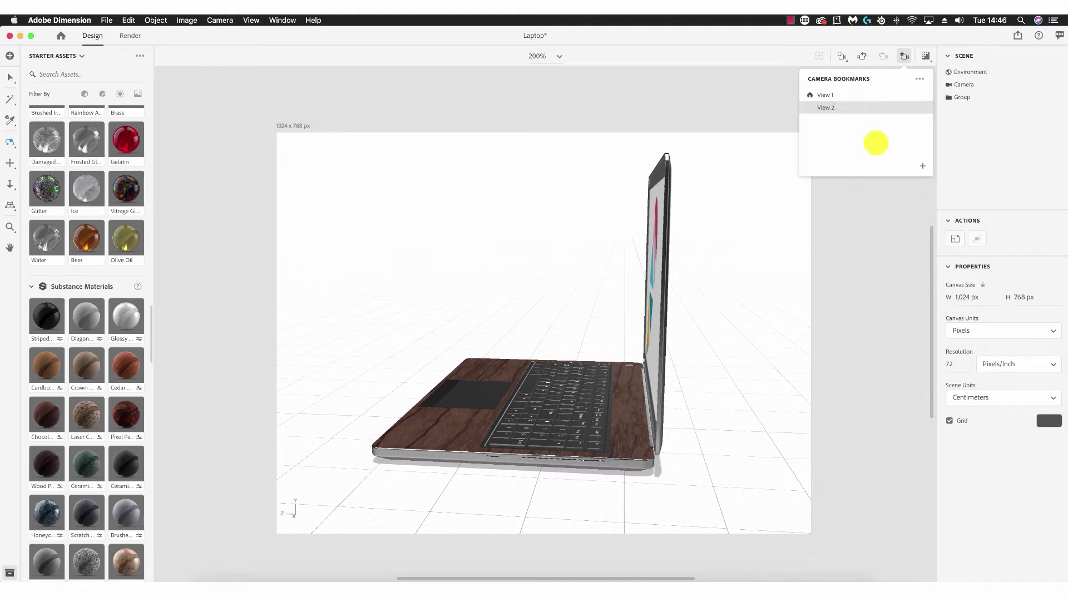
# Bookmark a camera view of the laptop's back as View 3
pyautogui.click(10, 142)
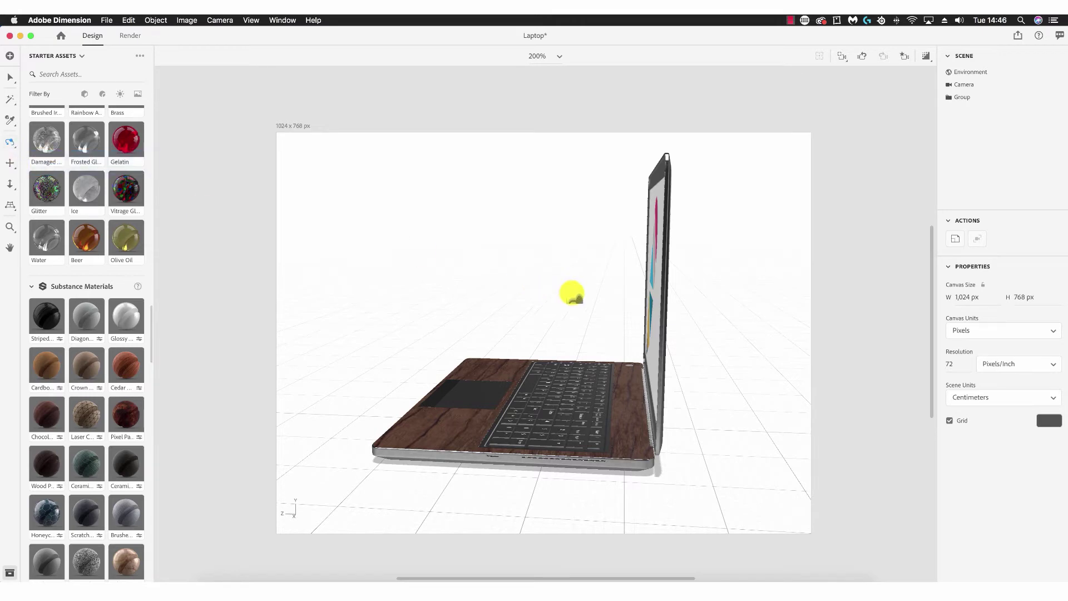
pyautogui.moveTo(653, 327); pyautogui.dragTo(477, 375)
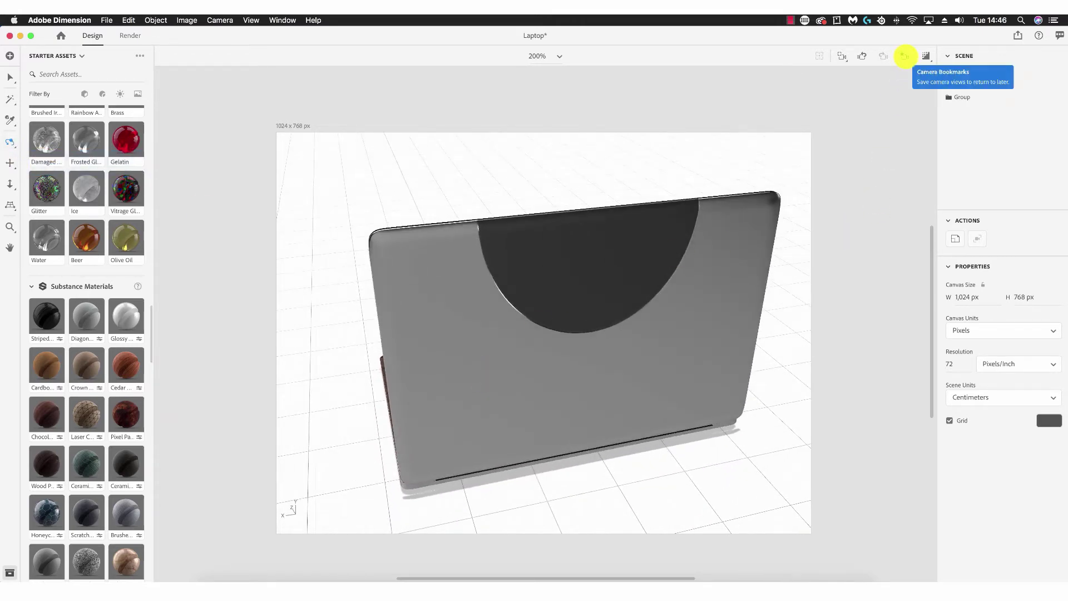
pyautogui.click(905, 56)
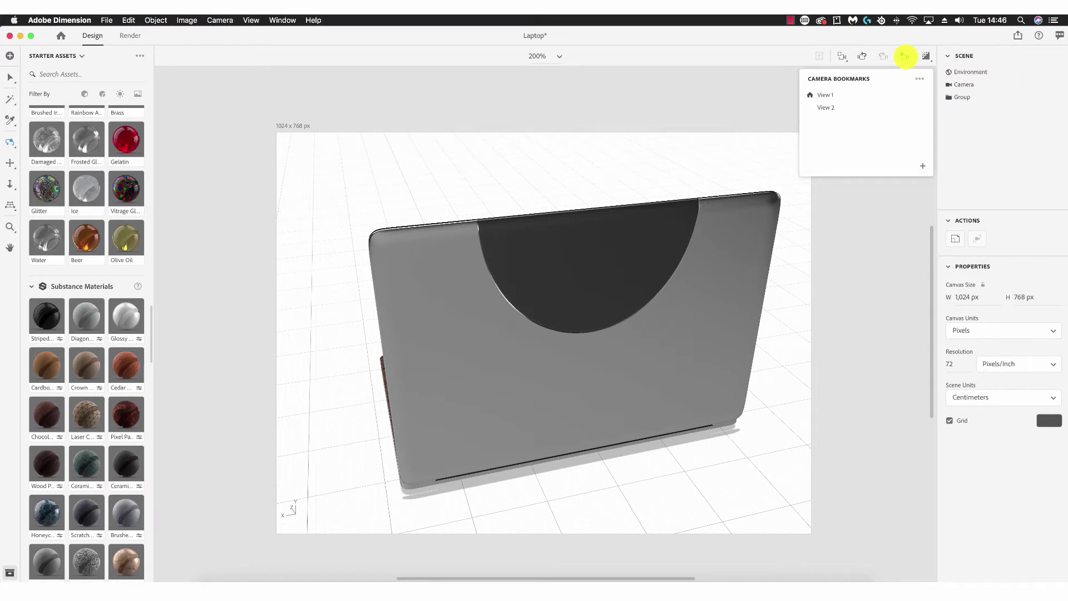
pyautogui.click(924, 166)
pyautogui.press('Return')
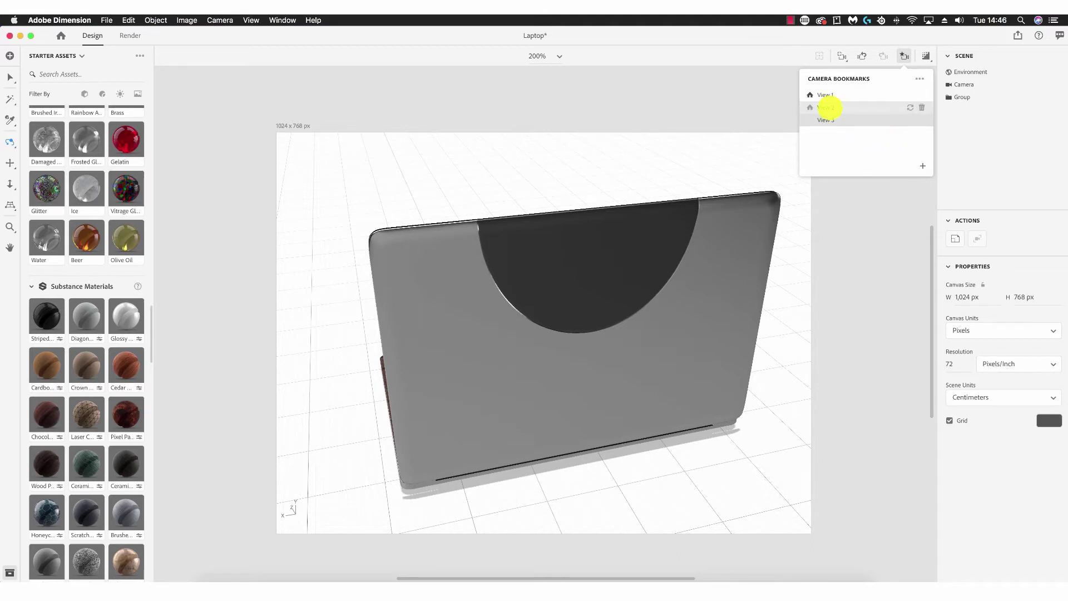
# Switch the camera to the View 2 bookmark and back to View 1, and close the camera bookmarks
pyautogui.click(829, 108)
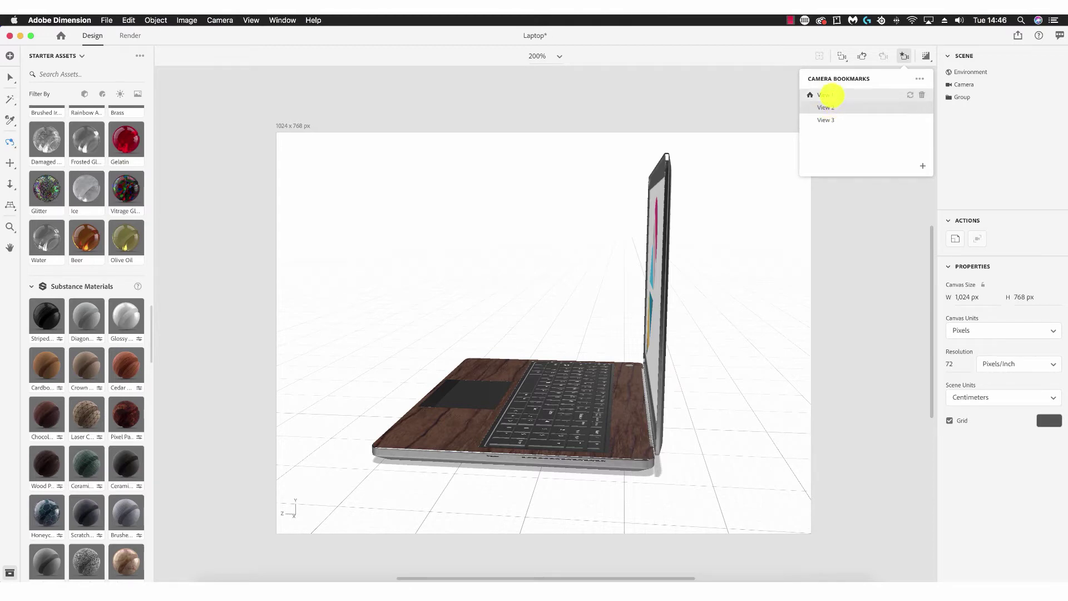
pyautogui.click(826, 95)
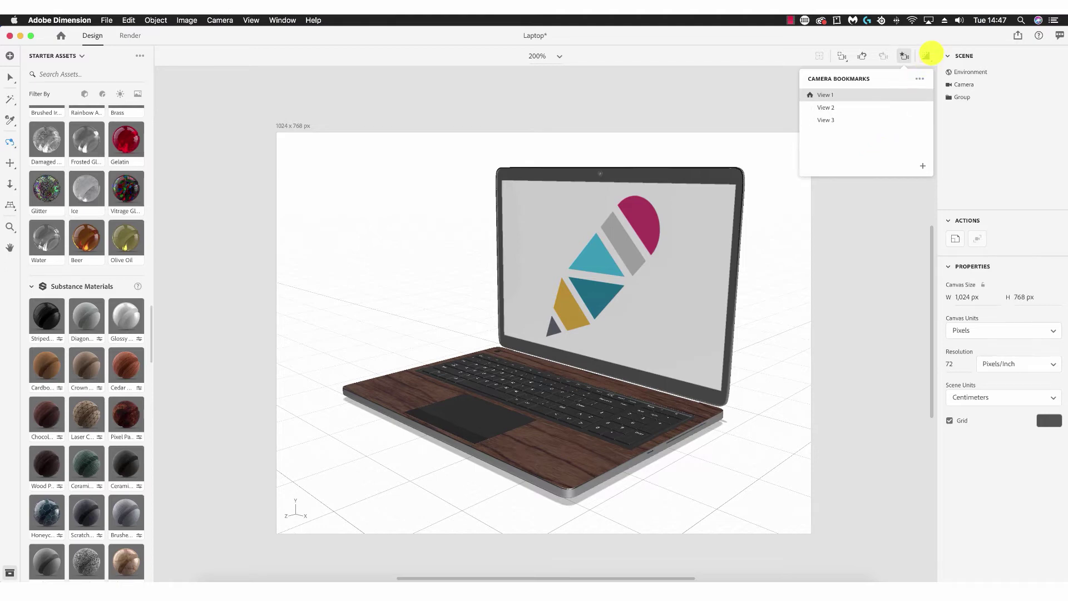
pyautogui.click(897, 181)
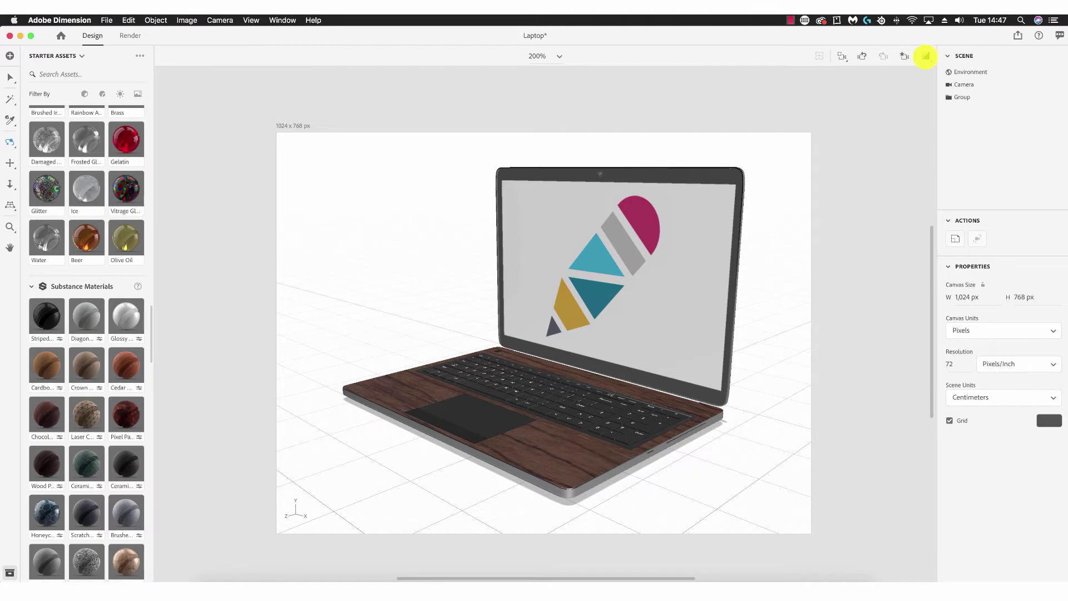
pyautogui.click(925, 56)
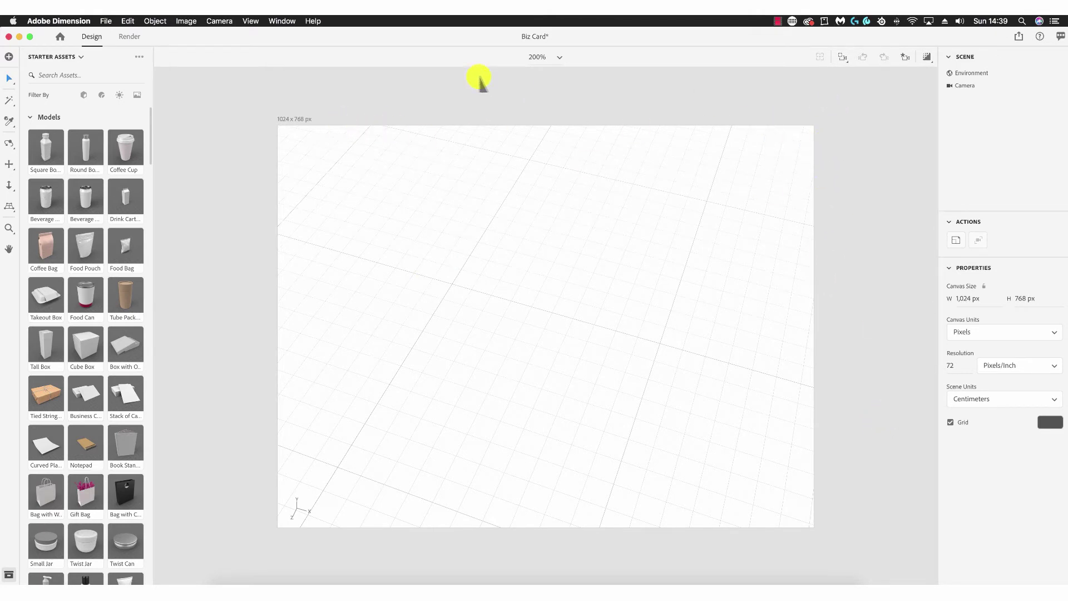
# Zoom the empty Biz Card canvas out to 150% and back in to 200%
pyautogui.click(253, 22)
pyautogui.click(252, 21)
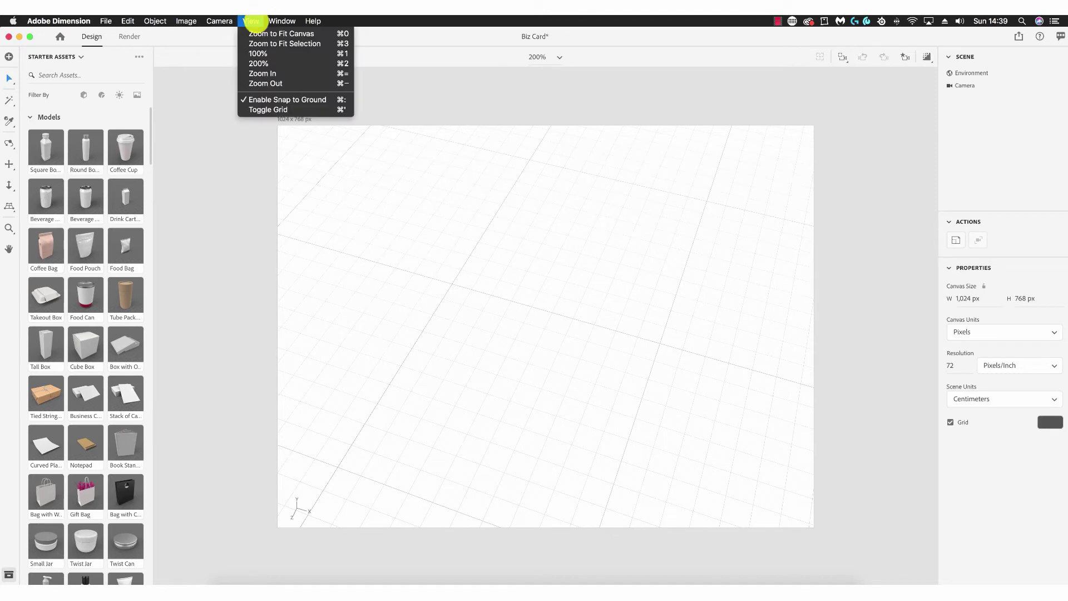
pyautogui.click(292, 82)
pyautogui.click(253, 21)
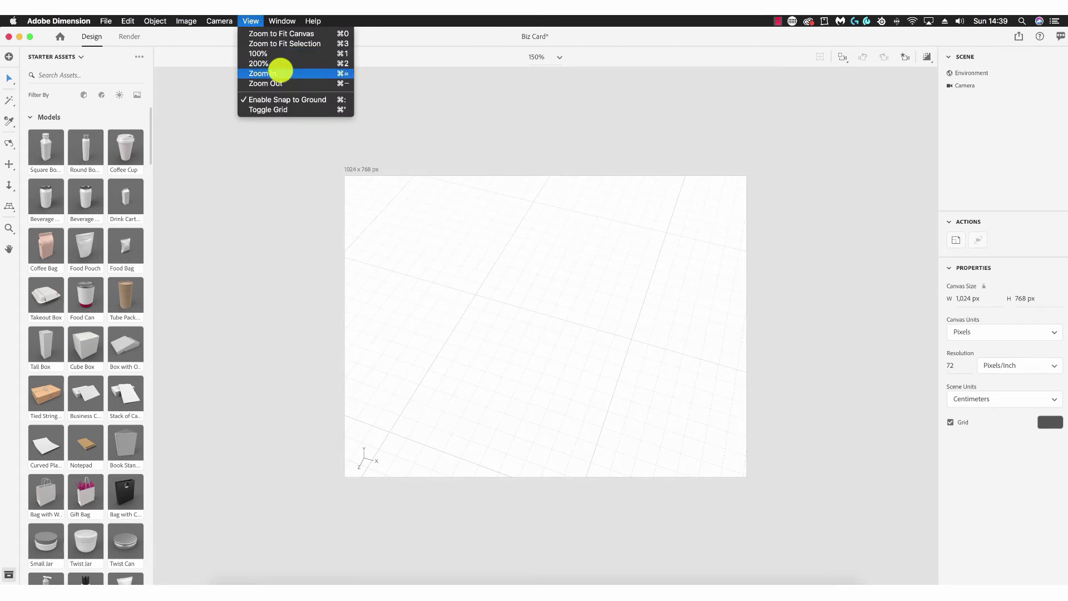
pyautogui.click(275, 73)
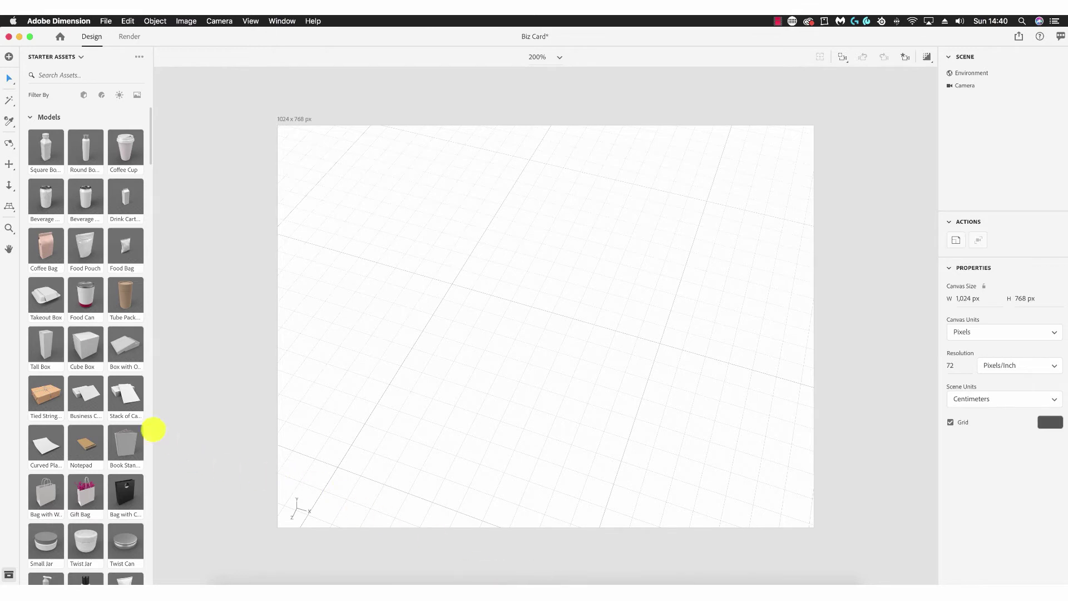
# Add the starter business card stack model to the scene and place the pencil logo image on it as a graphic
pyautogui.click(86, 393)
pyautogui.moveTo(86, 394); pyautogui.dragTo(550, 344)
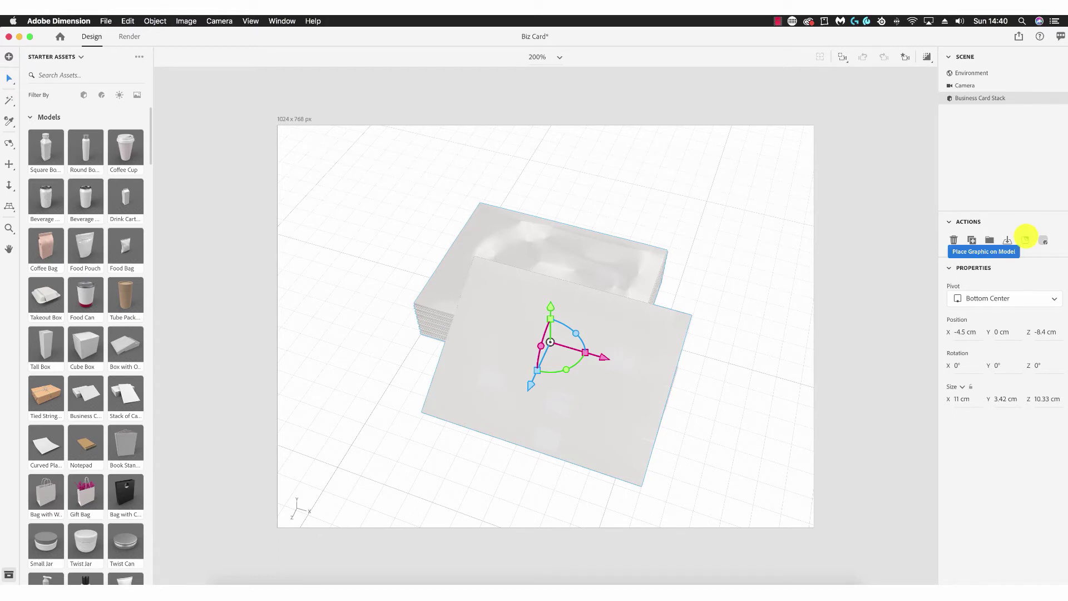
pyautogui.click(1025, 239)
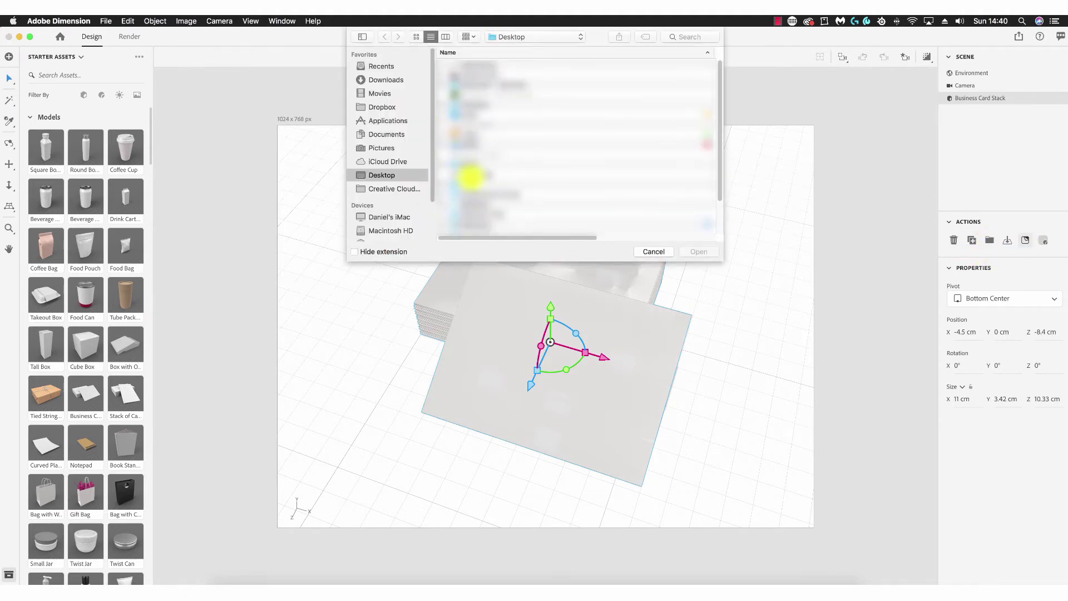
pyautogui.click(470, 173)
pyautogui.click(699, 252)
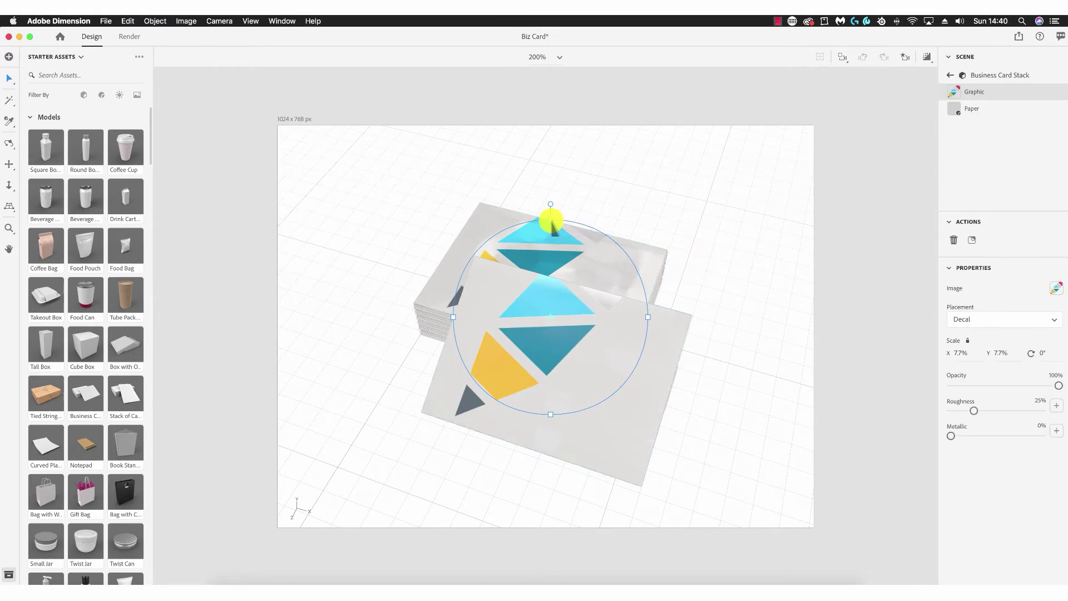
# Shrink the pencil graphic to about 4.6% by 4.3%, centre it on the front business card, and deselect it
pyautogui.moveTo(551, 222); pyautogui.dragTo(560, 254)
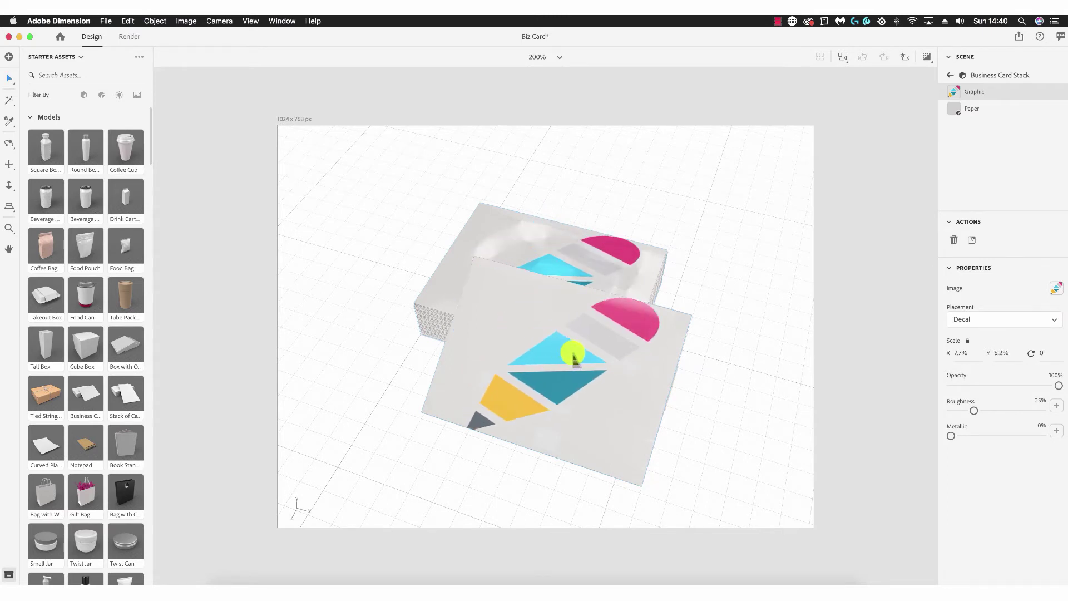
pyautogui.moveTo(660, 366); pyautogui.dragTo(630, 365)
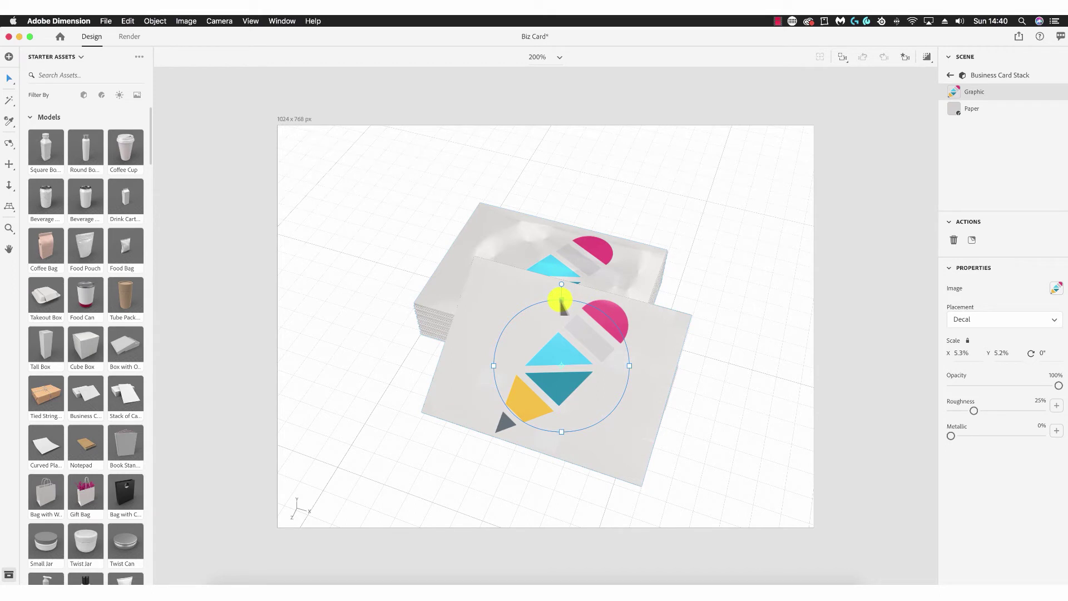
pyautogui.moveTo(562, 298); pyautogui.dragTo(563, 313)
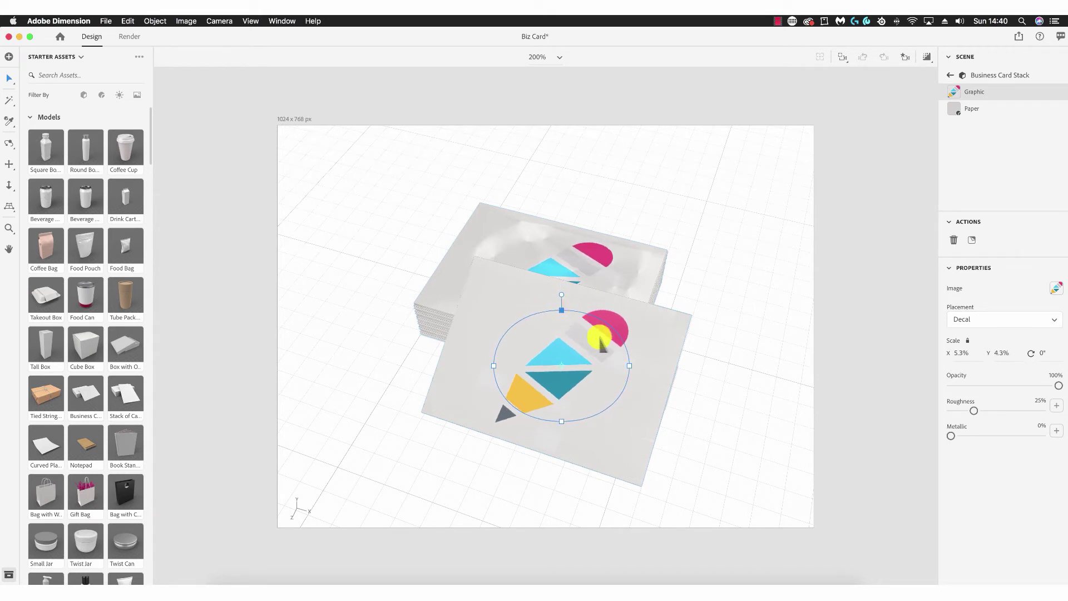
pyautogui.moveTo(625, 362); pyautogui.dragTo(569, 372)
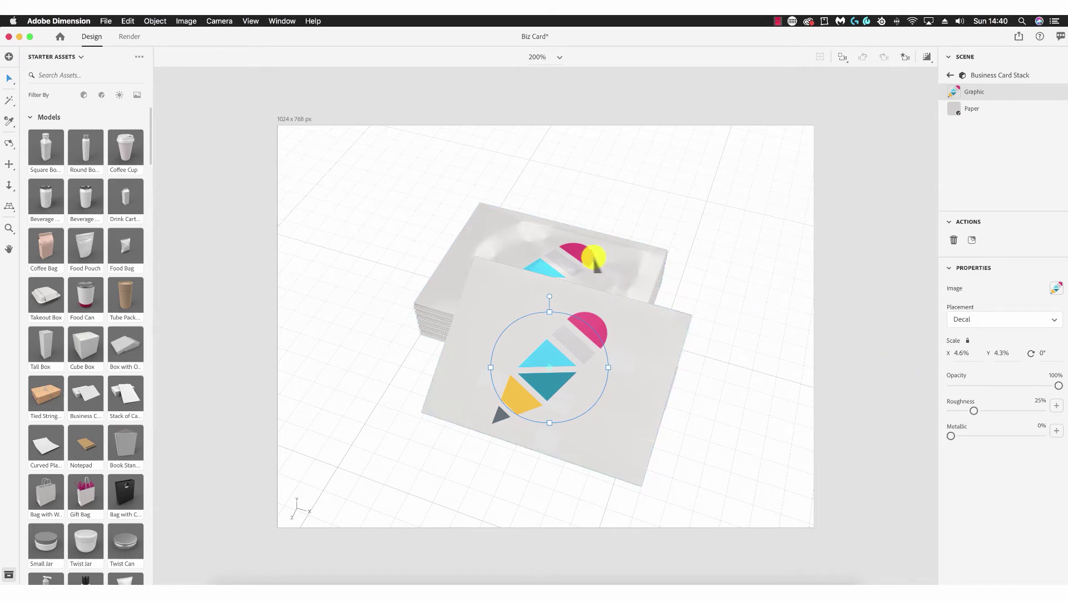
pyautogui.click(887, 262)
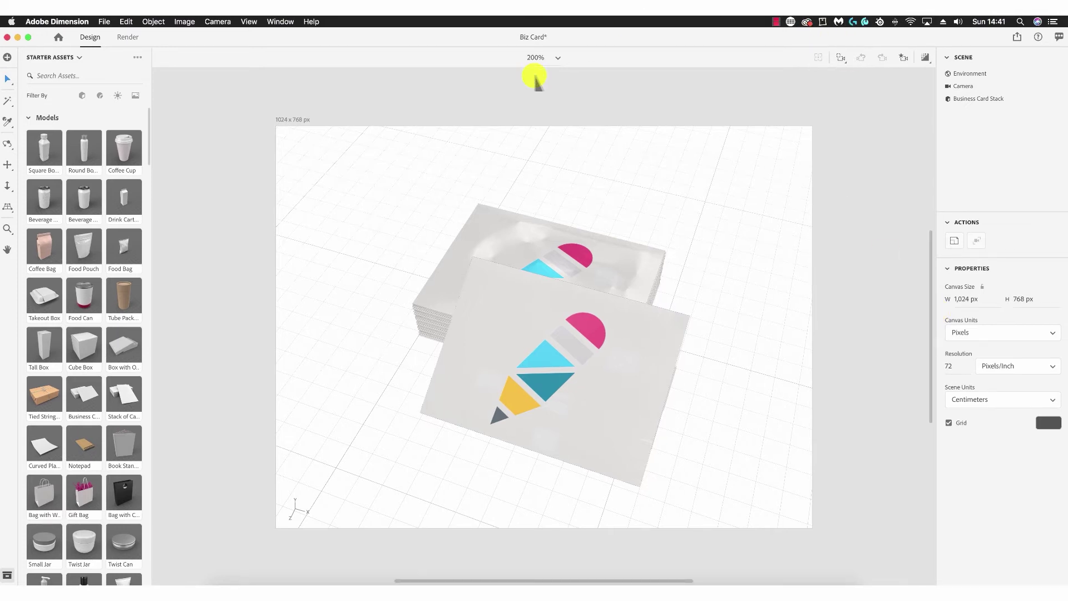
# In Render mode, name the export Biz Card, keep the quality at High (Slow), and choose PNG instead of PSD as the format
pyautogui.click(128, 37)
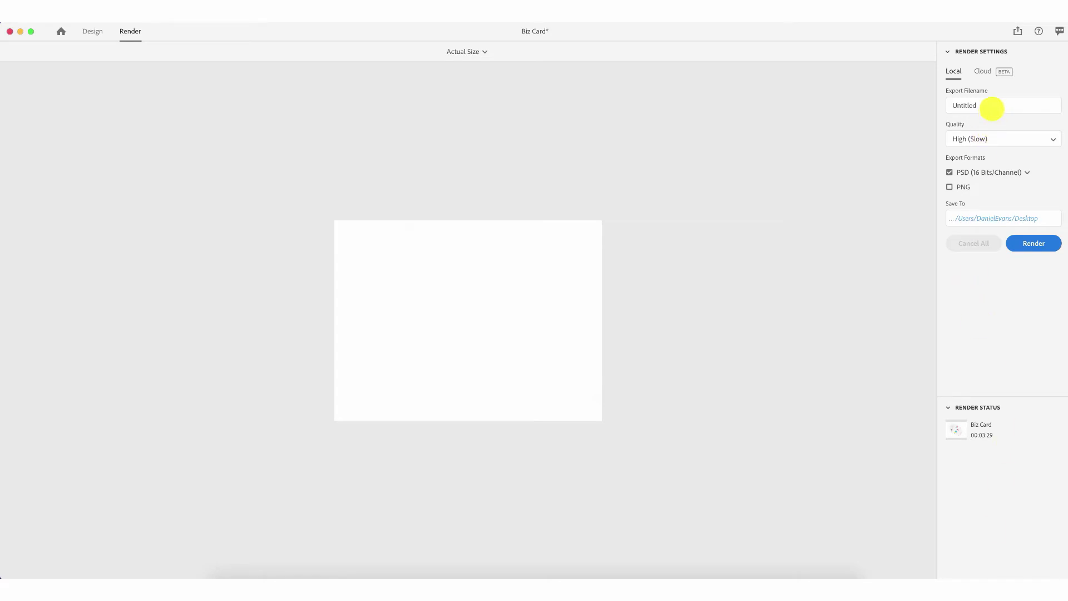
pyautogui.click(993, 109)
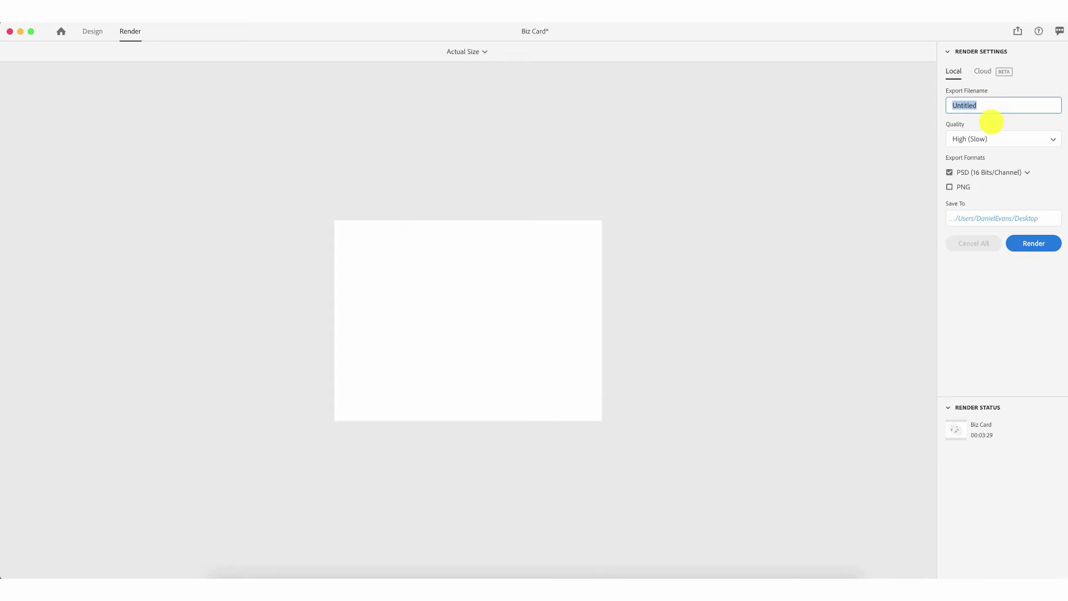
pyautogui.write('Biz Card')
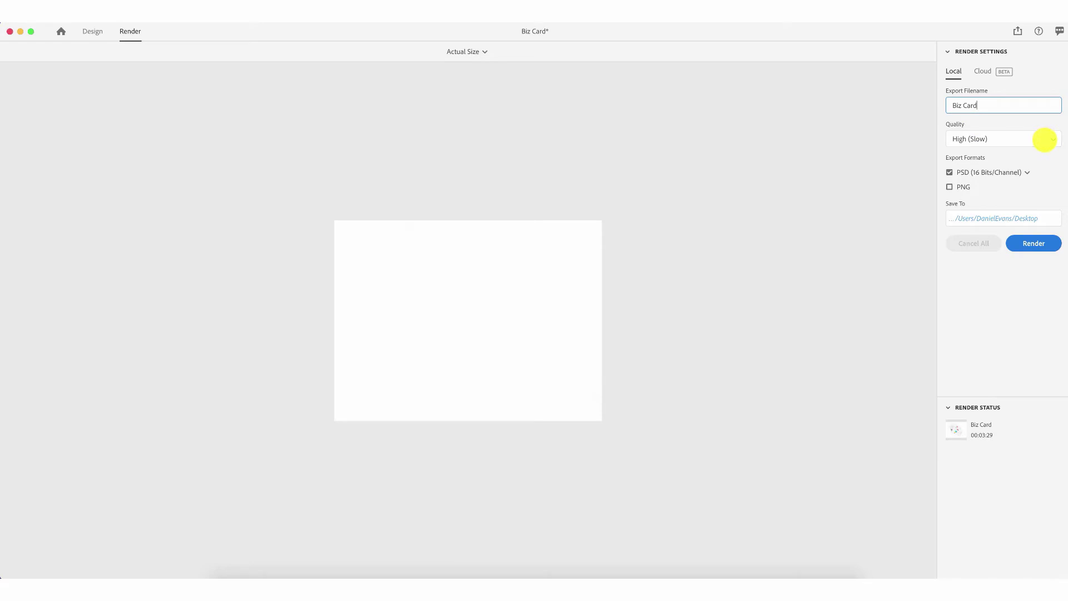
pyautogui.click(1045, 140)
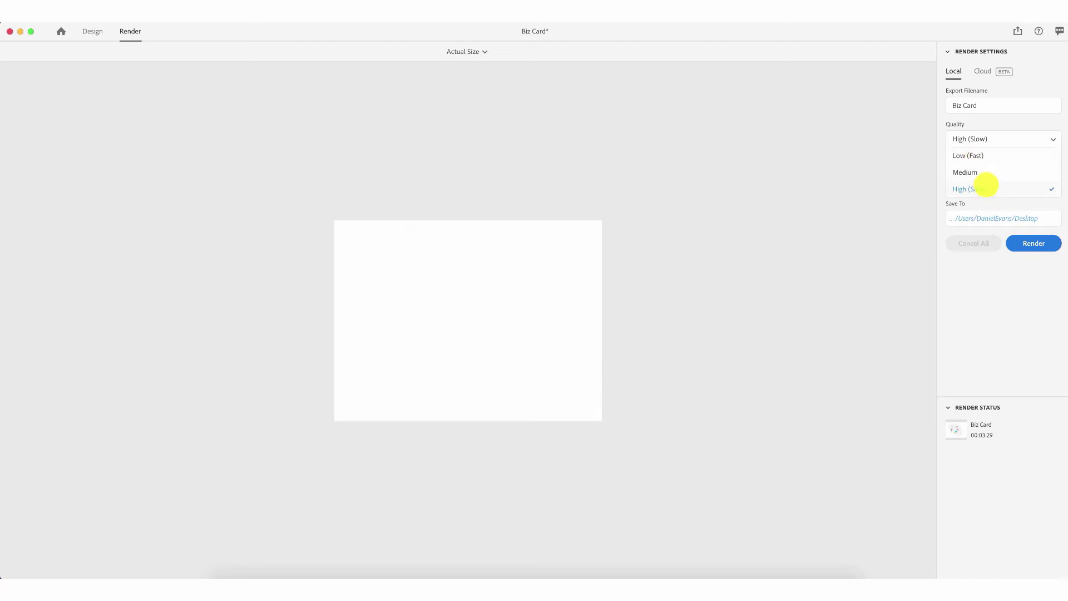
pyautogui.click(1011, 124)
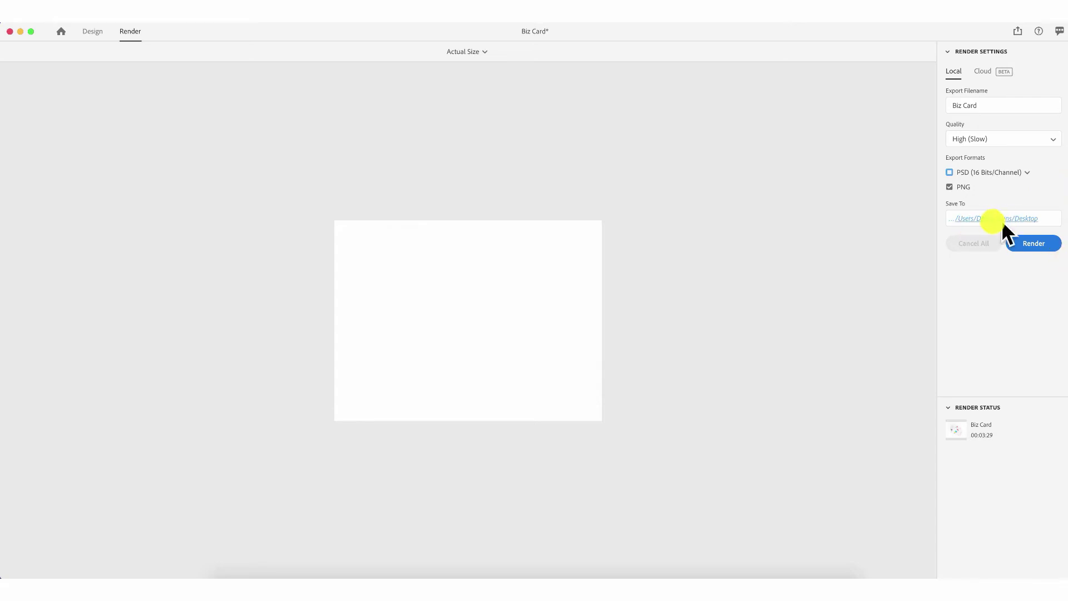
# Set the Desktop as the save location and render the scene, replacing the existing Biz Card.png
pyautogui.click(1019, 220)
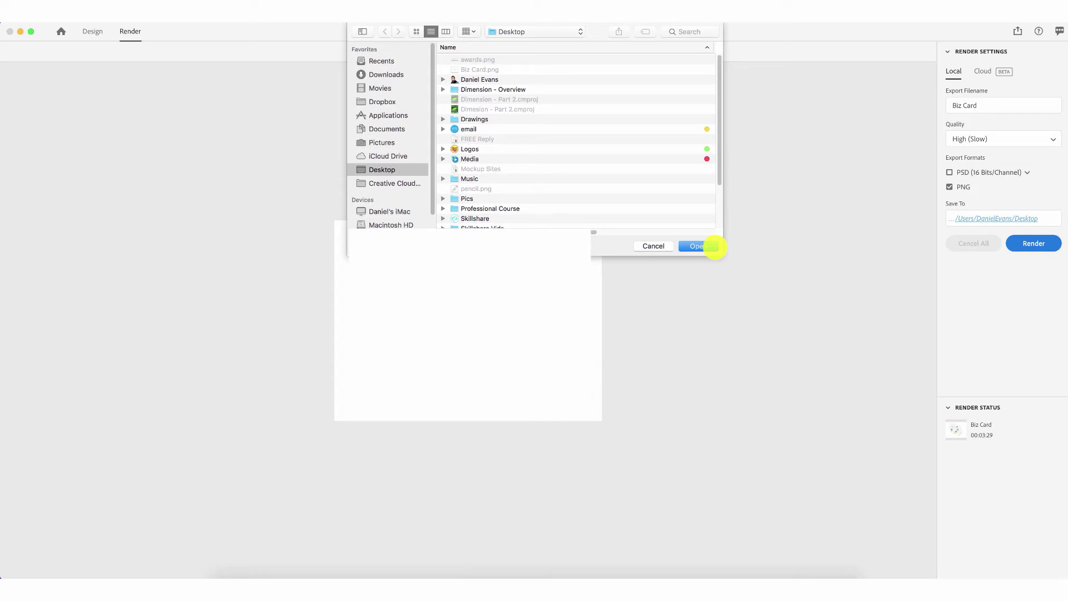
pyautogui.click(714, 246)
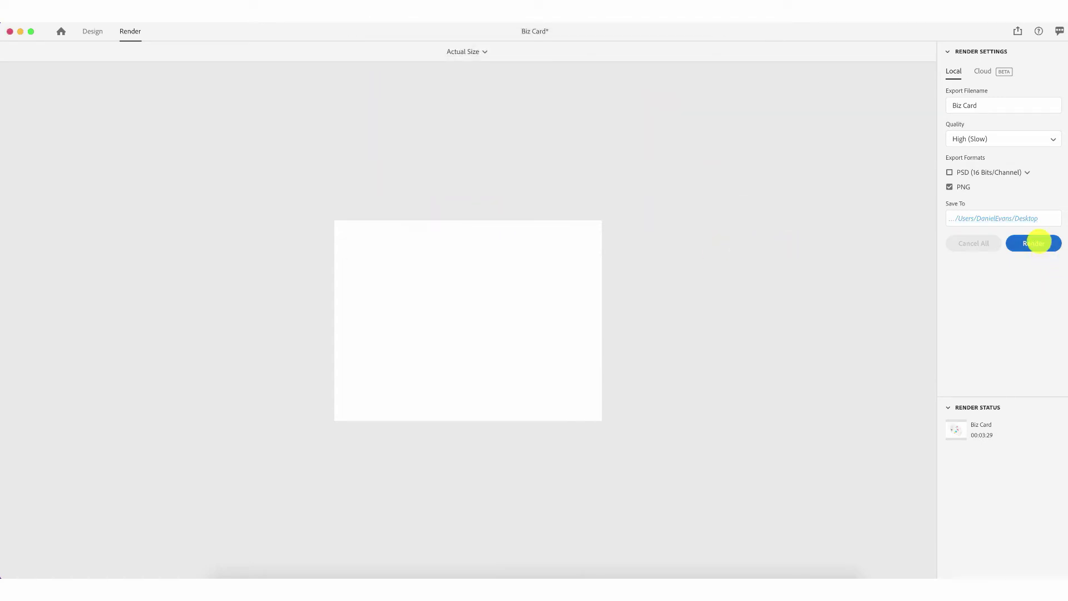
pyautogui.click(1037, 243)
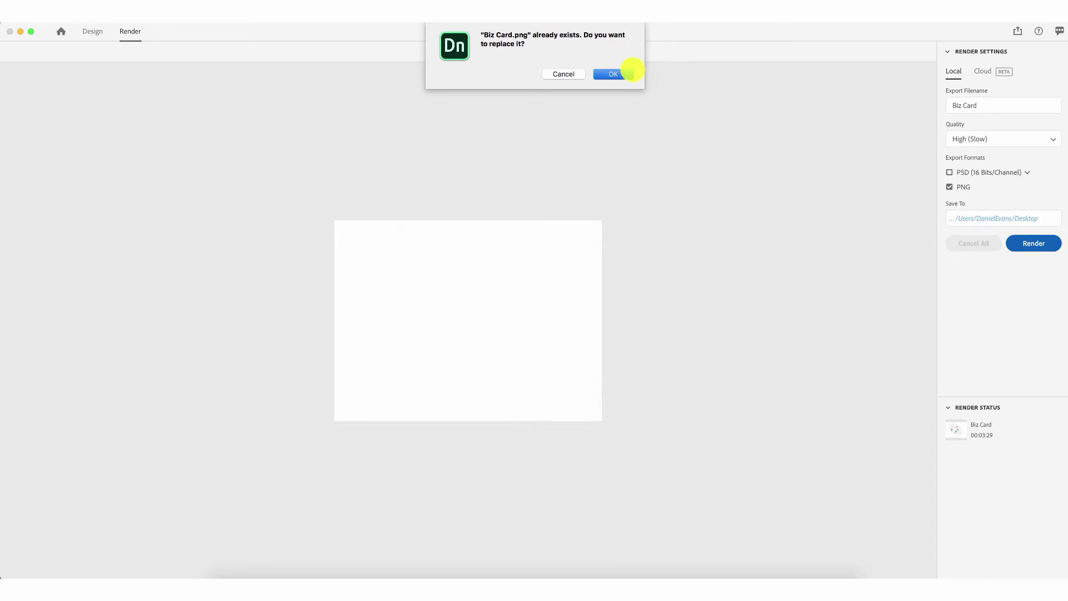
pyautogui.click(626, 71)
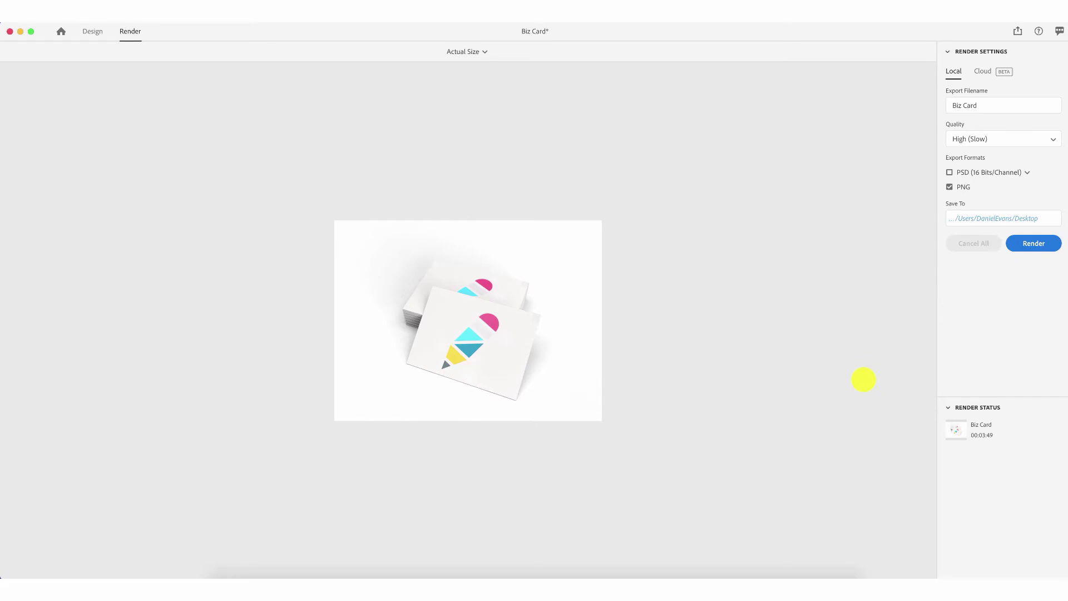
# Hide the application and open the rendered Biz Card.png from the desktop to view it
pyautogui.press('super+h')
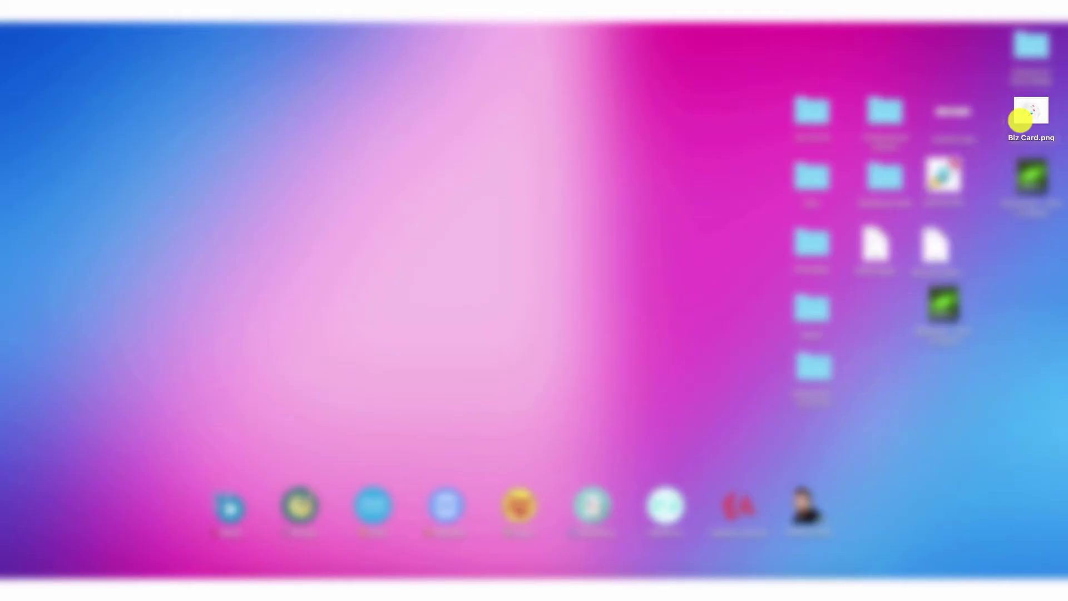
pyautogui.click(1024, 108)
pyautogui.doubleClick(1024, 108)
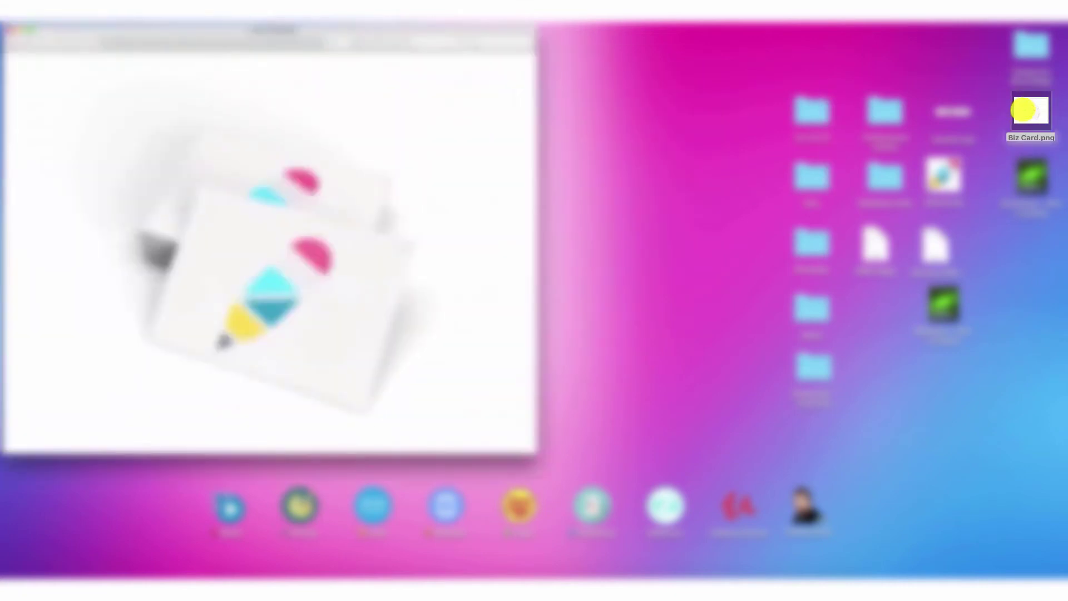
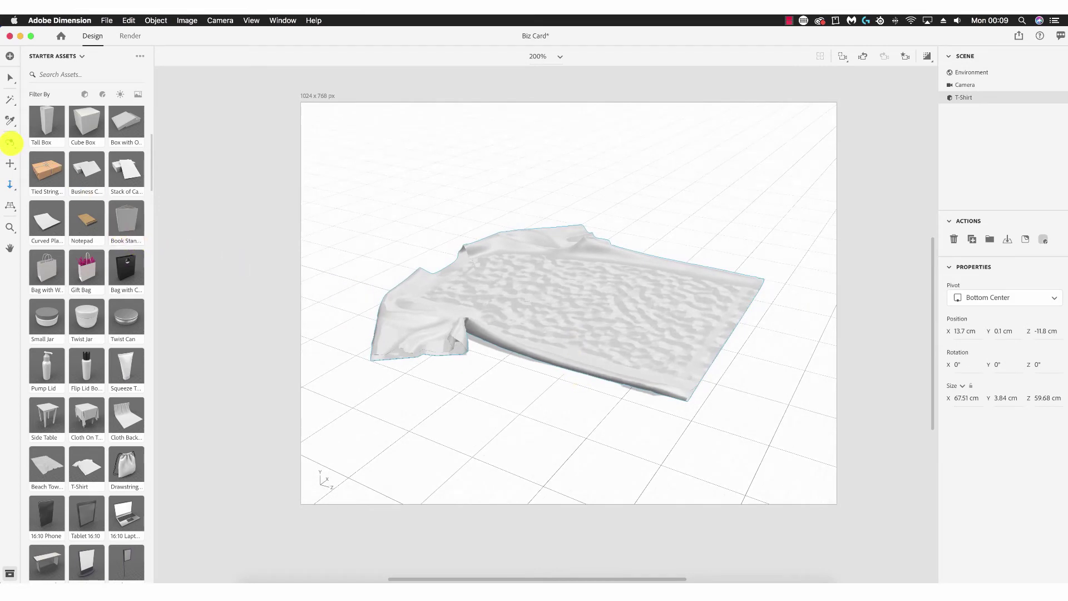
# Orbit the camera to face the front of the T-shirt and place the pencil logo image on it as a graphic
pyautogui.click(10, 143)
pyautogui.moveTo(727, 362); pyautogui.dragTo(506, 417)
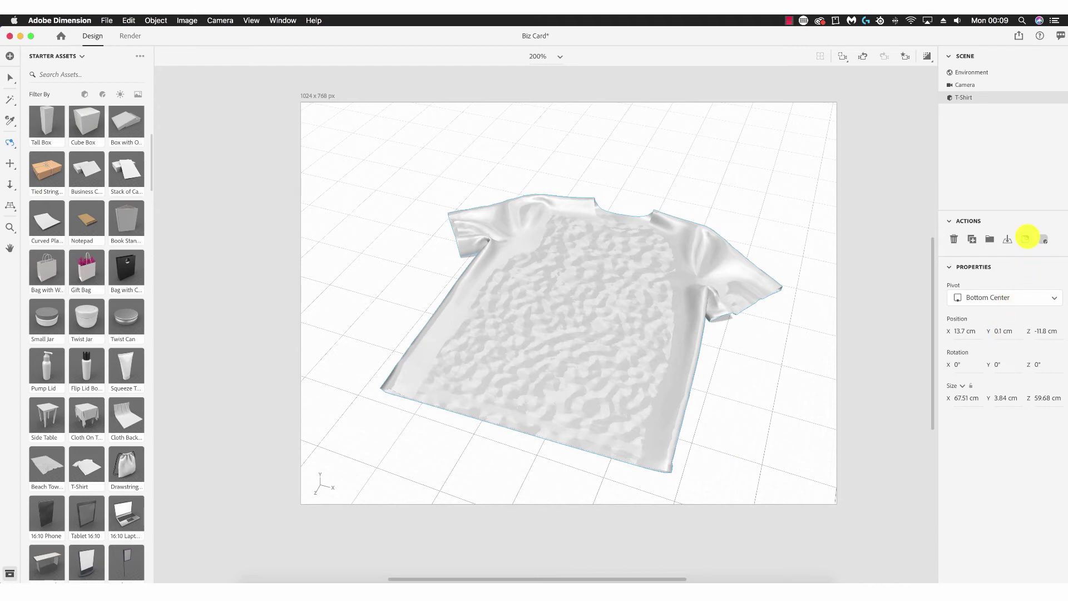
pyautogui.click(1026, 238)
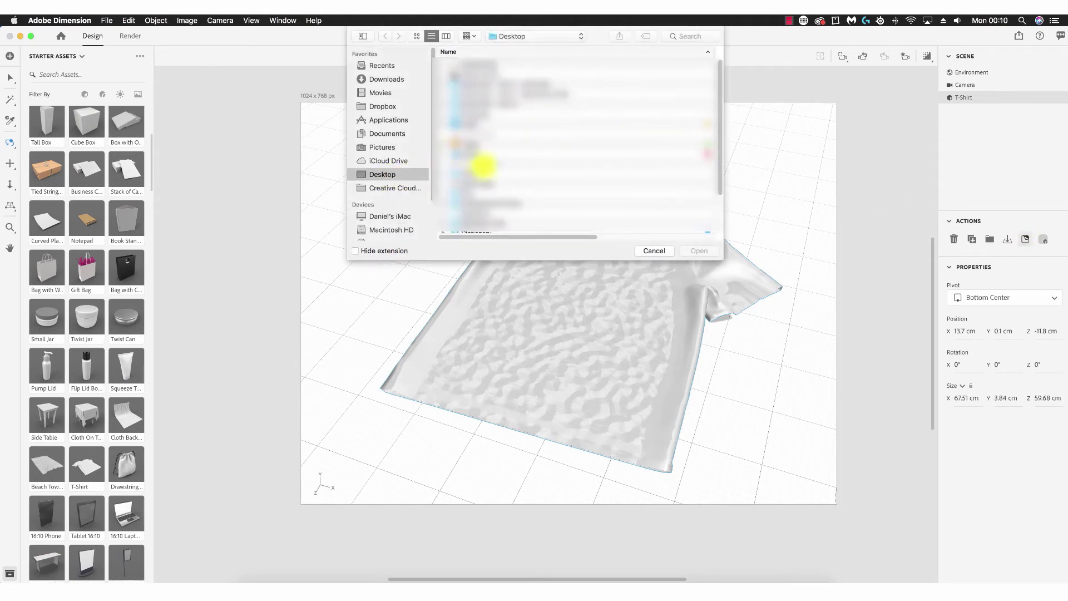
pyautogui.click(476, 183)
pyautogui.click(701, 251)
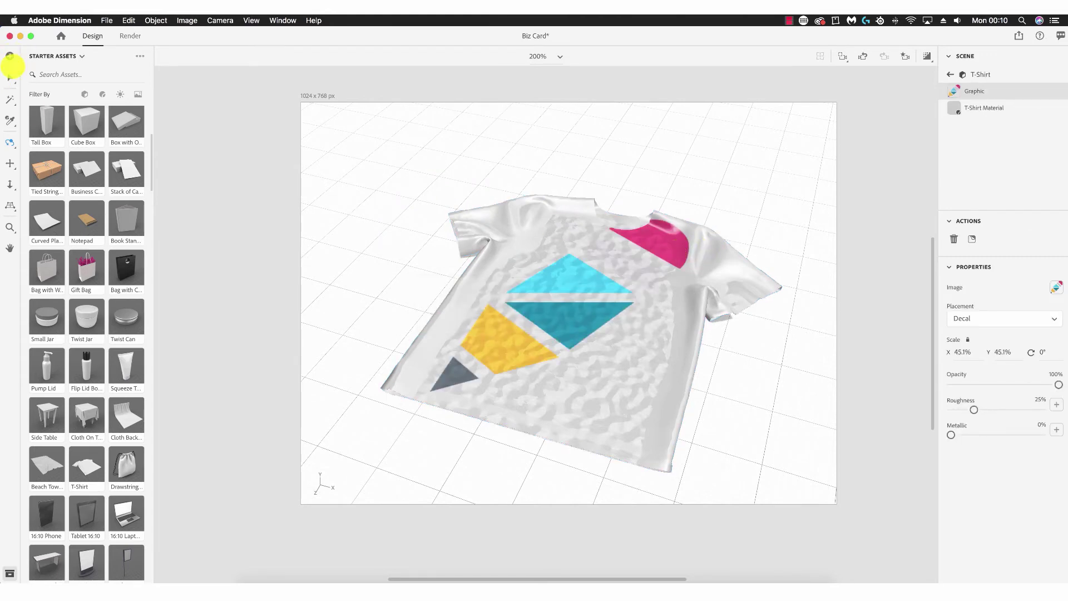
# Scale the T-shirt's pencil graphic to about 32.7% by 30.9%, move it slightly down the chest, and rotate it about 17°
pyautogui.click(10, 77)
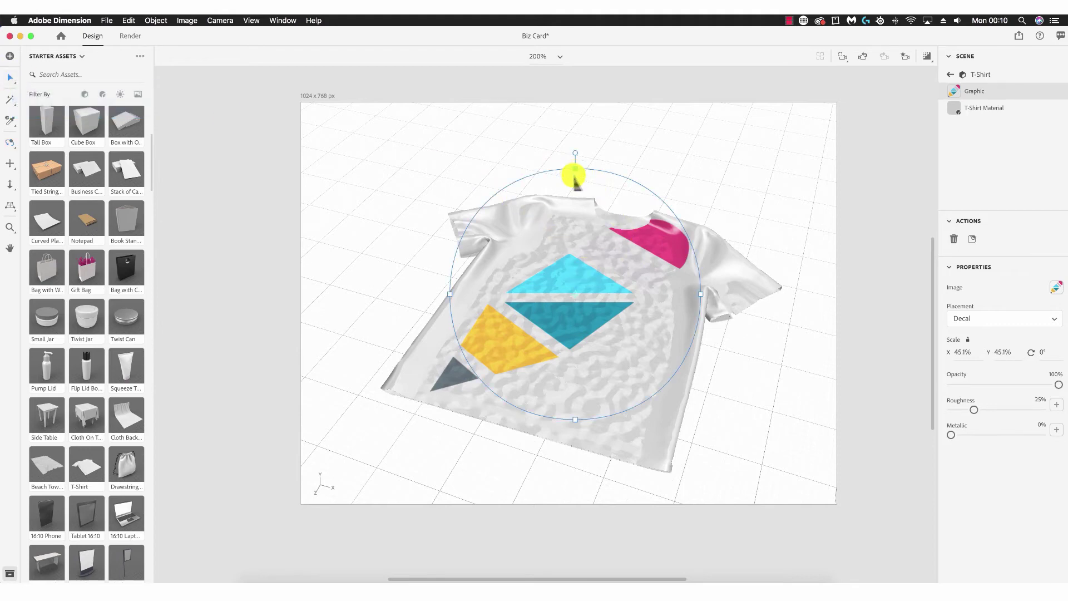
pyautogui.moveTo(574, 172); pyautogui.dragTo(580, 210)
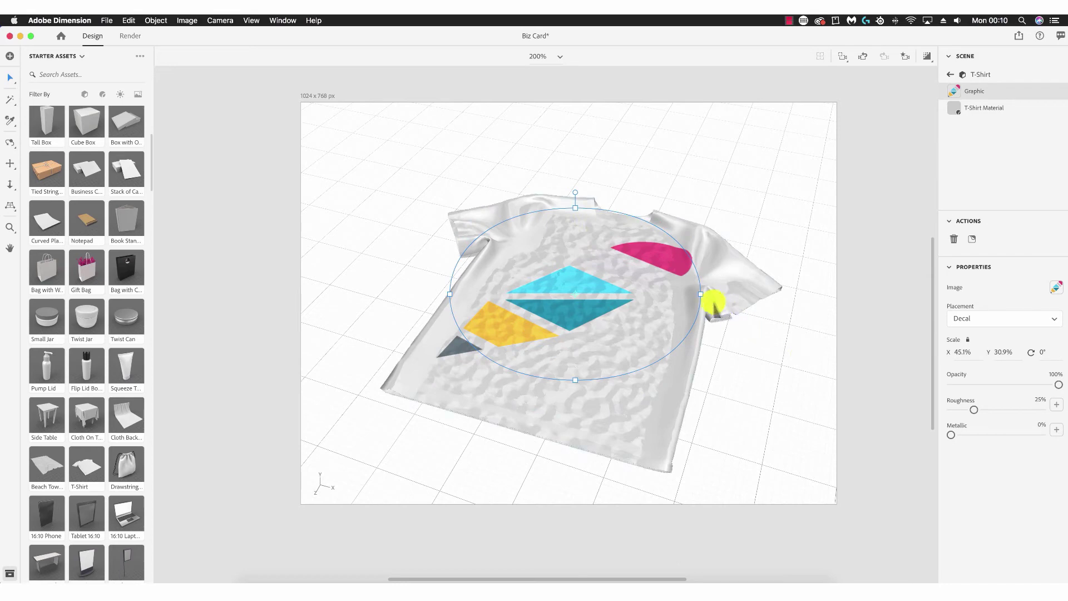
pyautogui.moveTo(701, 294); pyautogui.dragTo(666, 297)
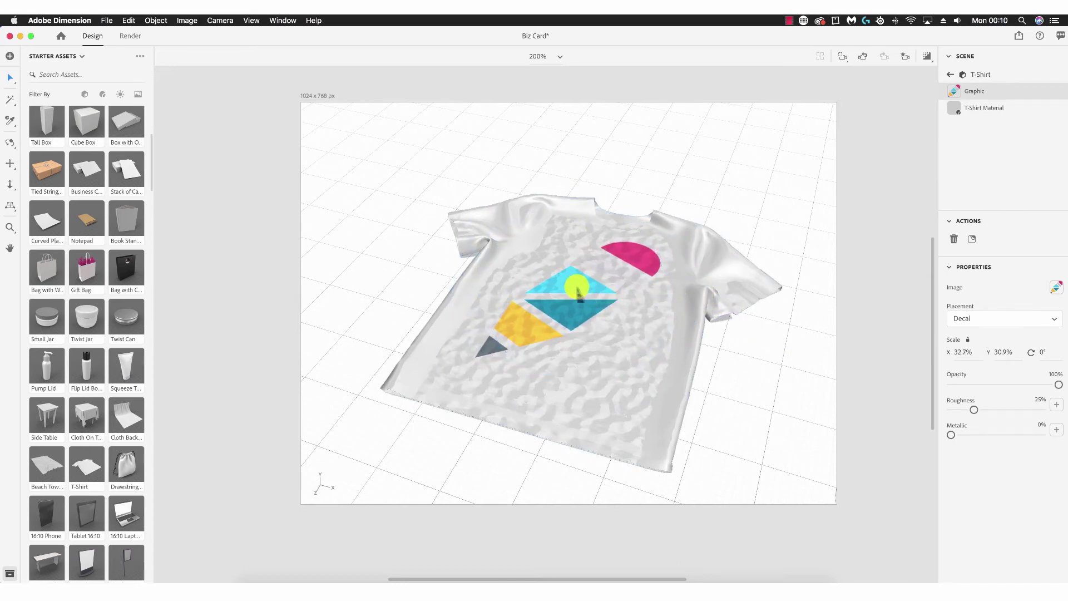
pyautogui.moveTo(573, 286); pyautogui.dragTo(582, 301)
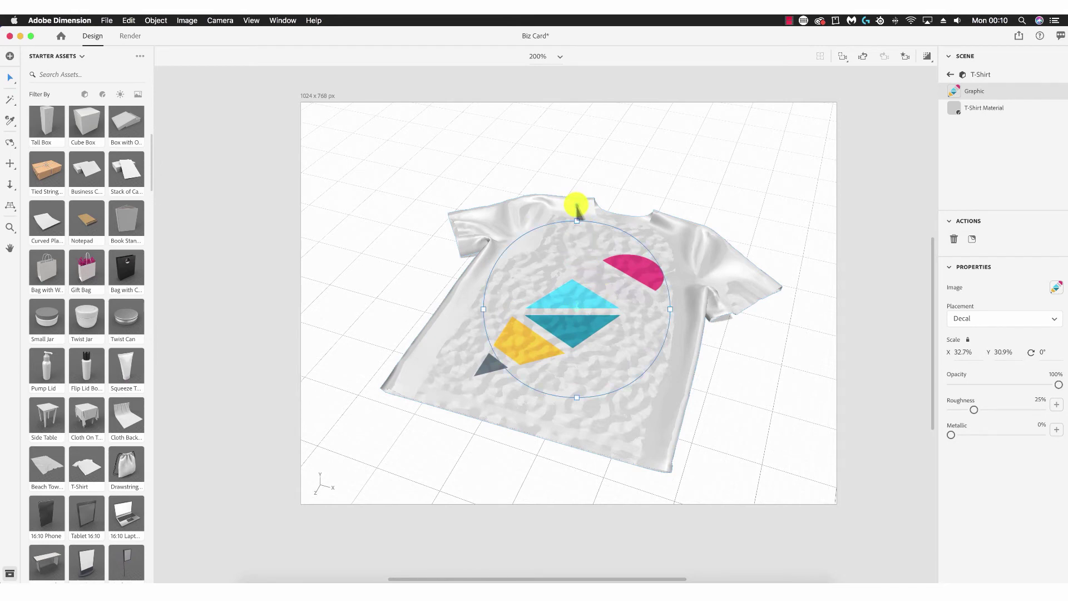
pyautogui.moveTo(578, 208); pyautogui.dragTo(620, 228)
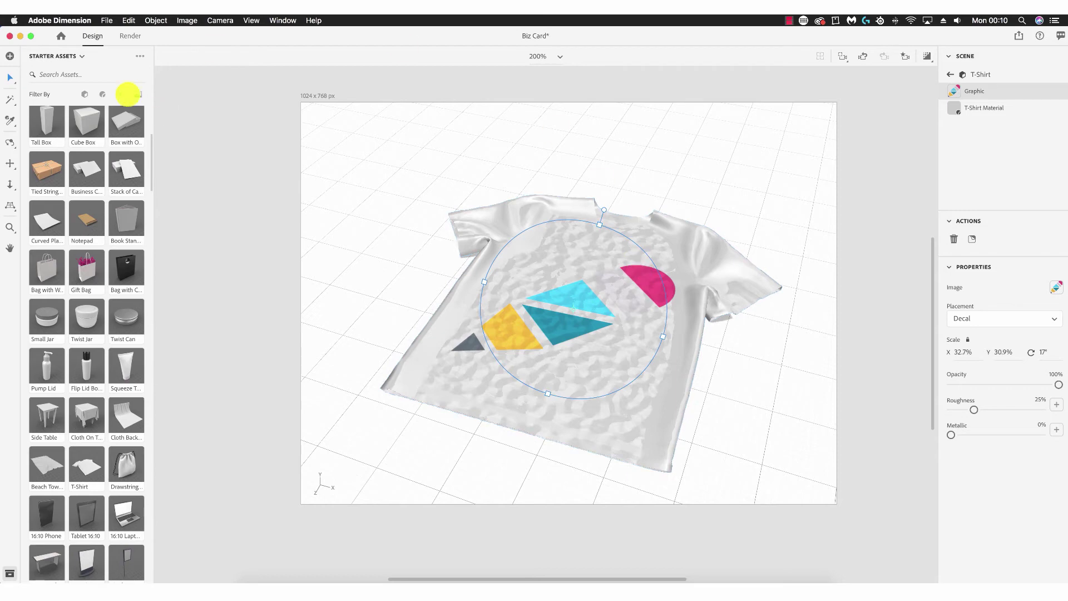
# In Render mode, set the export filename to T-shirt
pyautogui.click(130, 36)
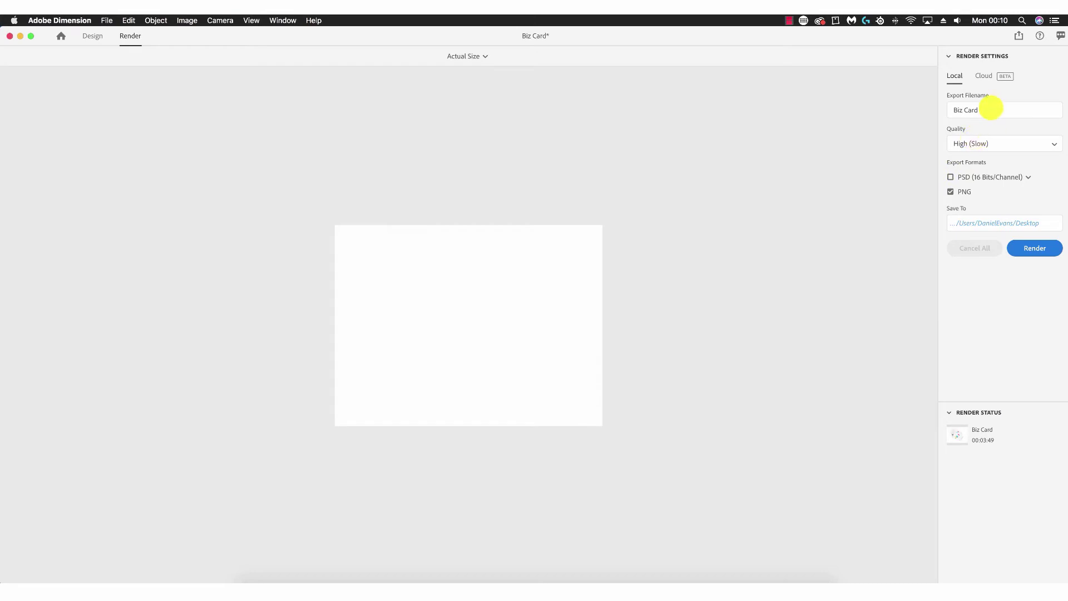
pyautogui.tripleClick(963, 108)
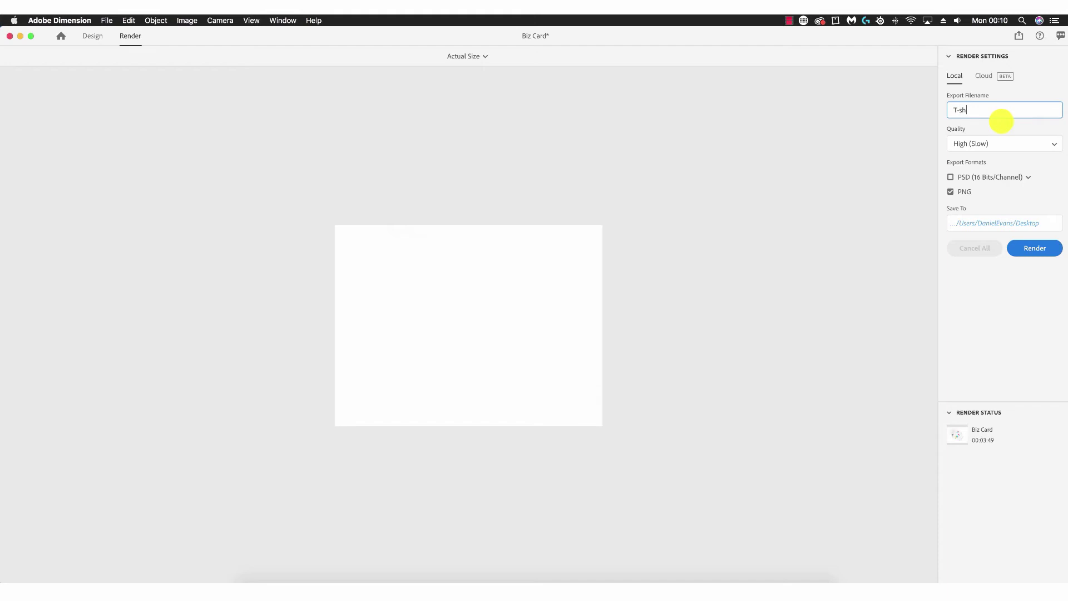
pyautogui.write('T-shirt')
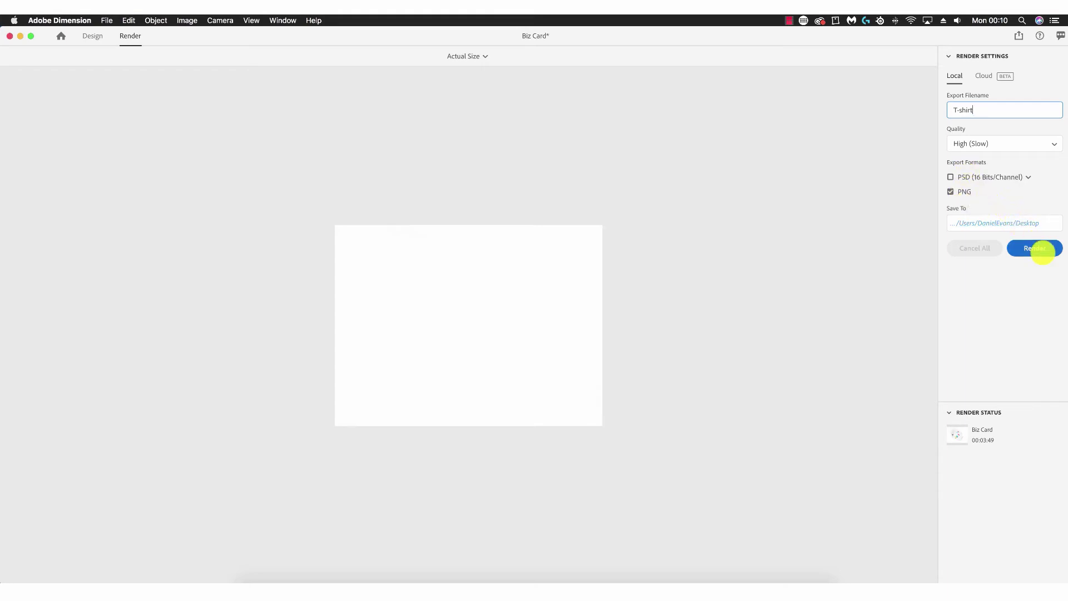
# Render the T-shirt scene, then hide the application and open the finished T-shirt.png from the desktop to view it
pyautogui.click(1041, 250)
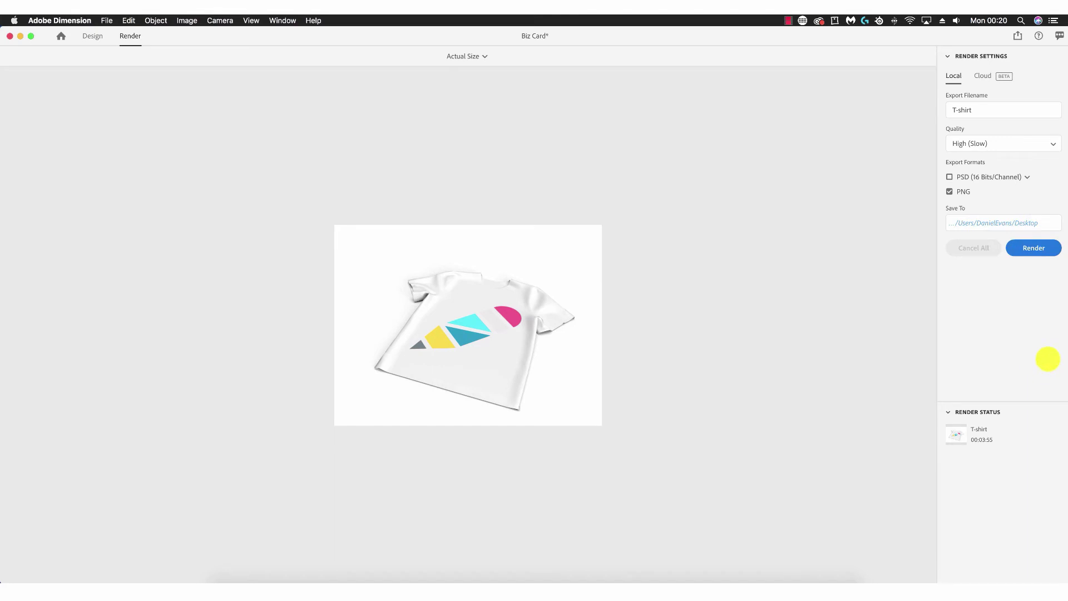
pyautogui.press('super+h')
pyautogui.click(1029, 124)
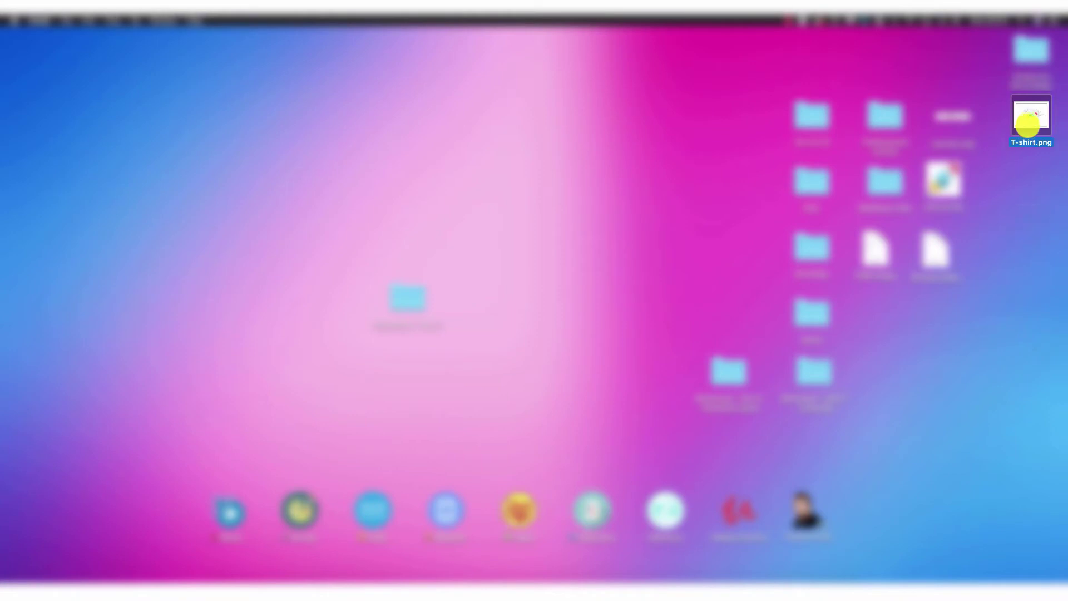
pyautogui.doubleClick(1029, 121)
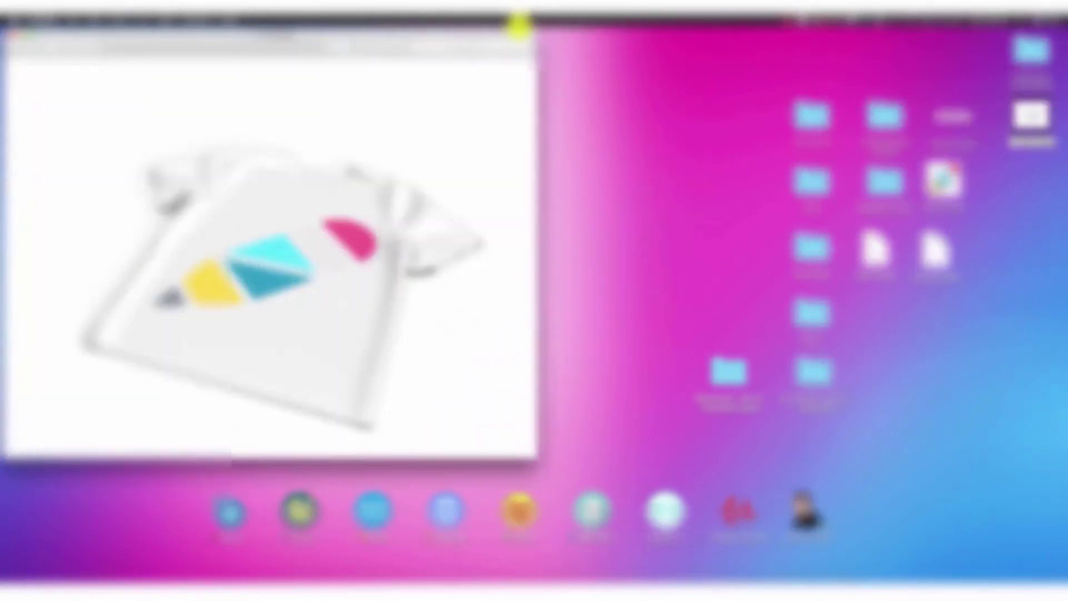
pyautogui.moveTo(518, 36); pyautogui.dragTo(748, 77)
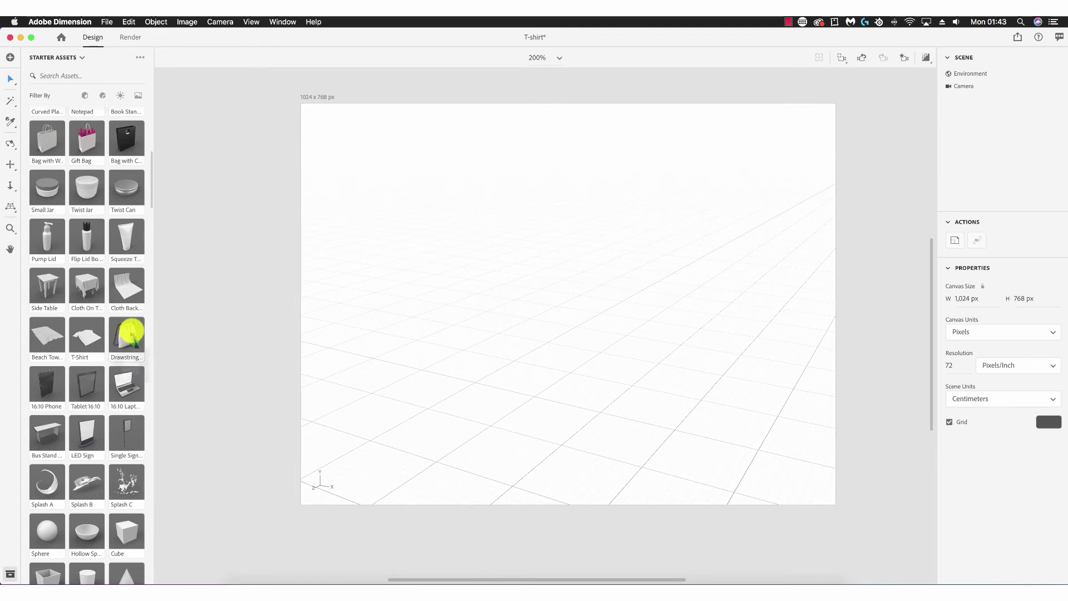
# Add the Drawstring Bag model to the scene, move it forward to about X 16.2 cm, Z 5.1 cm, and orbit the camera slightly around it
pyautogui.moveTo(129, 331); pyautogui.dragTo(562, 343)
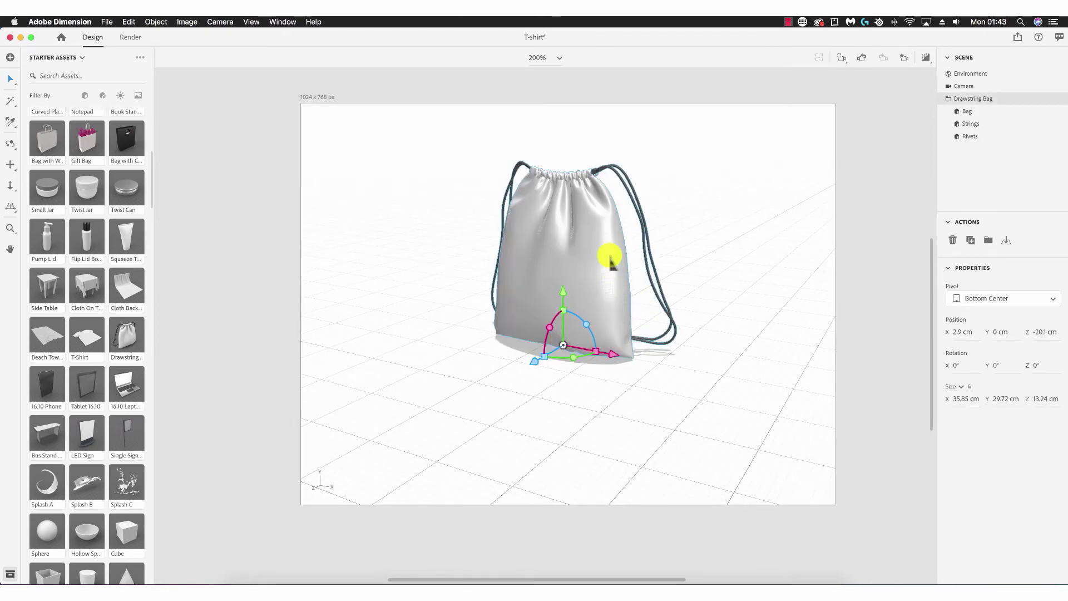
pyautogui.moveTo(604, 253); pyautogui.dragTo(609, 300)
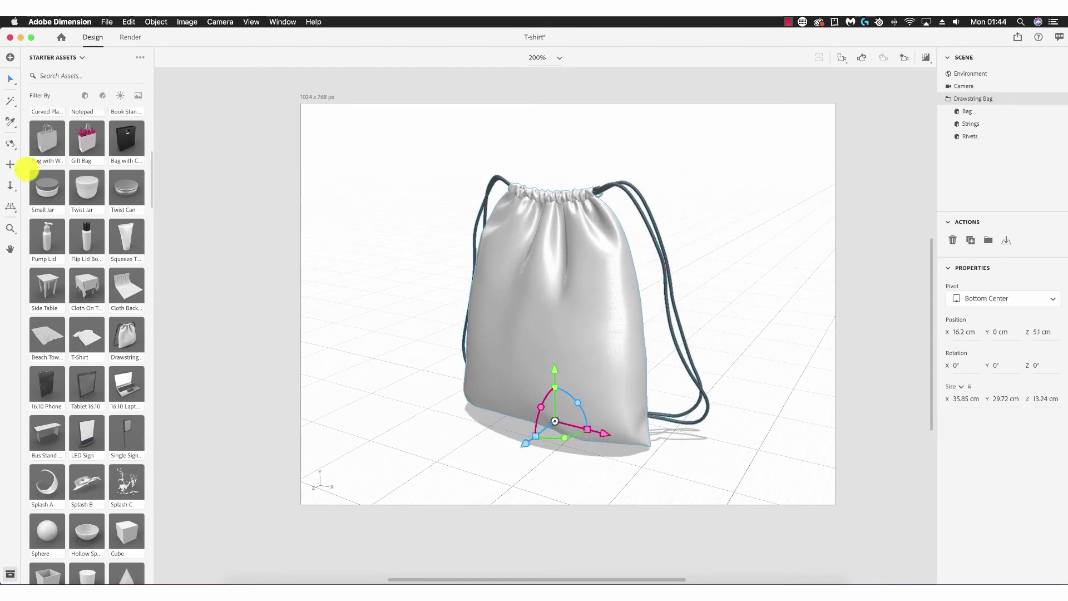
pyautogui.click(11, 143)
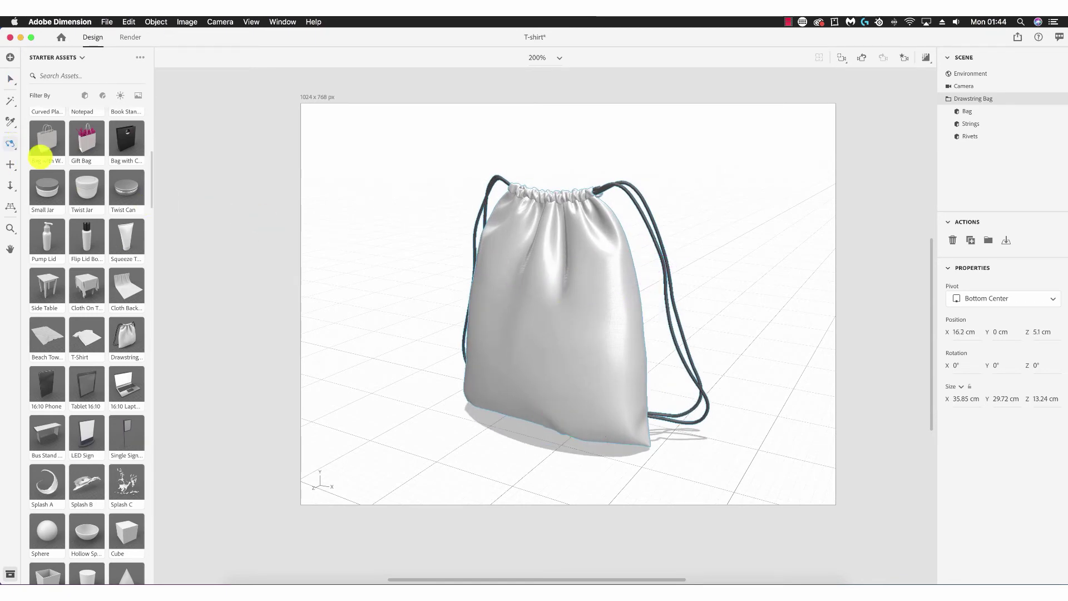
pyautogui.moveTo(632, 310); pyautogui.dragTo(503, 431)
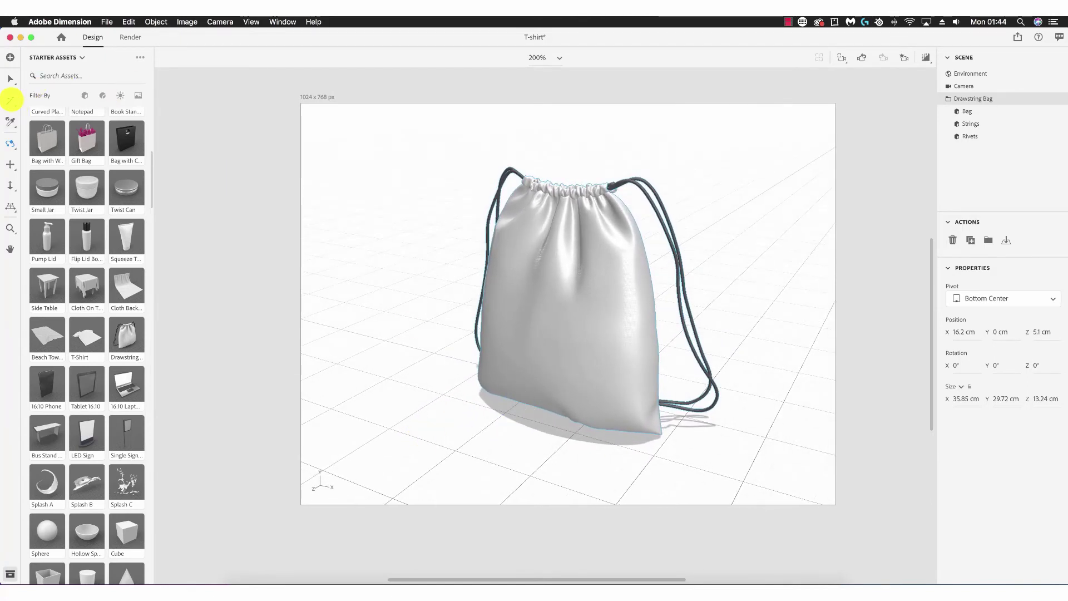
# Select the drawstring bag's front fabric with the Magic Wand and place the pencil logo image on it as a graphic
pyautogui.click(10, 100)
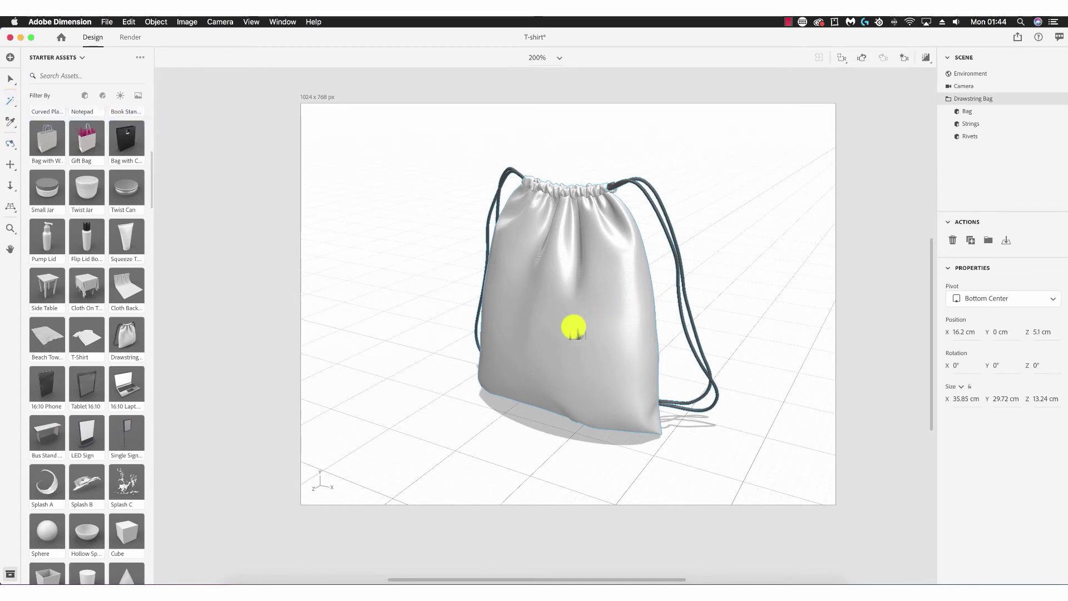
pyautogui.click(573, 331)
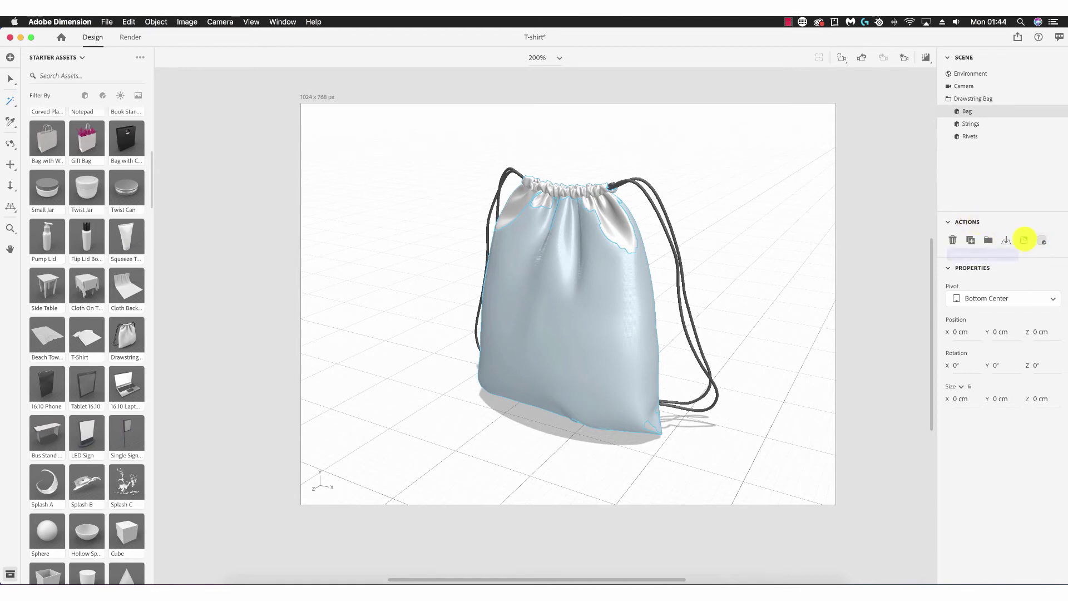
pyautogui.click(1024, 240)
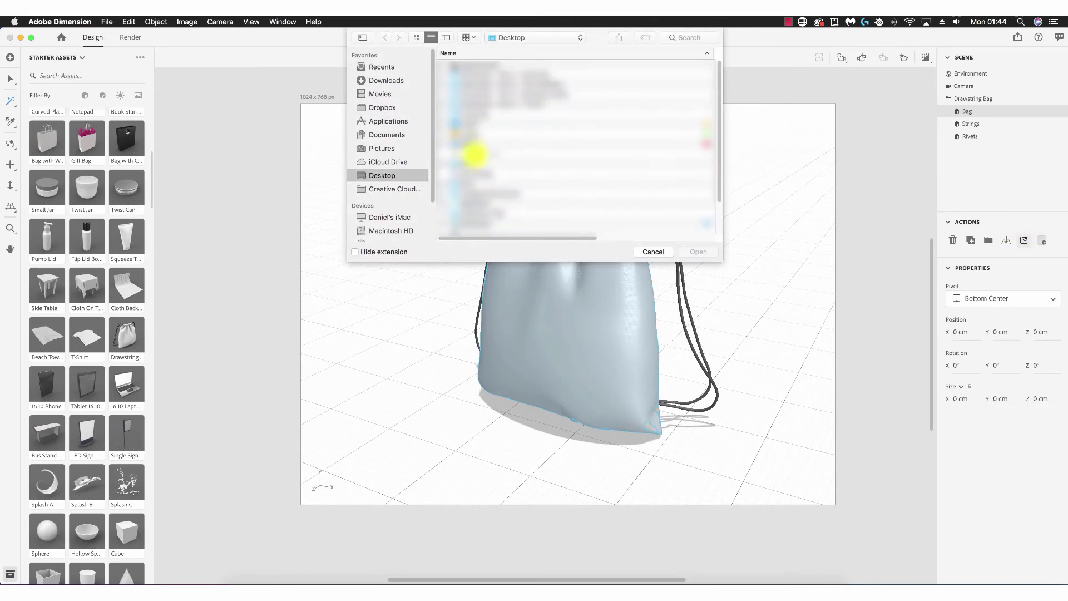
pyautogui.click(483, 173)
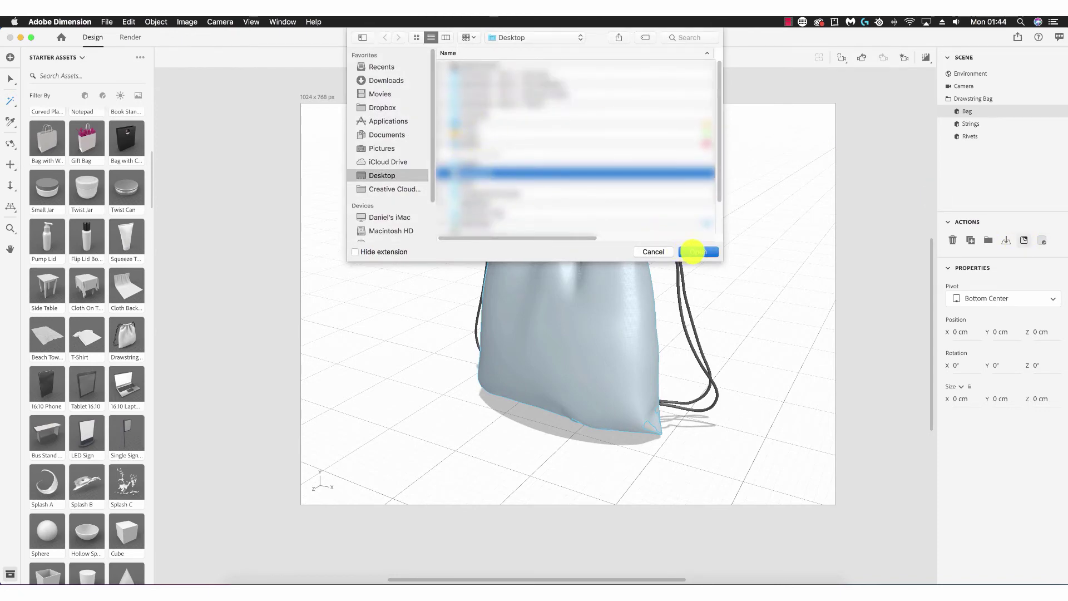
pyautogui.click(695, 252)
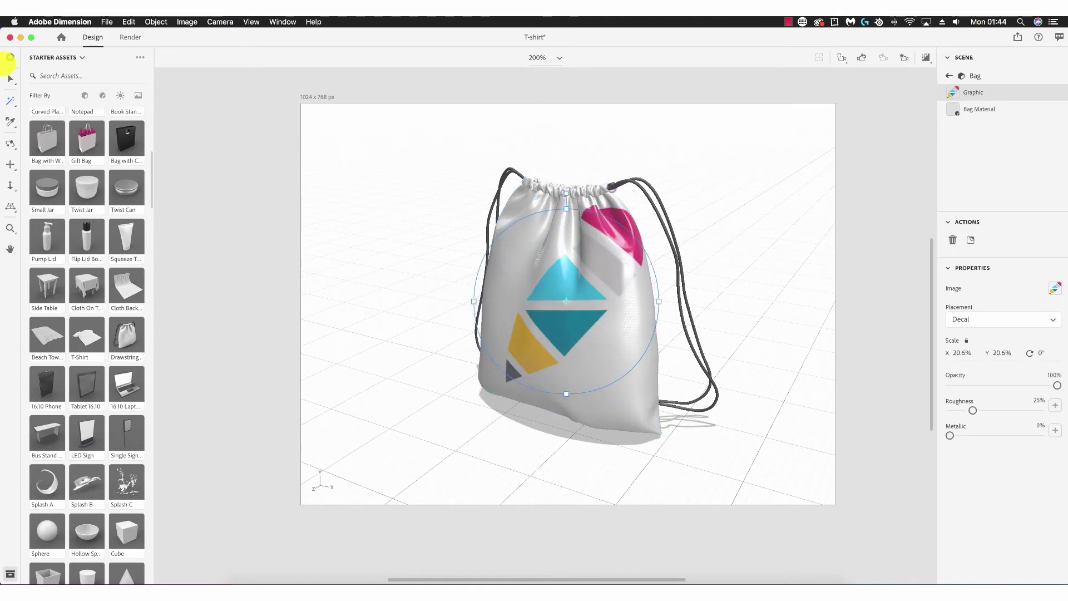
# Scale the drawstring bag's pencil graphic to about 14.9% by 15%, move it slightly down the front, and rotate it about 5°
pyautogui.click(10, 79)
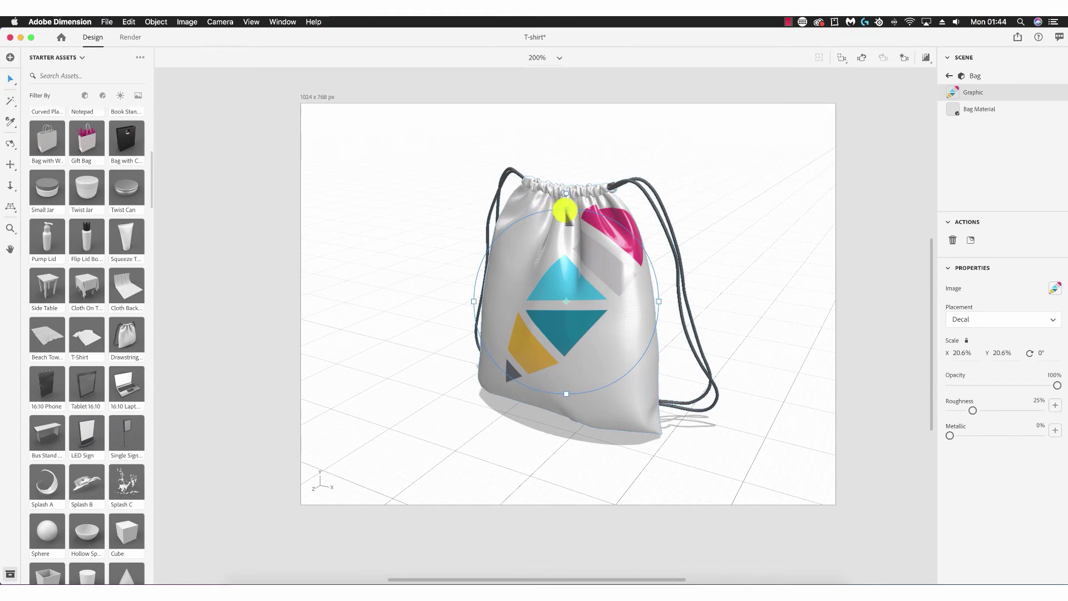
pyautogui.moveTo(566, 209); pyautogui.dragTo(566, 234)
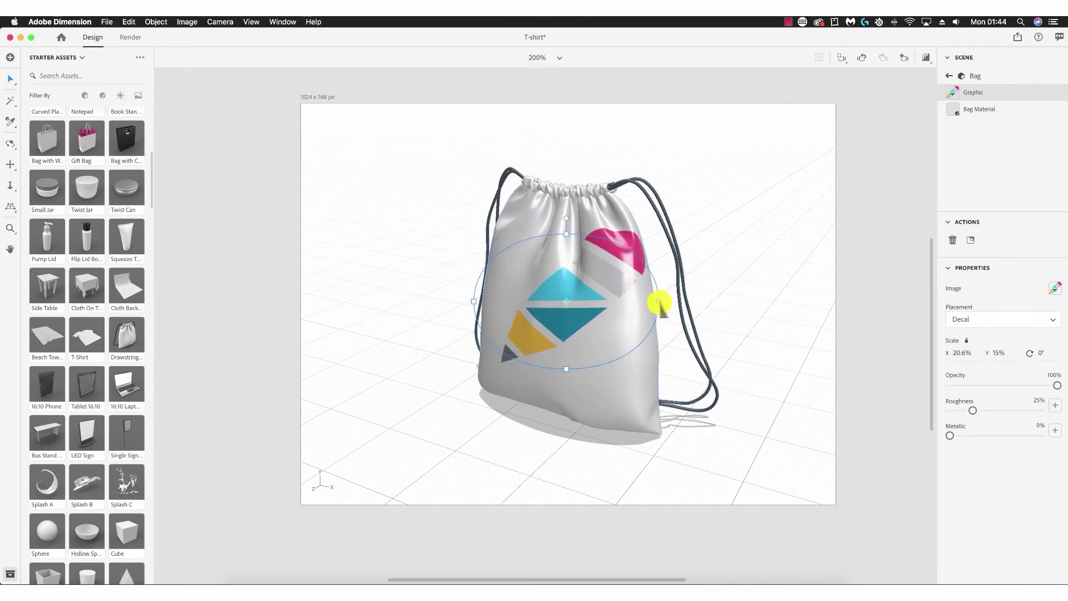
pyautogui.moveTo(660, 302); pyautogui.dragTo(594, 280)
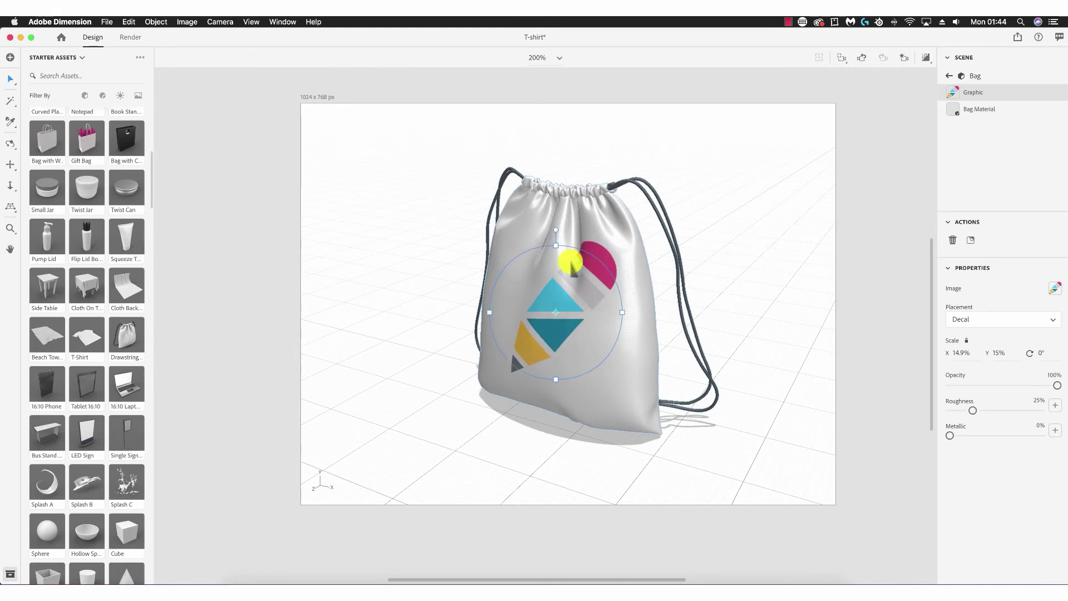
pyautogui.moveTo(573, 296); pyautogui.dragTo(571, 292)
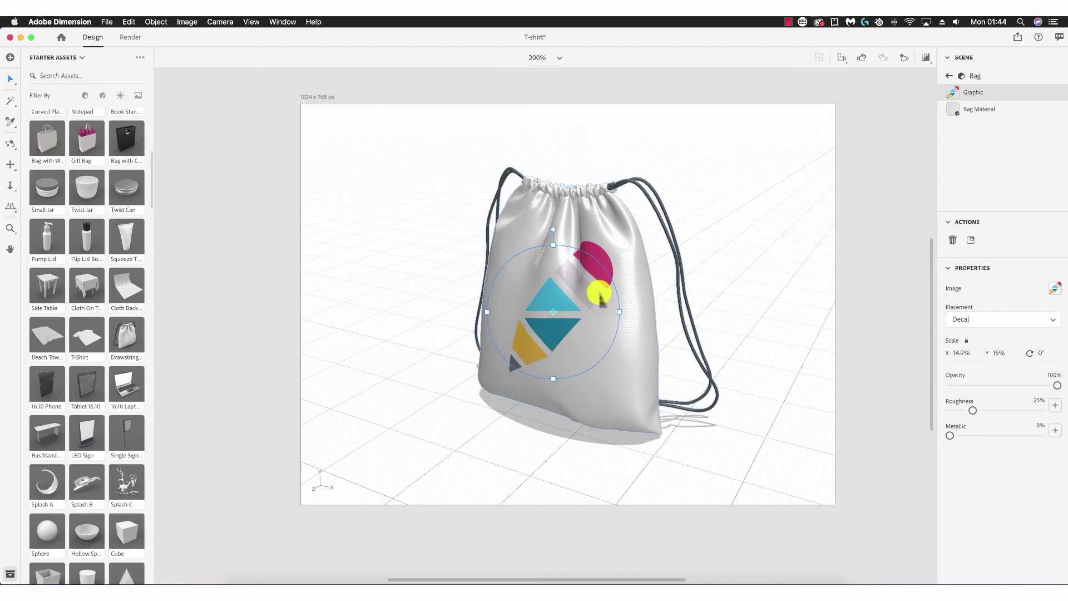
pyautogui.moveTo(554, 229); pyautogui.dragTo(560, 229)
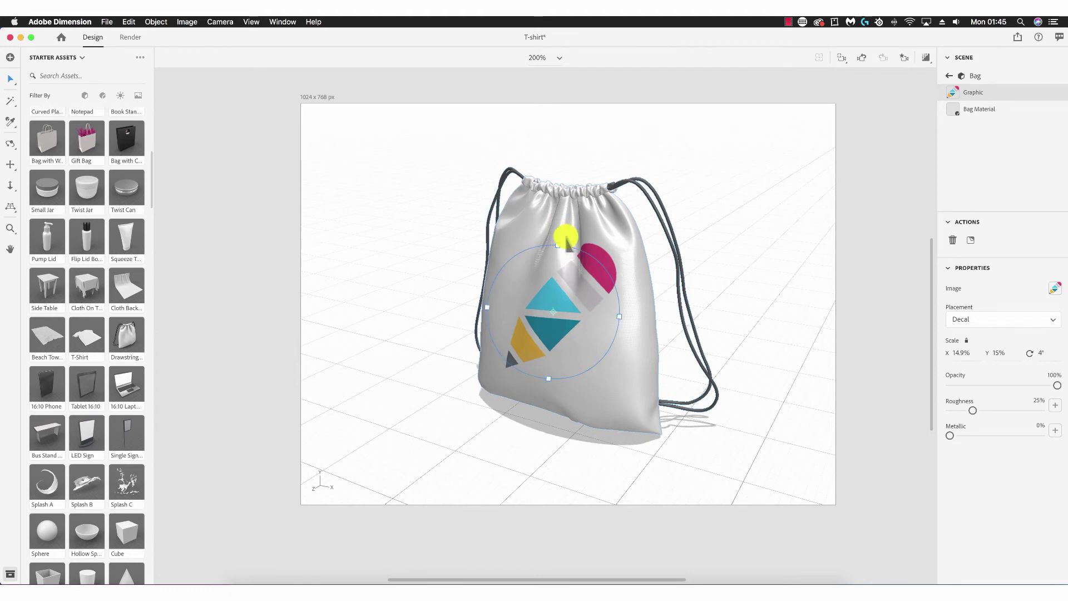
pyautogui.moveTo(558, 245)
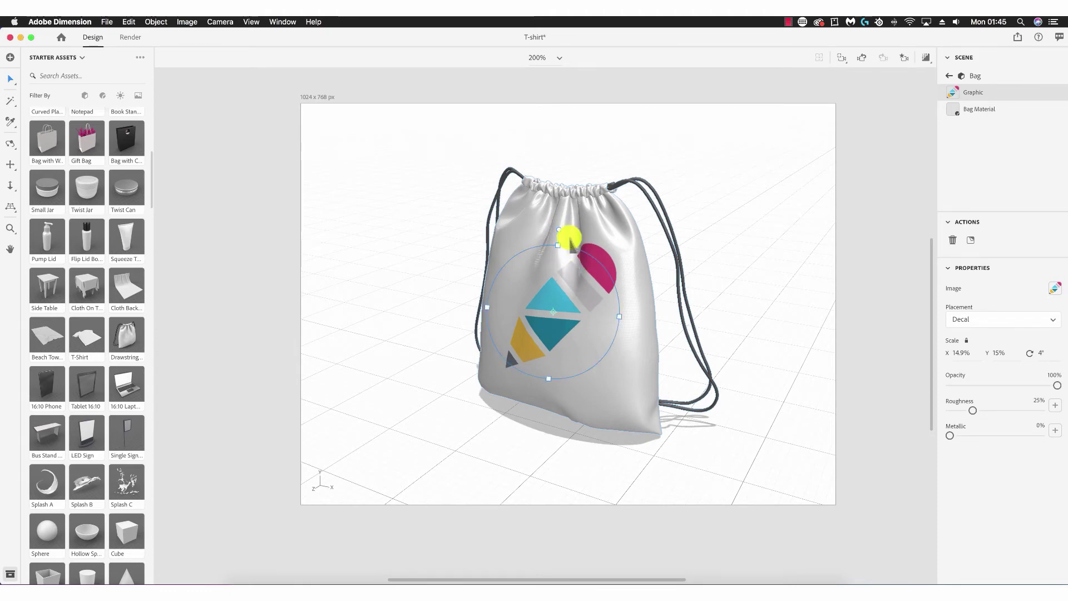
pyautogui.moveTo(558, 229); pyautogui.dragTo(562, 229)
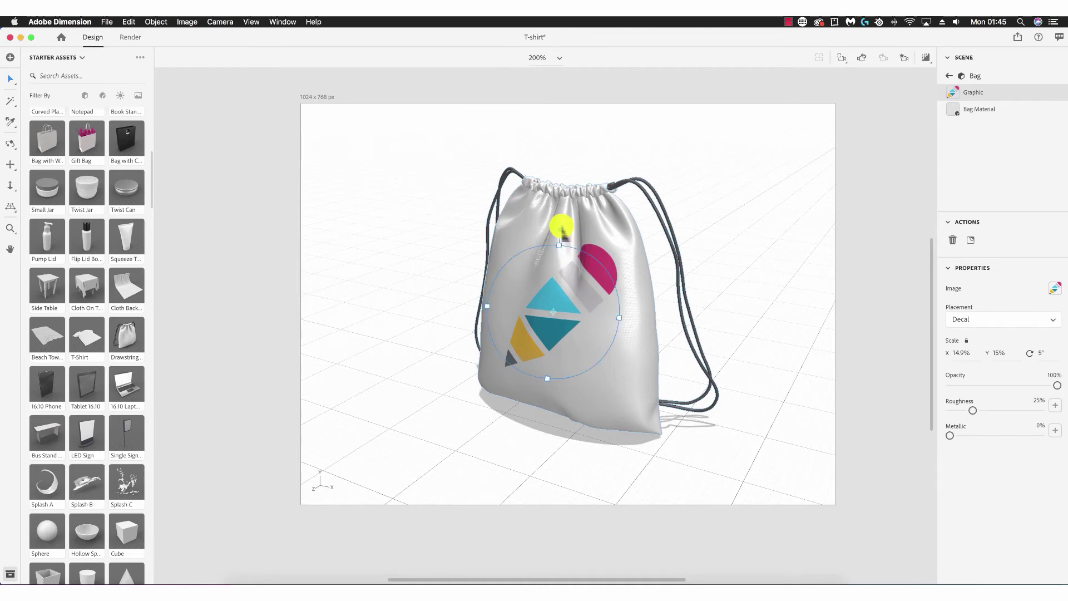
# In Render mode, set the export filename to Drawstring Bag and render the scene as a PNG
pyautogui.click(130, 37)
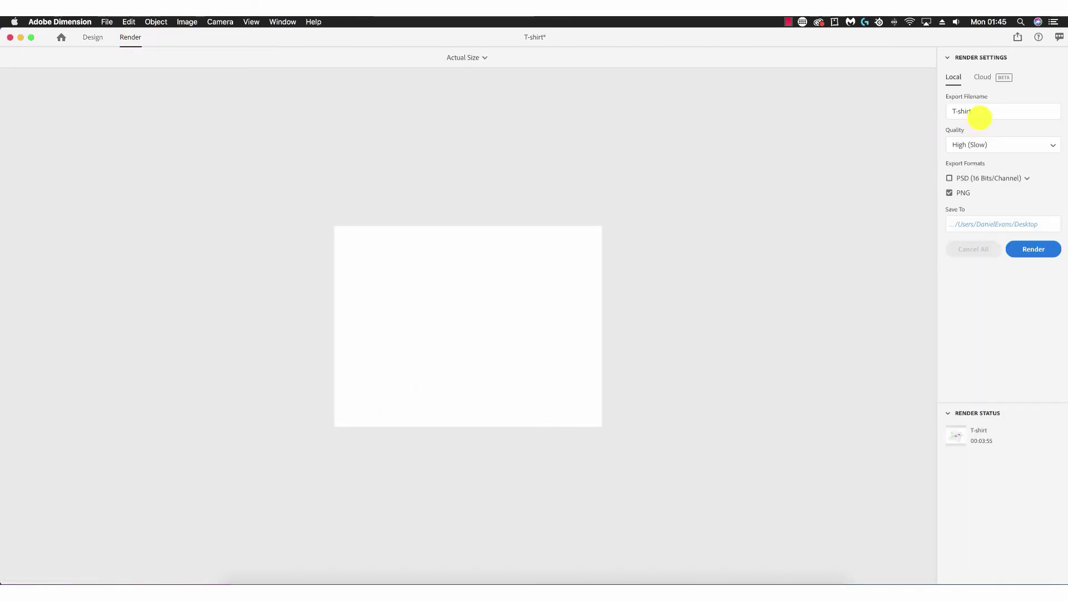
pyautogui.tripleClick(983, 112)
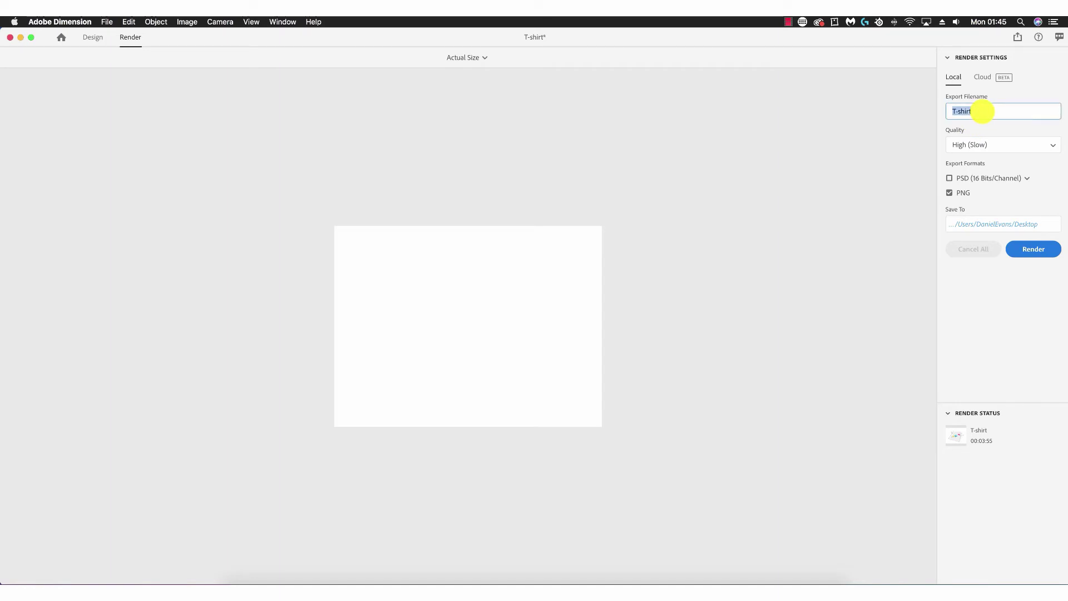
pyautogui.write('Draws')
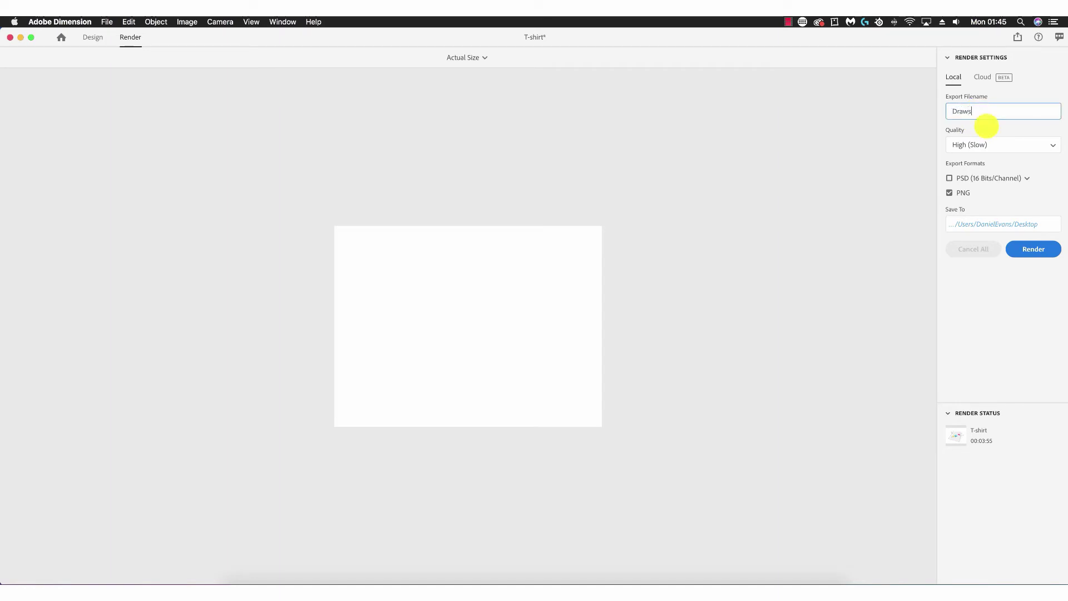
pyautogui.write('tring Bag')
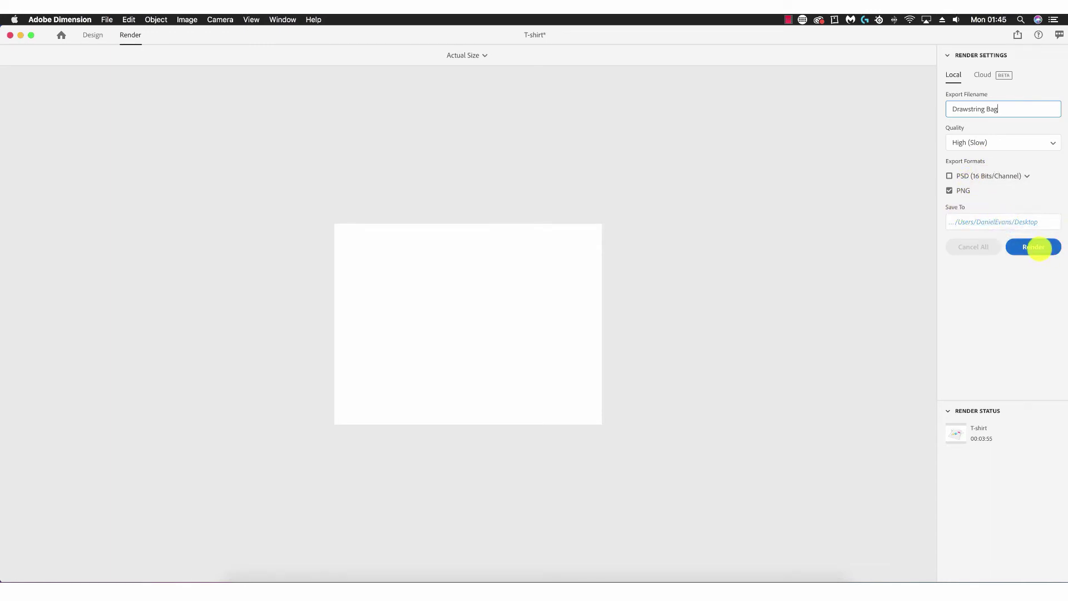
pyautogui.click(1035, 247)
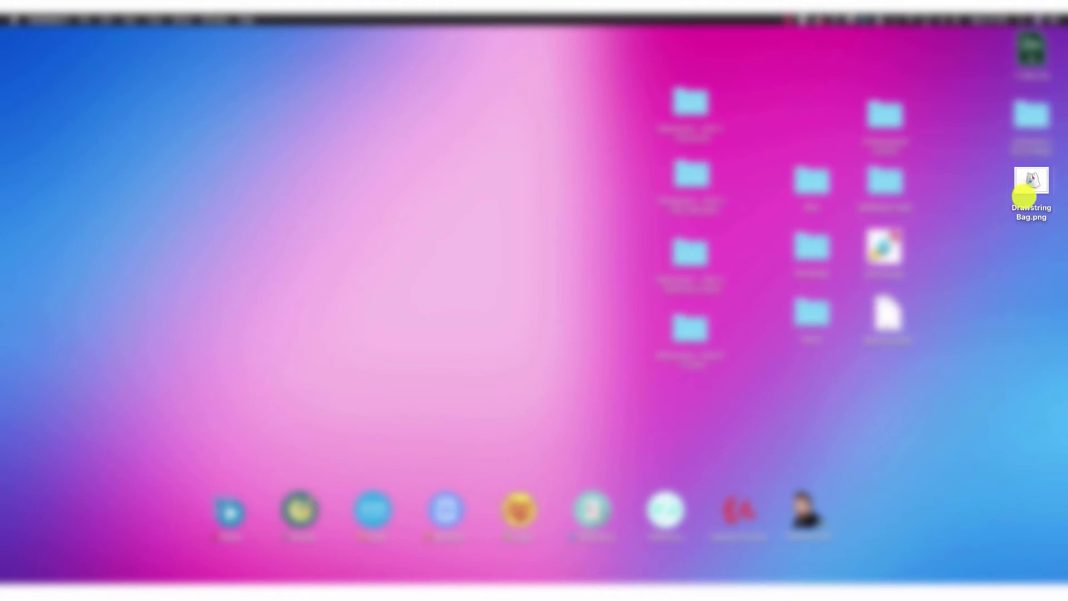
# Open the rendered Drawstring Bag.png from the desktop and move its preview window to view it
pyautogui.click(1030, 185)
pyautogui.doubleClick(1029, 185)
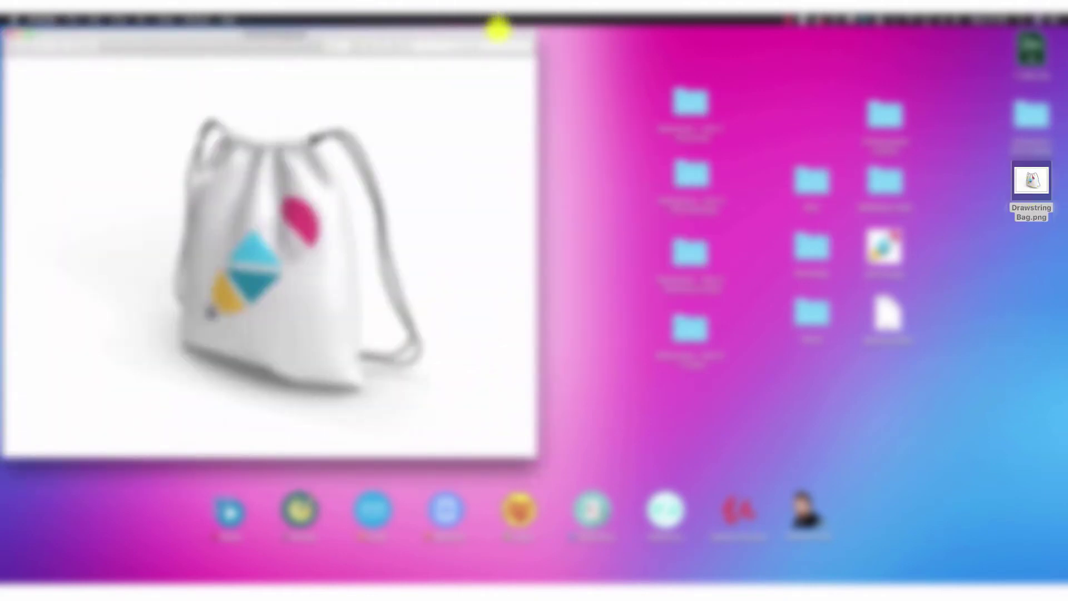
pyautogui.moveTo(498, 30); pyautogui.dragTo(779, 91)
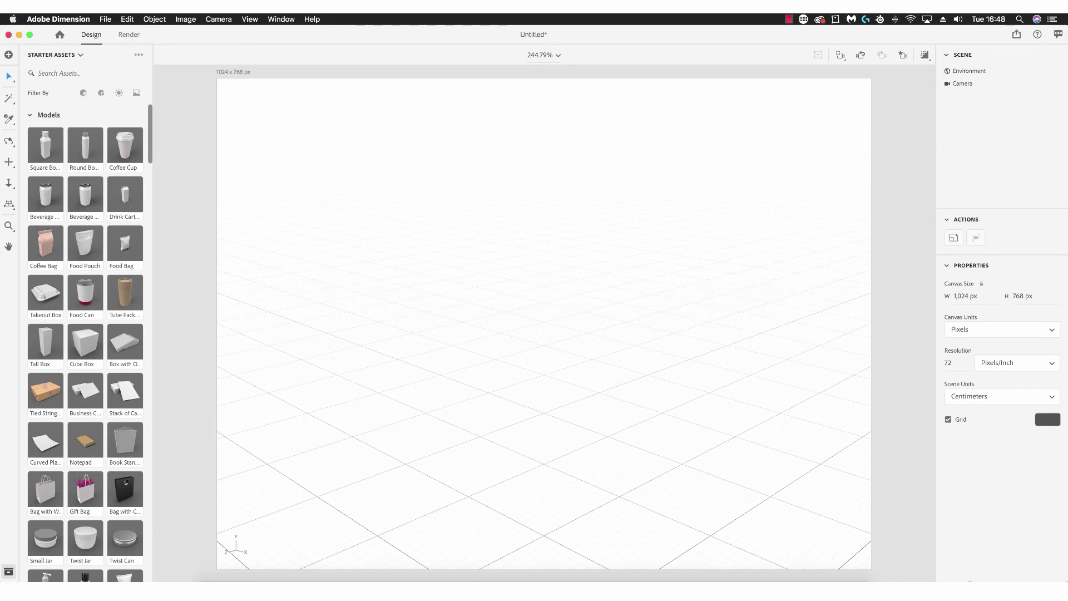
# Set the bright wooden Table image from the starter assets as the background of the new scene
pyautogui.scroll(-20, 85, 334)
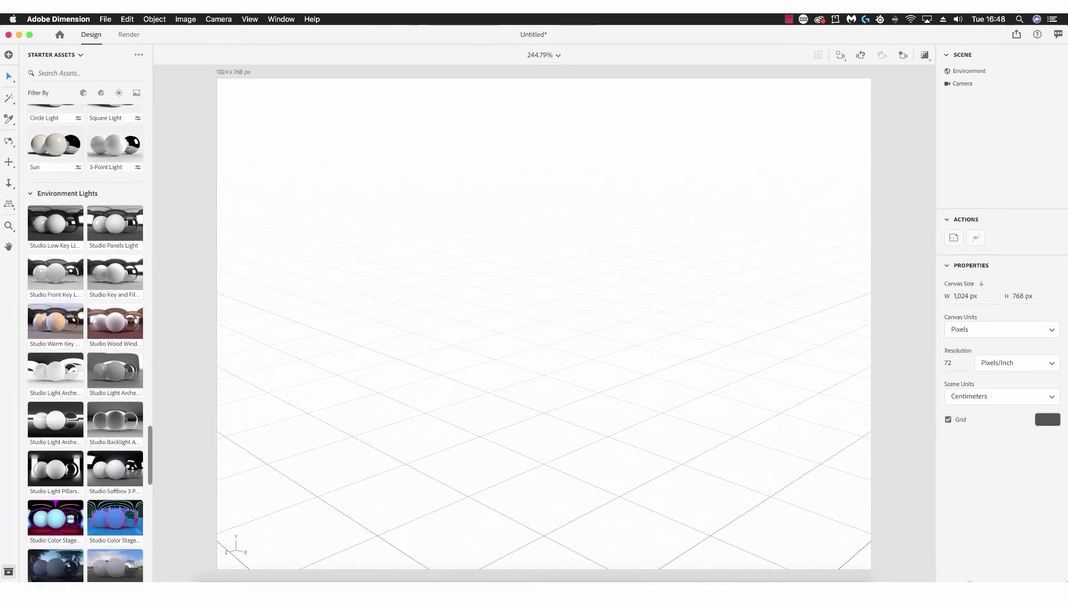
pyautogui.scroll(-10, 85, 343)
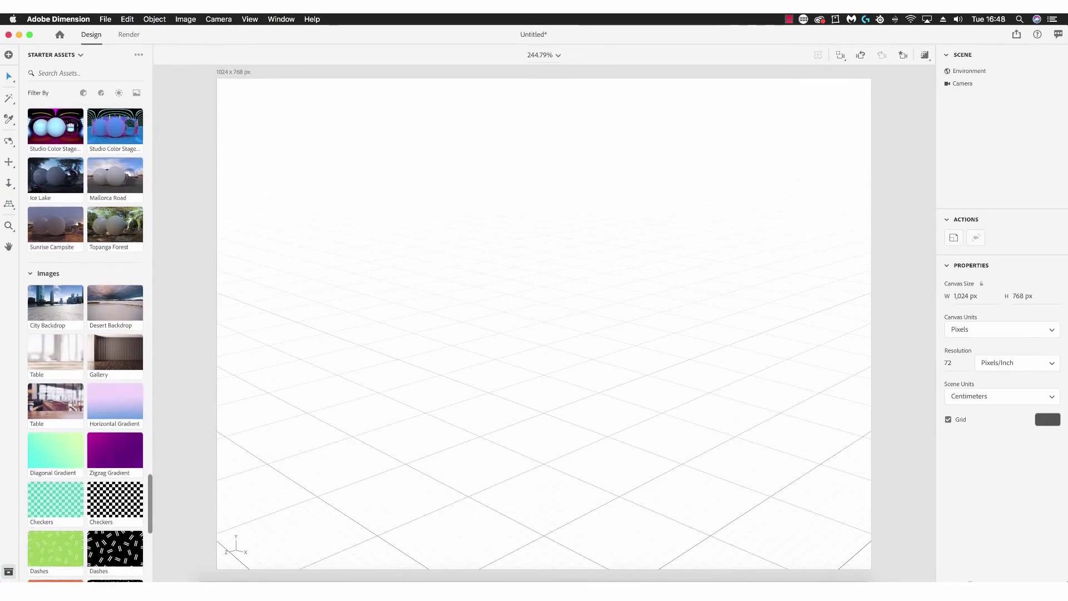
pyautogui.scroll(-2, 167, 520)
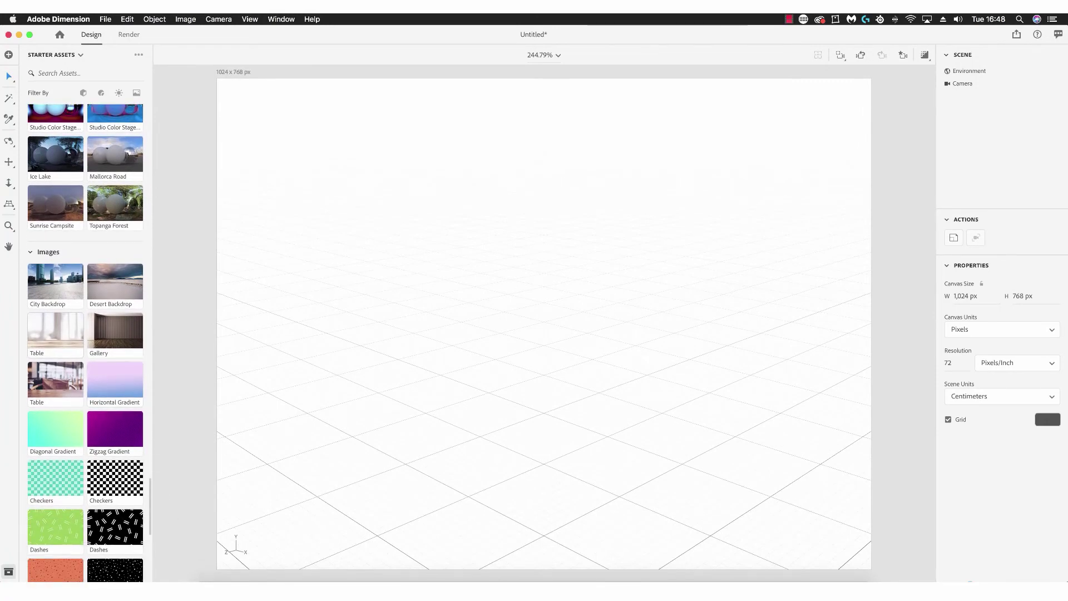
pyautogui.click(55, 334)
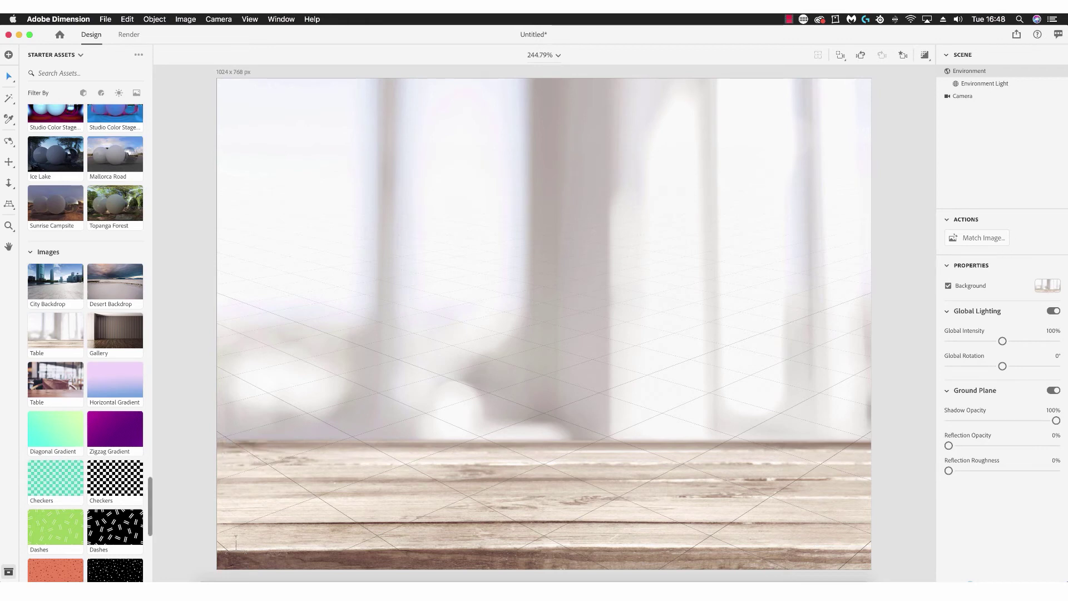
# Add the Gift Bag model to the scene and move it forward on the table to about X 11.5 cm, Z 13.4 cm
pyautogui.scroll(15, 86, 343)
pyautogui.scroll(4, 85, 343)
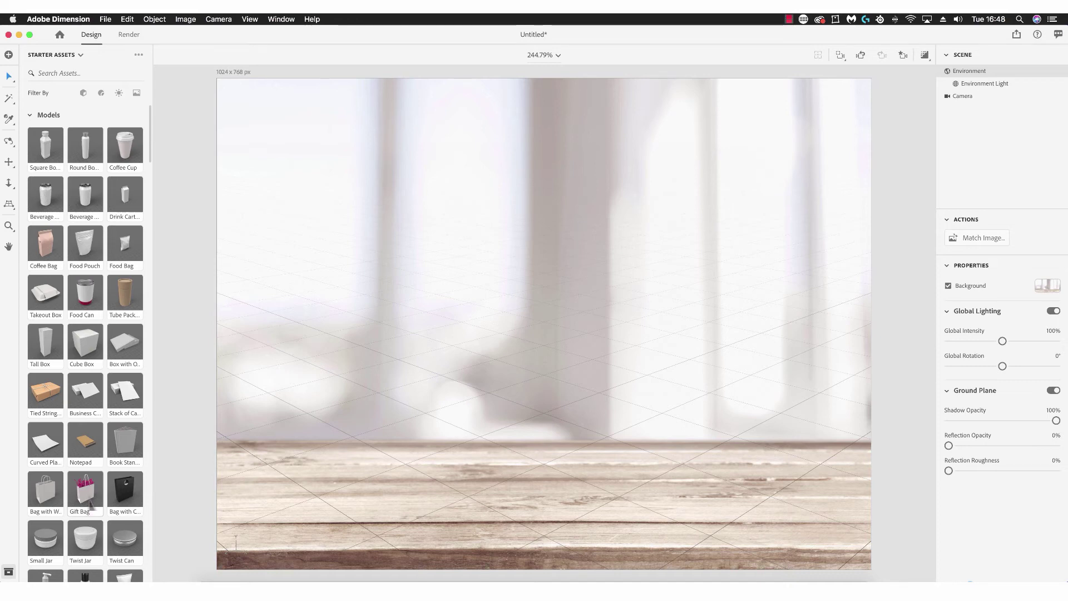
pyautogui.moveTo(85, 490); pyautogui.dragTo(513, 453)
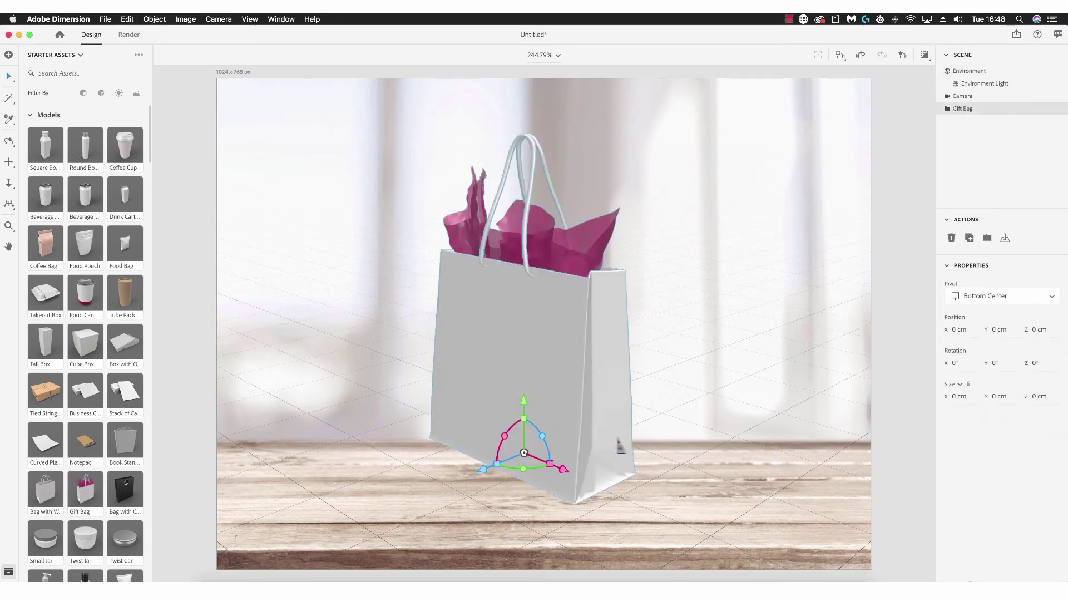
pyautogui.moveTo(591, 409); pyautogui.dragTo(604, 439)
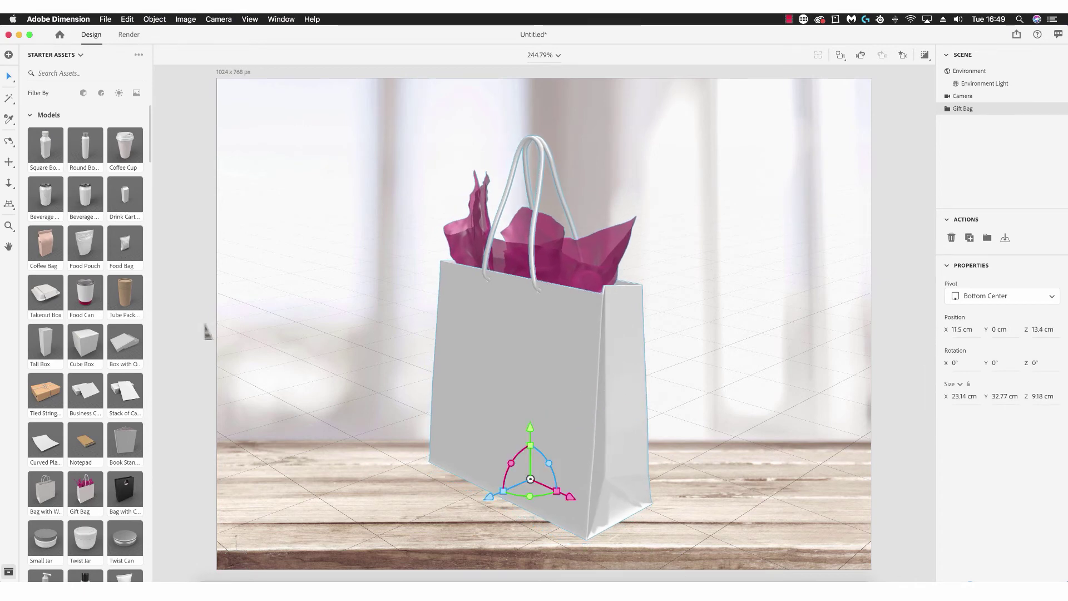
# Orbit the camera to a lower, more front-on view of the gift bag and dolly in slightly
pyautogui.press('1')
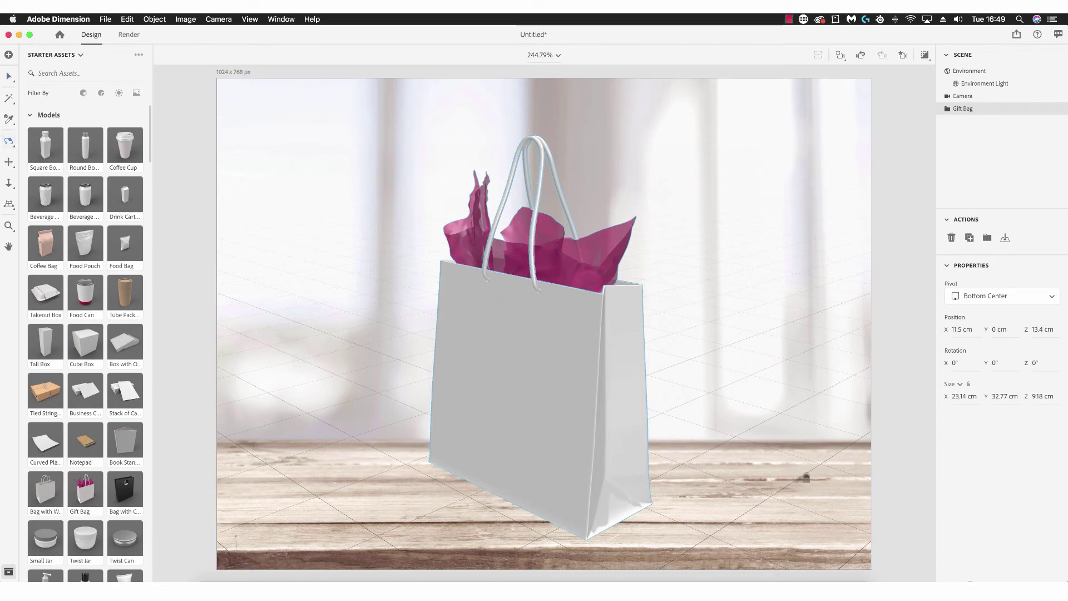
pyautogui.moveTo(754, 484)
pyautogui.mouseDown()
pyautogui.moveTo(760, 427)
pyautogui.moveTo(765, 477)
pyautogui.moveTo(761, 462)
pyautogui.moveTo(734, 488)
pyautogui.mouseUp()
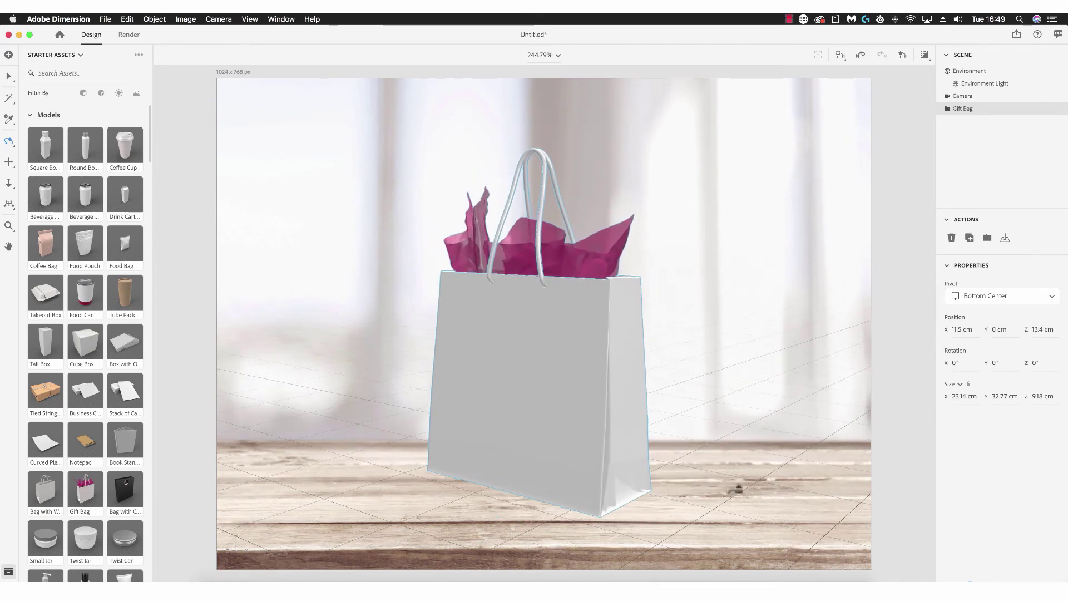
pyautogui.click(8, 182)
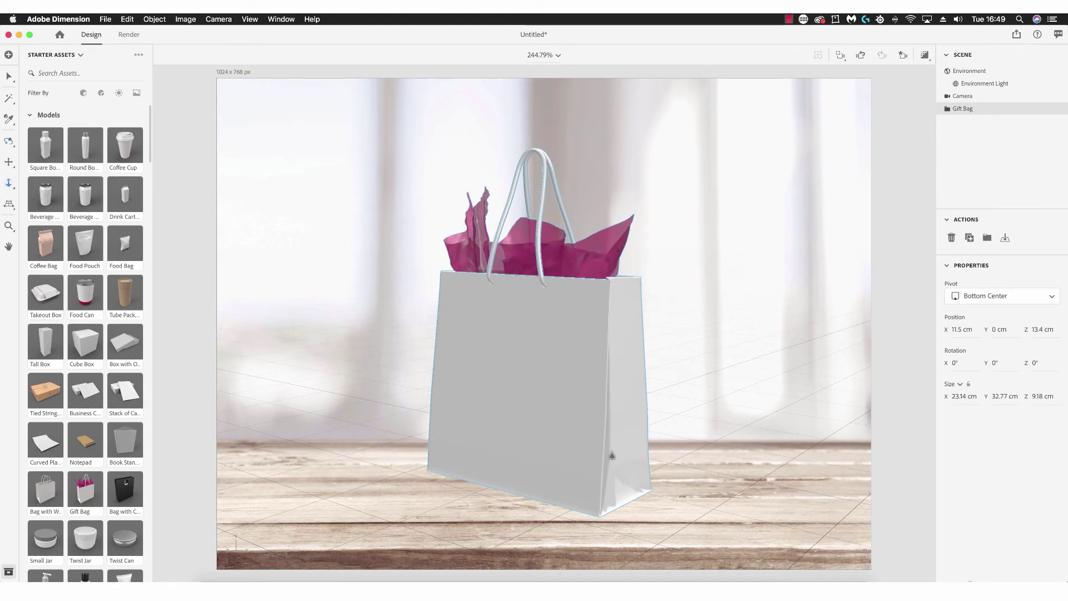
pyautogui.moveTo(612, 456); pyautogui.dragTo(606, 440)
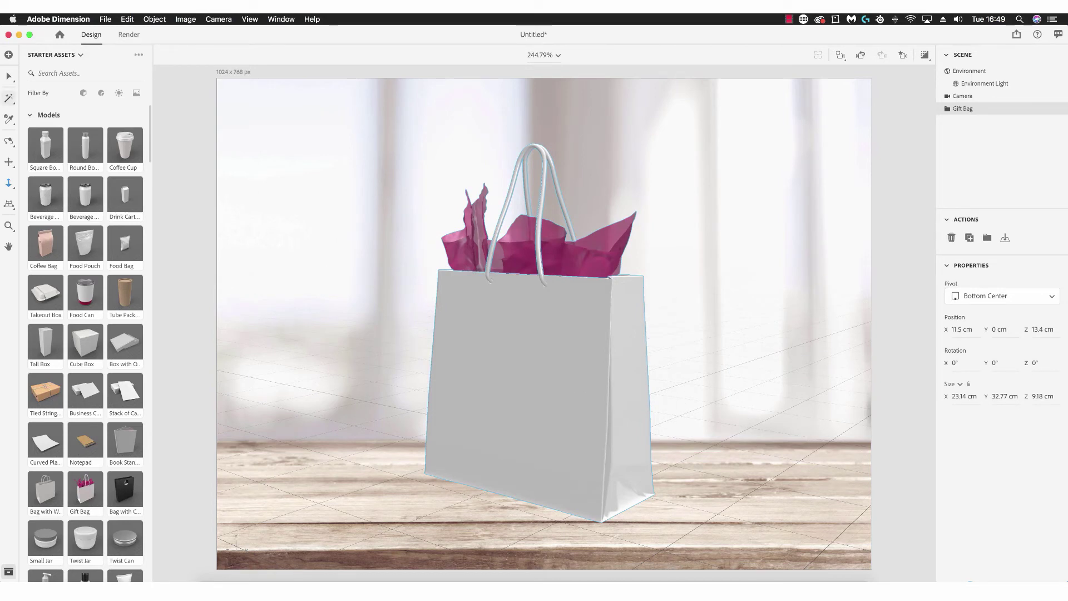
# Select the white Bag part of the Gift Bag and place the pencil logo from the Desktop on it as a graphic
pyautogui.press('w')
pyautogui.click(529, 398)
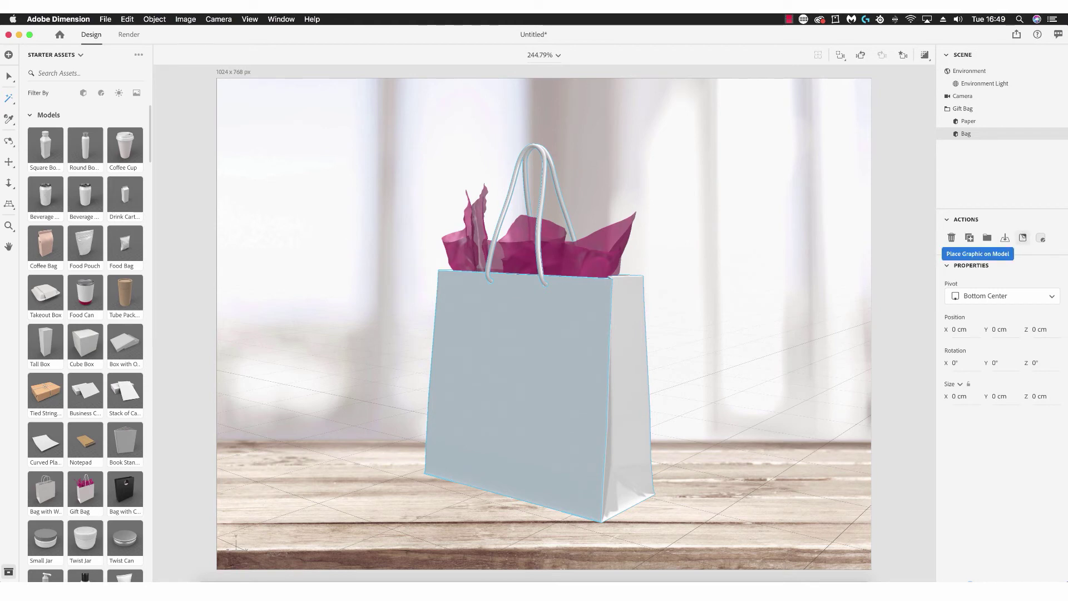
pyautogui.click(1023, 238)
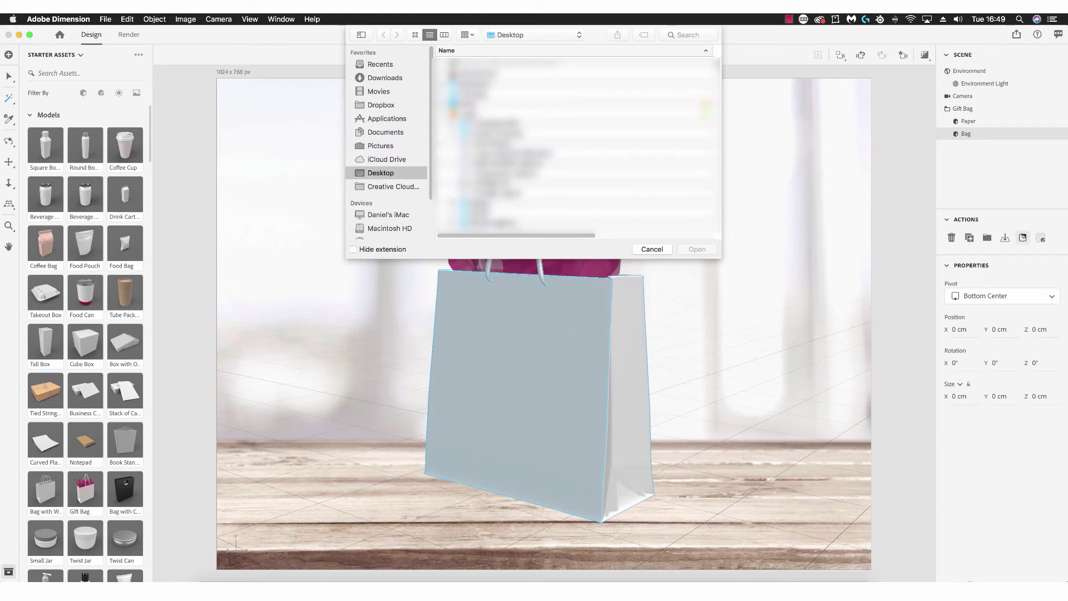
pyautogui.scroll(-2, 576, 144)
pyautogui.click(576, 173)
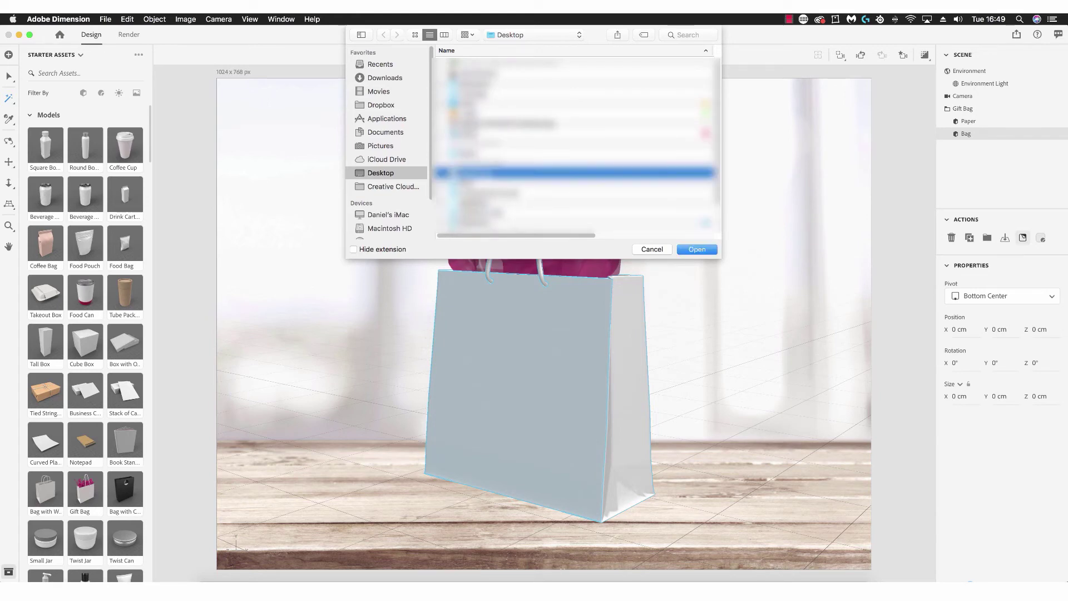
pyautogui.press('Return')
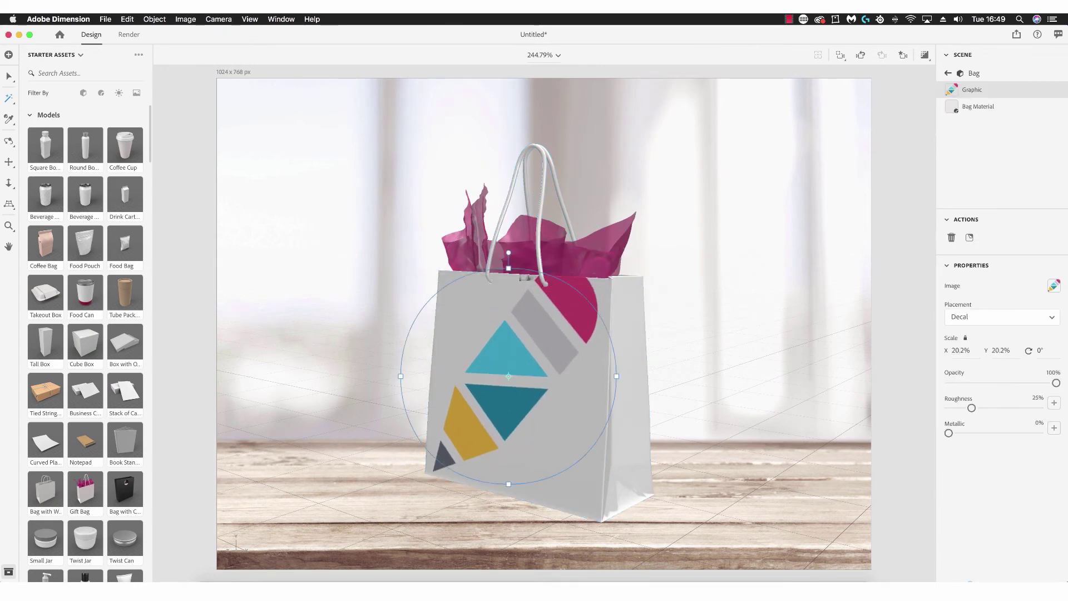
# Scale the logo decal to about 17.2% by 14.5% so it fits the front of the gift bag, and deselect it
pyautogui.moveTo(511, 277); pyautogui.dragTo(511, 308)
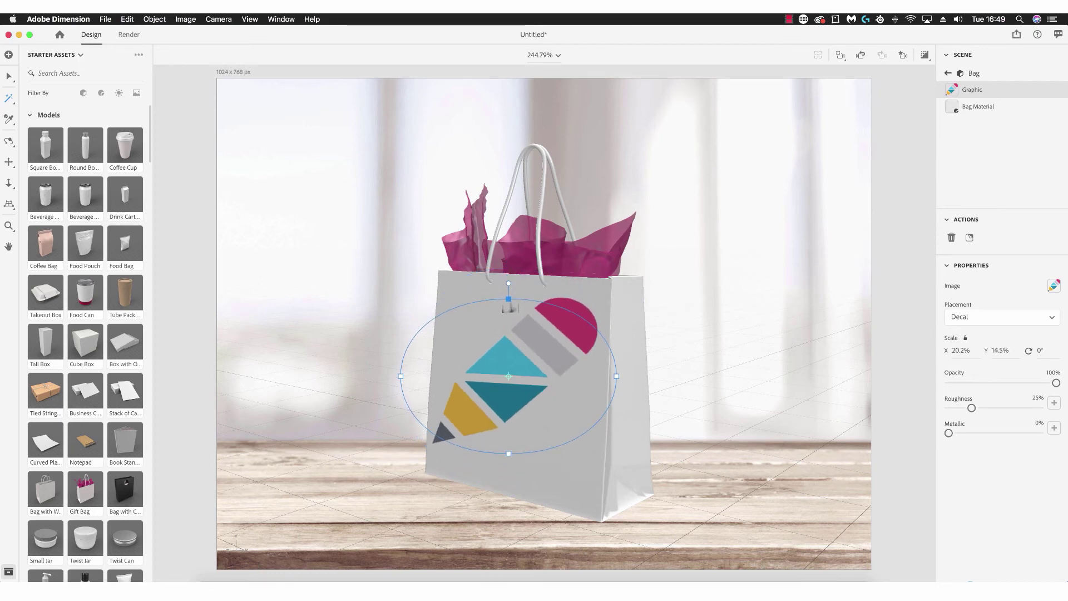
pyautogui.moveTo(616, 377); pyautogui.dragTo(598, 376)
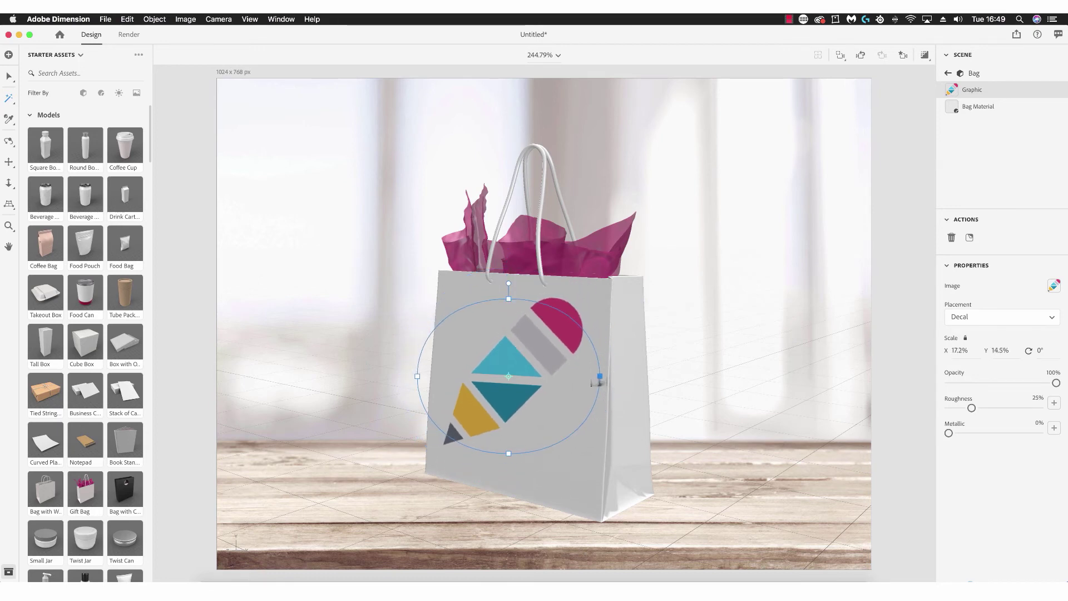
pyautogui.click(906, 355)
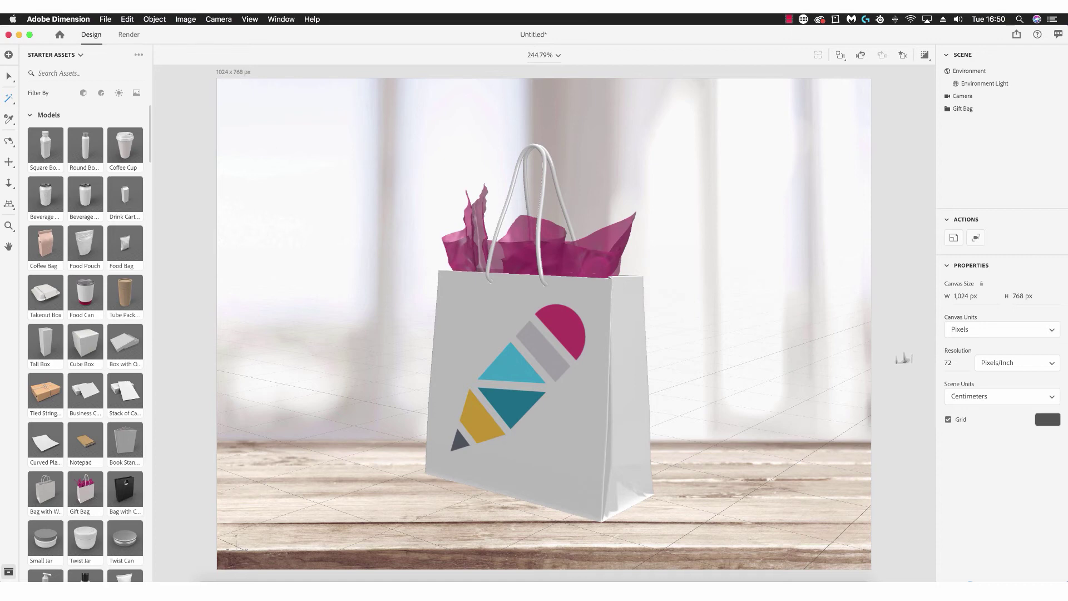
# Render the scene as a PNG only, with the export filename Gift Basg, and open the rendered image from the desktop
pyautogui.click(130, 35)
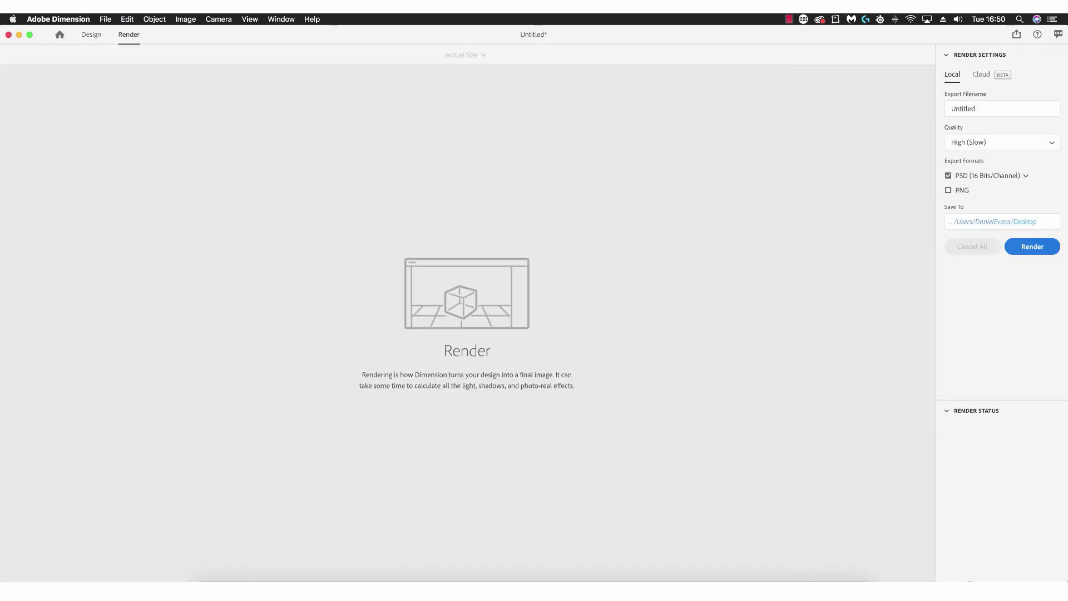
pyautogui.click(1003, 109)
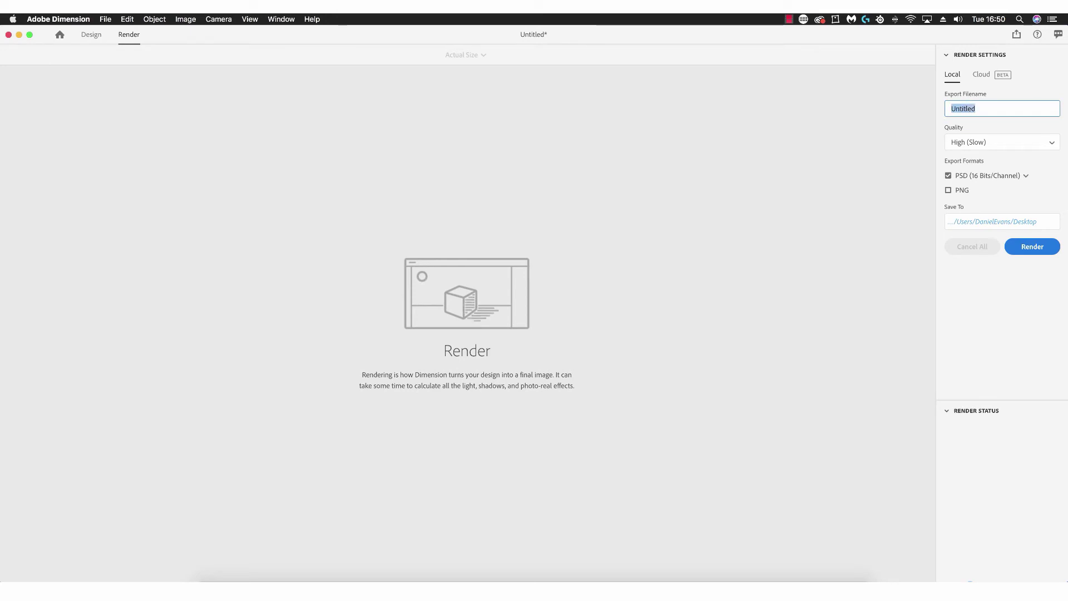
pyautogui.write('Gift Basg')
pyautogui.click(948, 175)
pyautogui.click(948, 190)
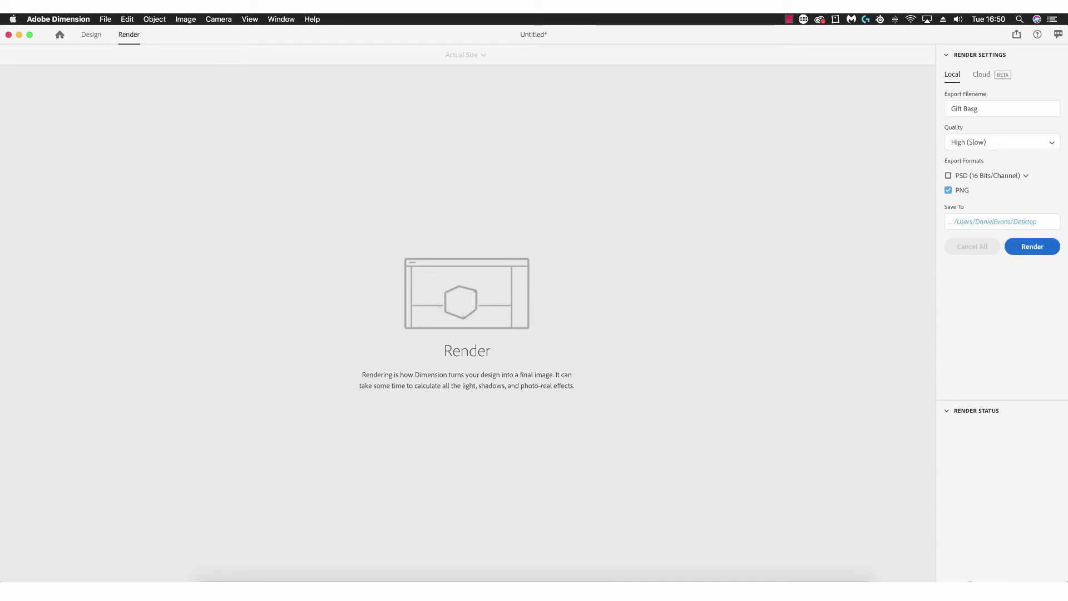
pyautogui.click(1036, 249)
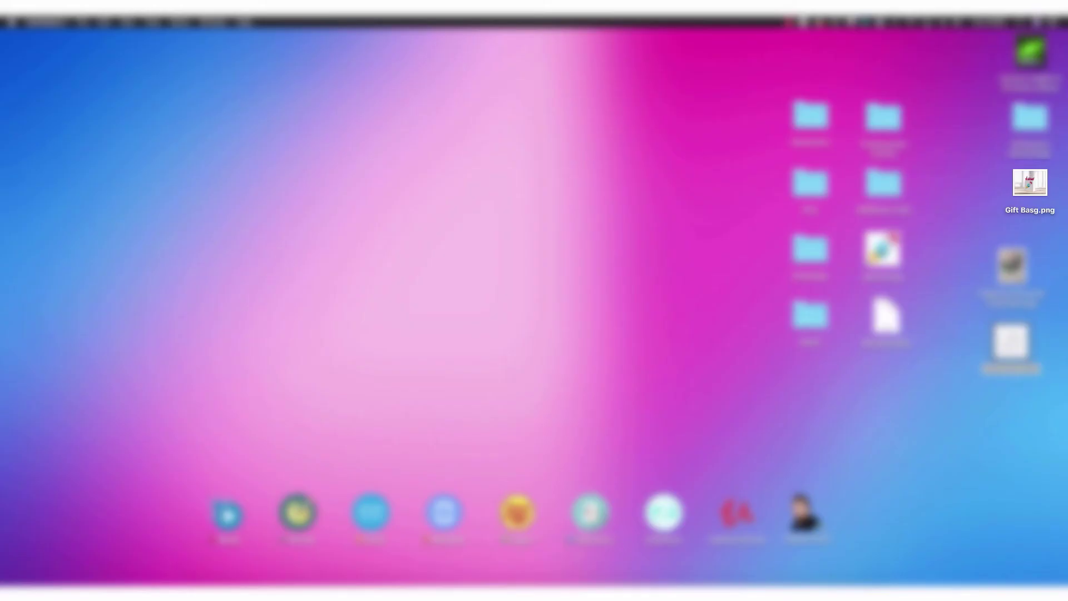
pyautogui.click(1030, 184)
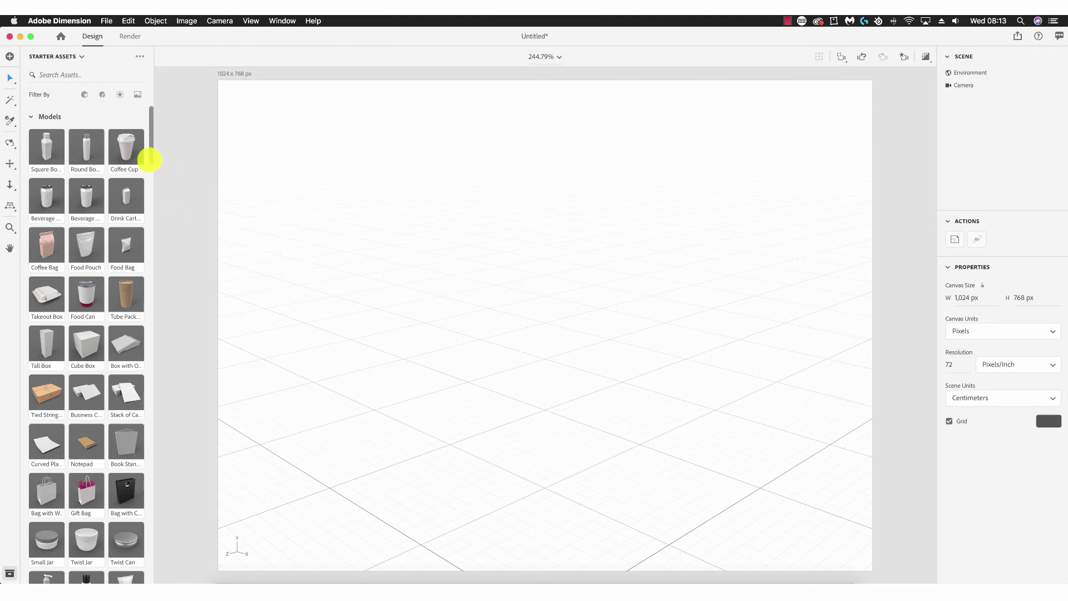
# In the new scene, set the café Table image as background and place a Cube Box on the table at about X 1.7 cm, Z 2.7 cm
pyautogui.moveTo(149, 159); pyautogui.dragTo(157, 530)
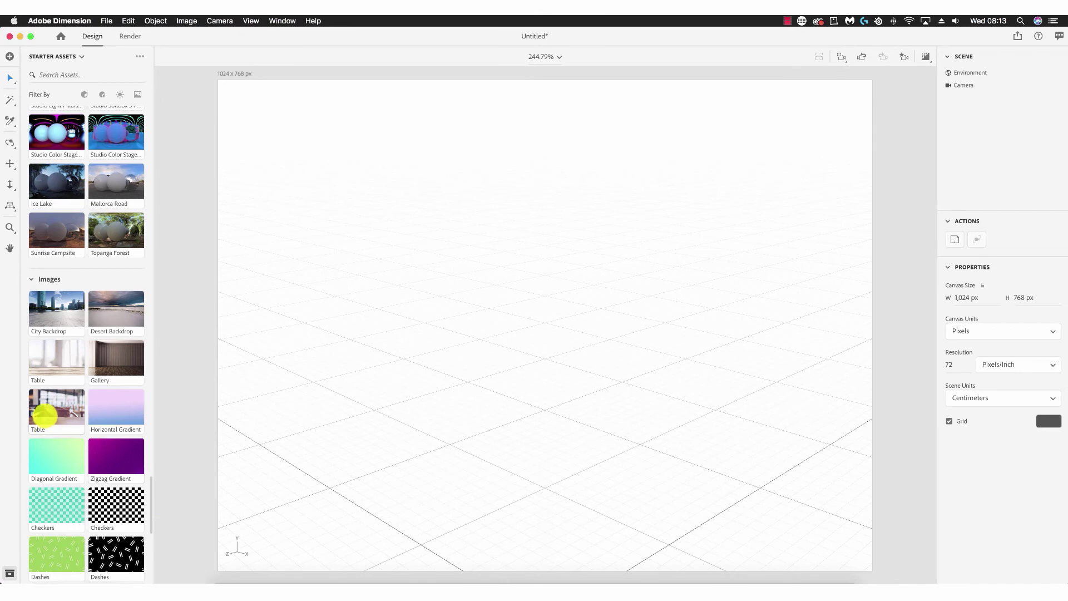
pyautogui.click(44, 415)
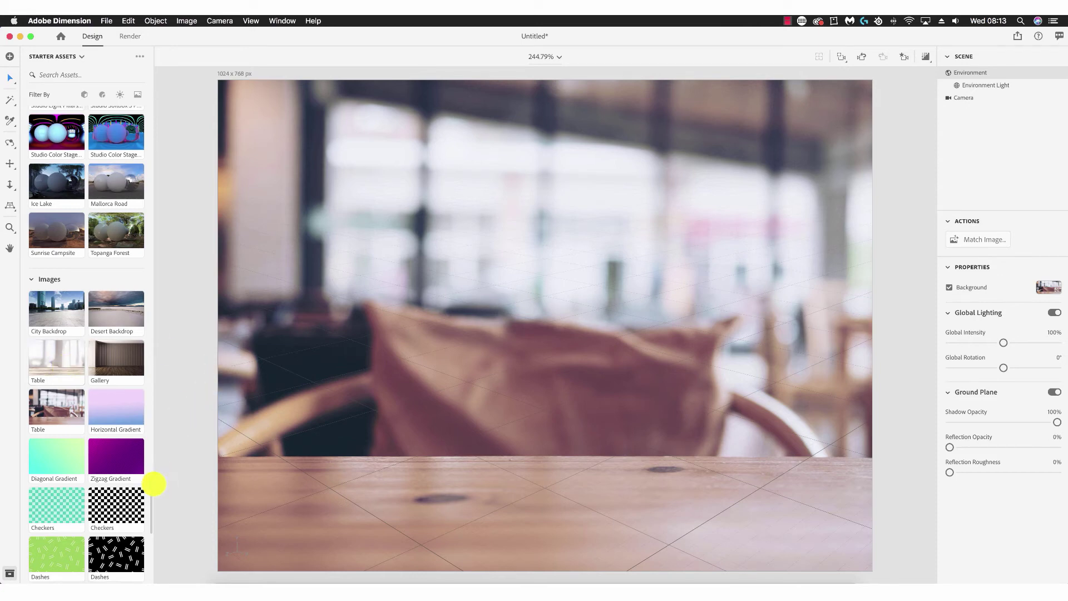
pyautogui.moveTo(154, 484); pyautogui.dragTo(175, 131)
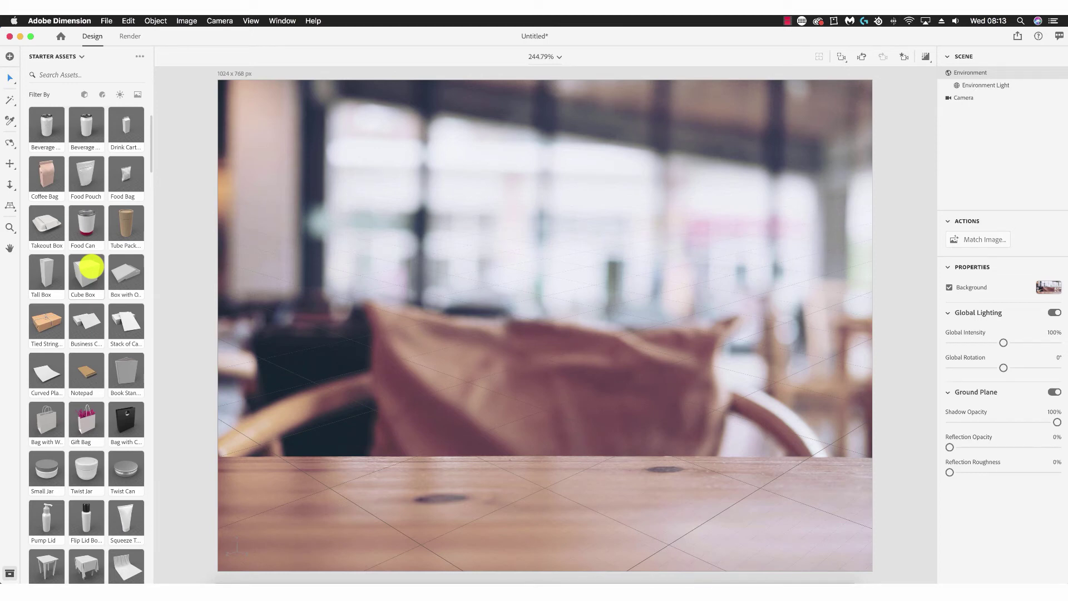
pyautogui.moveTo(89, 269); pyautogui.dragTo(541, 492)
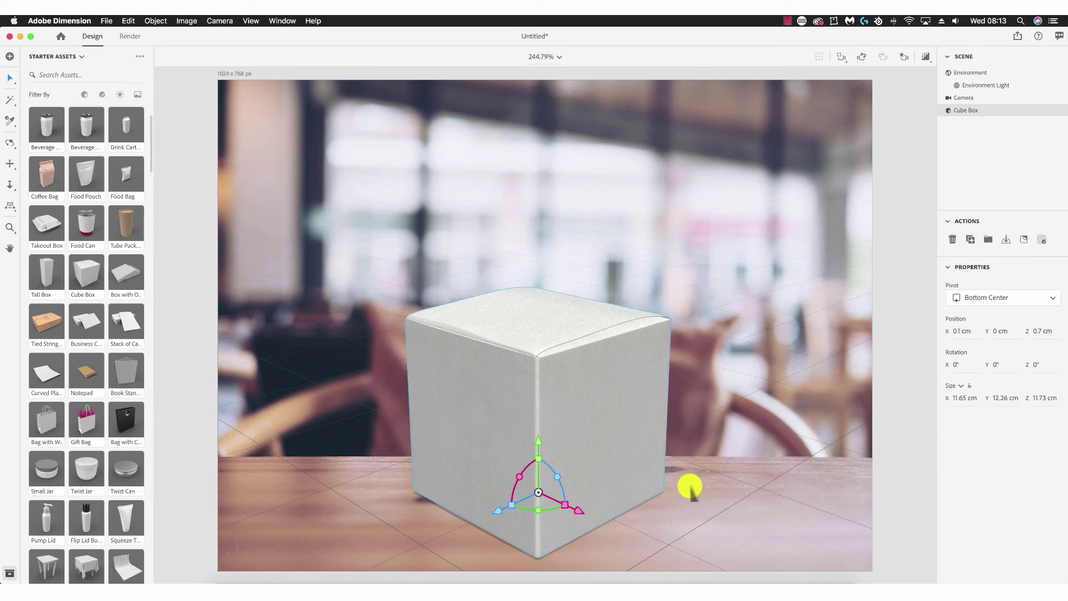
pyautogui.moveTo(640, 469); pyautogui.dragTo(639, 486)
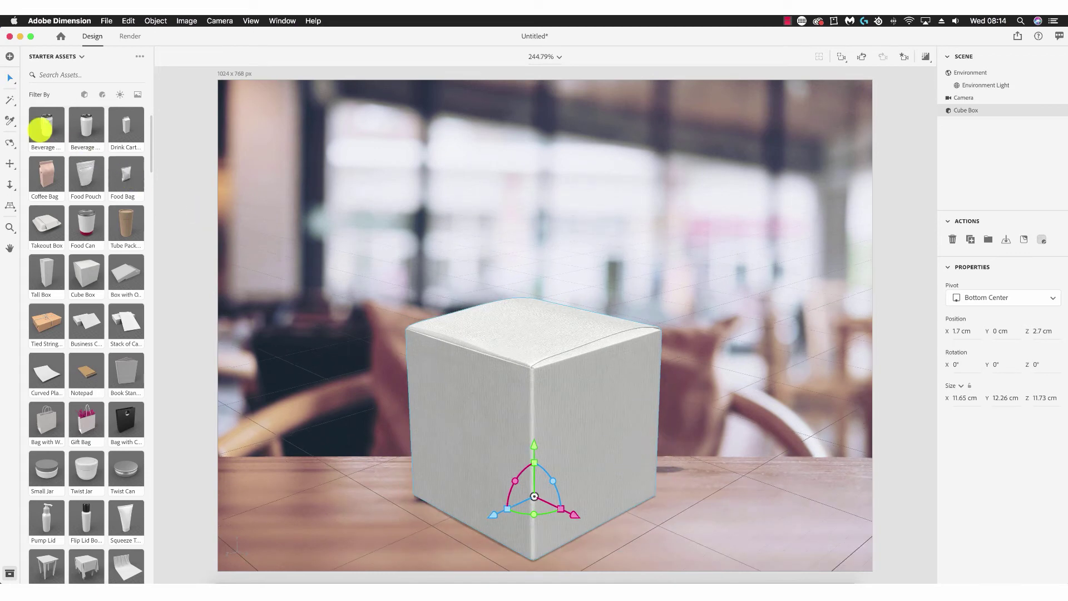
# Select the sides of the Cube Box and place the pencil logo from the Desktop on them as a graphic
pyautogui.click(9, 100)
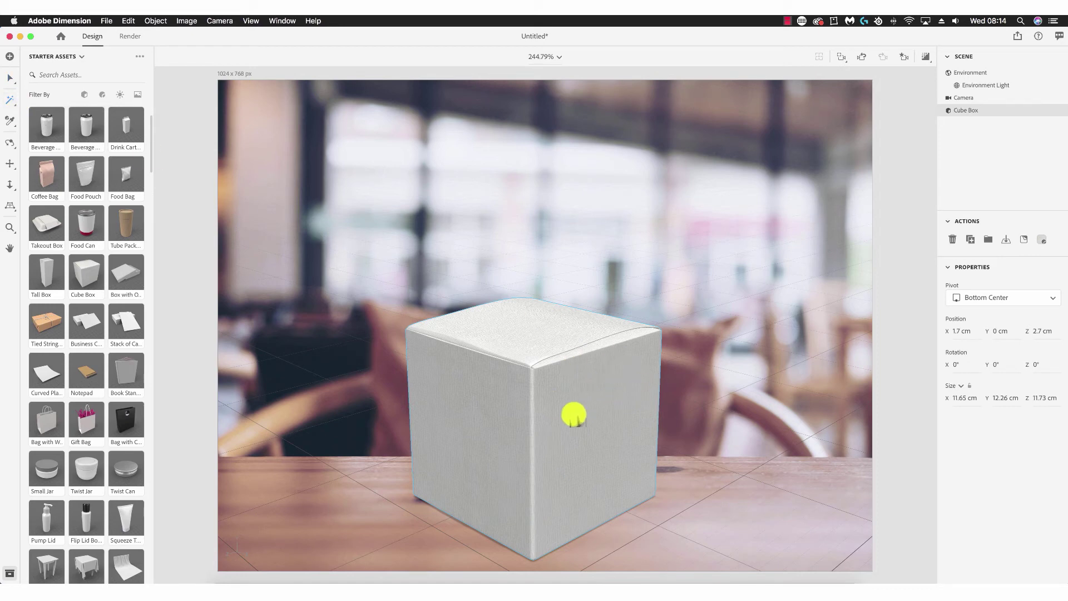
pyautogui.click(577, 414)
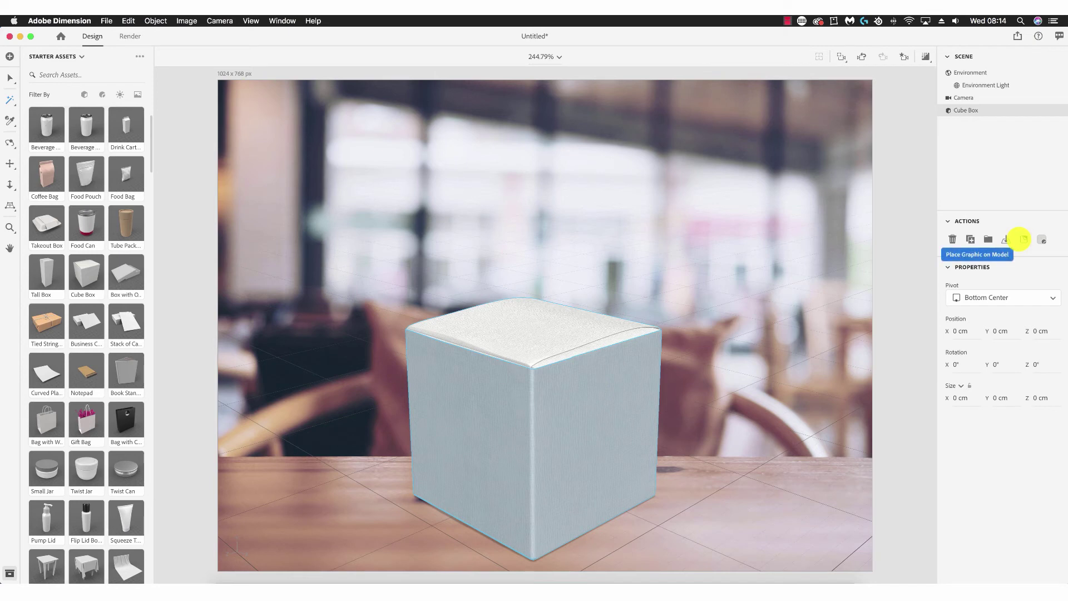
pyautogui.click(1021, 239)
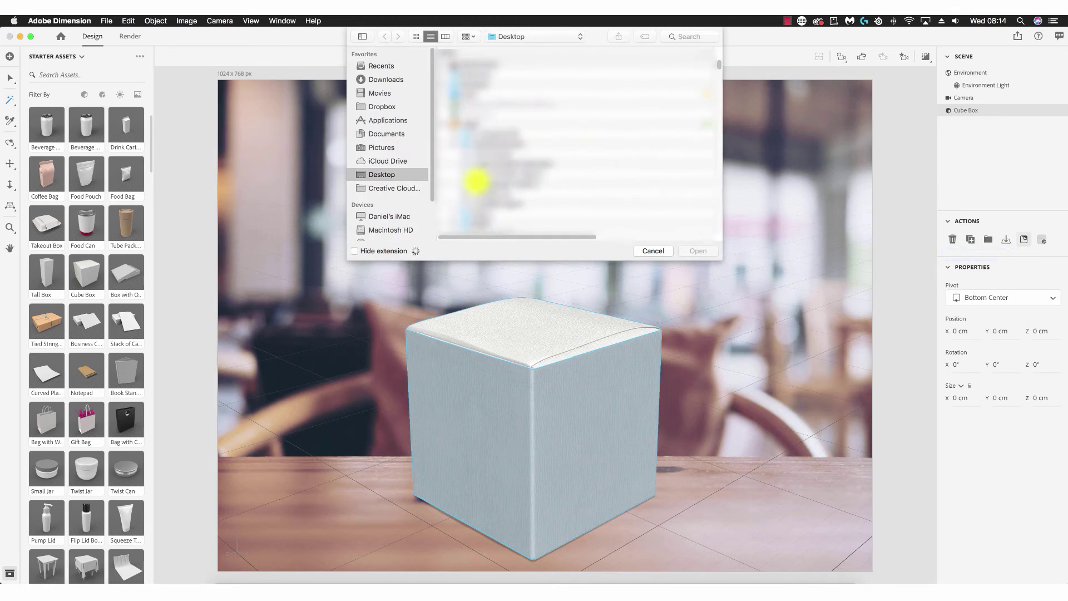
pyautogui.click(455, 124)
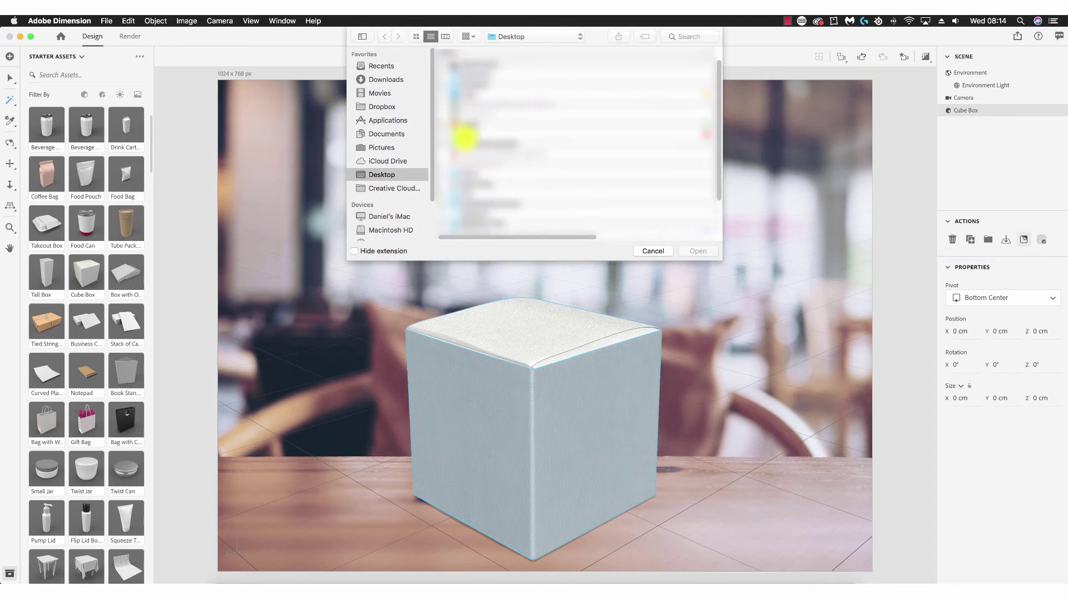
pyautogui.click(479, 183)
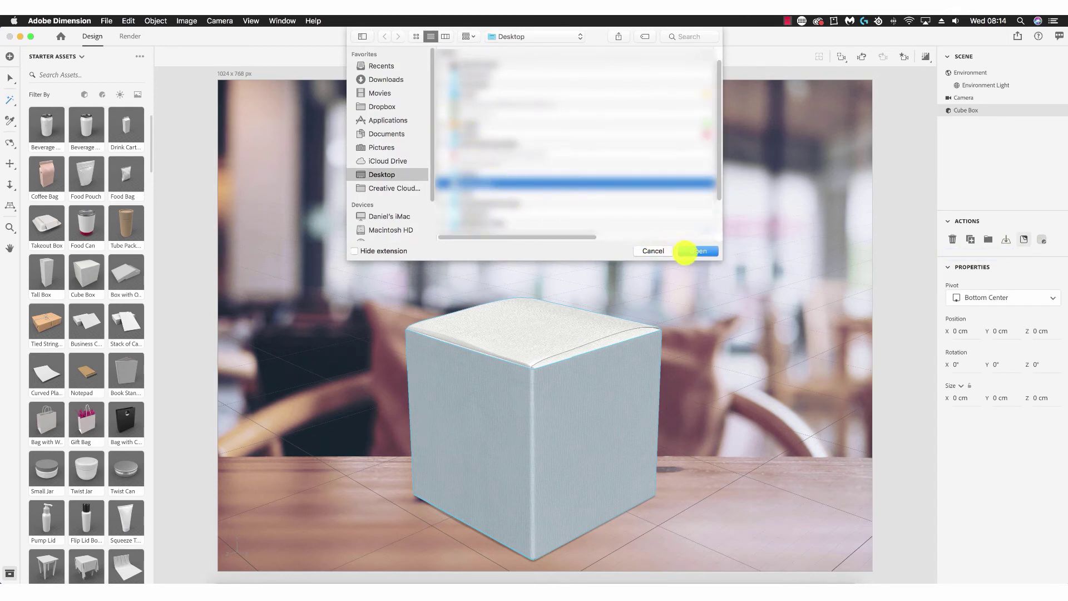
pyautogui.click(693, 250)
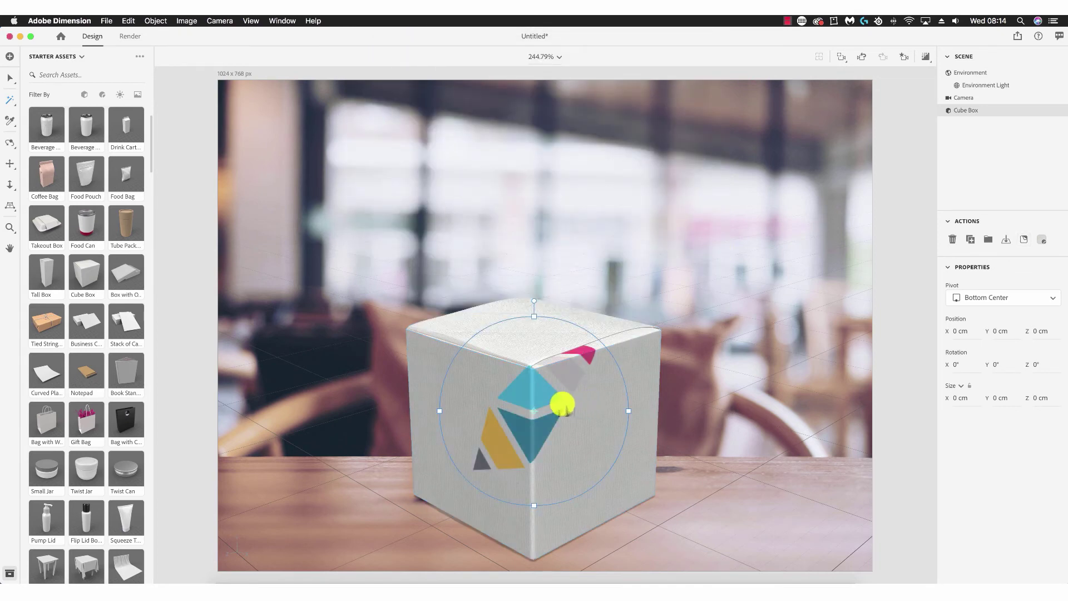
# Move the logo decal onto the right-hand face of the box, scale it to about 8.3% by 8.2%, and deselect it
pyautogui.moveTo(551, 403); pyautogui.dragTo(616, 426)
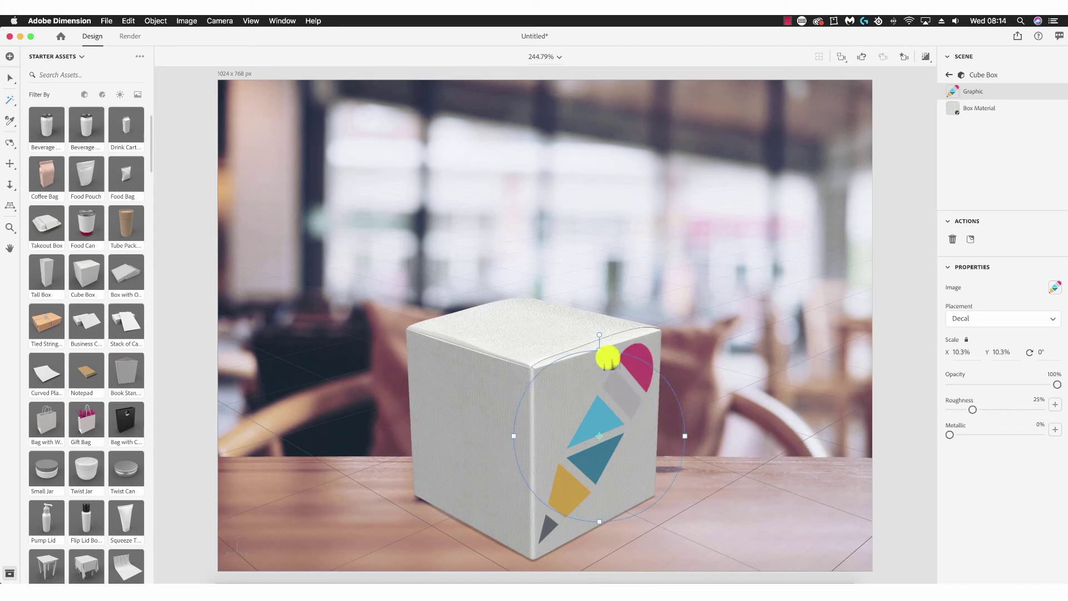
pyautogui.moveTo(608, 358); pyautogui.dragTo(605, 376)
pyautogui.moveTo(685, 436); pyautogui.dragTo(666, 432)
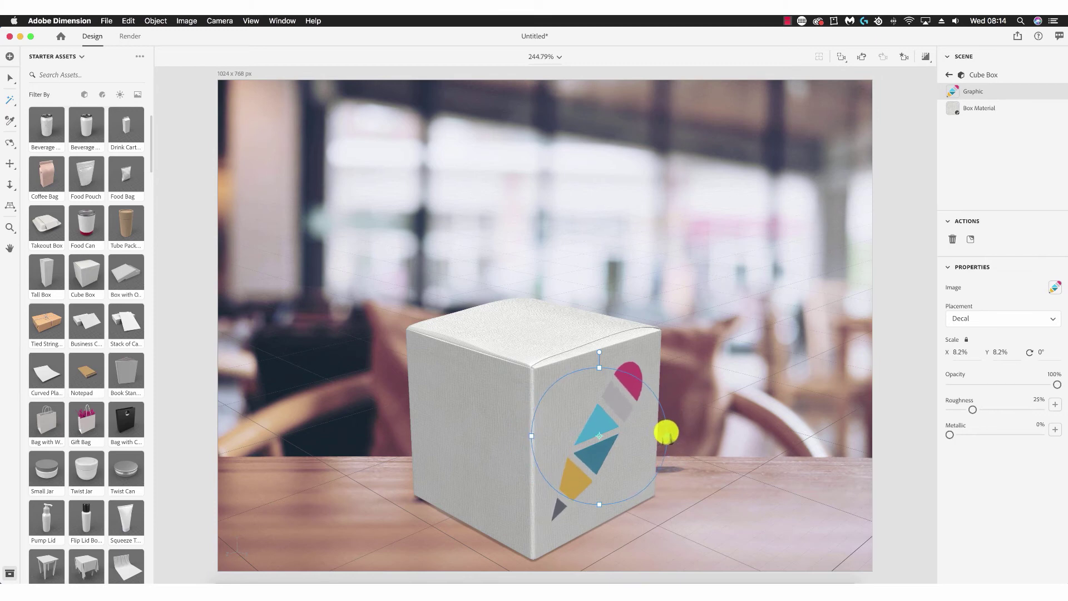
pyautogui.moveTo(604, 408); pyautogui.dragTo(597, 402)
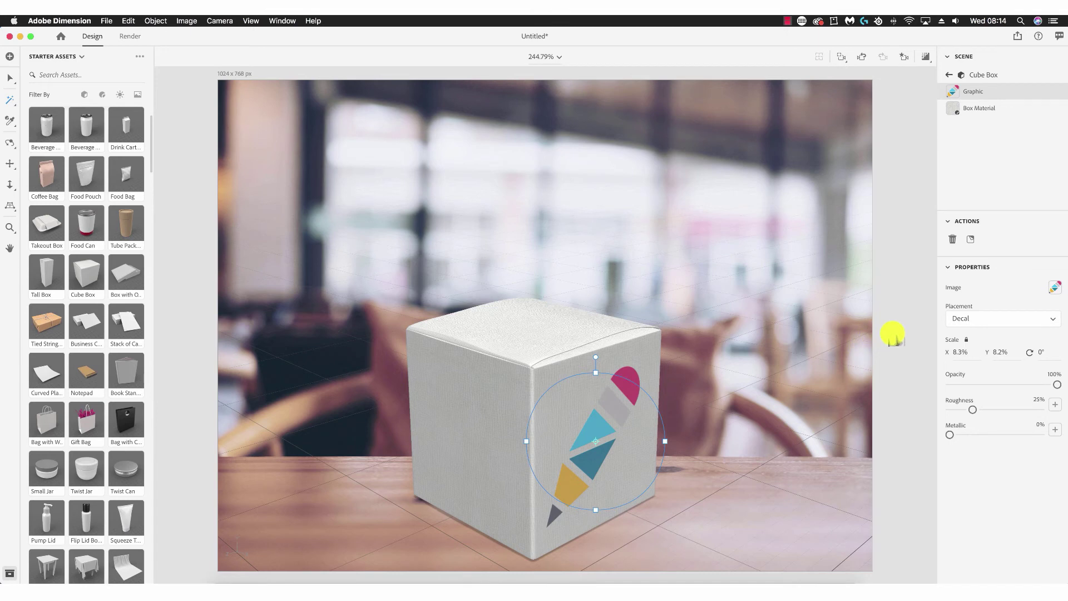
pyautogui.click(893, 334)
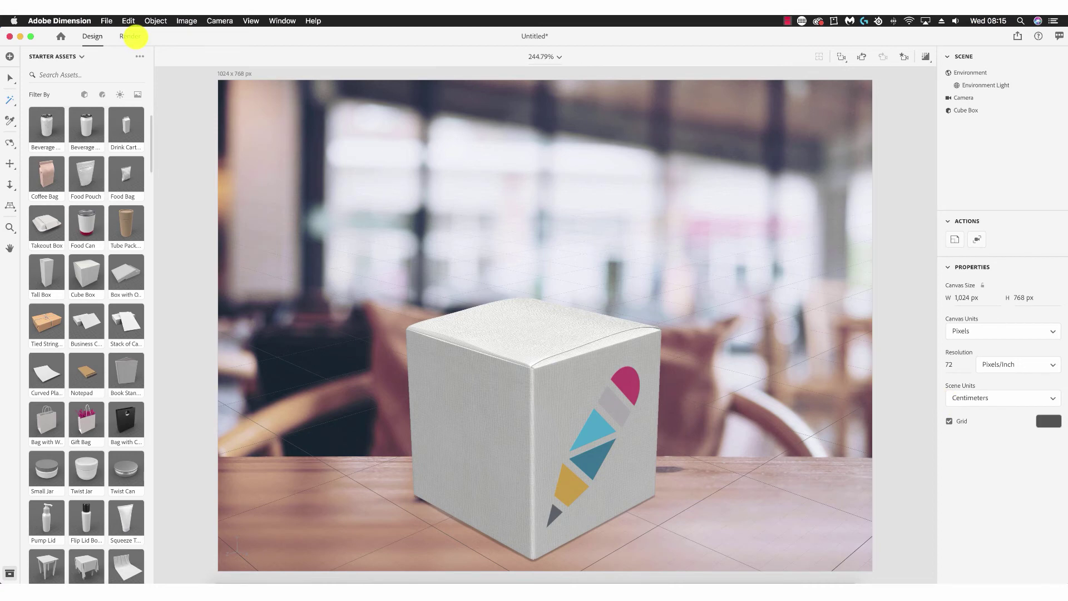
# Render the cube box scene as a PNG only, with the export filename Box, at High (Slow) quality
pyautogui.click(130, 37)
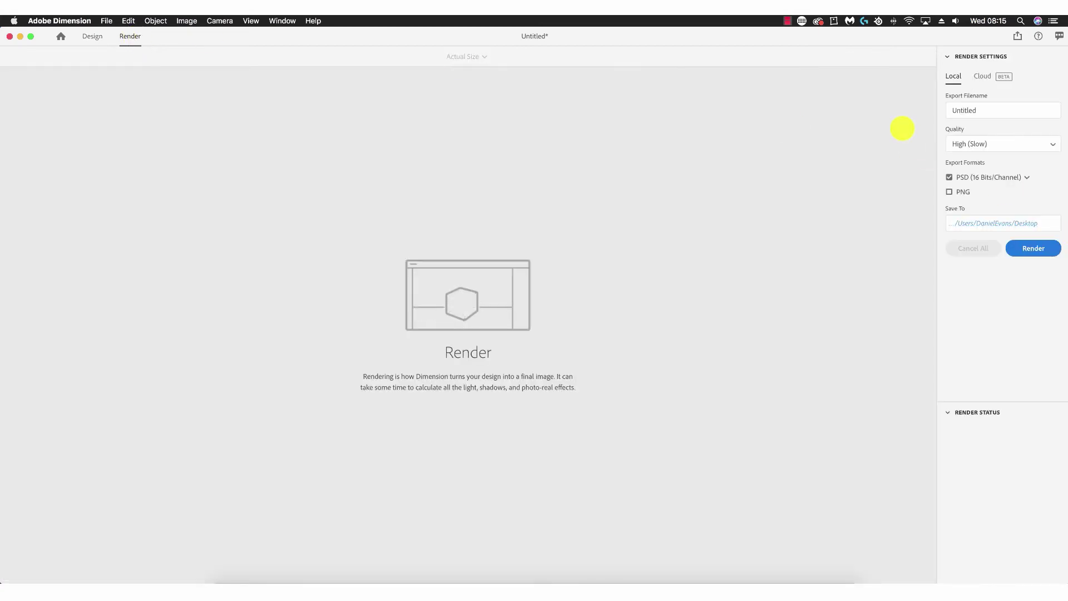
pyautogui.doubleClick(978, 110)
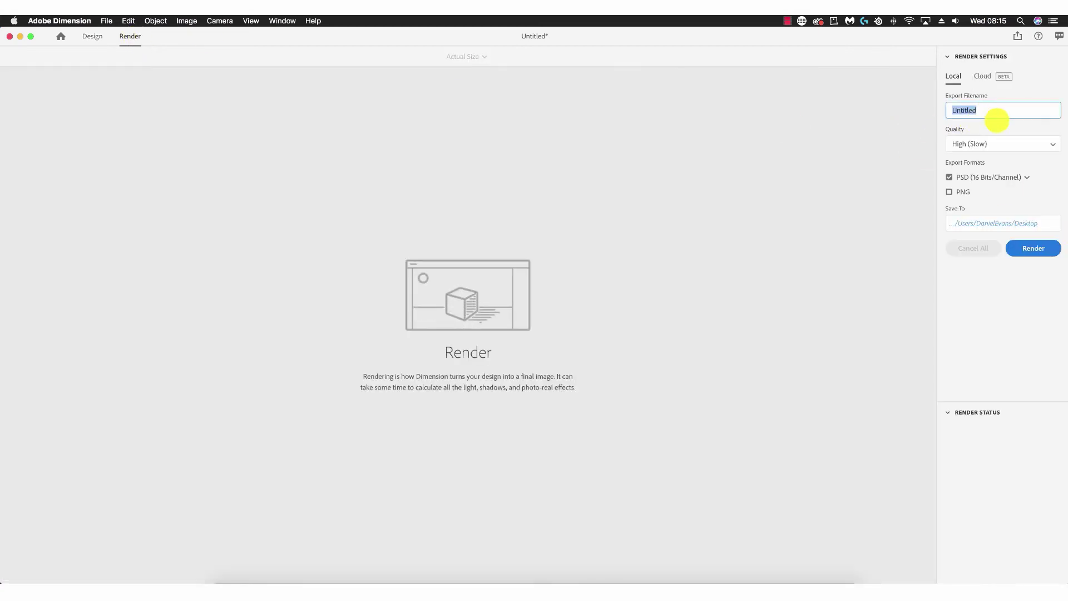
pyautogui.write('Box')
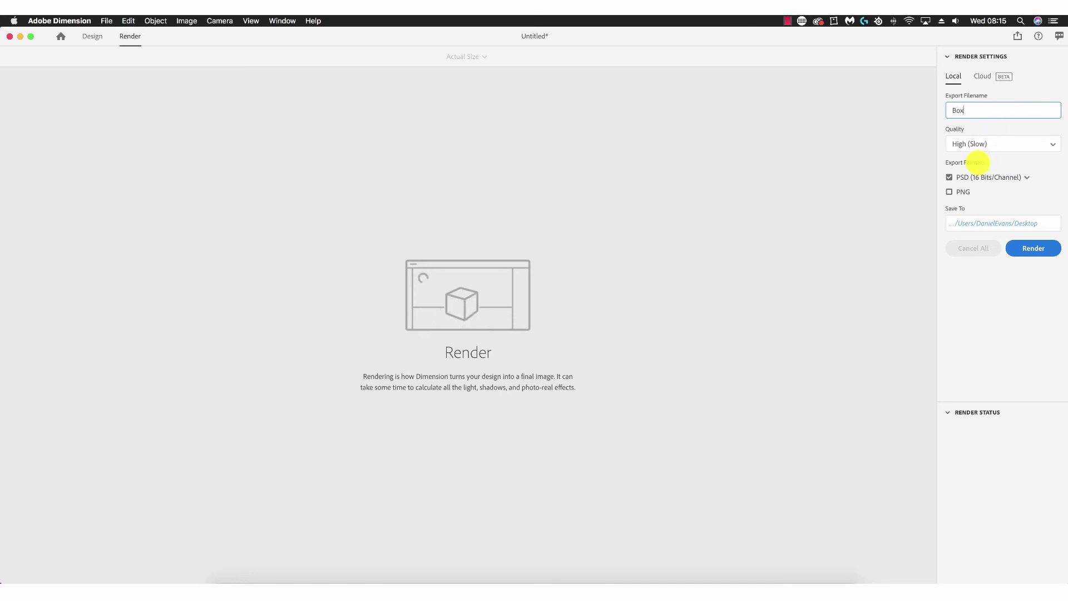
pyautogui.click(950, 192)
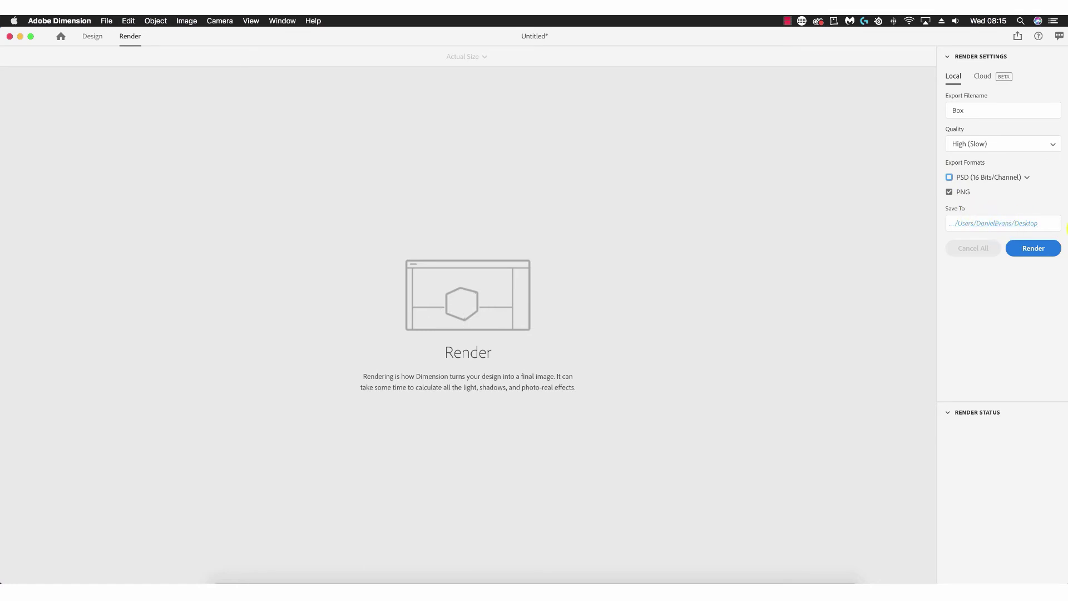
pyautogui.click(1034, 248)
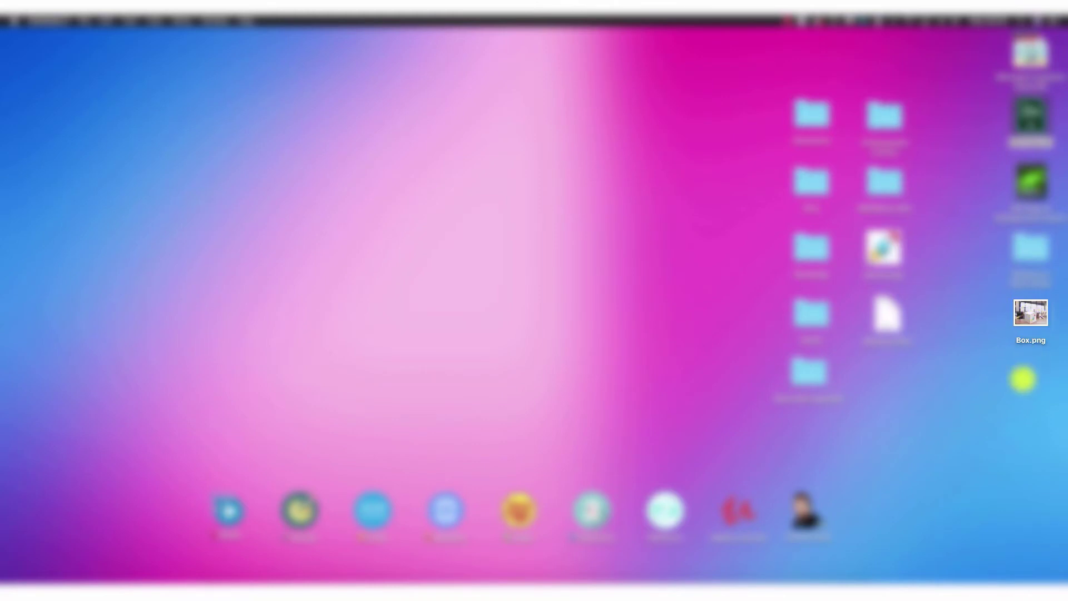
# Open the rendered Box.png from the desktop and move its preview window aside
pyautogui.click(1030, 316)
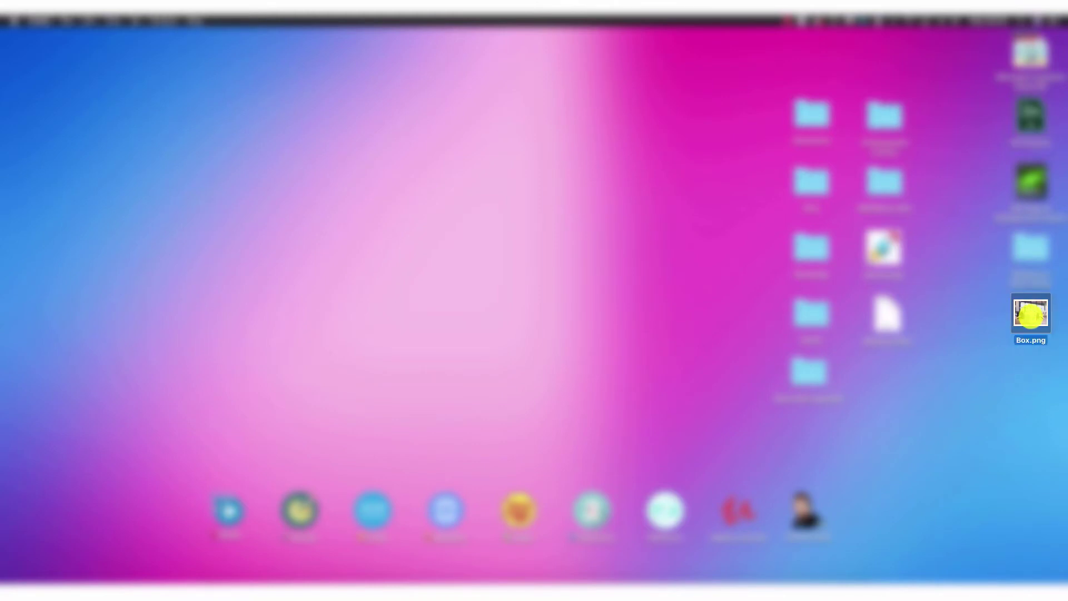
pyautogui.doubleClick(1031, 317)
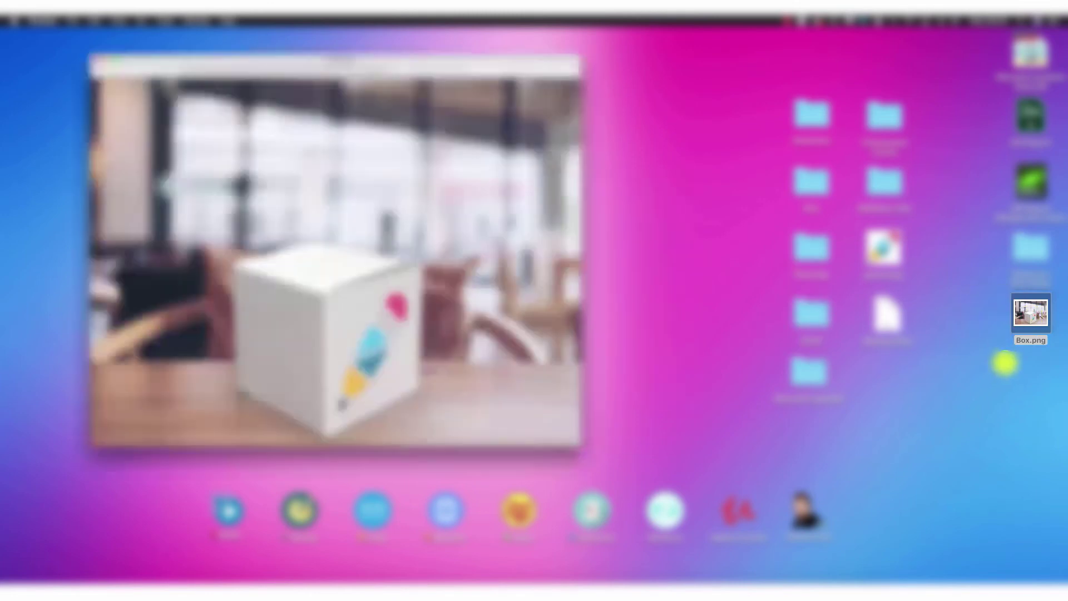
pyautogui.moveTo(451, 40); pyautogui.dragTo(694, 103)
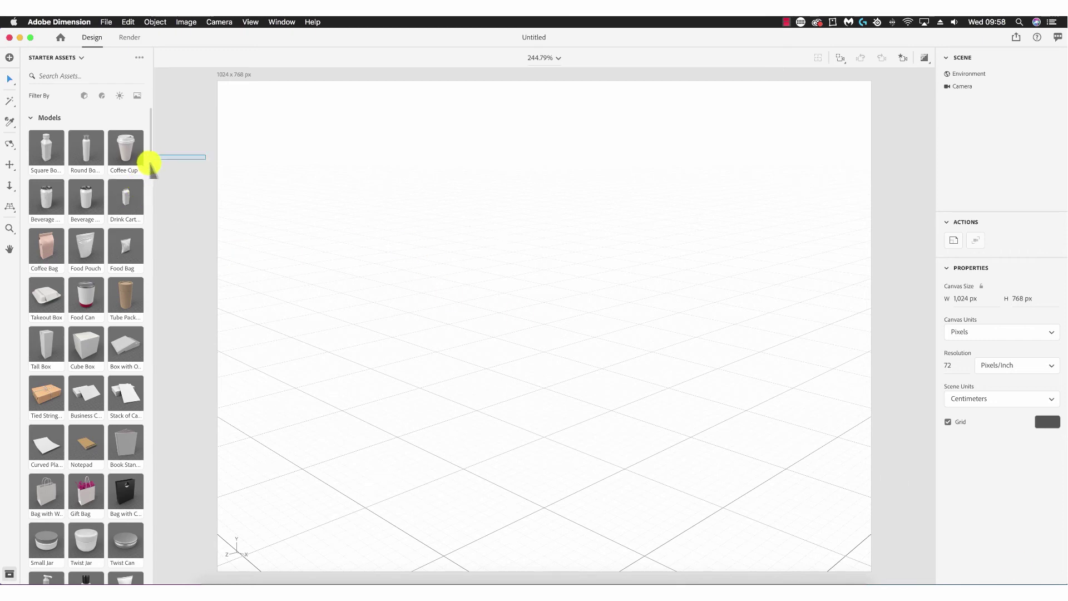
# In the new scene, set the Horizontal Gradient image as background and add a Tablet 16:10 model
pyautogui.moveTo(150, 159); pyautogui.dragTo(165, 538)
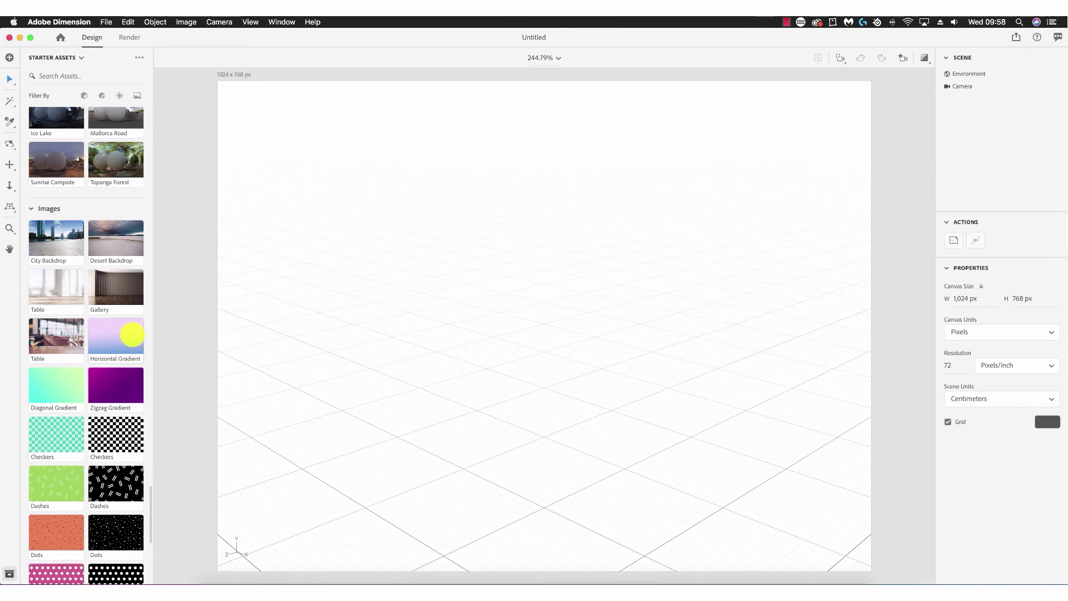
pyautogui.click(132, 335)
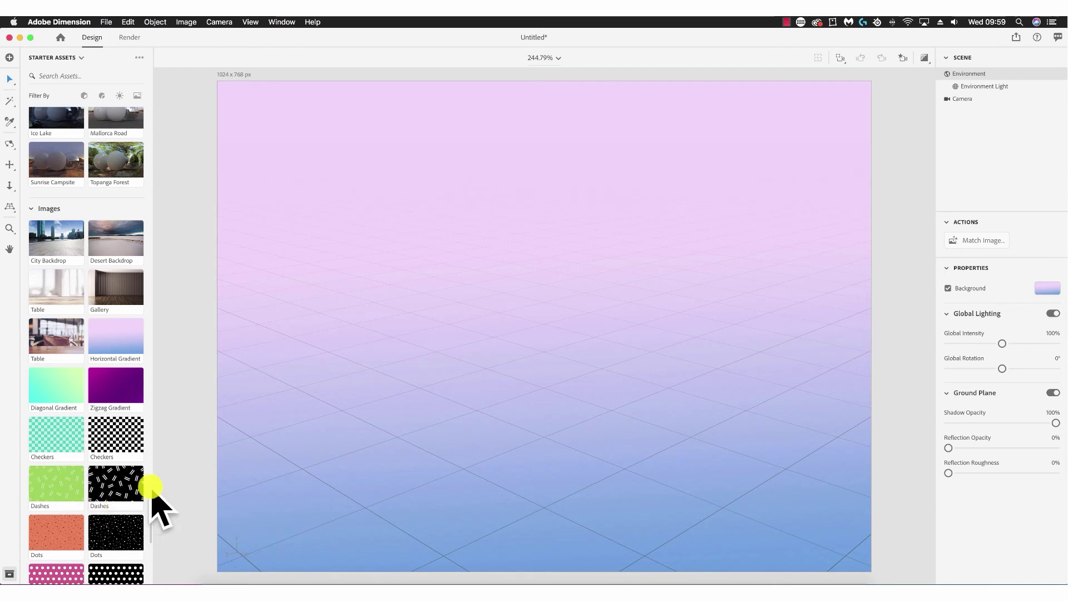
pyautogui.moveTo(150, 490); pyautogui.dragTo(146, 150)
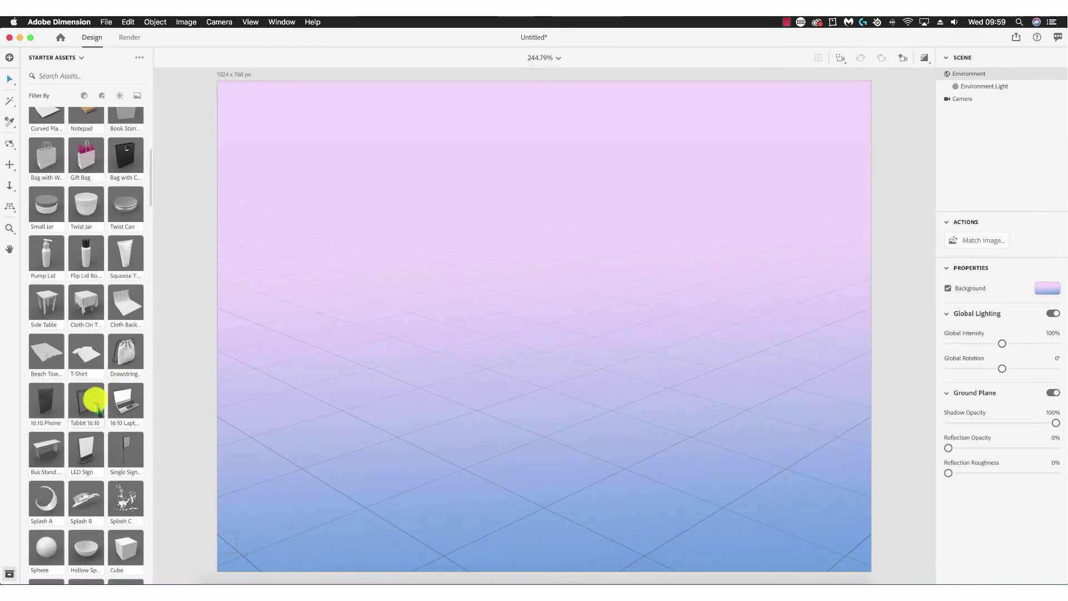
pyautogui.moveTo(95, 400); pyautogui.dragTo(551, 379)
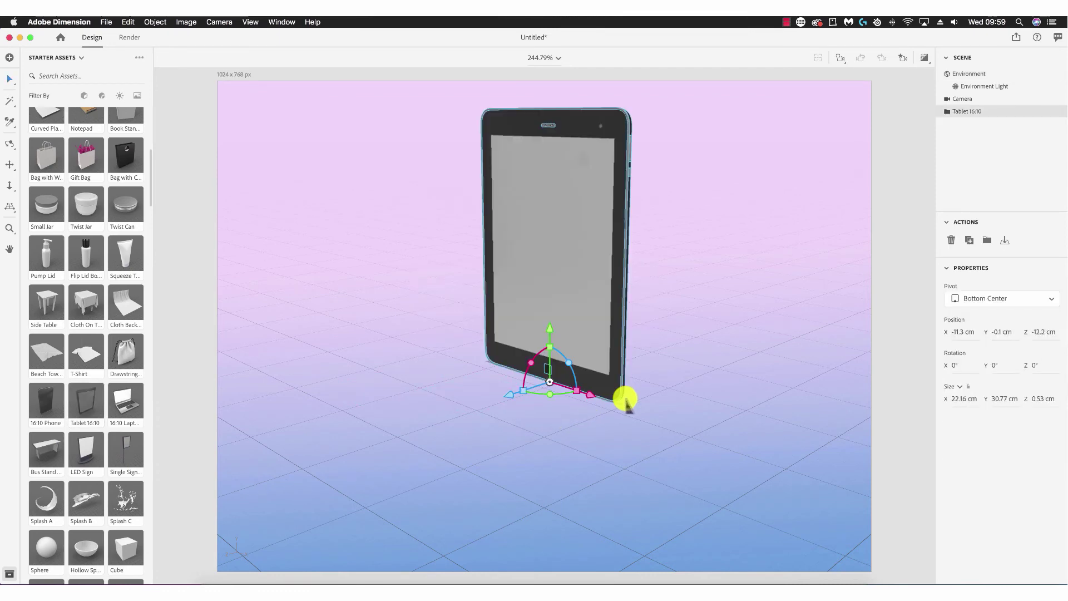
# Lay the tablet flat with a 90° X rotation, drop it to the ground, and move it to about X -6.2 cm, Z -1.4 cm
pyautogui.moveTo(620, 119); pyautogui.dragTo(583, 121)
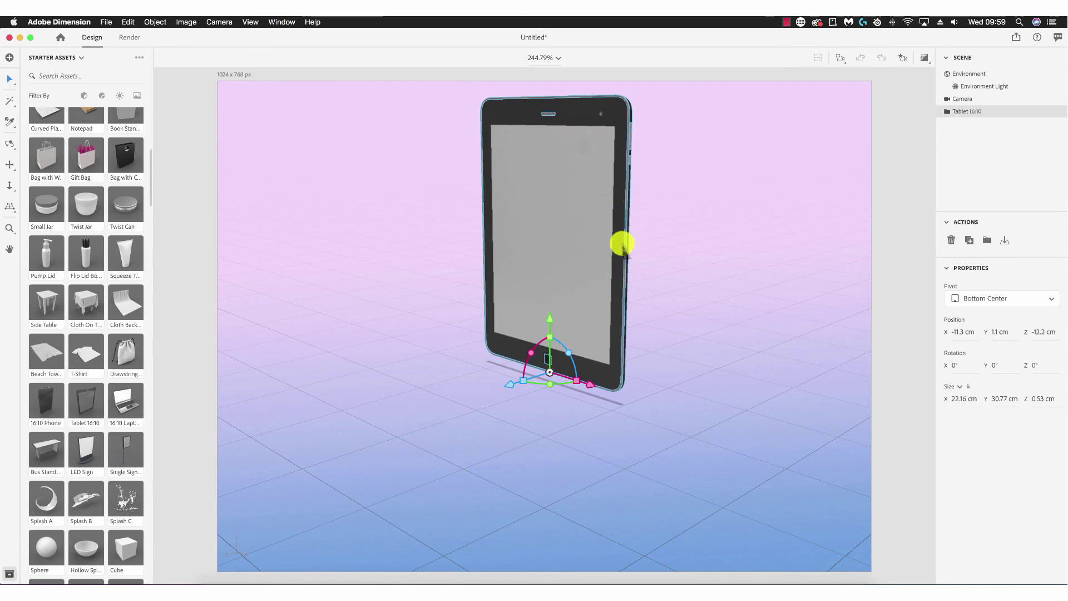
pyautogui.scroll(-2, 628, 261)
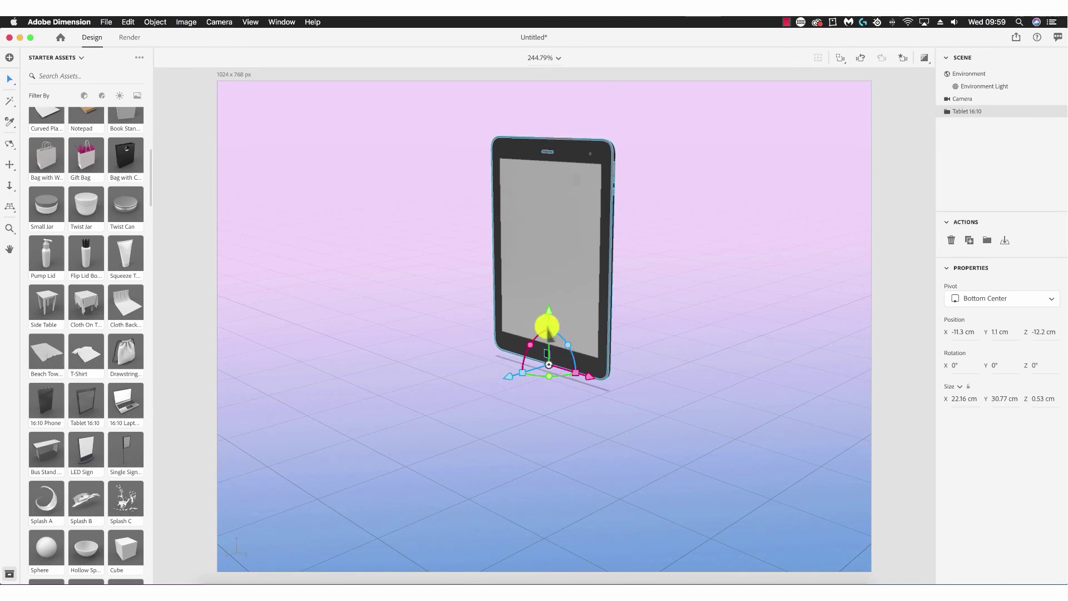
pyautogui.moveTo(531, 347); pyautogui.dragTo(582, 310)
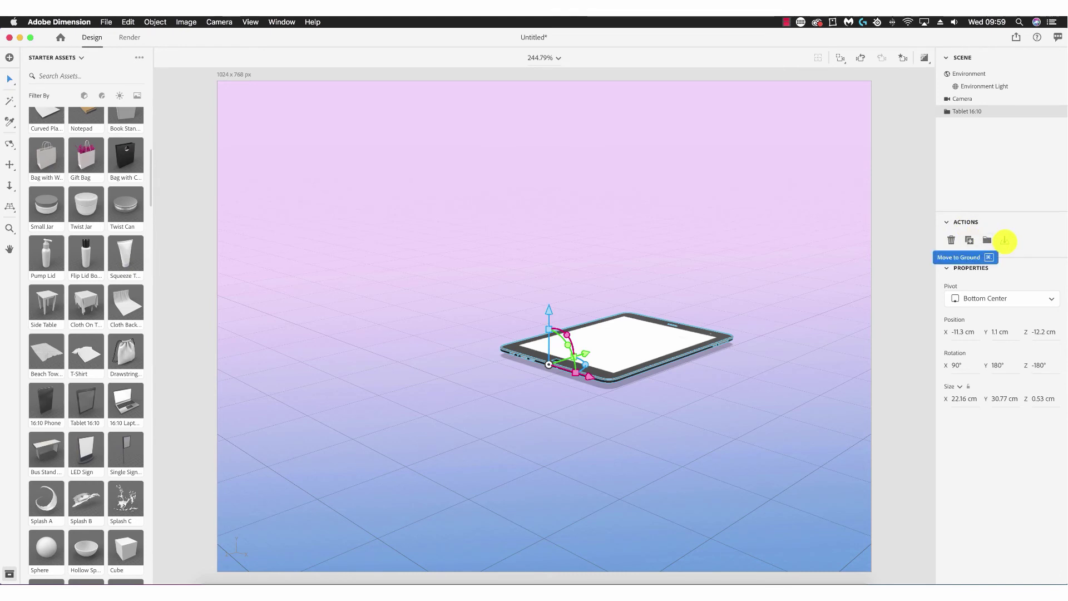
pyautogui.click(1004, 241)
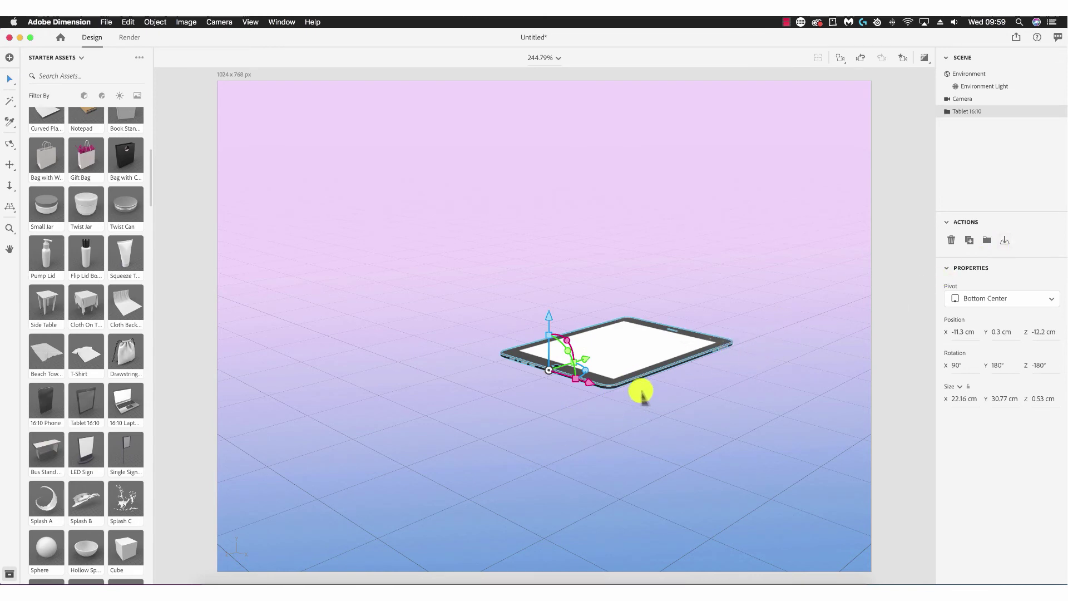
pyautogui.moveTo(632, 375); pyautogui.dragTo(604, 410)
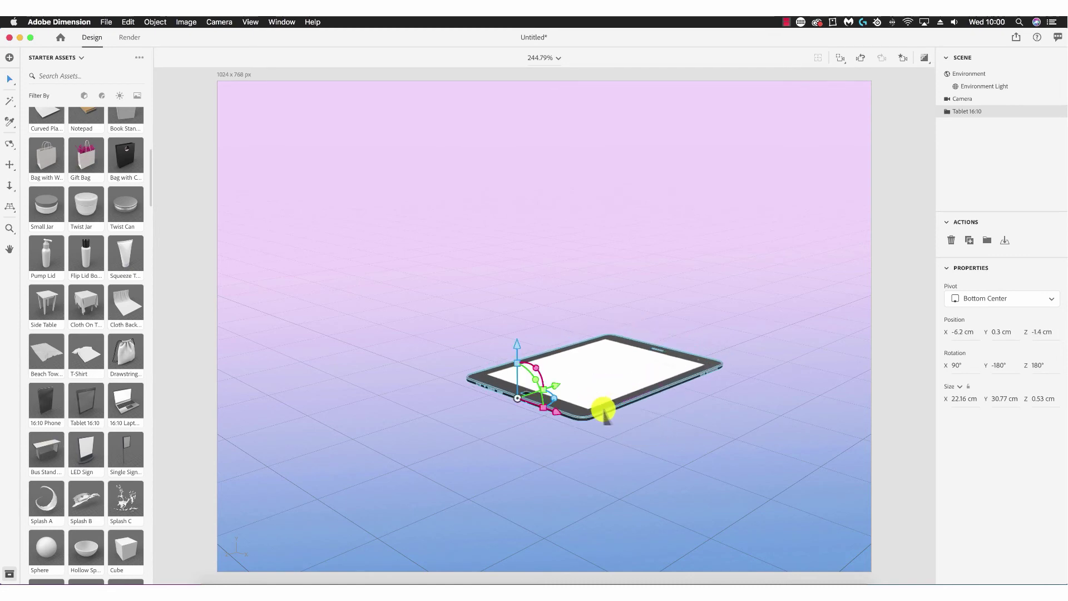
# Add a 16:10 Phone model beside the tablet at about X -30.8 cm, Z -6.8 cm
pyautogui.click(10, 144)
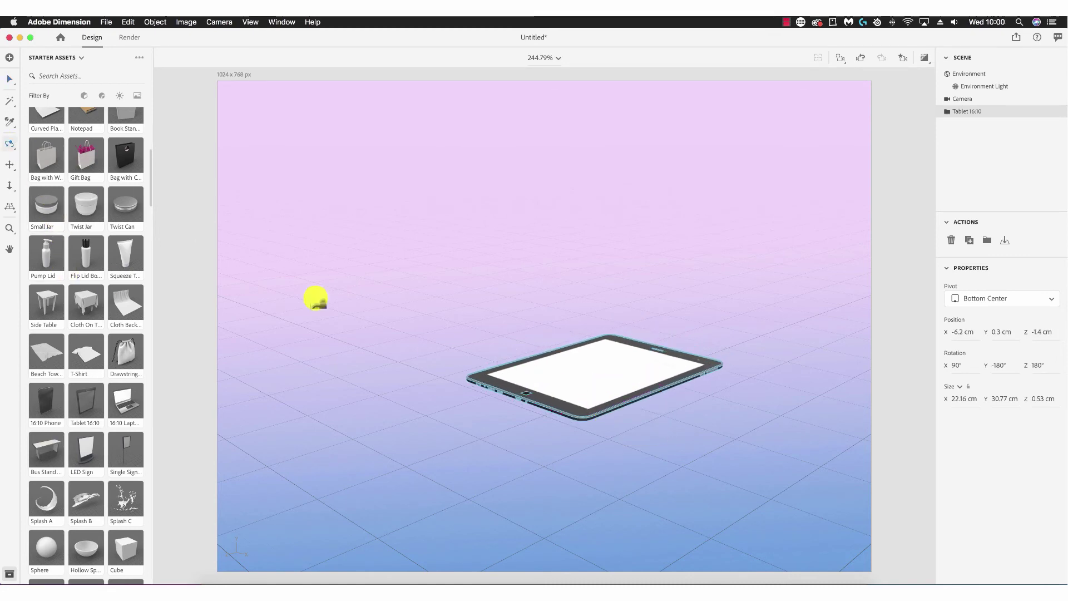
pyautogui.moveTo(558, 353)
pyautogui.mouseDown()
pyautogui.moveTo(567, 420)
pyautogui.moveTo(551, 446)
pyautogui.mouseUp()
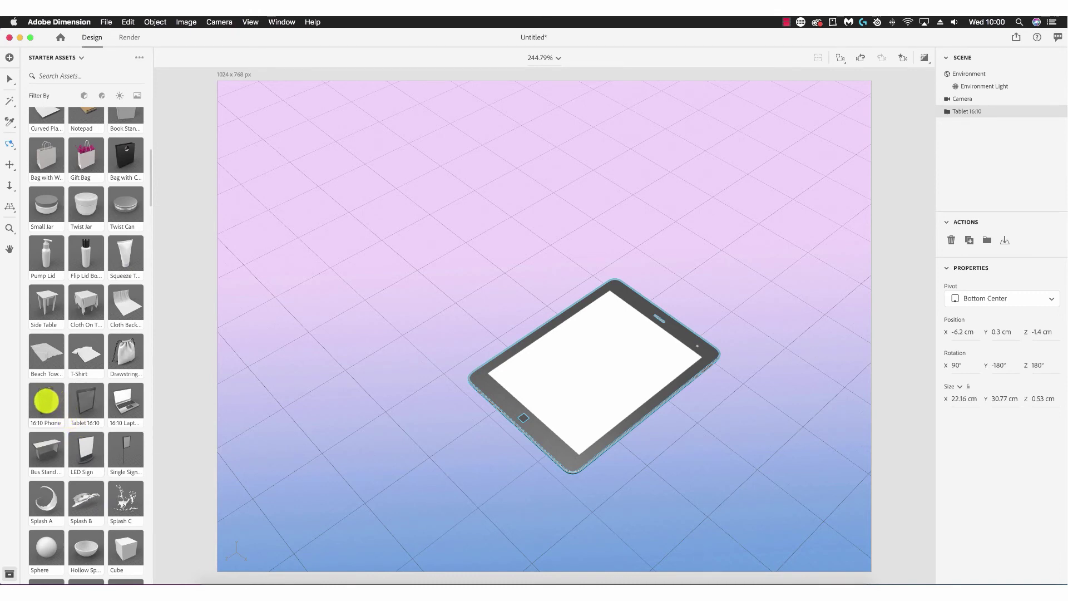
pyautogui.moveTo(46, 401); pyautogui.dragTo(426, 310)
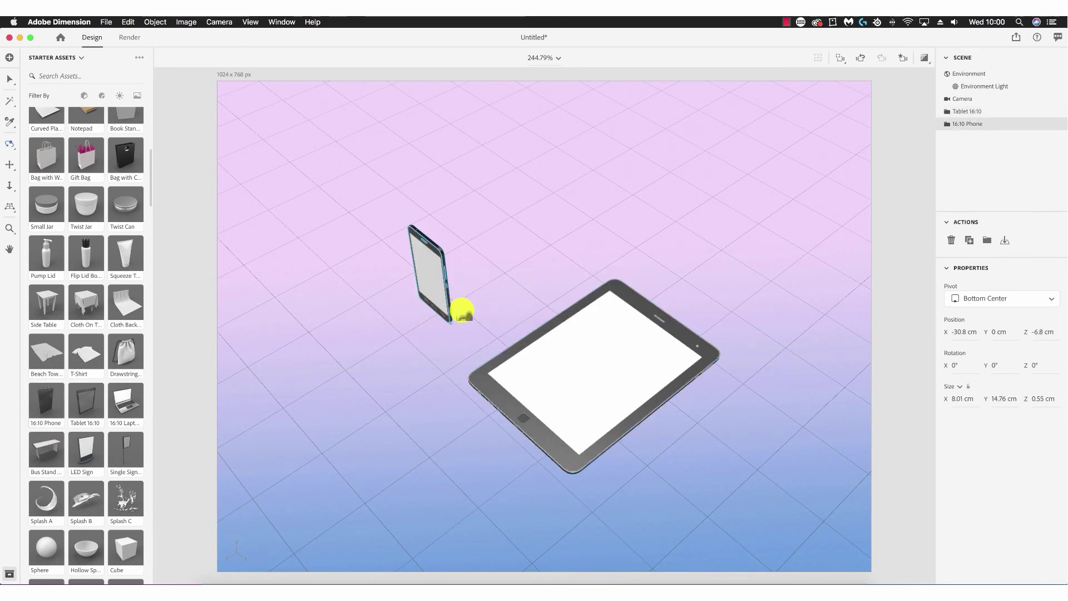
# Rotate the phone to about 92° on X so it lies flat, move it to the ground, and deselect it
pyautogui.moveTo(440, 406); pyautogui.dragTo(452, 313)
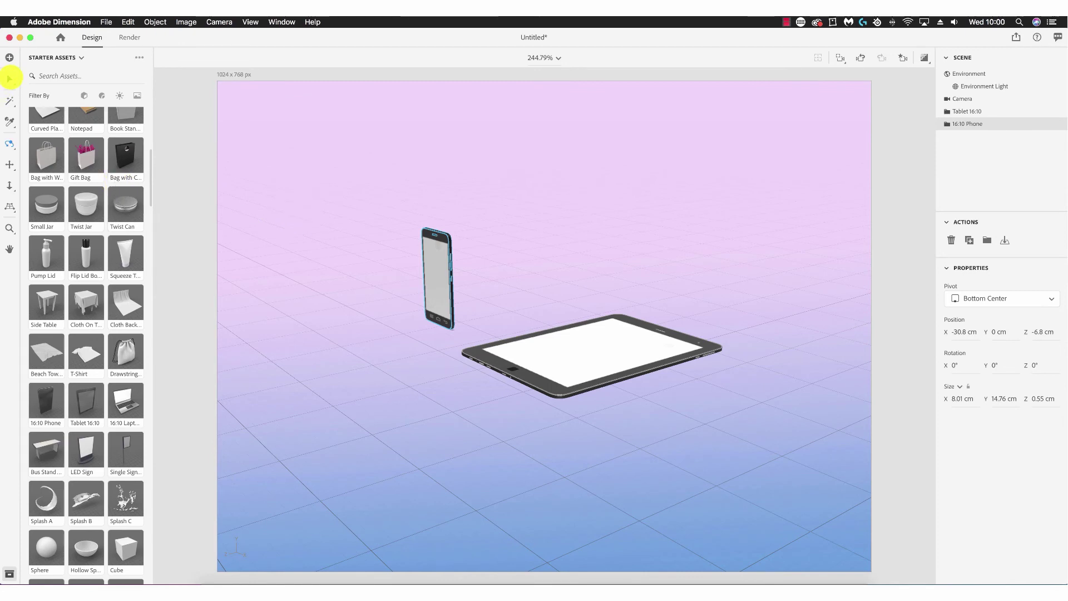
pyautogui.click(10, 79)
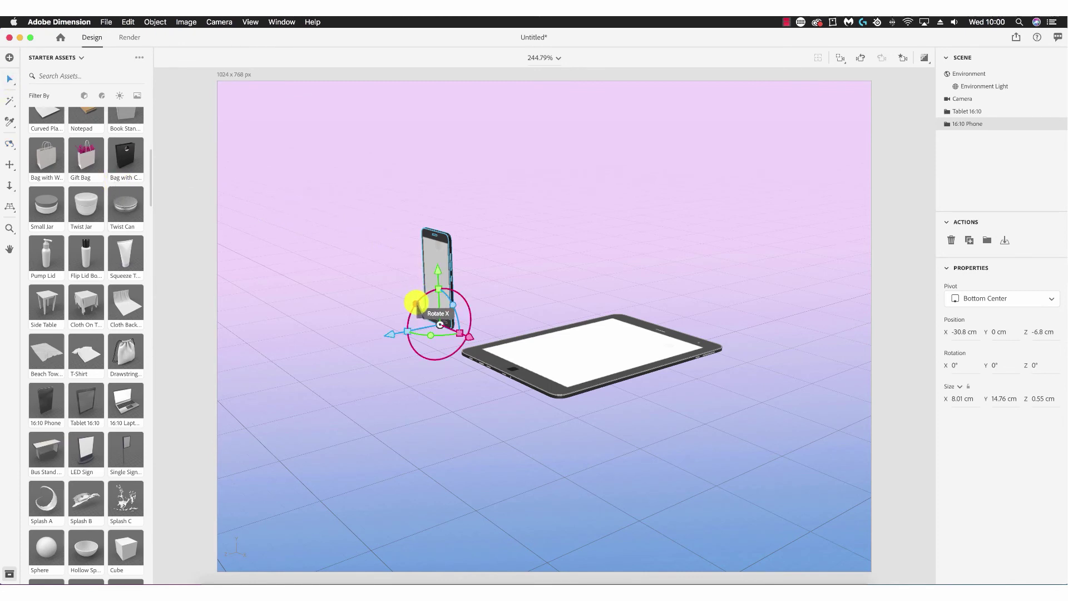
pyautogui.moveTo(415, 303); pyautogui.dragTo(473, 278)
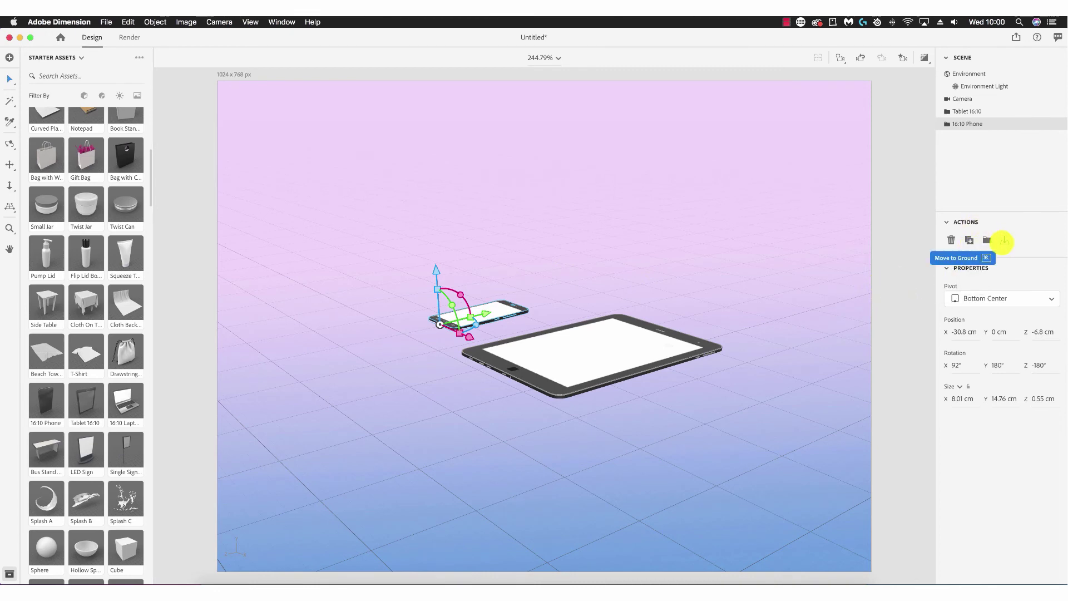
pyautogui.click(1005, 241)
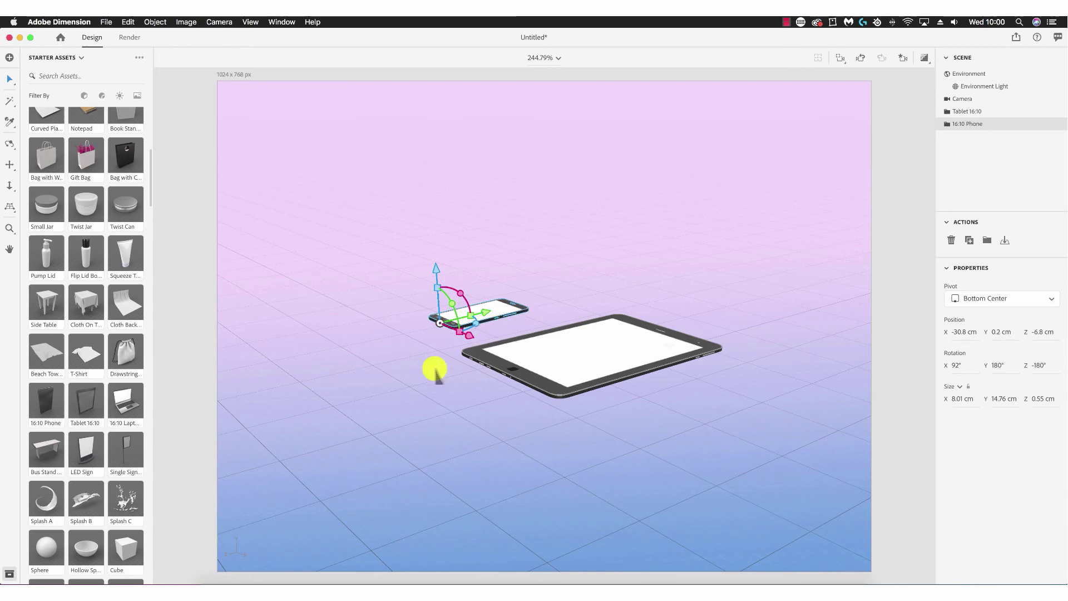
pyautogui.click(384, 378)
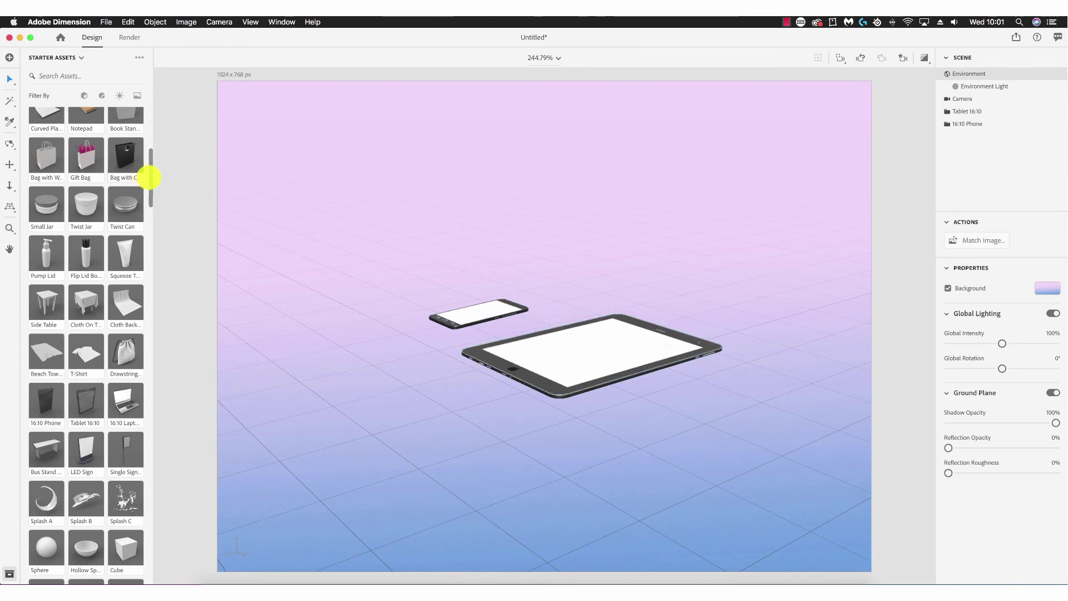
# Add a Business Card Stack model behind the phone and deselect it
pyautogui.moveTo(149, 178); pyautogui.dragTo(156, 149)
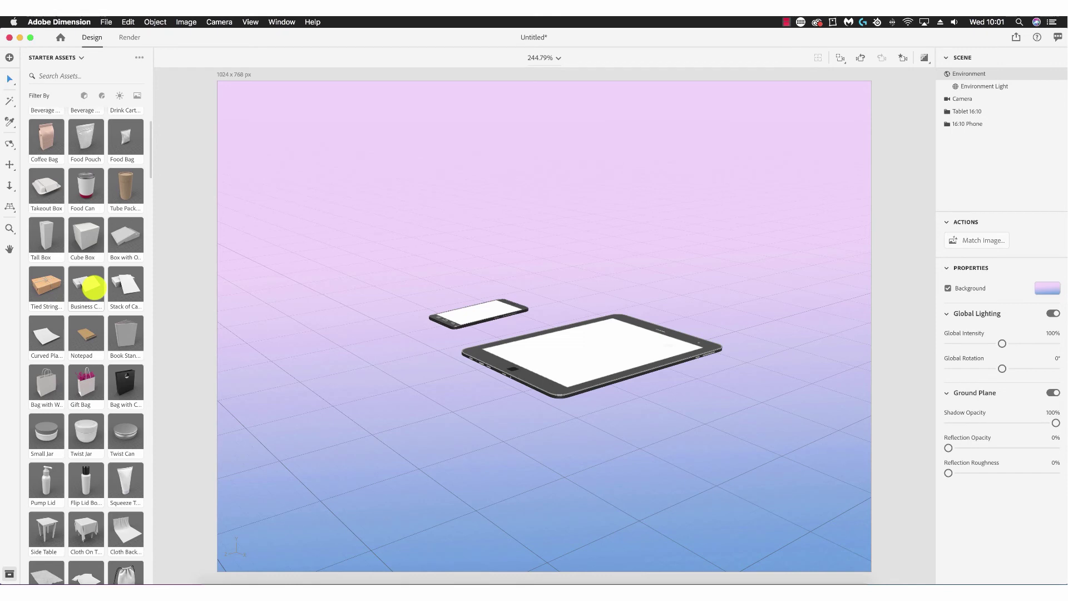
pyautogui.moveTo(93, 287); pyautogui.dragTo(410, 298)
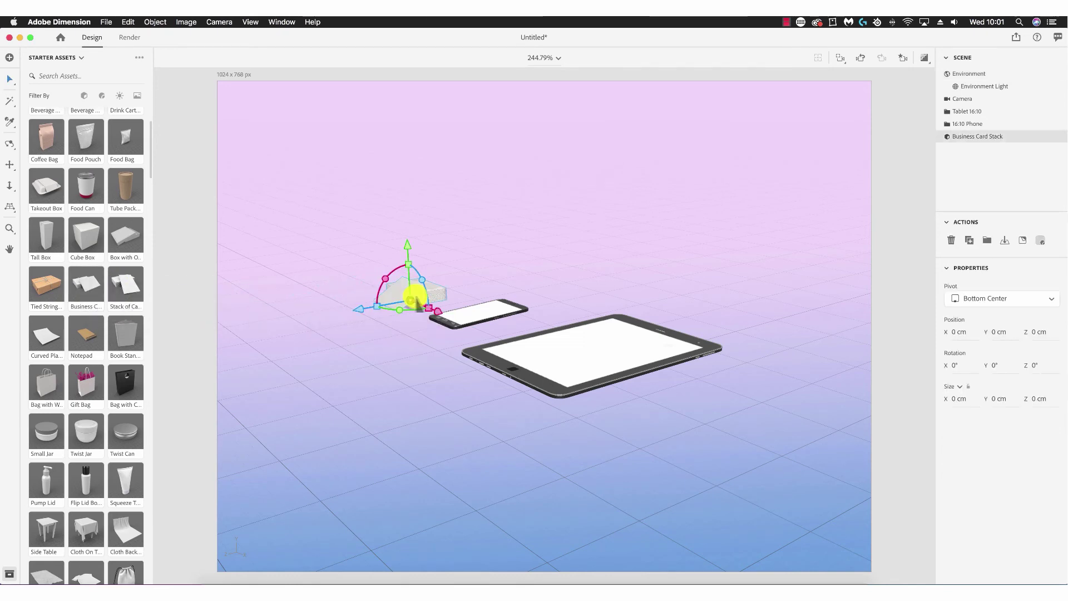
pyautogui.click(473, 282)
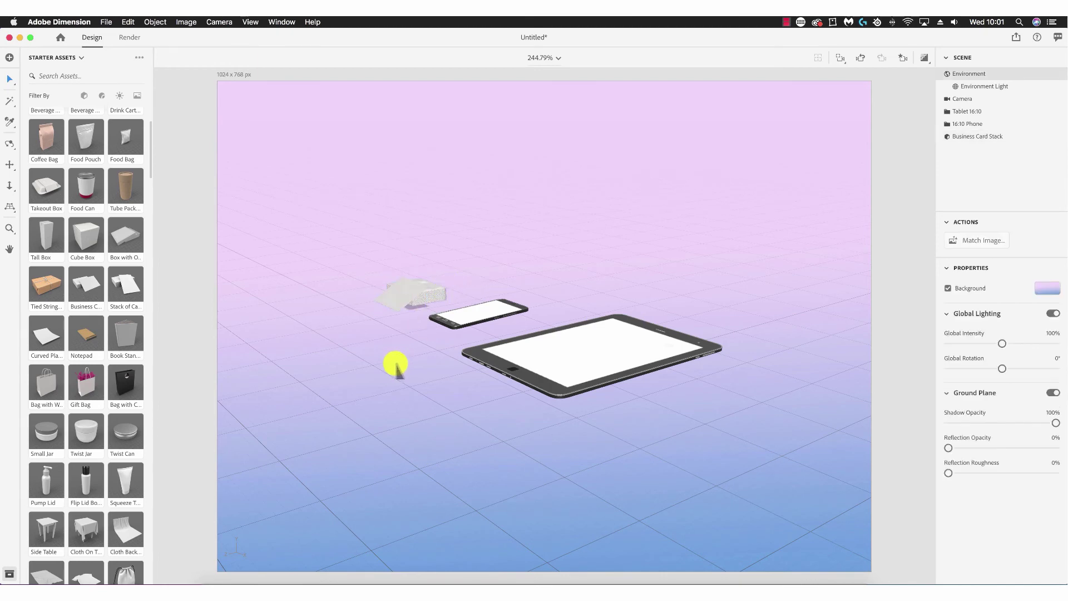
# Move the Business Card Stack in front of the tablet, to about X 14.8 cm, Z -4.5 cm
pyautogui.moveTo(396, 366)
pyautogui.mouseDown()
pyautogui.moveTo(410, 360)
pyautogui.moveTo(386, 352)
pyautogui.moveTo(441, 406)
pyautogui.mouseUp()
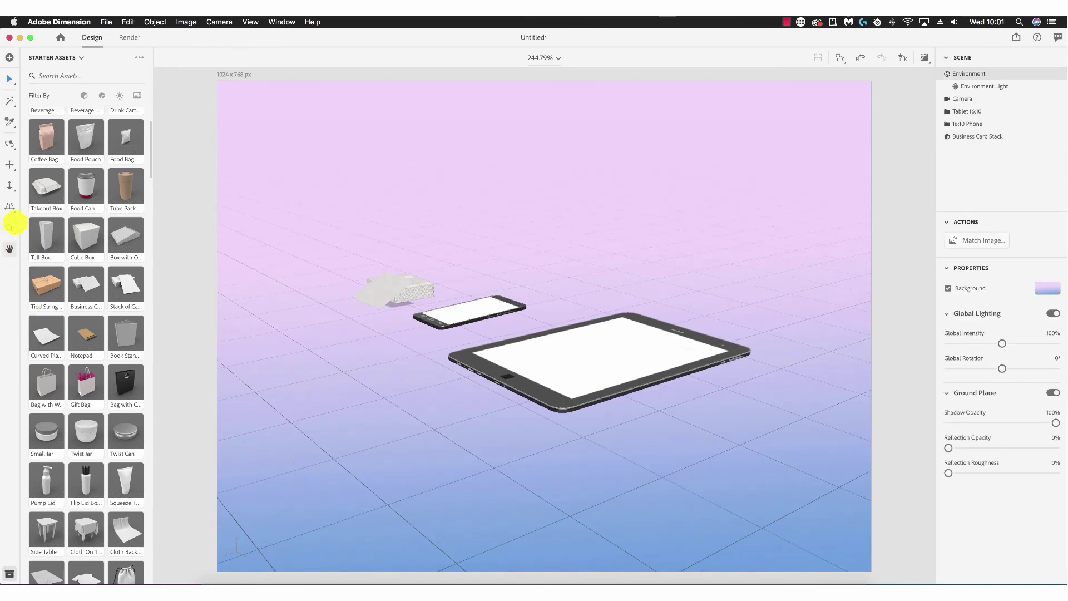
pyautogui.moveTo(367, 331)
pyautogui.mouseDown()
pyautogui.moveTo(412, 353)
pyautogui.moveTo(417, 368)
pyautogui.moveTo(439, 349)
pyautogui.moveTo(424, 313)
pyautogui.moveTo(377, 372)
pyautogui.moveTo(412, 325)
pyautogui.mouseUp()
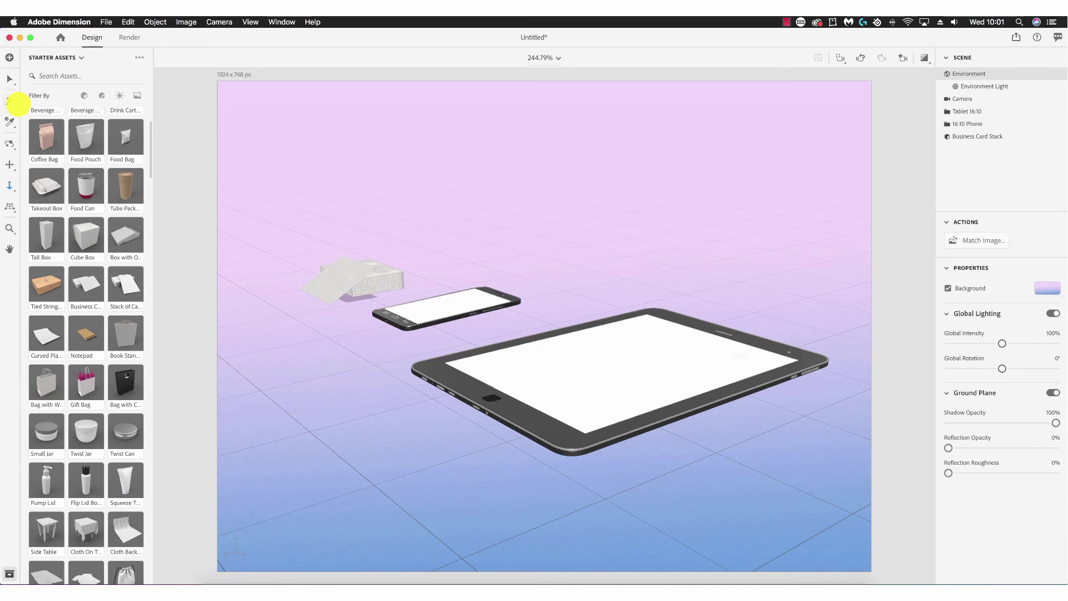
pyautogui.click(9, 78)
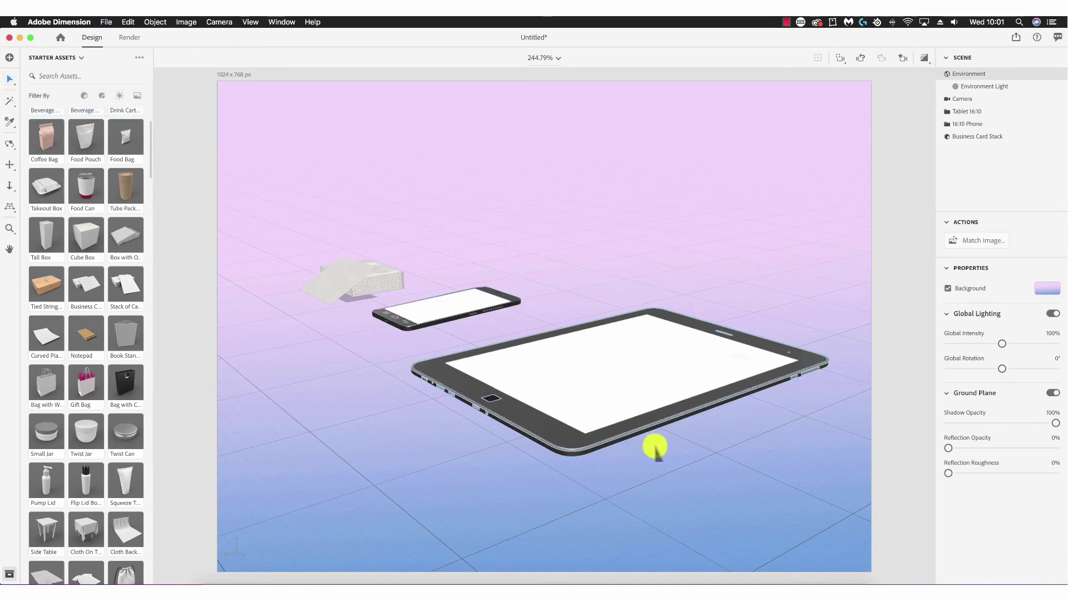
pyautogui.scroll(-1, 665, 452)
pyautogui.scroll(-1, 652, 434)
pyautogui.moveTo(401, 281); pyautogui.dragTo(715, 451)
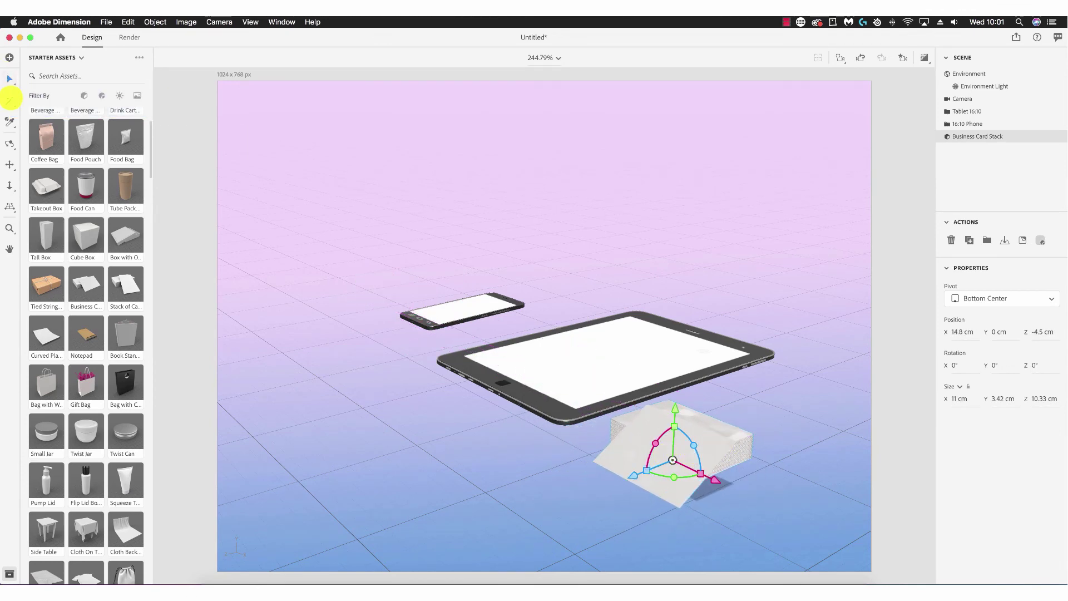
# Place the pencil.png graphic on the front card of the Business Card Stack
pyautogui.click(10, 100)
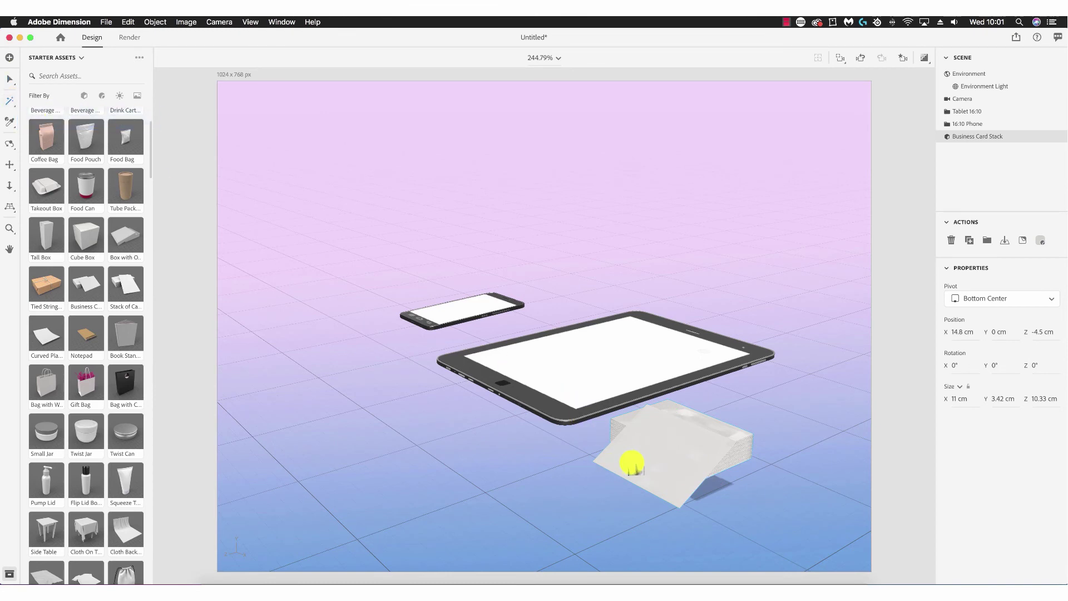
pyautogui.click(661, 437)
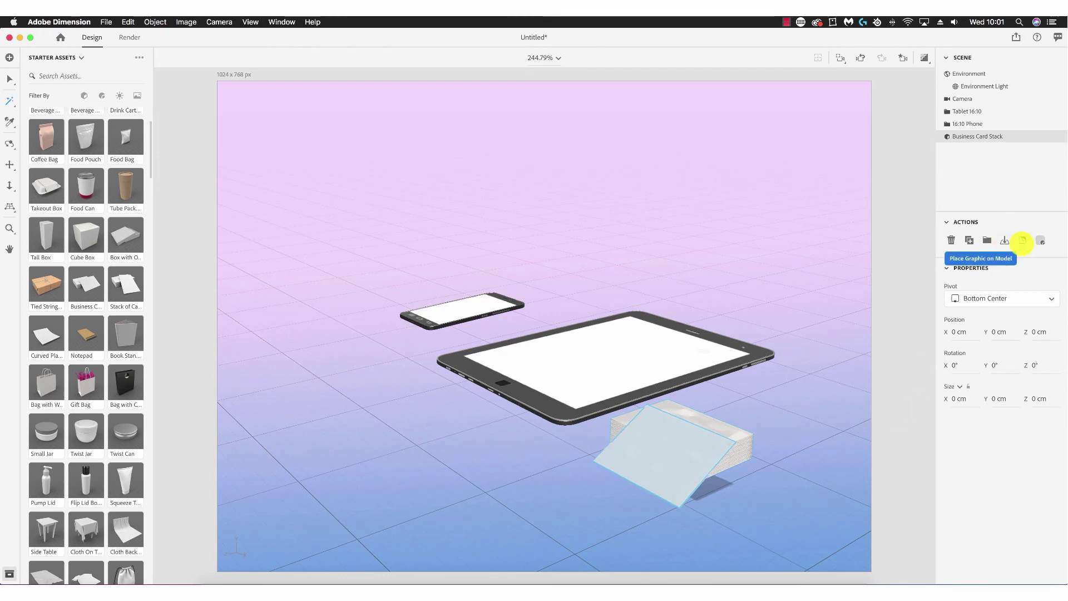
pyautogui.click(1023, 240)
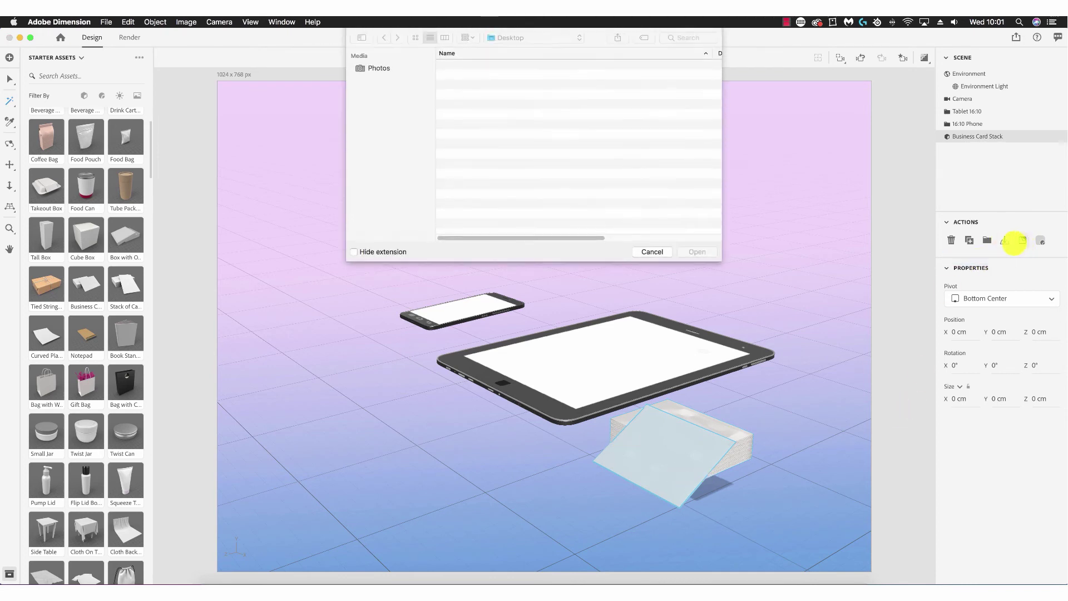
pyautogui.click(476, 165)
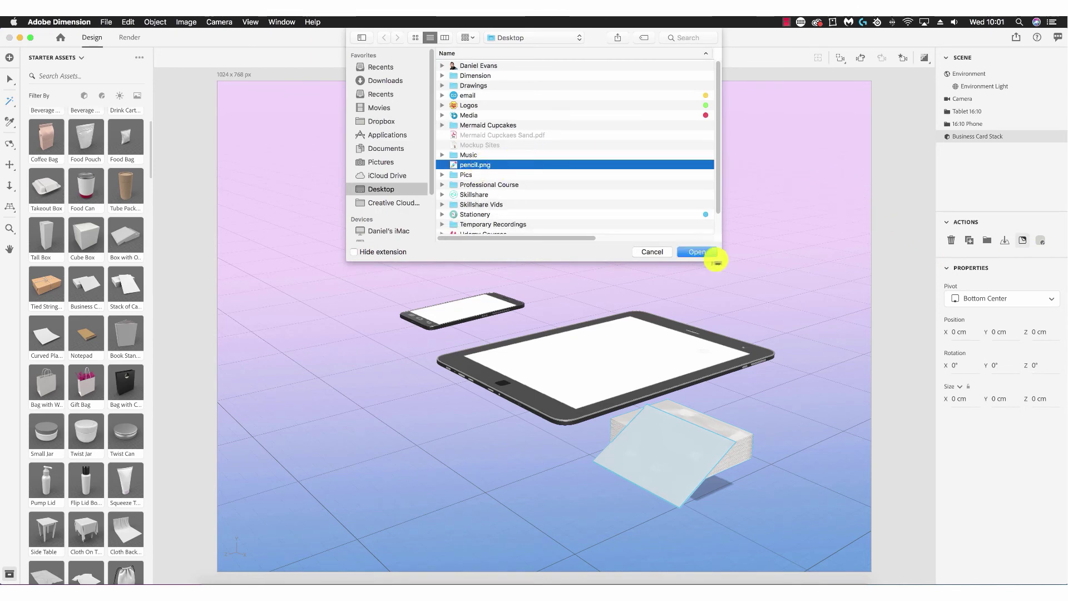
pyautogui.click(698, 252)
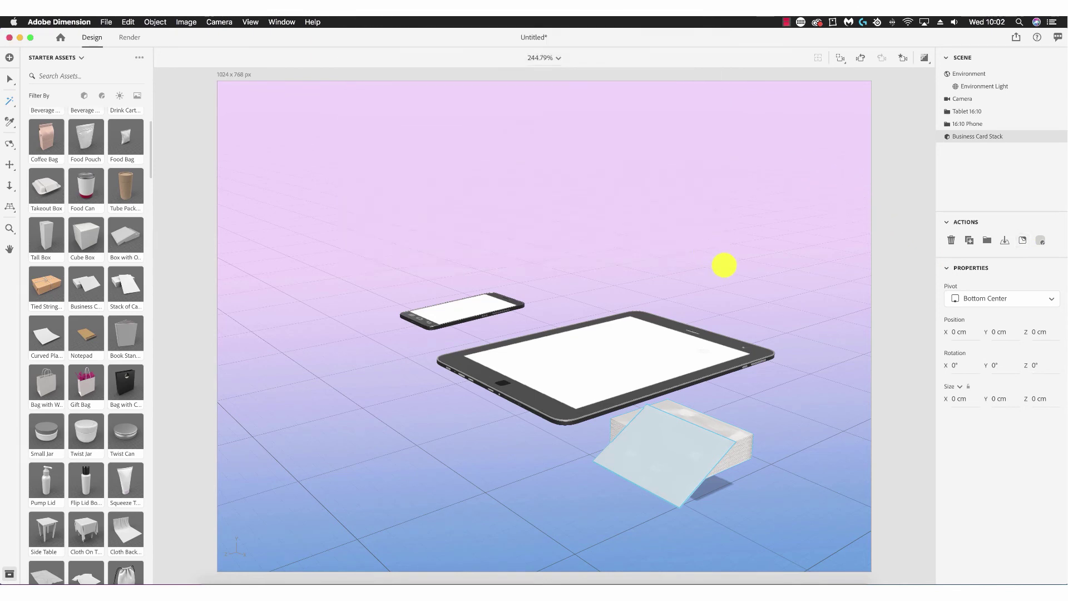
pyautogui.click(677, 378)
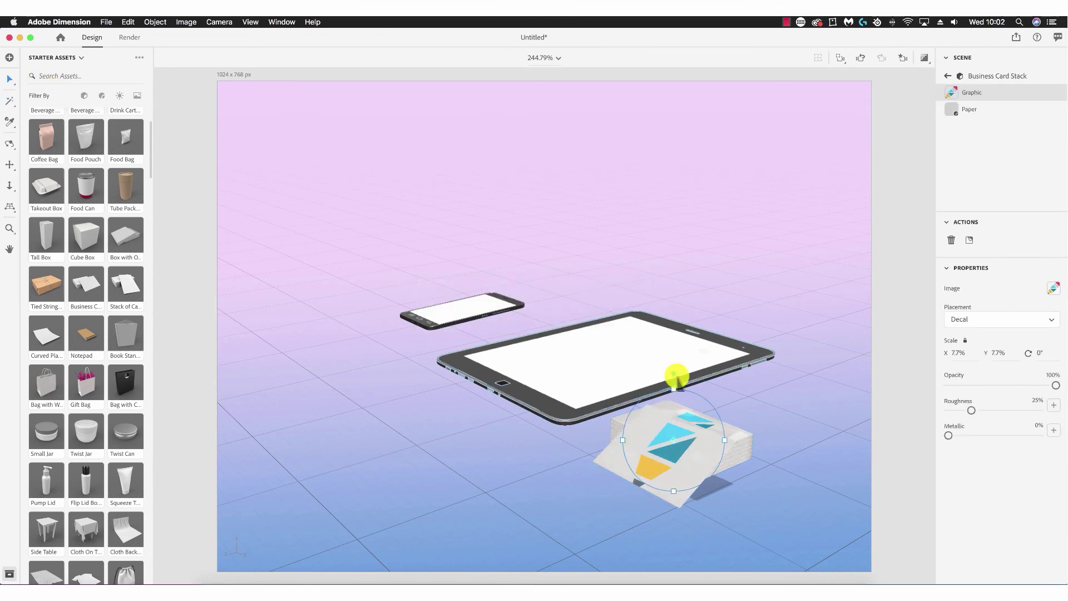
# Rotate the business card graphic to about 56°, scale it to about 5.1% by 5.2%, and deselect it
pyautogui.moveTo(675, 377); pyautogui.dragTo(730, 414)
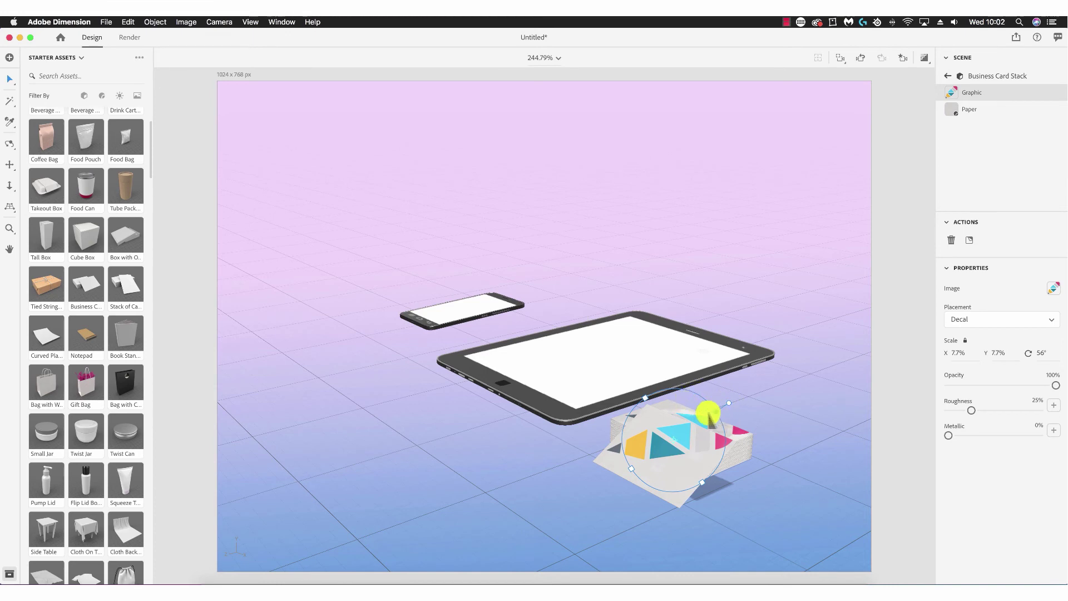
pyautogui.moveTo(707, 411); pyautogui.dragTo(681, 453)
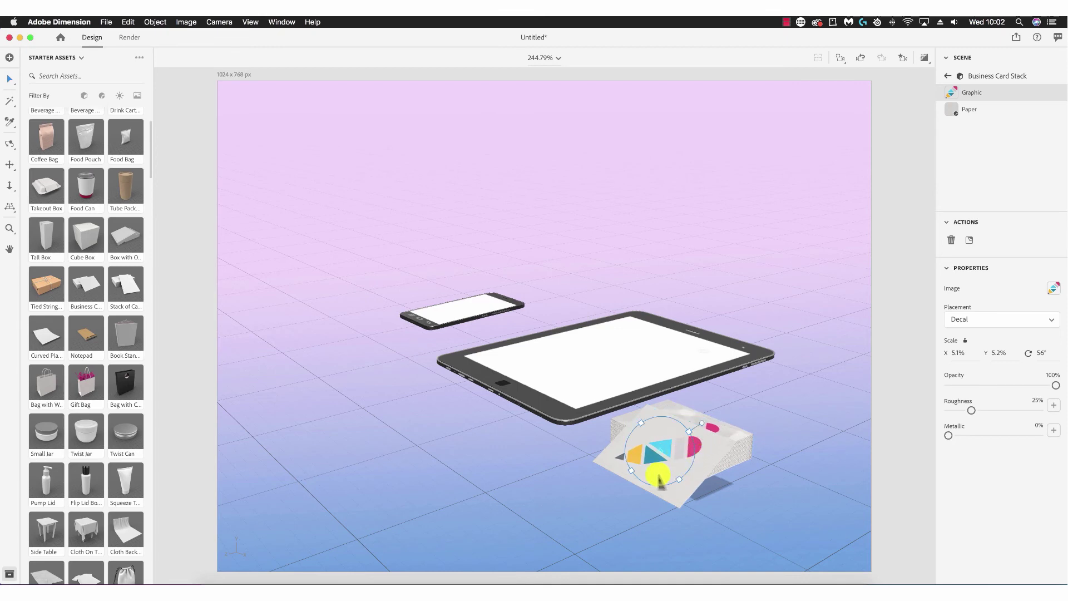
pyautogui.click(559, 472)
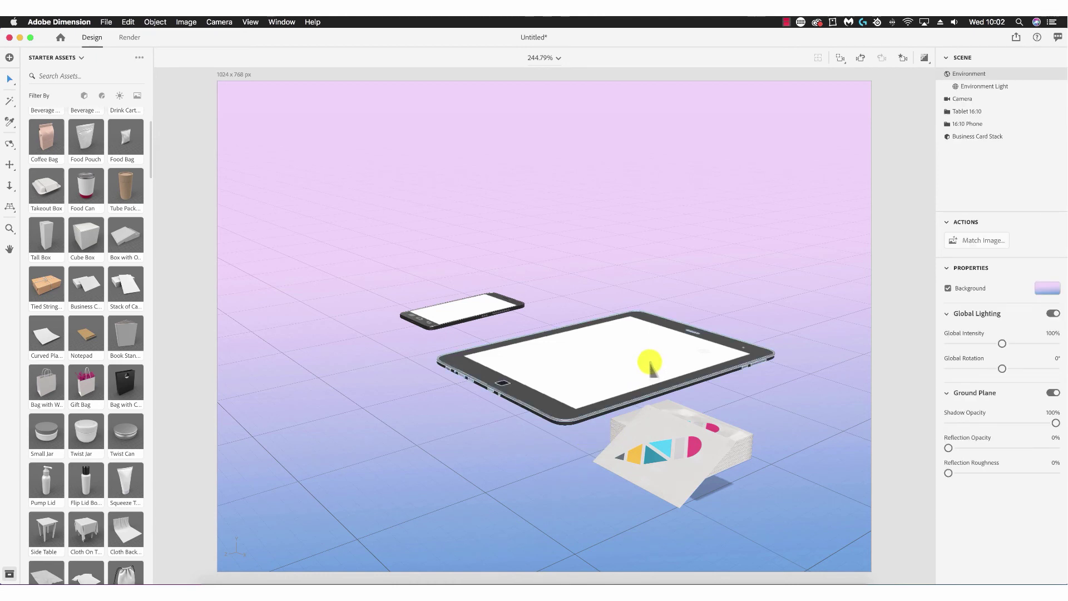
# Orbit the camera to a higher angle and pan it so the phone, tablet and card stack are all in frame
pyautogui.click(10, 144)
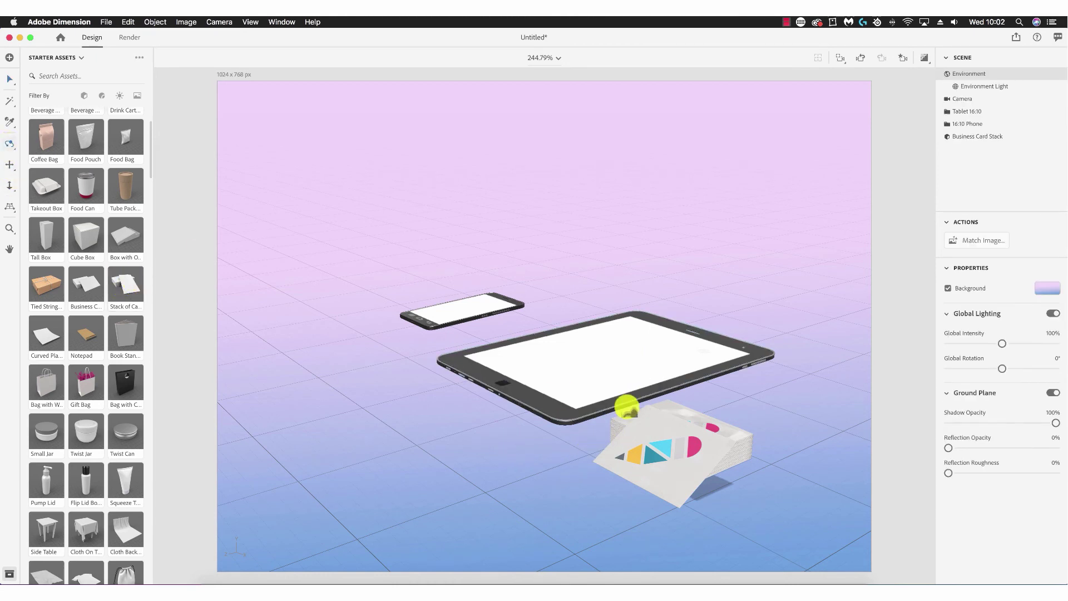
pyautogui.moveTo(588, 384); pyautogui.dragTo(588, 467)
pyautogui.moveTo(700, 481); pyautogui.dragTo(711, 458)
pyautogui.click(10, 78)
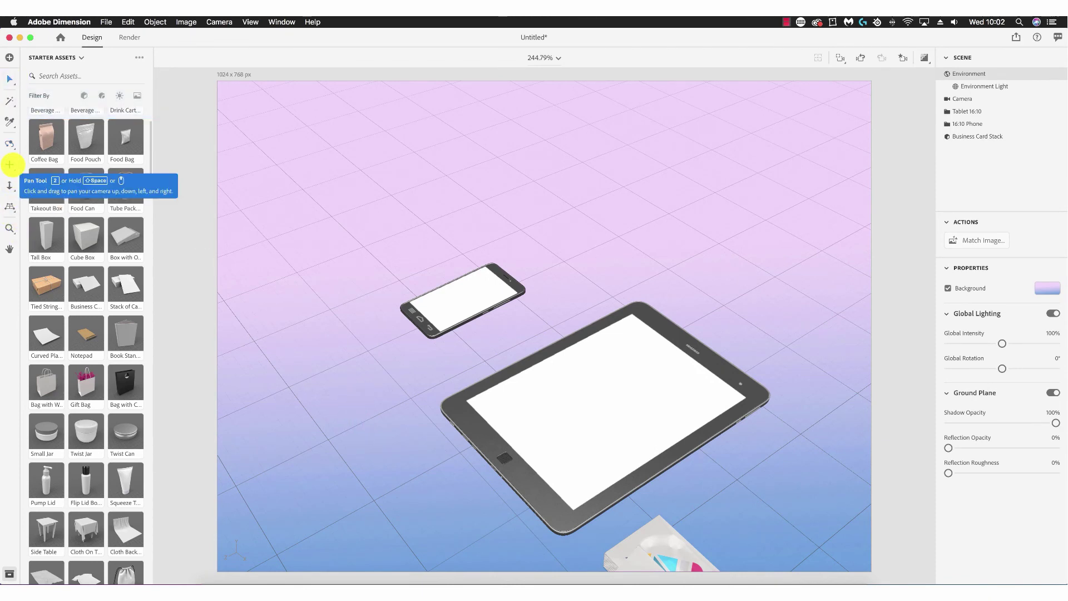
pyautogui.click(9, 164)
pyautogui.moveTo(358, 429); pyautogui.dragTo(348, 342)
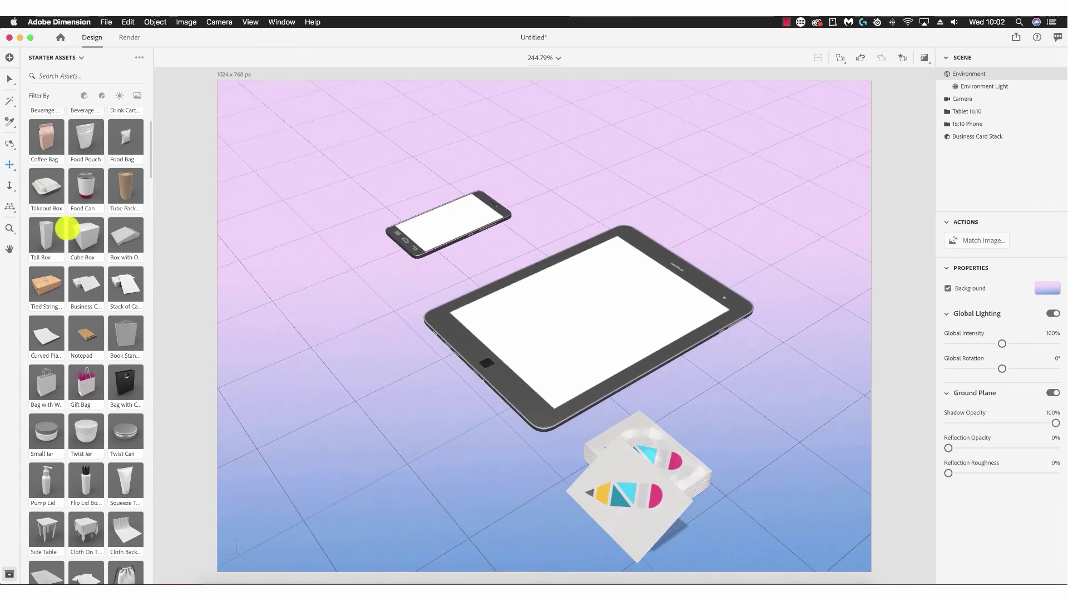
# Place the pencil.png graphic on the tablet's glass
pyautogui.click(10, 100)
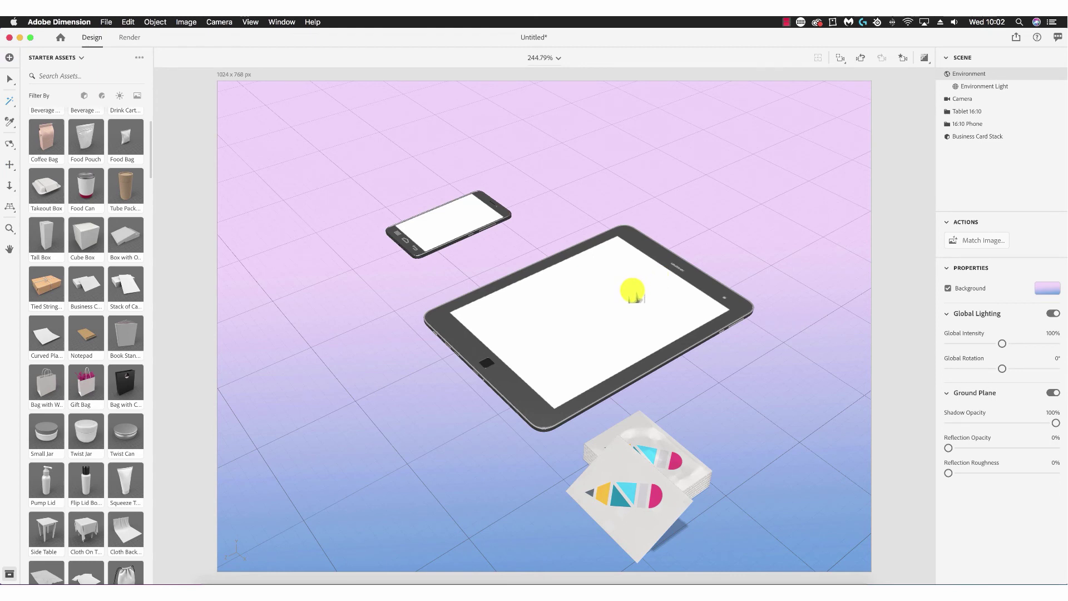
pyautogui.click(632, 293)
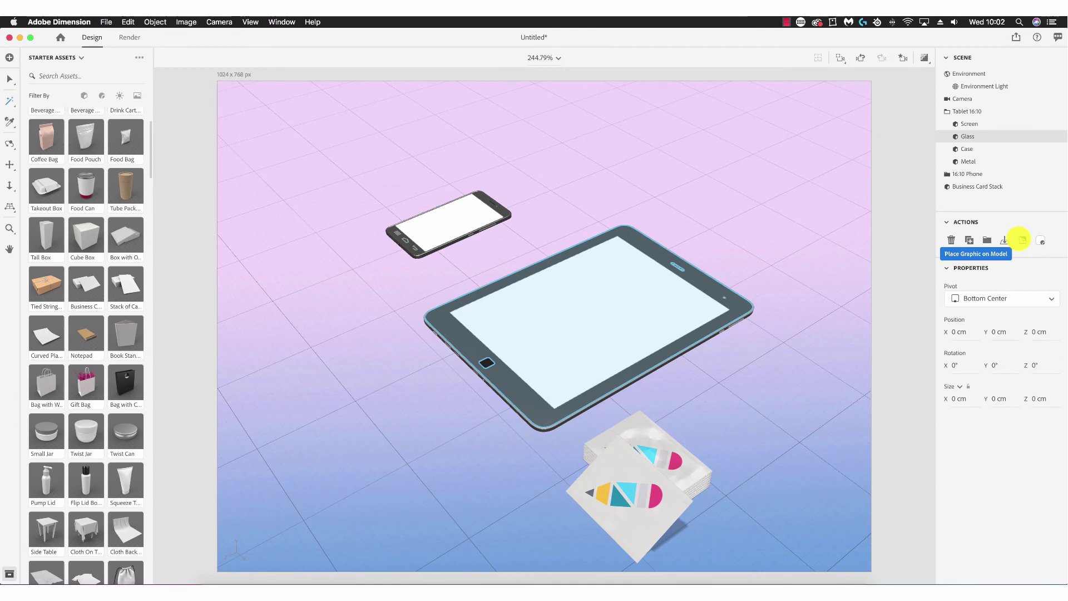
pyautogui.click(1022, 240)
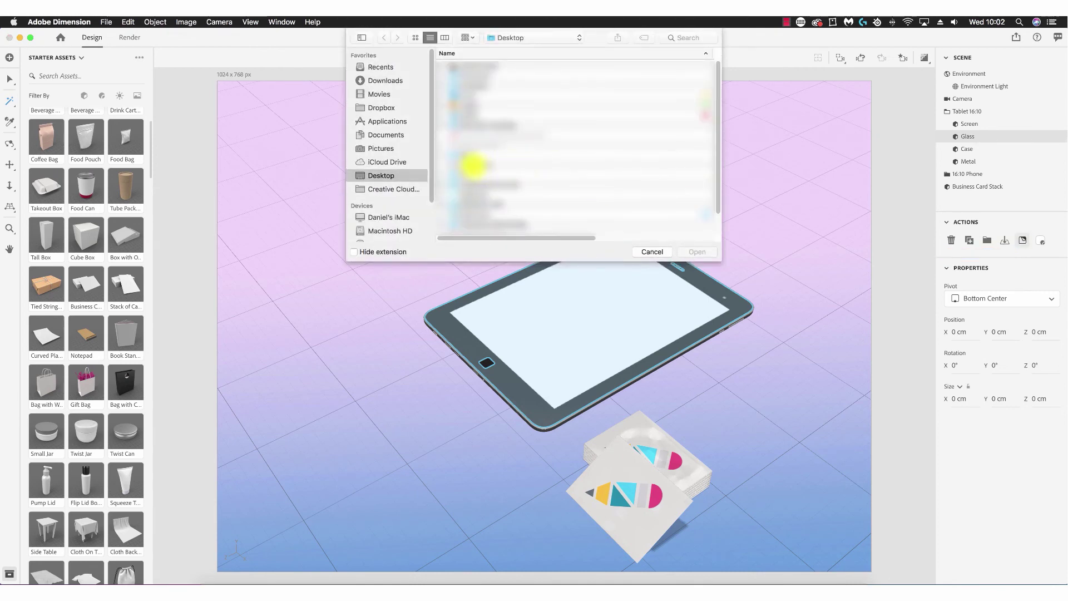
pyautogui.click(473, 165)
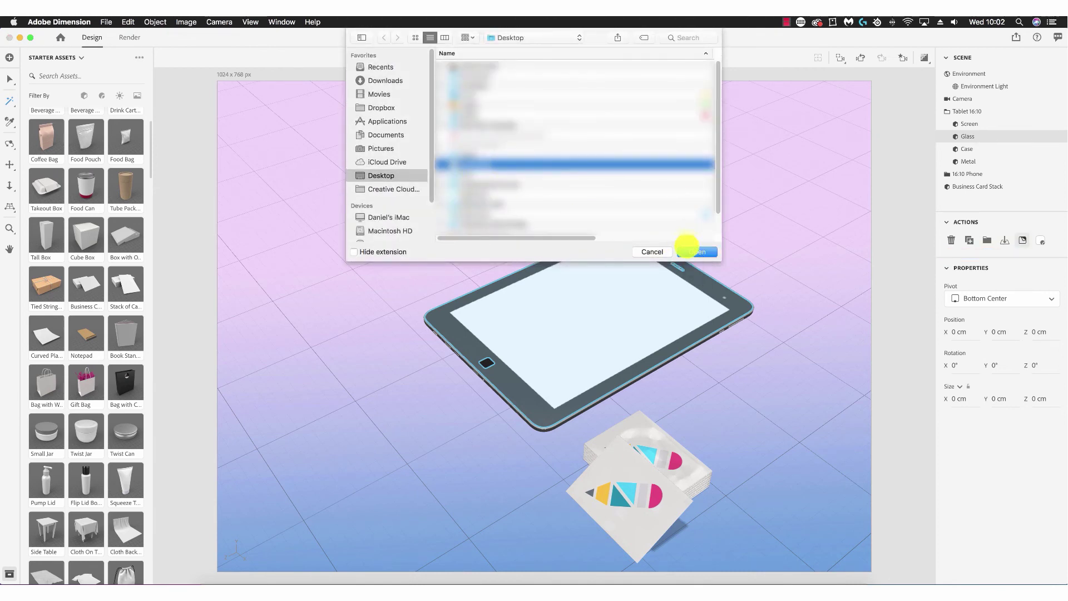
pyautogui.click(690, 249)
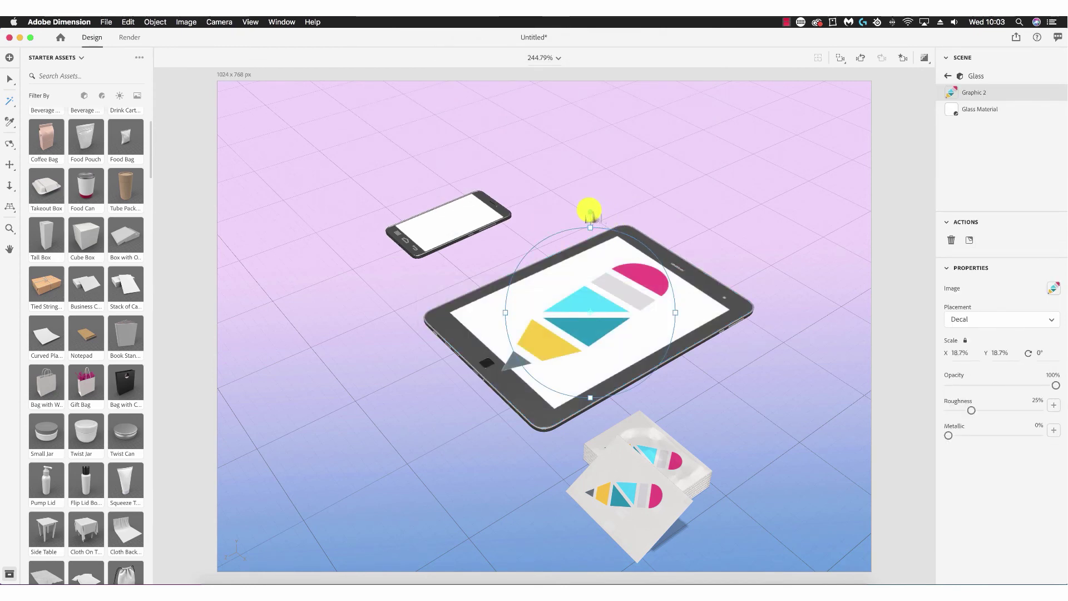
# Rotate the tablet graphic to about 56° and scale it to about 13% by 14% so it fits within the screen
pyautogui.click(10, 78)
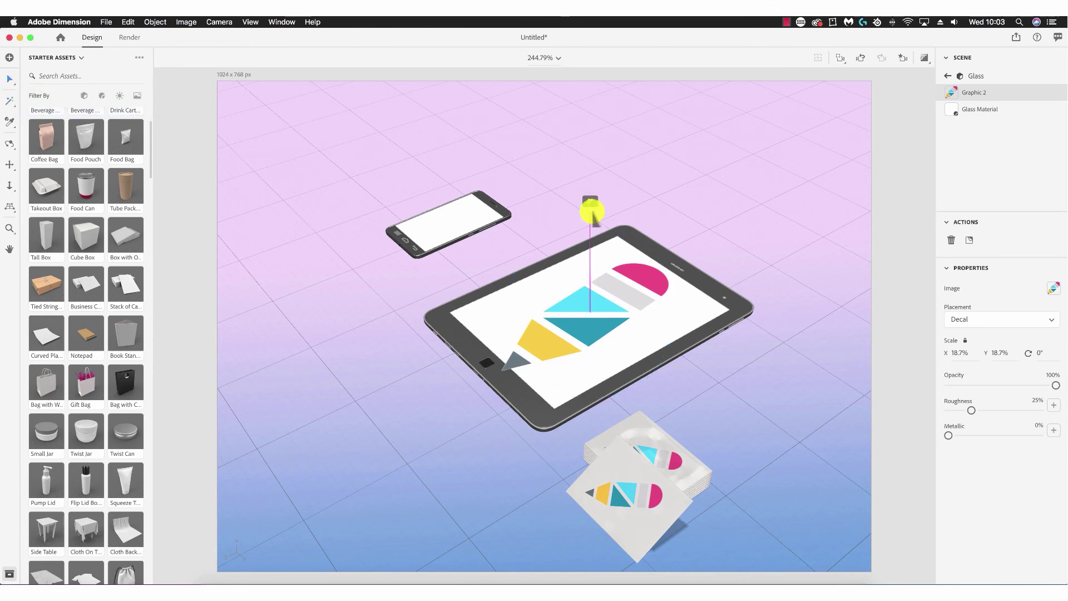
pyautogui.moveTo(590, 211); pyautogui.dragTo(651, 278)
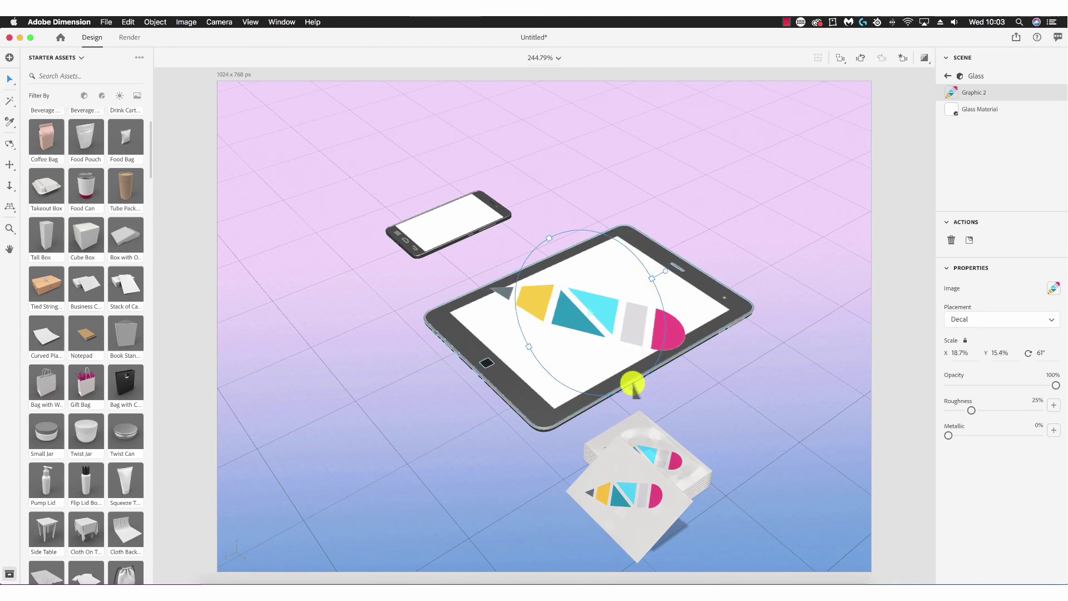
pyautogui.moveTo(633, 384); pyautogui.dragTo(624, 368)
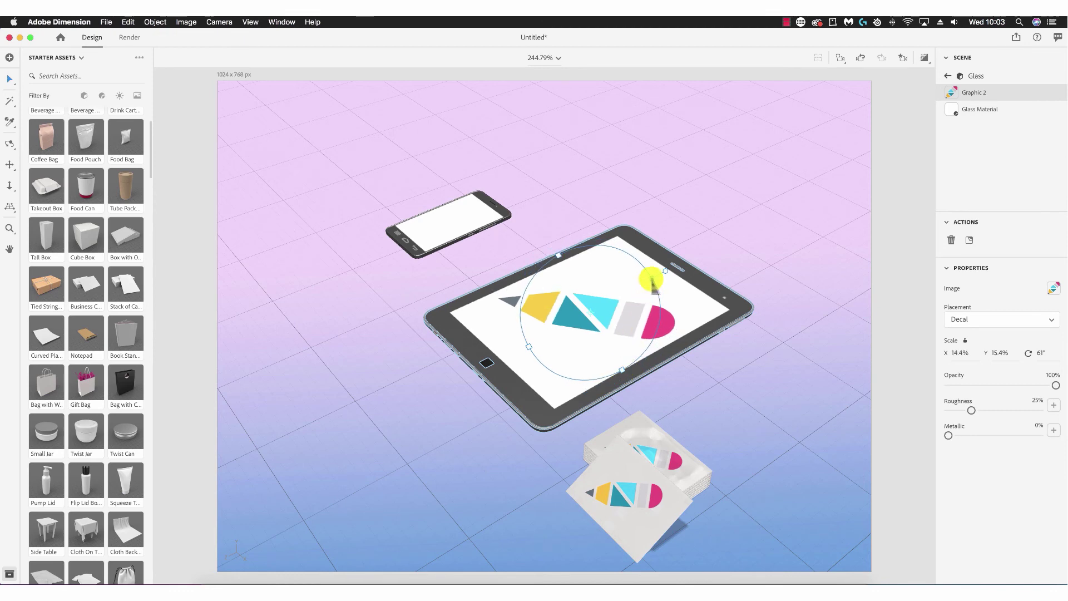
pyautogui.moveTo(653, 280); pyautogui.dragTo(647, 282)
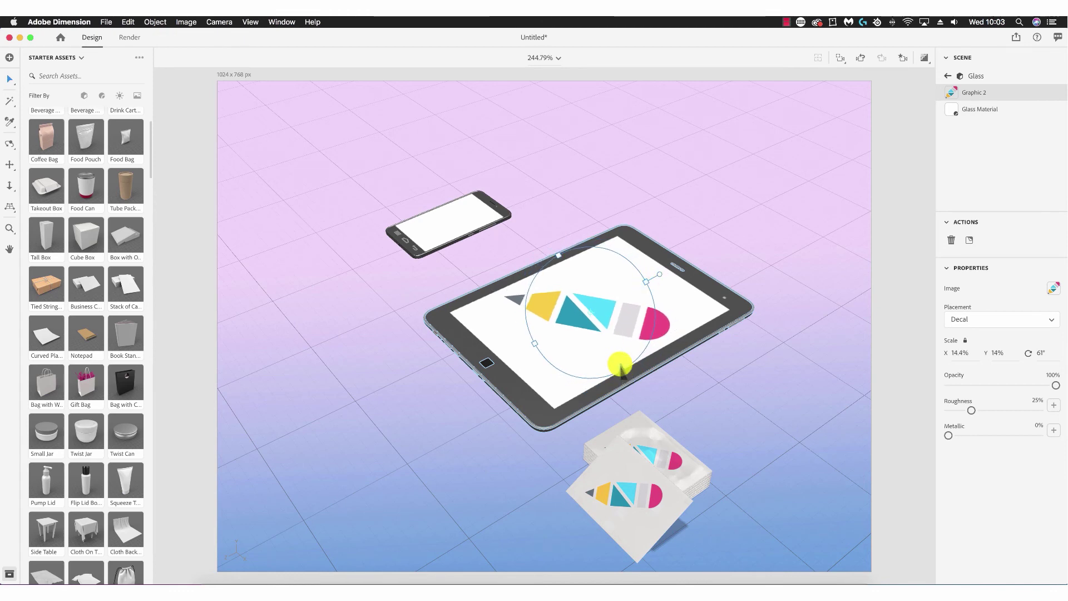
pyautogui.moveTo(620, 365); pyautogui.dragTo(657, 276)
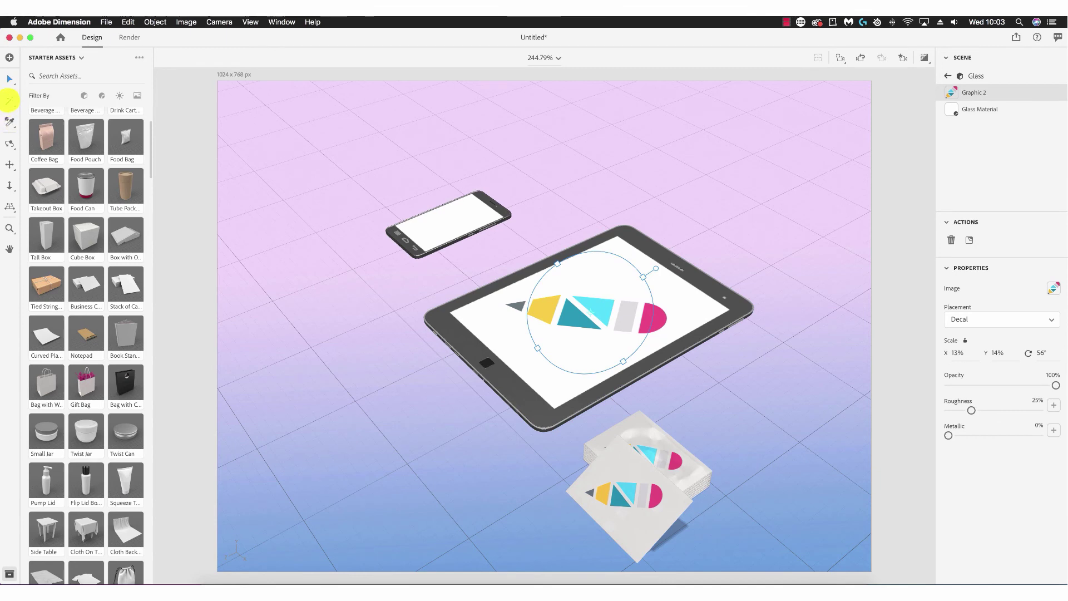
# Place the pencil.png graphic on the phone's glass
pyautogui.click(9, 100)
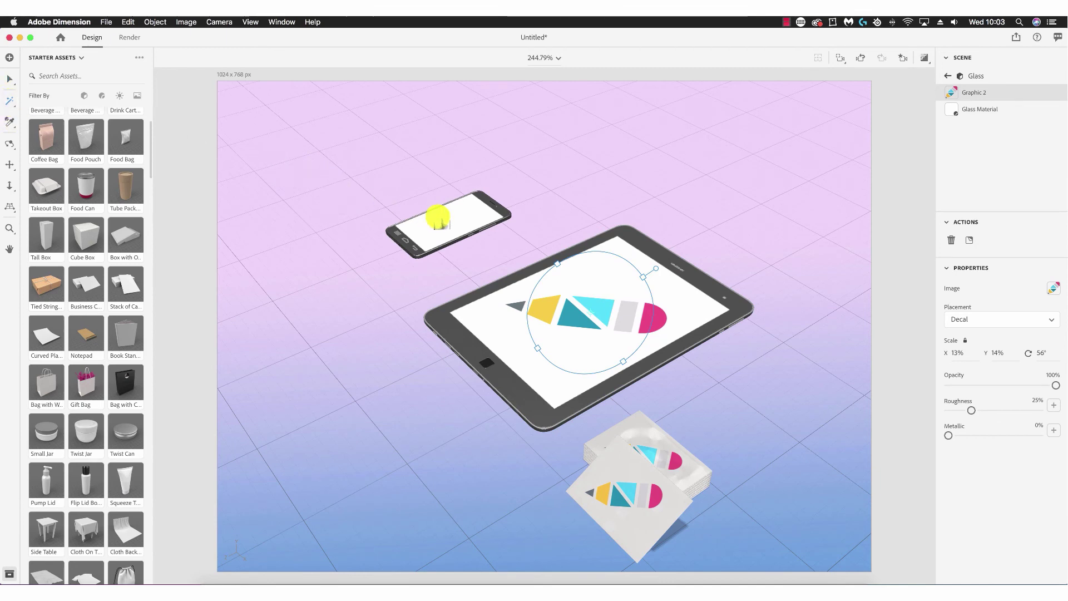
pyautogui.click(439, 218)
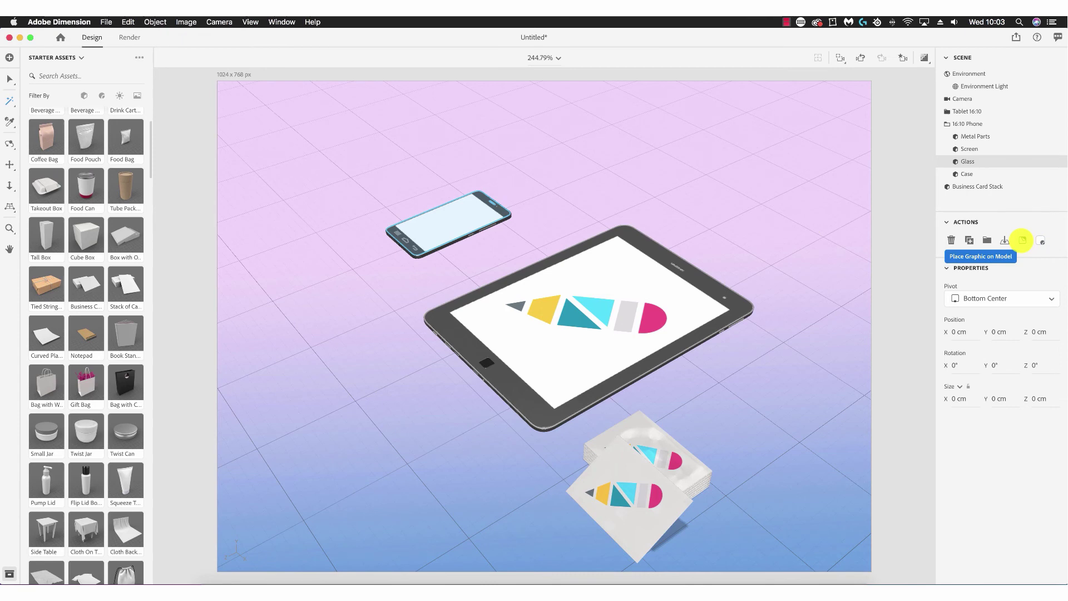
pyautogui.click(1023, 240)
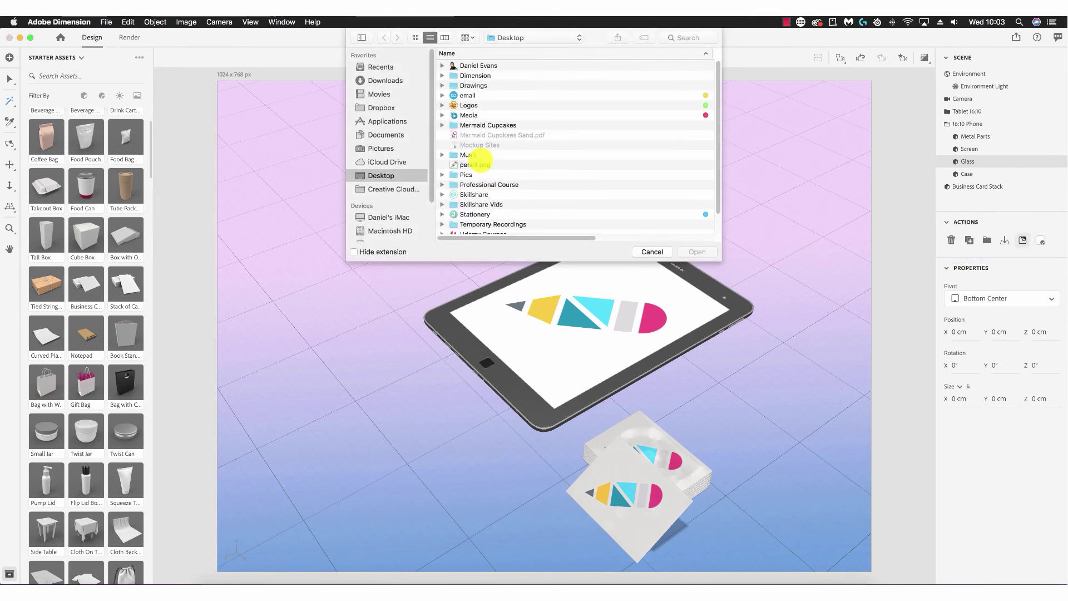
pyautogui.click(476, 163)
pyautogui.click(702, 252)
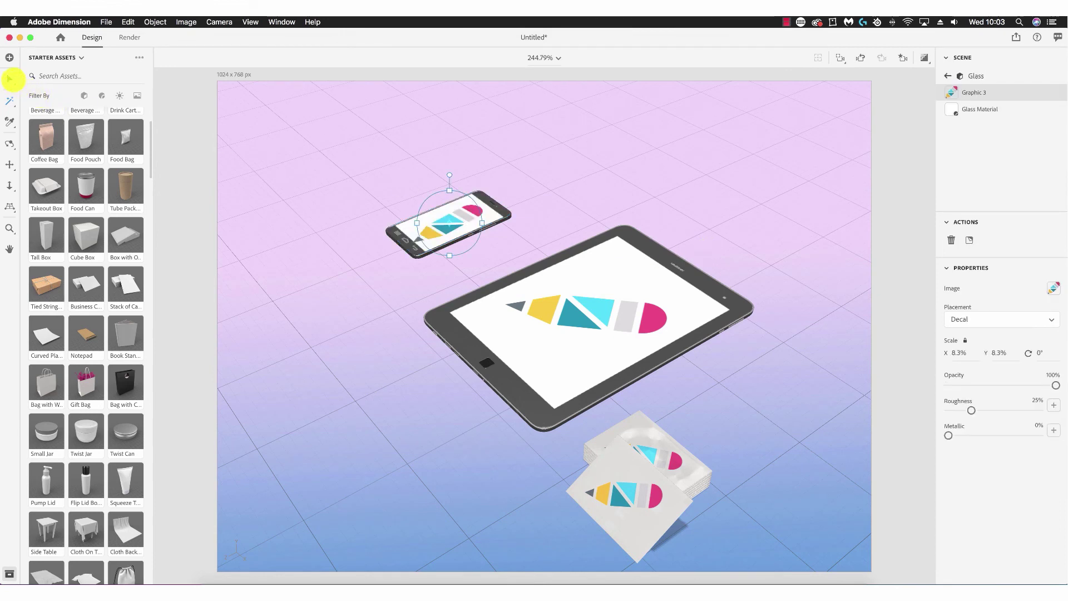
# Rotate the phone graphic to about 62°, scale it to about 5.1% by 5.2% within the screen, and deselect it
pyautogui.click(9, 79)
pyautogui.moveTo(449, 178); pyautogui.dragTo(487, 209)
pyautogui.scroll(5, 436, 254)
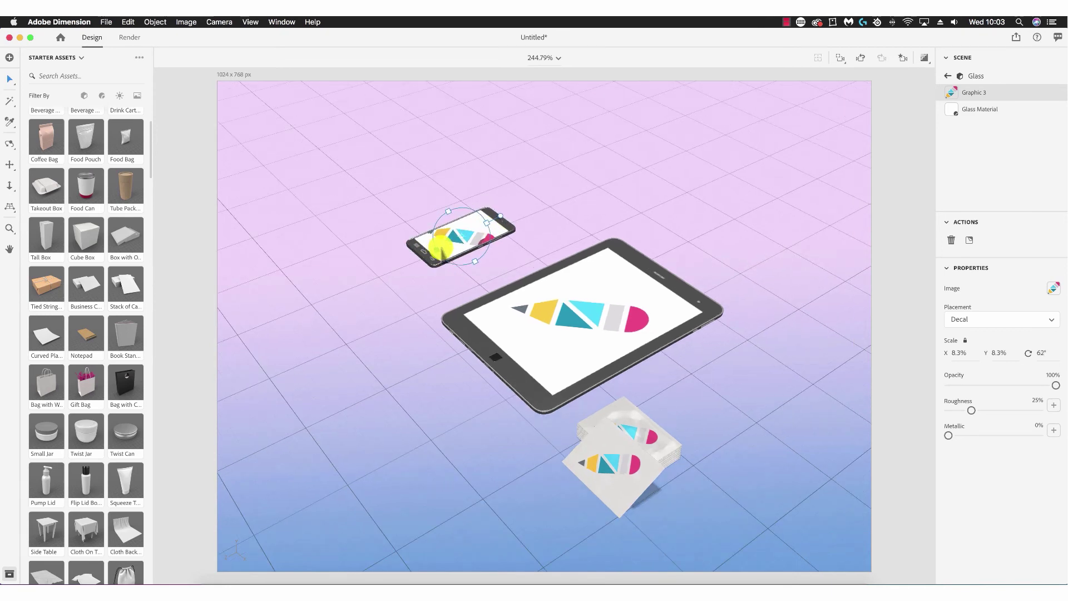
pyautogui.scroll(3, 441, 241)
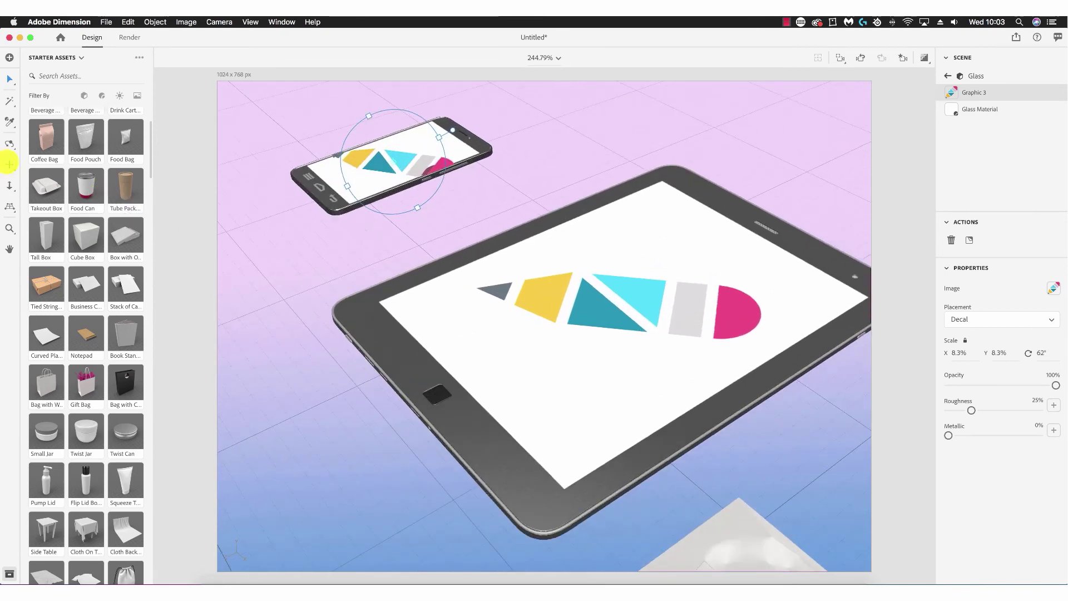
pyautogui.click(24, 165)
pyautogui.moveTo(282, 236); pyautogui.dragTo(399, 328)
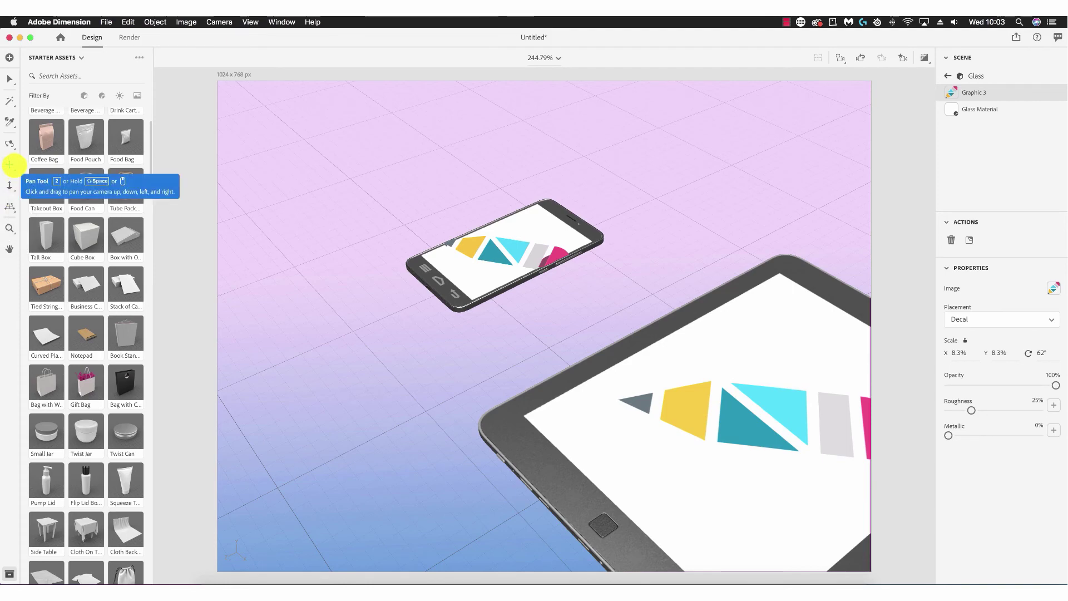
pyautogui.moveTo(381, 307); pyautogui.dragTo(412, 373)
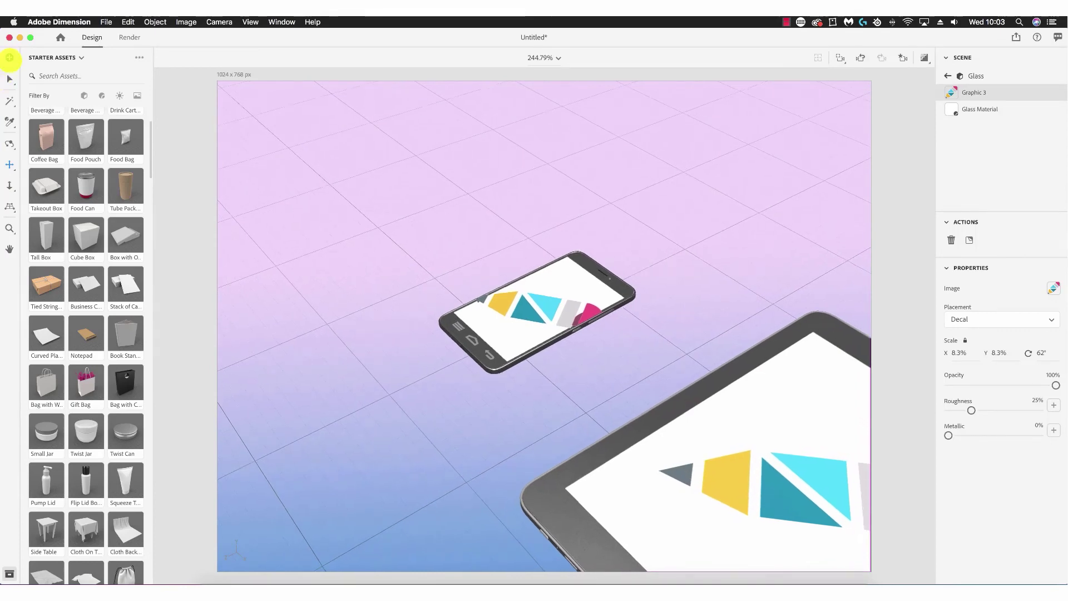
pyautogui.click(9, 78)
pyautogui.click(579, 295)
pyautogui.moveTo(599, 279); pyautogui.dragTo(556, 312)
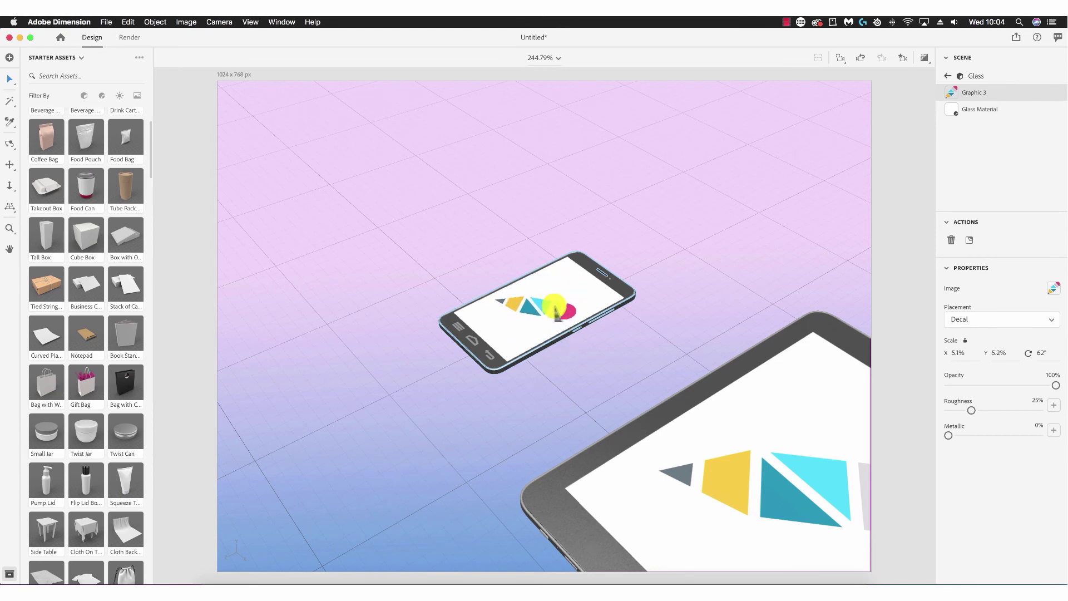
pyautogui.click(496, 377)
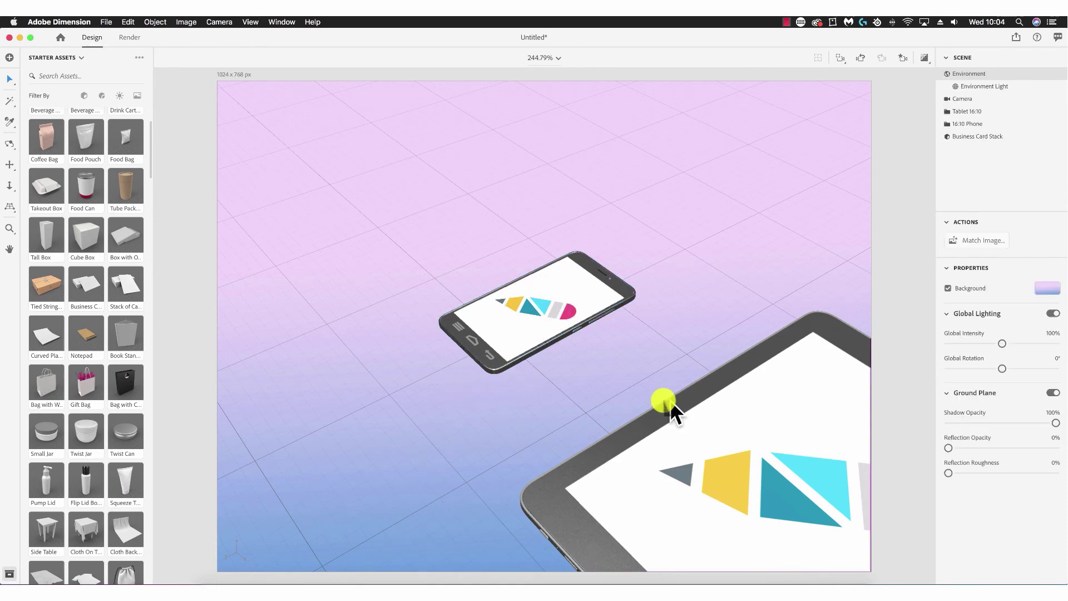
# Move the tablet slightly closer to the phone, to about X -8.4 cm, Z -0.1 cm
pyautogui.scroll(-5, 665, 403)
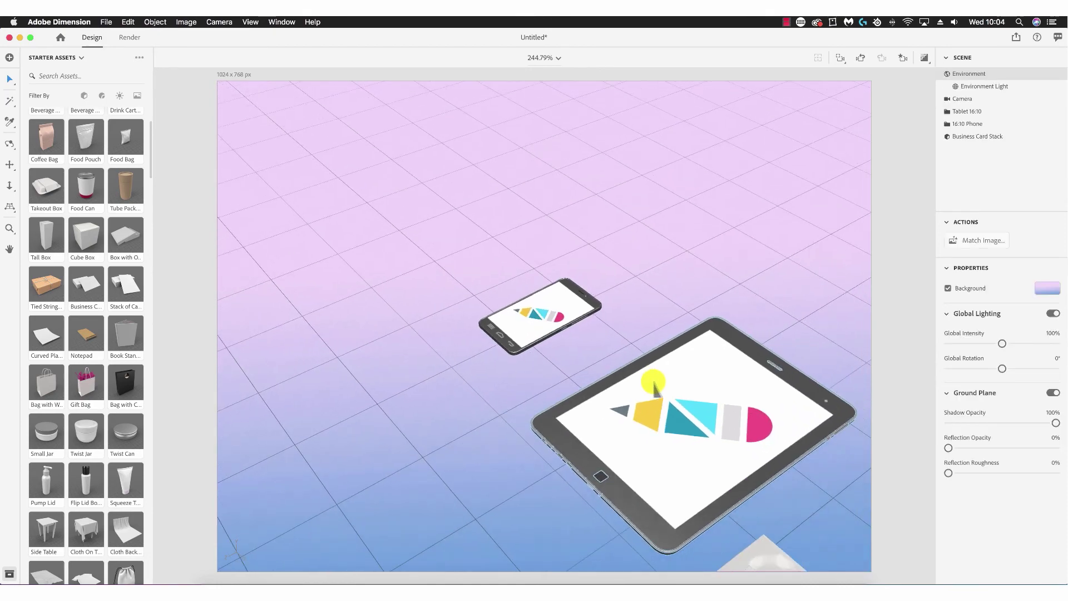
pyautogui.scroll(-4, 654, 384)
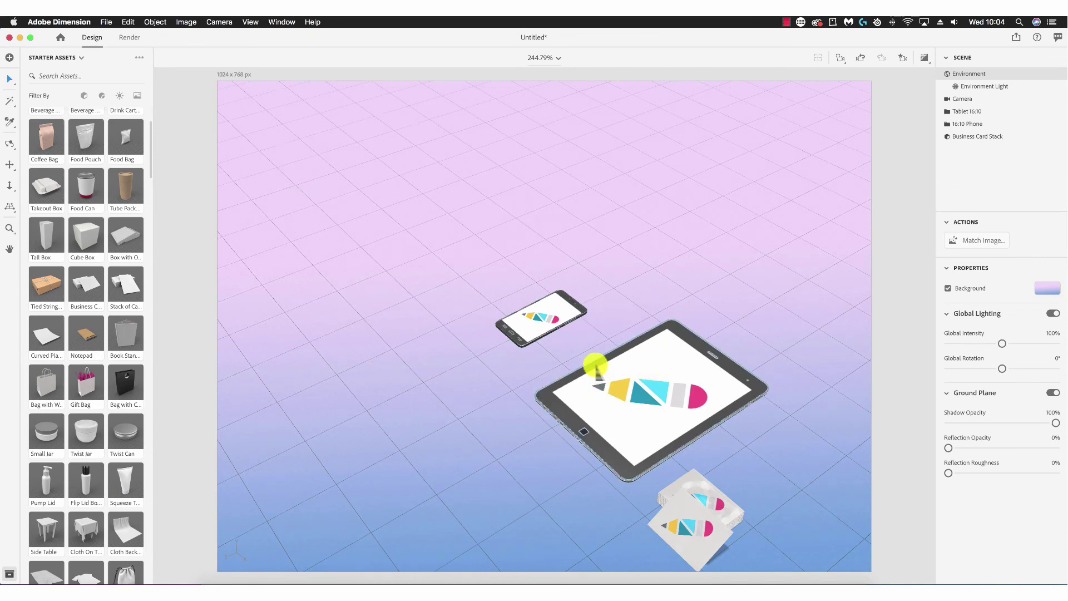
pyautogui.moveTo(595, 367); pyautogui.dragTo(579, 362)
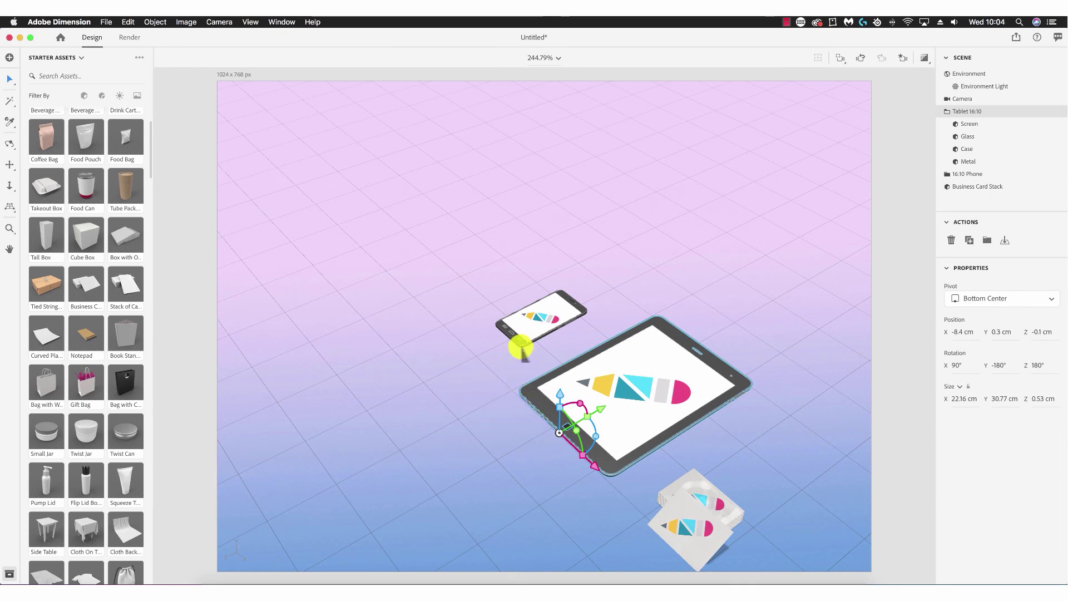
# Move the phone to about X -29.3 cm, Z -0.1 cm and the business card stack to about X 13.3 cm, Z -5.3 cm, and deselect
pyautogui.moveTo(520, 345); pyautogui.dragTo(490, 363)
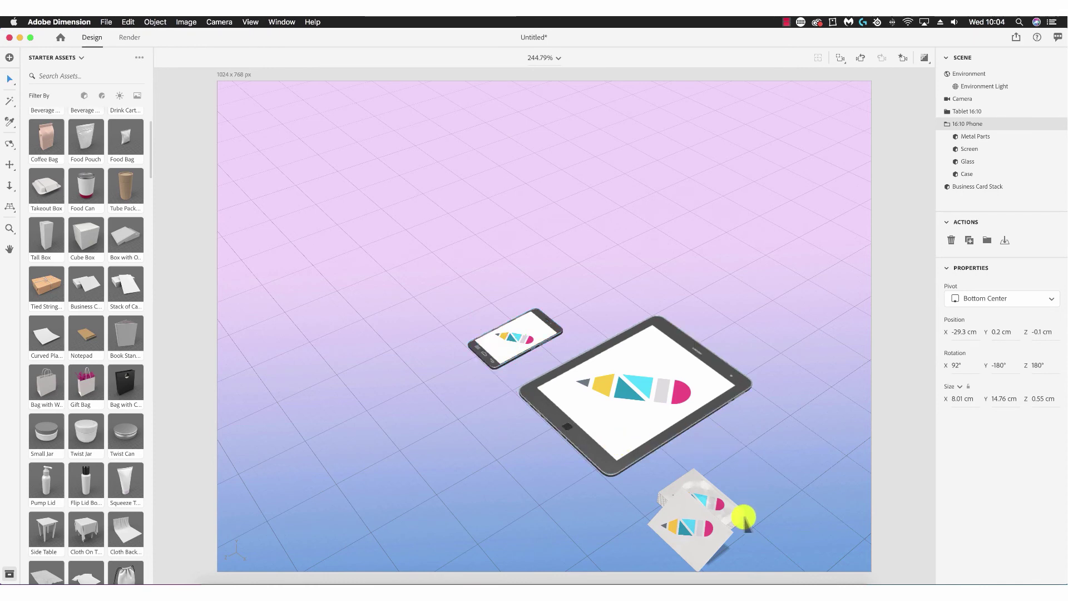
pyautogui.click(745, 518)
pyautogui.moveTo(734, 517); pyautogui.dragTo(726, 508)
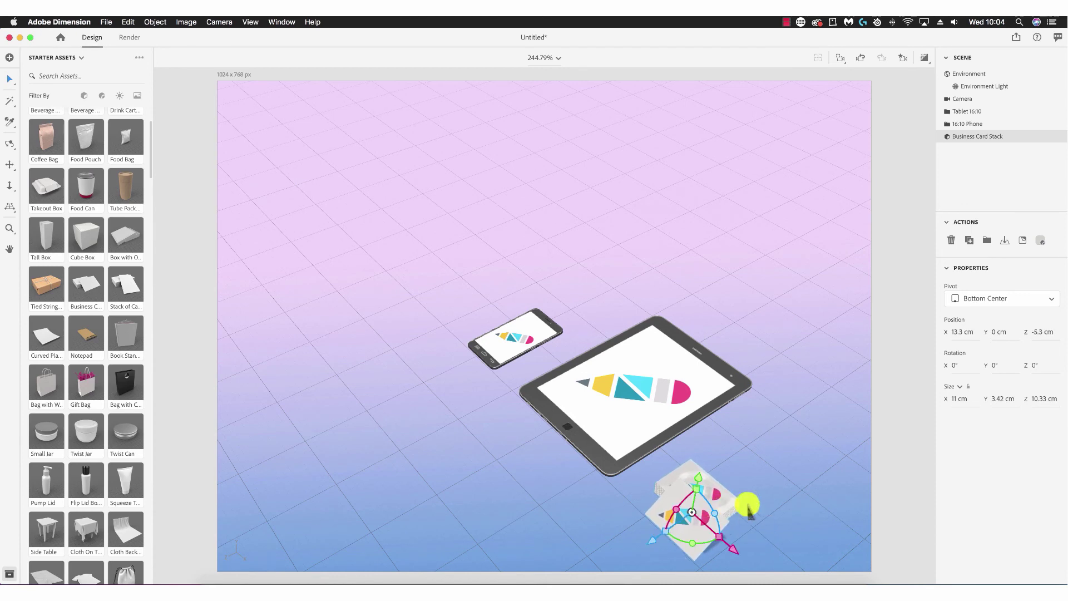
pyautogui.click(783, 490)
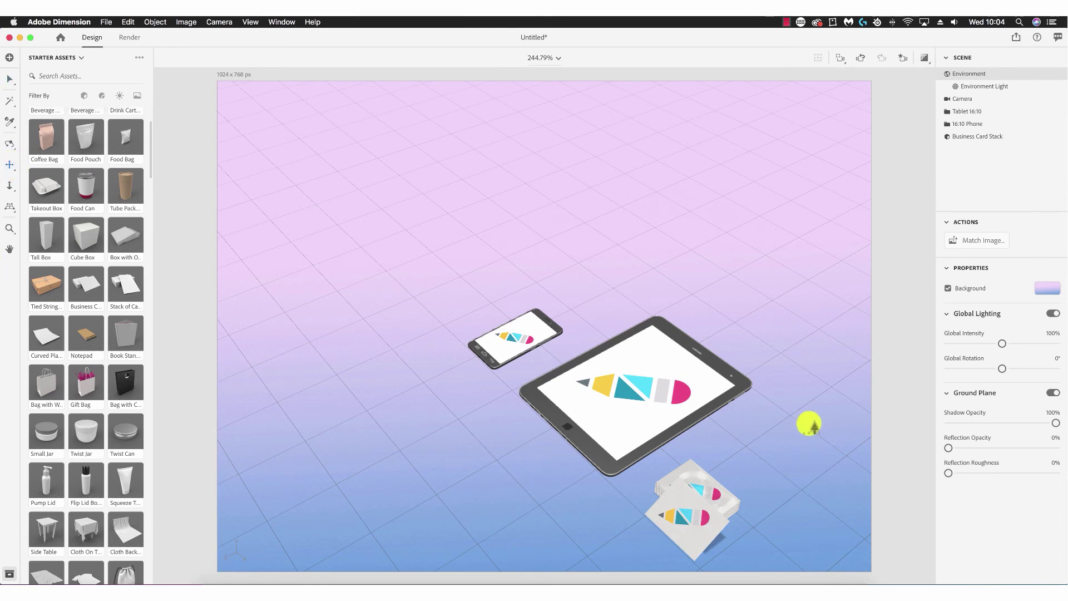
# Frame the camera closer so the phone, tablet and business cards are centred and fill most of the canvas
pyautogui.moveTo(811, 425); pyautogui.dragTo(715, 341, button='middle')
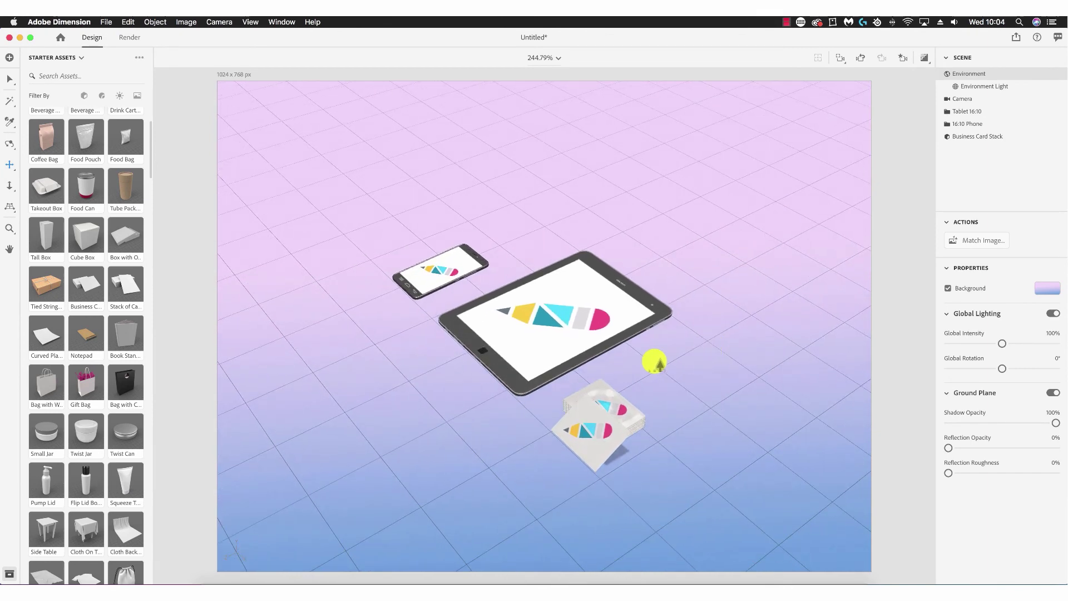
pyautogui.scroll(5, 658, 365)
pyautogui.scroll(3, 664, 368)
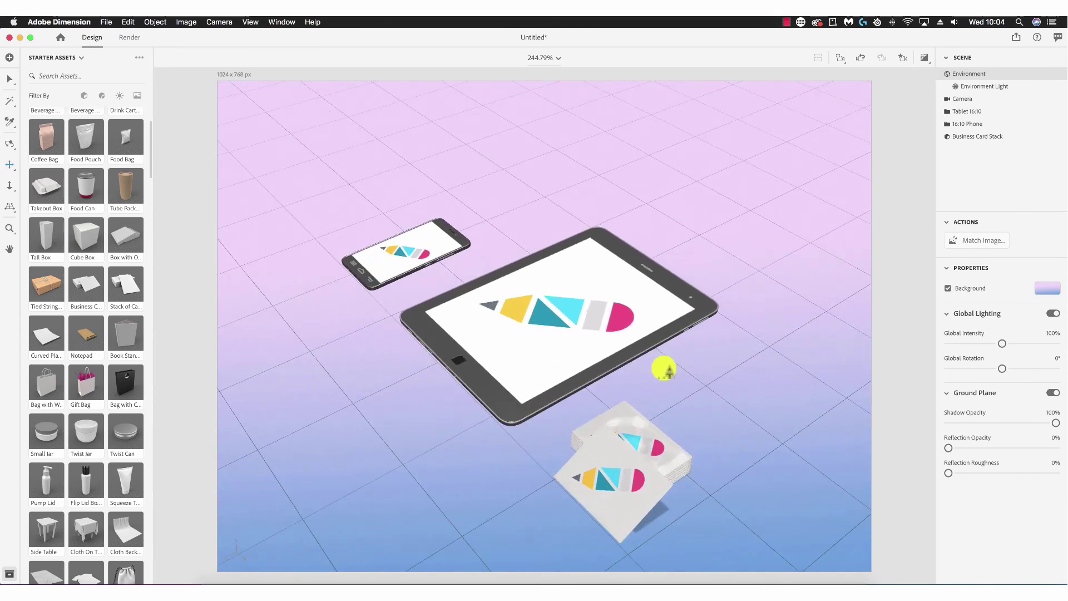
pyautogui.moveTo(718, 391); pyautogui.dragTo(704, 369, button='middle')
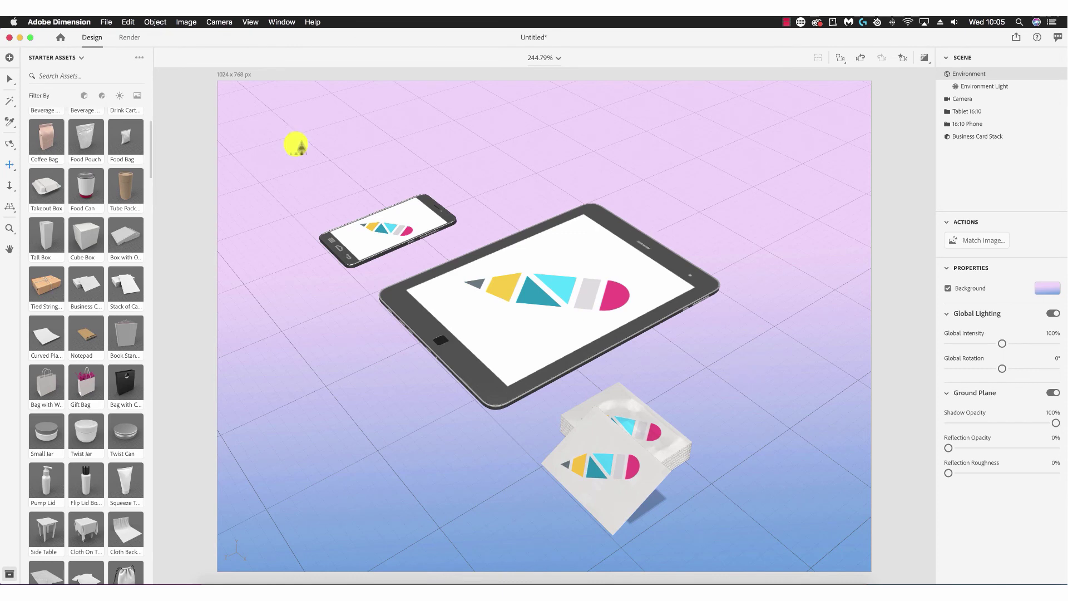
# Render the scene to the desktop as a high-quality PNG named Collection and open Collection.png to view it
pyautogui.click(131, 37)
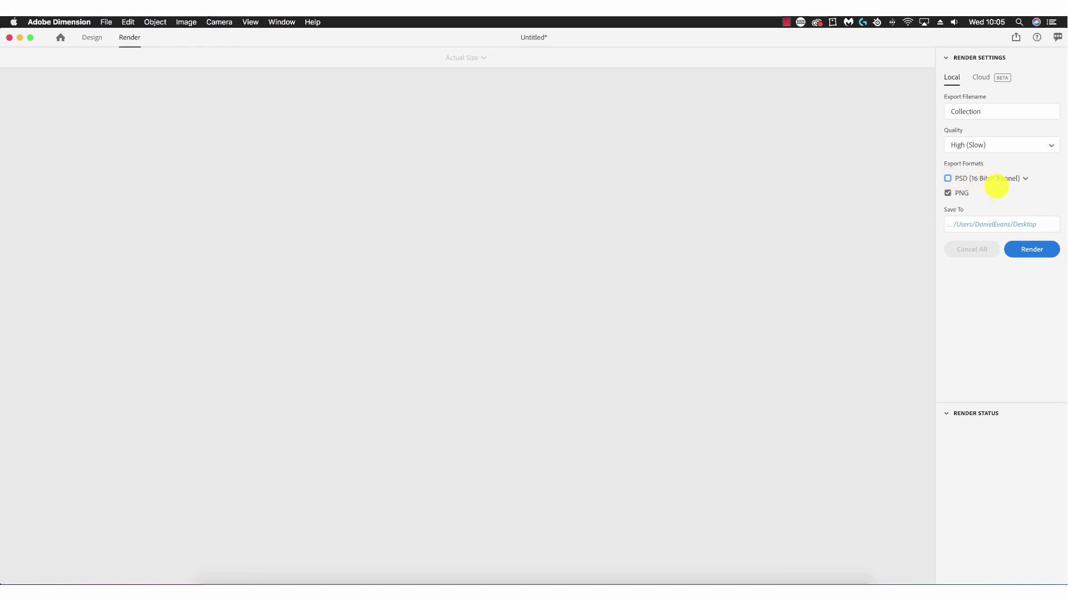
pyautogui.click(1036, 249)
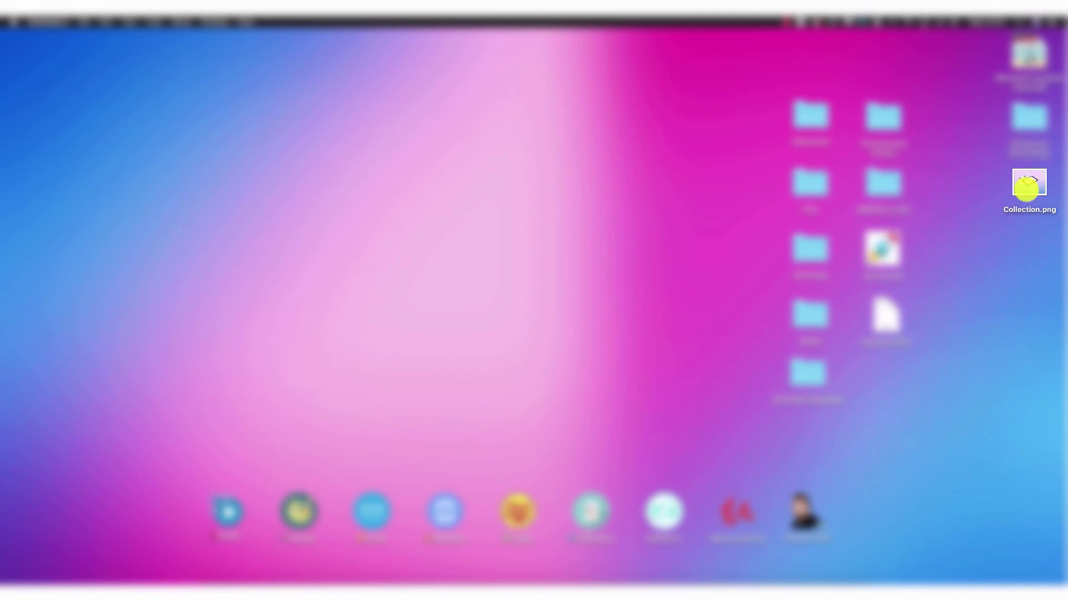
pyautogui.doubleClick(1027, 186)
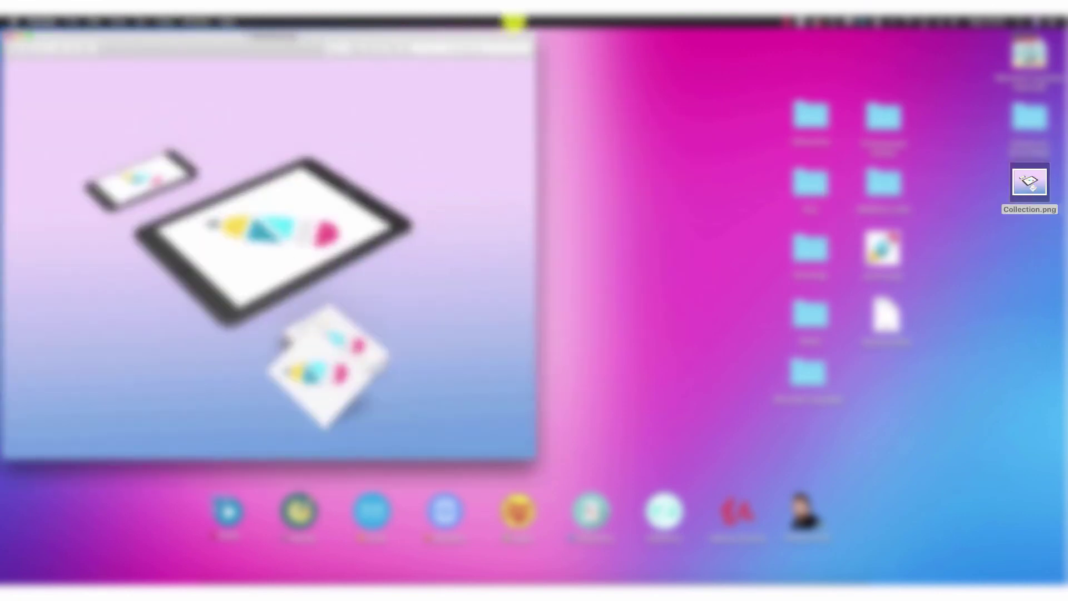
pyautogui.moveTo(520, 40); pyautogui.dragTo(689, 85)
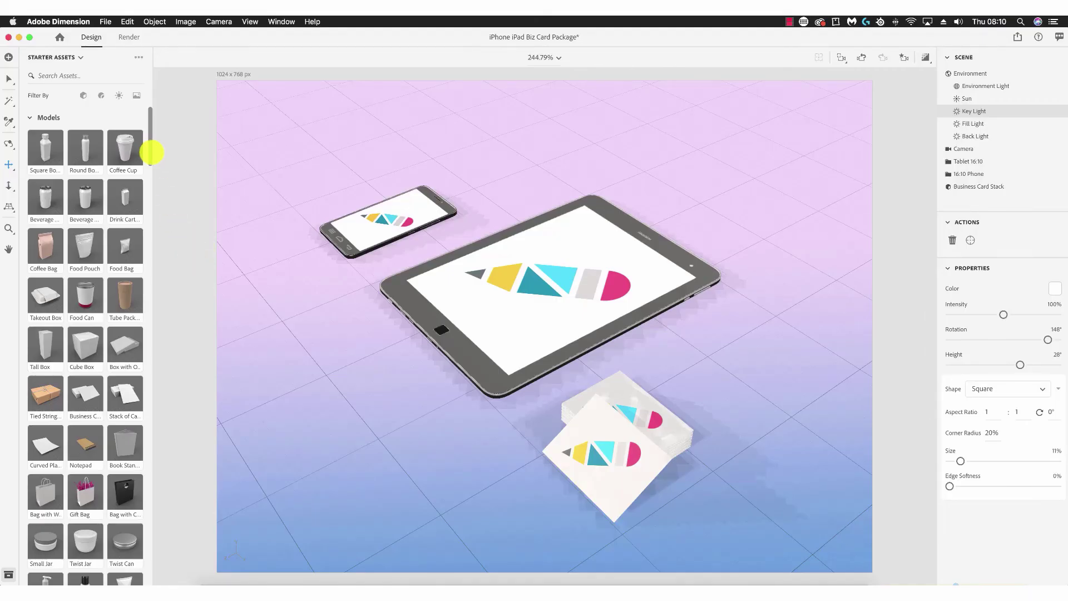
# Apply the Studio Low Key Light environment light, with intensity 200% and rotation about 161°
pyautogui.scroll(-5, 153, 167)
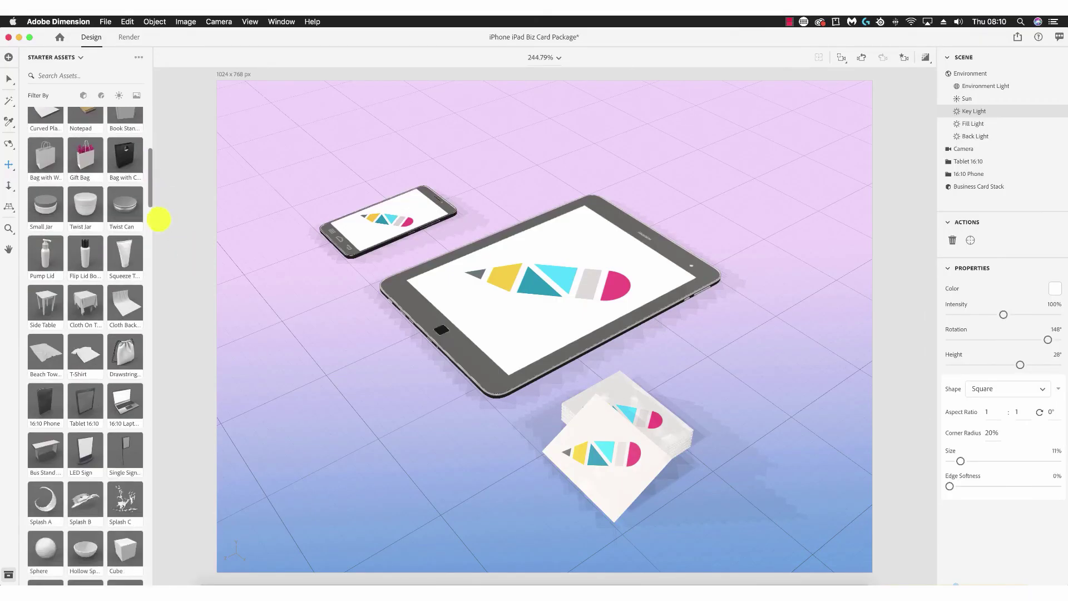
pyautogui.moveTo(158, 220); pyautogui.dragTo(158, 468)
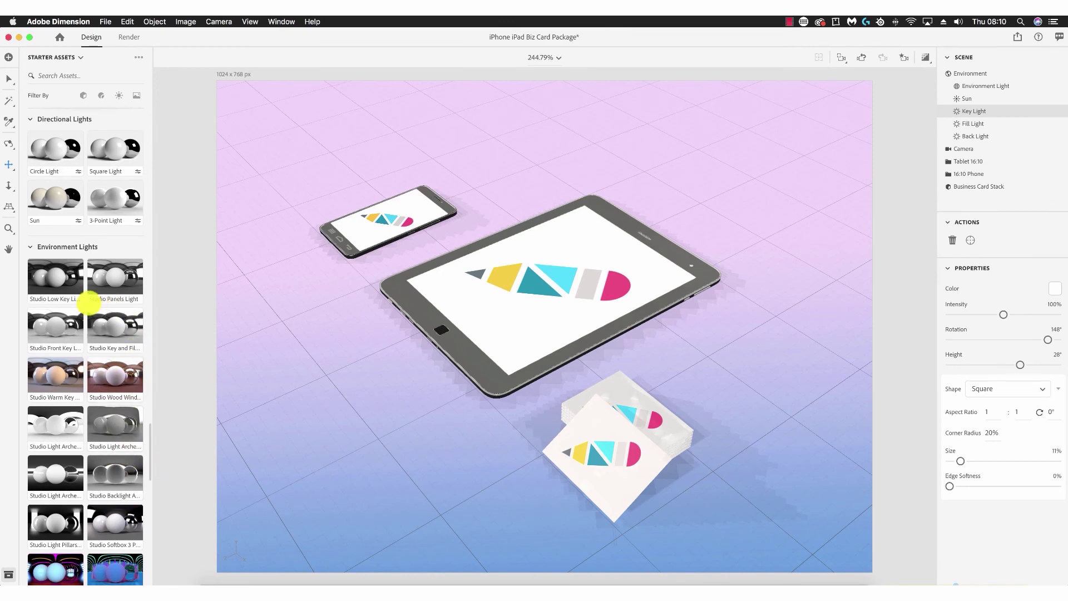
pyautogui.click(67, 277)
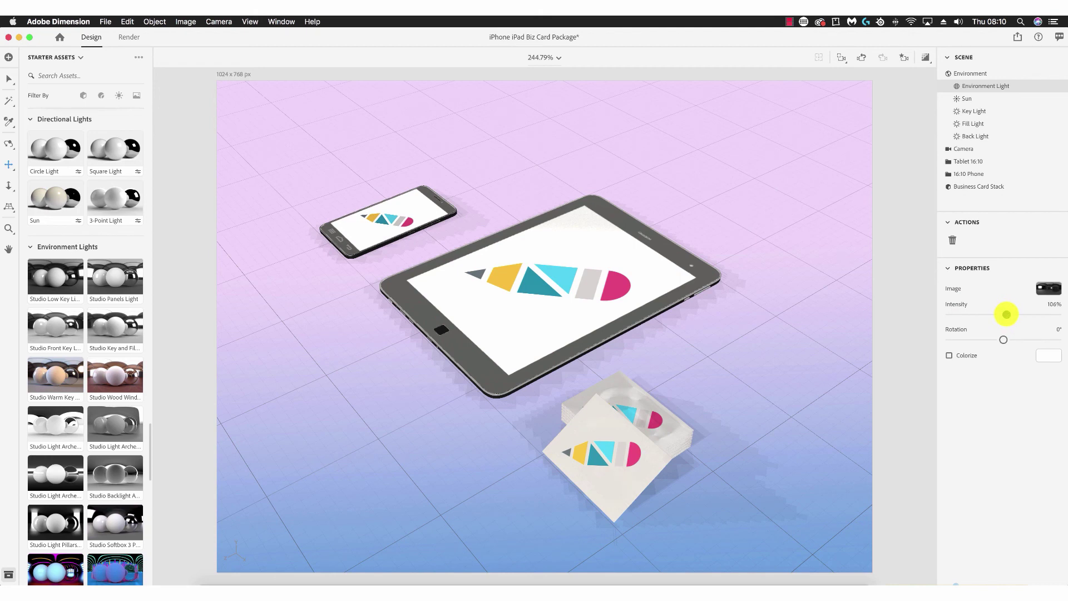
pyautogui.moveTo(1021, 314); pyautogui.dragTo(1060, 311)
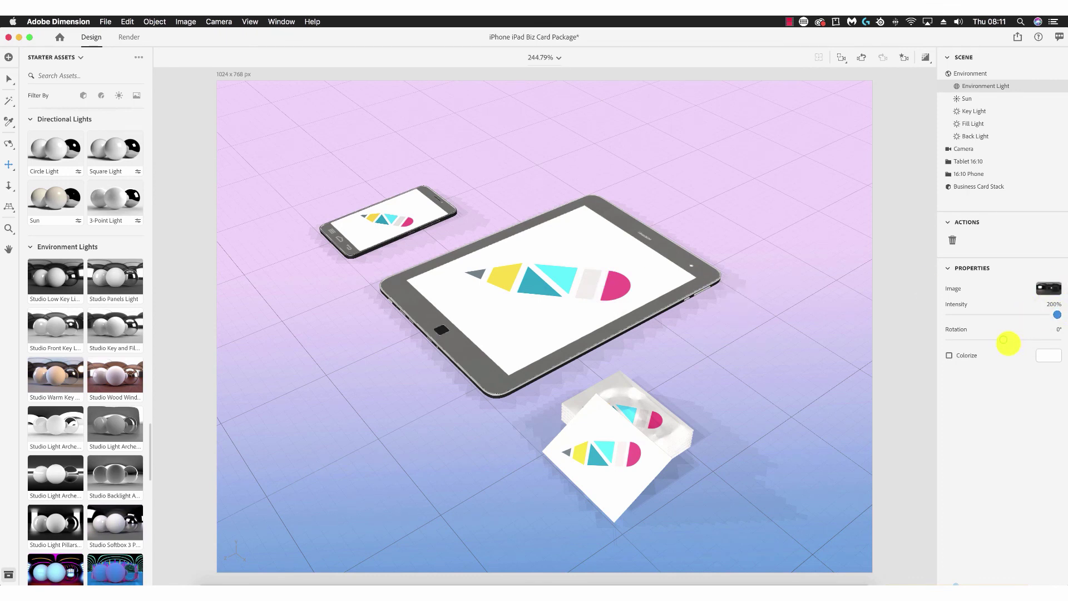
pyautogui.moveTo(1009, 340); pyautogui.dragTo(1036, 340)
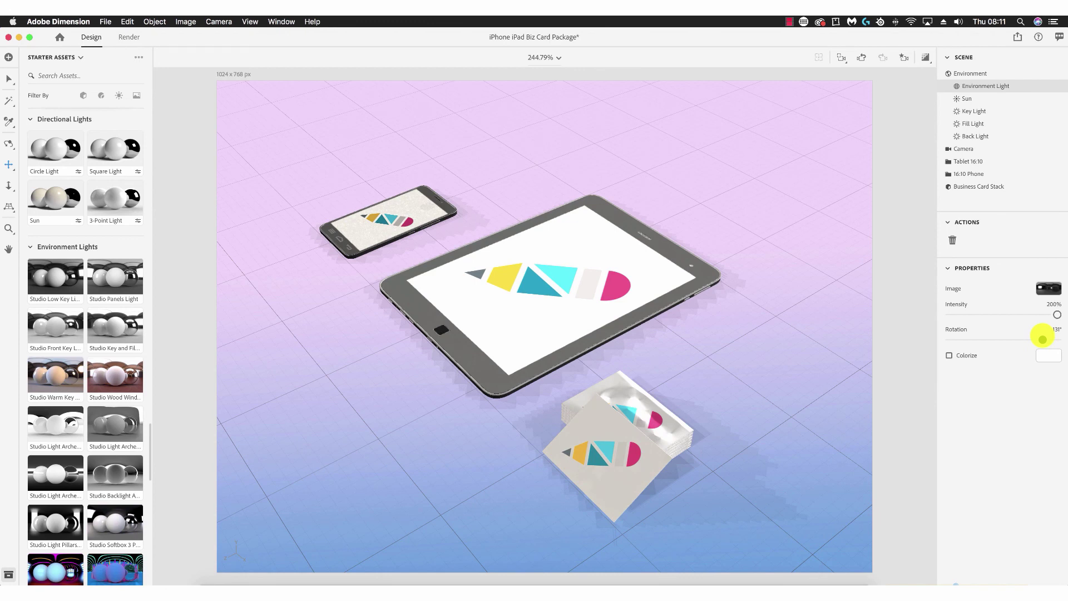
pyautogui.moveTo(1047, 340); pyautogui.dragTo(1052, 340)
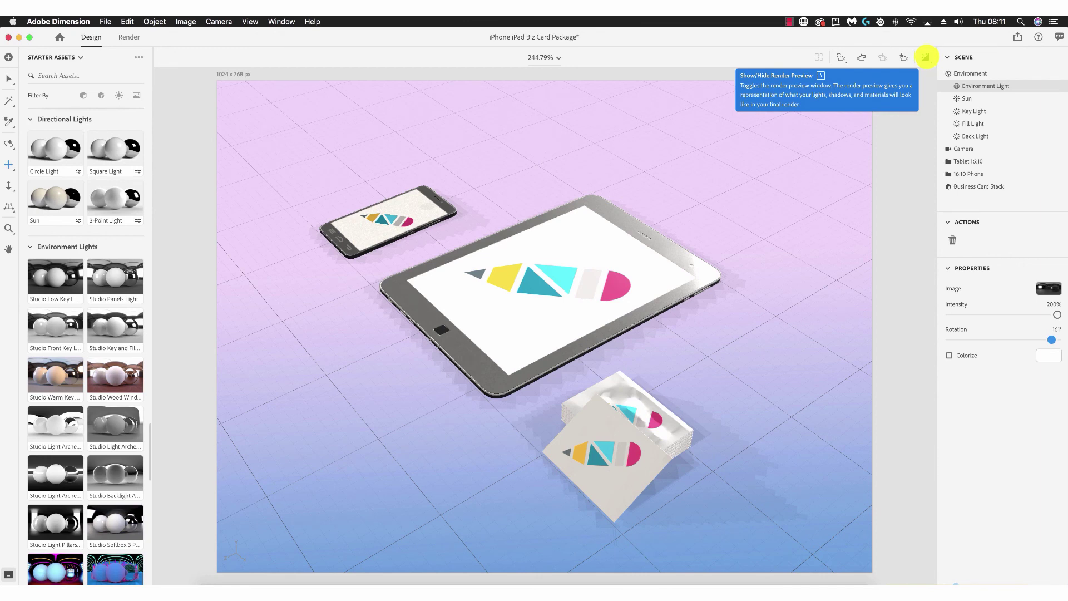
# Reduce the environment light's intensity to about 89% and show the render preview of the scene
pyautogui.click(925, 57)
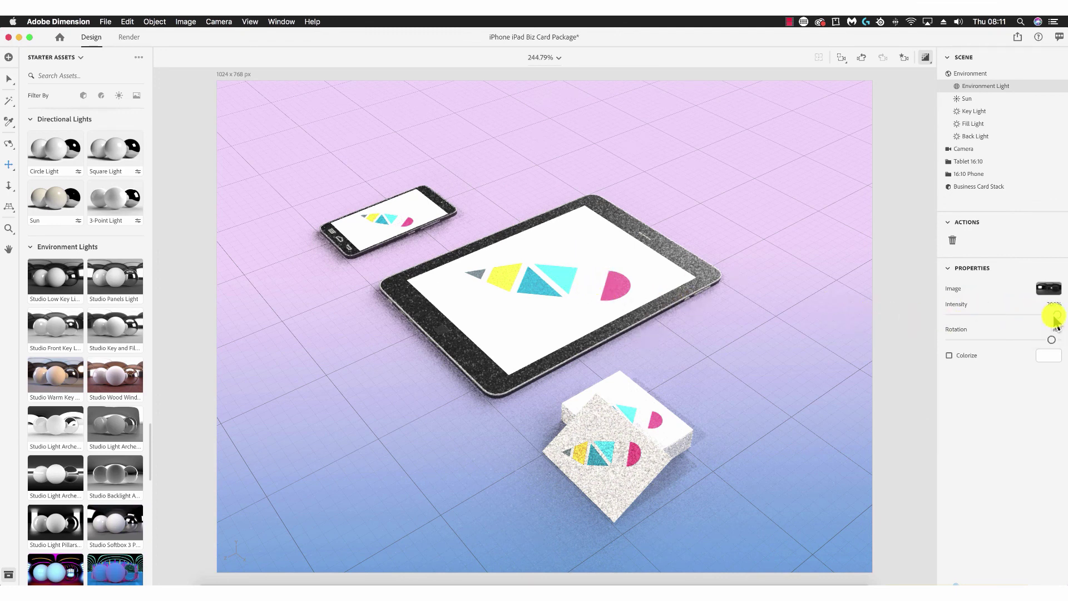
pyautogui.moveTo(1057, 315); pyautogui.dragTo(1020, 315)
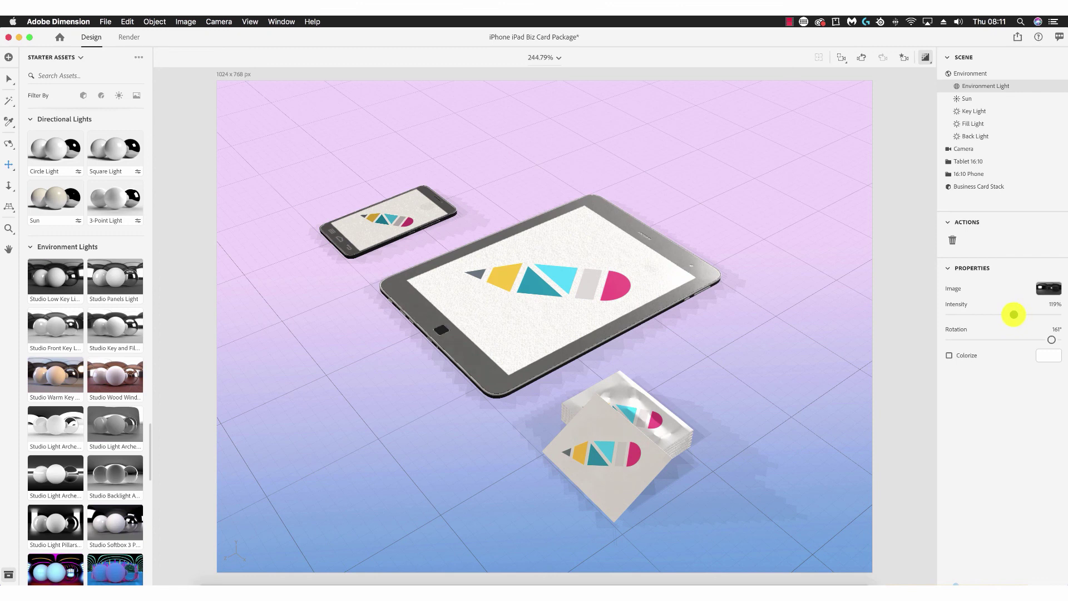
pyautogui.moveTo(1014, 314); pyautogui.dragTo(1006, 315)
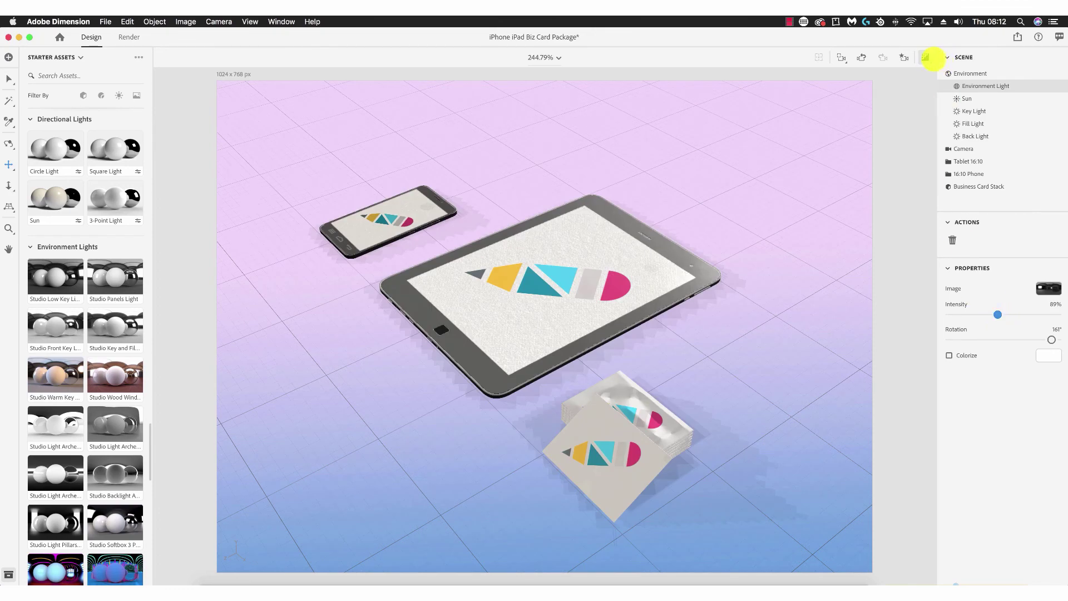
pyautogui.click(925, 57)
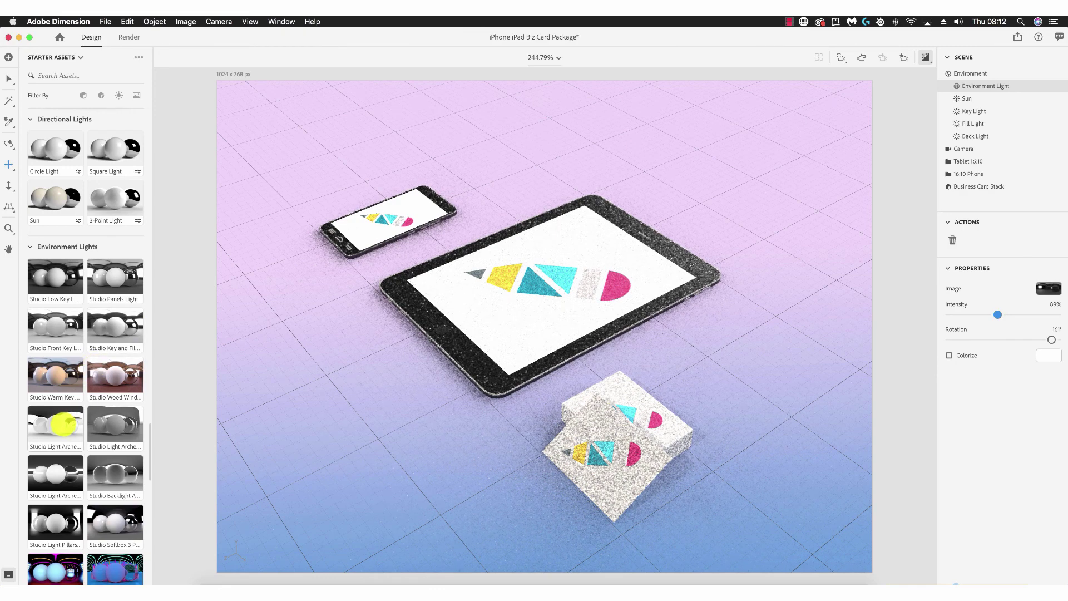
# Switch the environment light to the white Studio Light preset below Studio Warm Key and set its intensity to about 31%
pyautogui.click(63, 427)
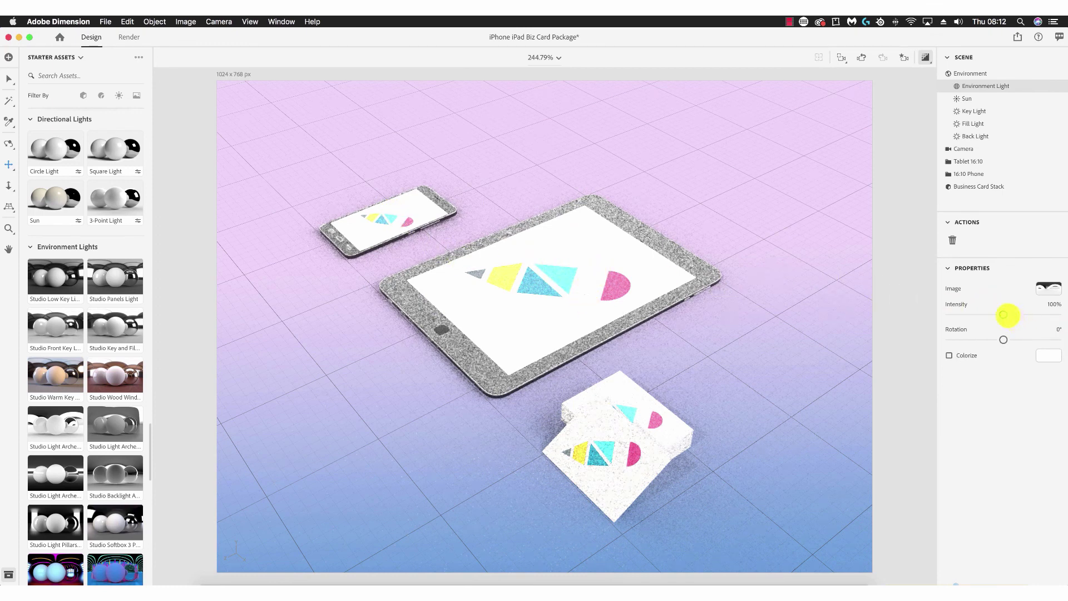
pyautogui.moveTo(1003, 314); pyautogui.dragTo(970, 315)
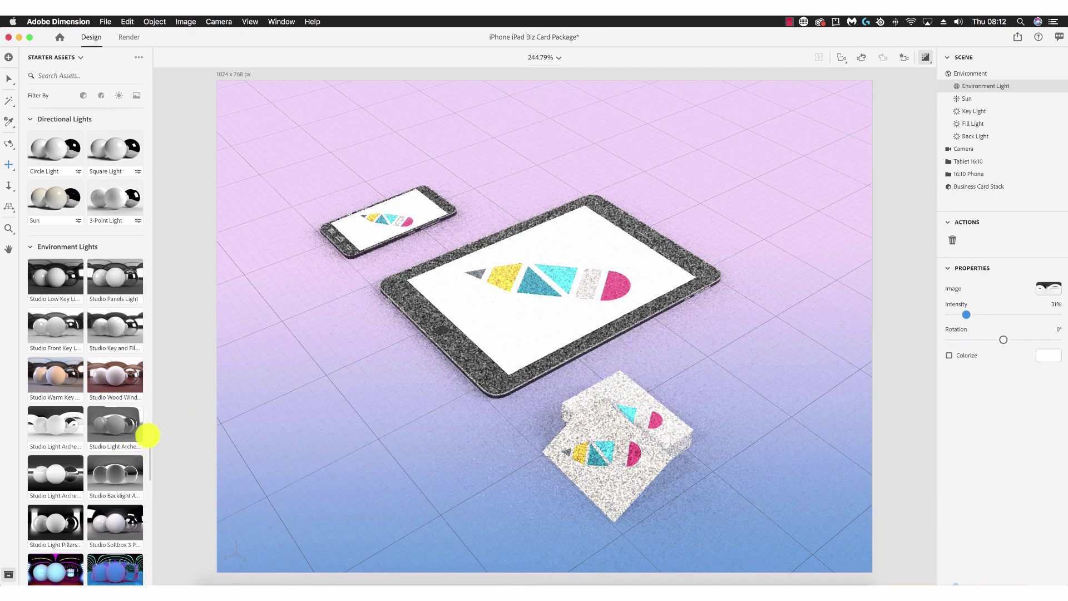
# Apply the blue Studio Color Stage environment light, with intensity about 66% and rotation about 45°
pyautogui.scroll(-2, 148, 448)
pyautogui.scroll(-5, 148, 447)
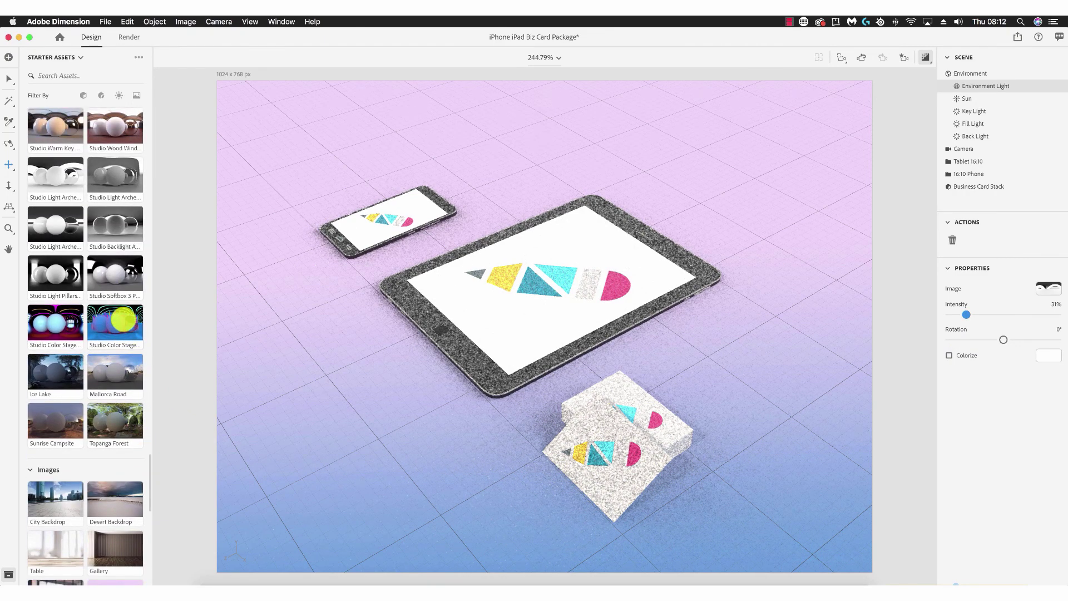
pyautogui.click(122, 320)
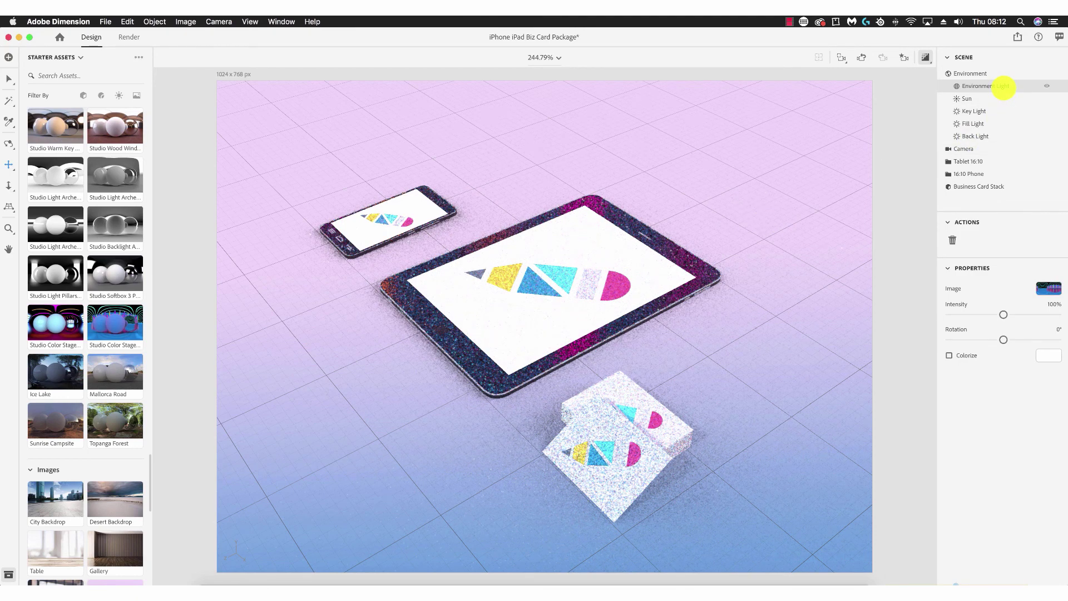
pyautogui.moveTo(1003, 314); pyautogui.dragTo(1018, 341)
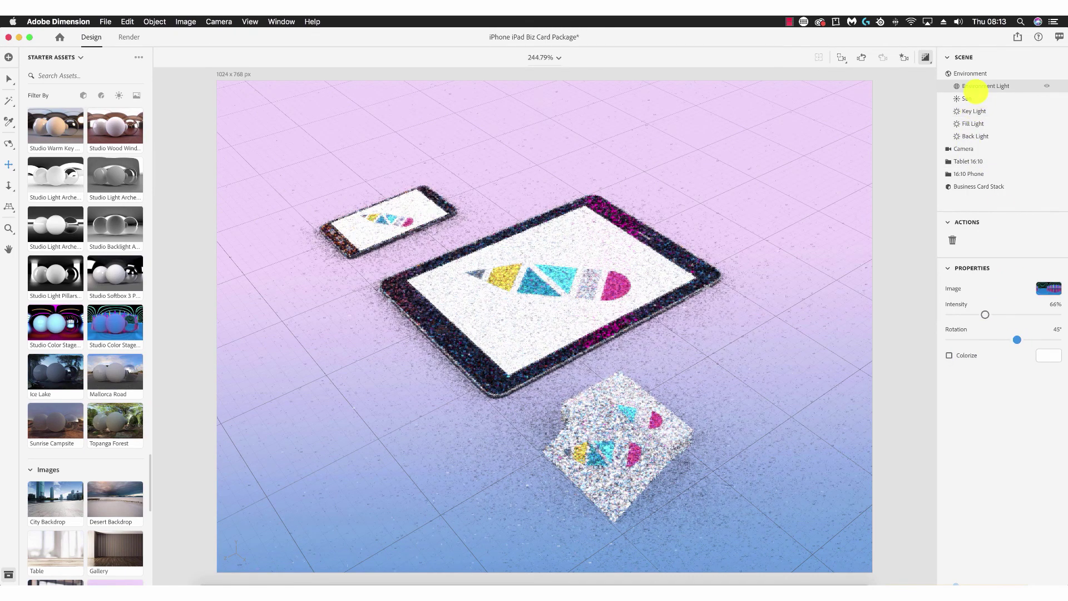
# Set the Sun light's intensity to 200% and its rotation to about -5°
pyautogui.click(973, 98)
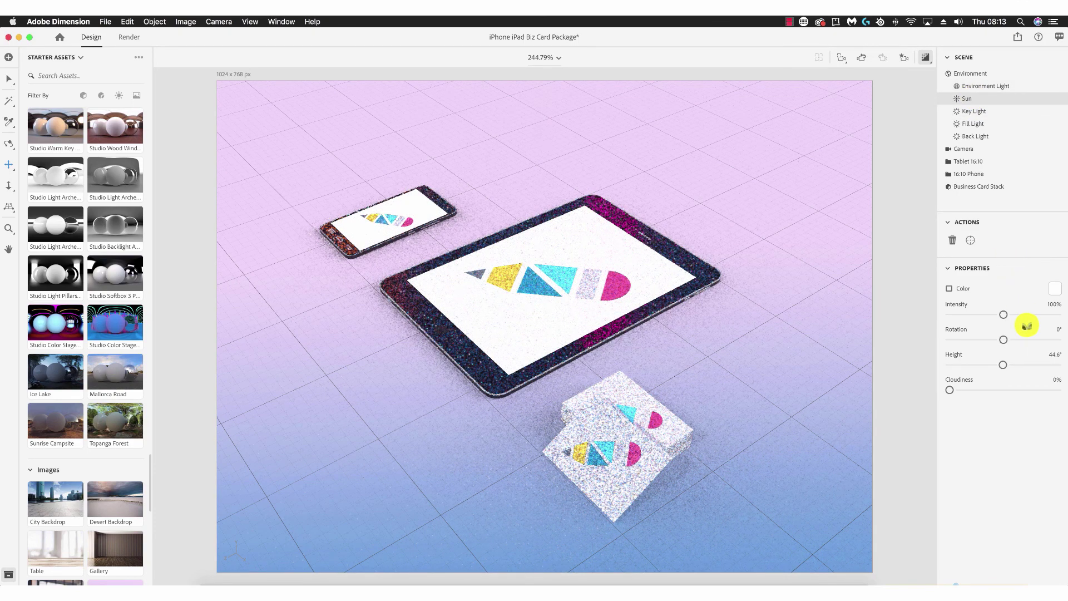
pyautogui.moveTo(1027, 325)
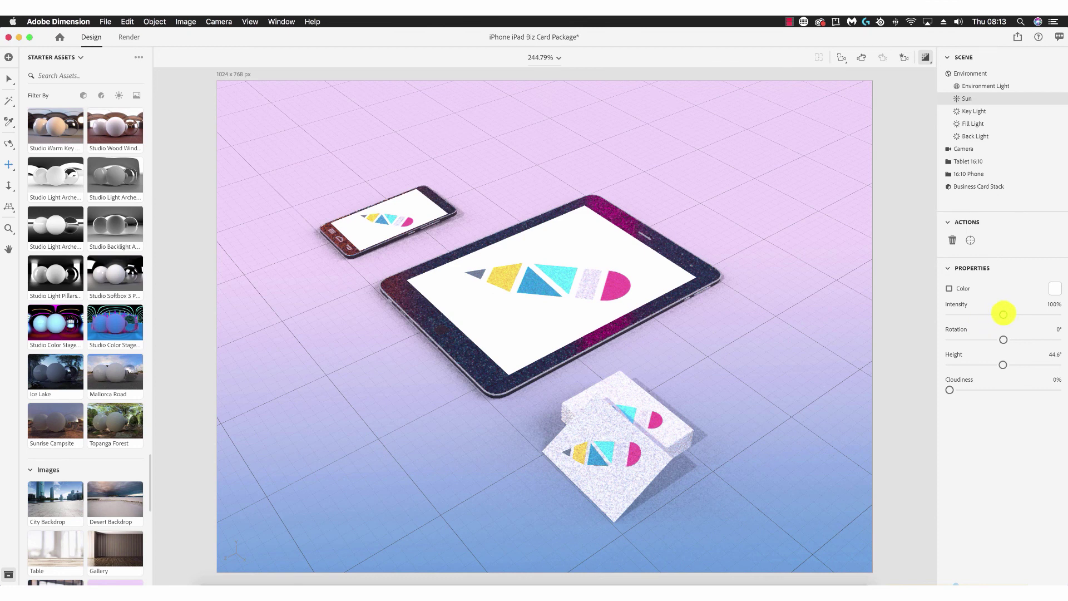
pyautogui.moveTo(1004, 314); pyautogui.dragTo(1065, 315)
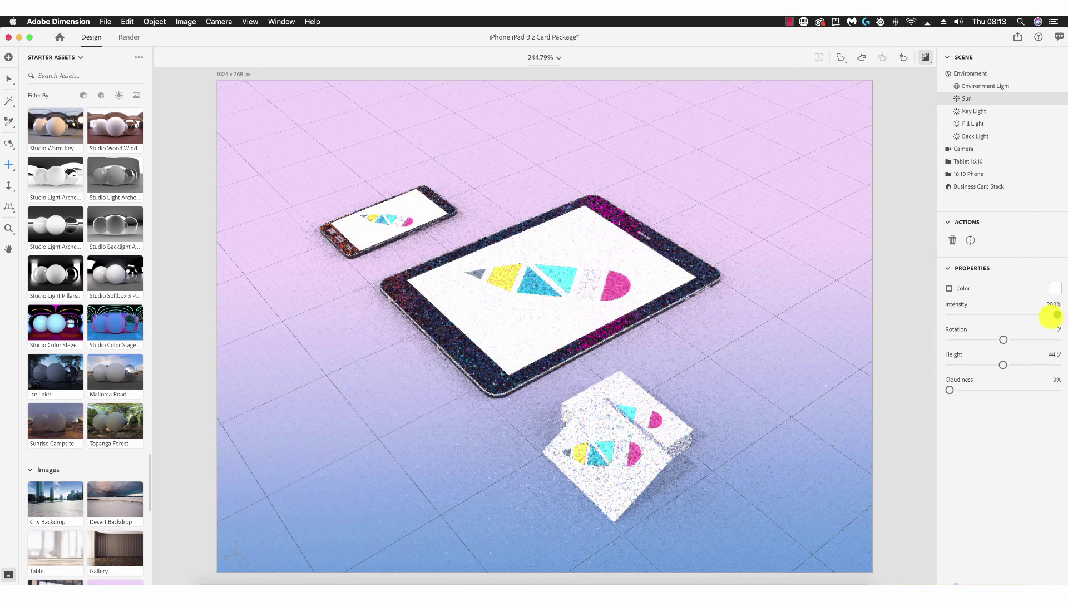
pyautogui.moveTo(1003, 340)
pyautogui.mouseDown()
pyautogui.moveTo(1057, 342)
pyautogui.moveTo(951, 341)
pyautogui.moveTo(997, 341)
pyautogui.mouseUp()
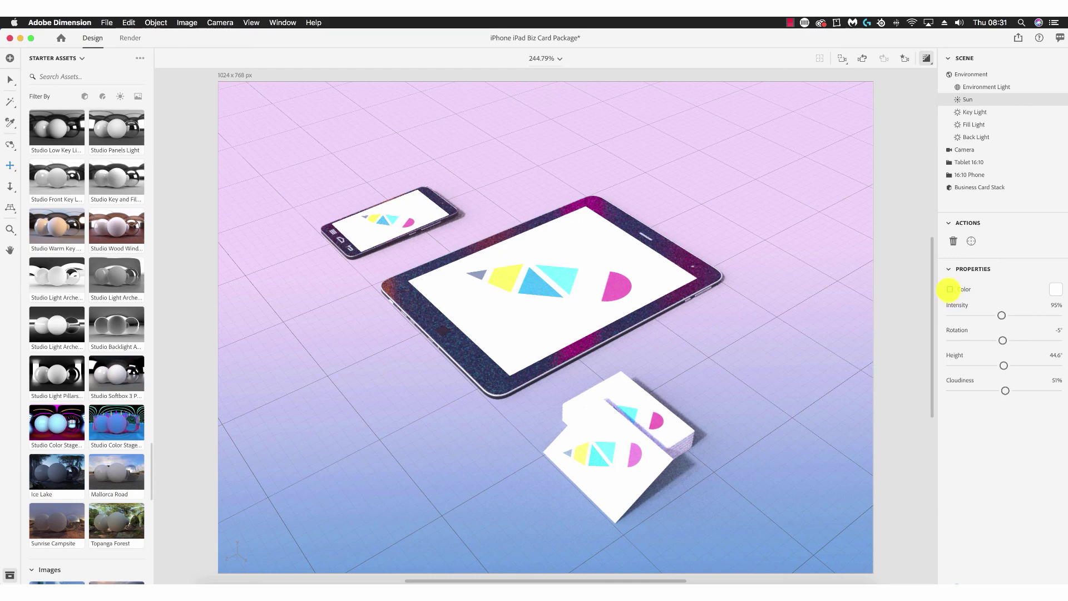
# Enable a custom colour for the Sun light and set it to red, RGB 240, 12, 12
pyautogui.click(950, 289)
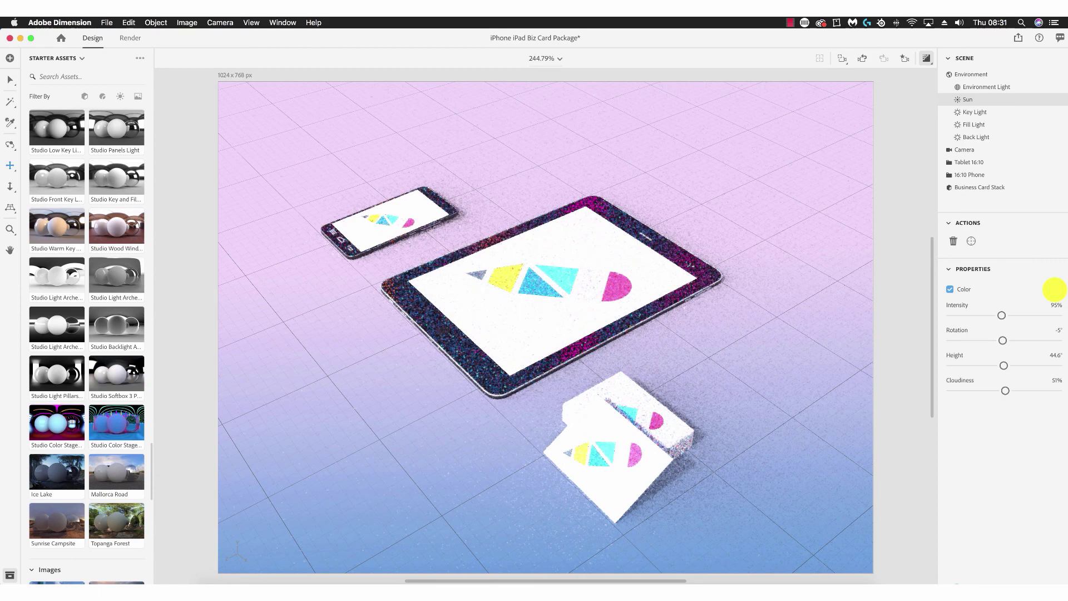
pyautogui.click(1055, 289)
pyautogui.click(1027, 231)
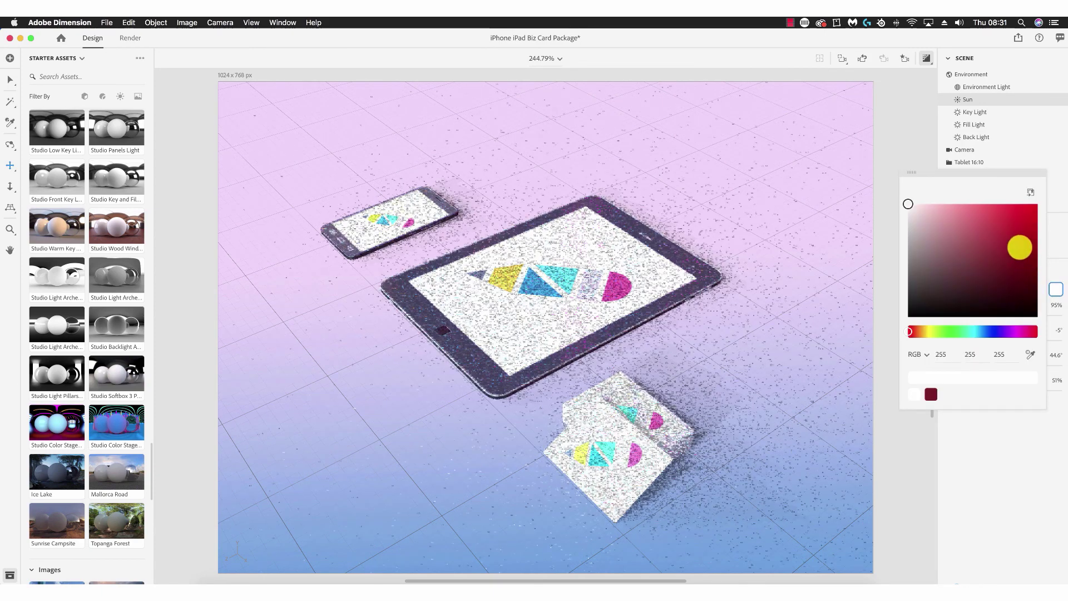
pyautogui.click(1031, 211)
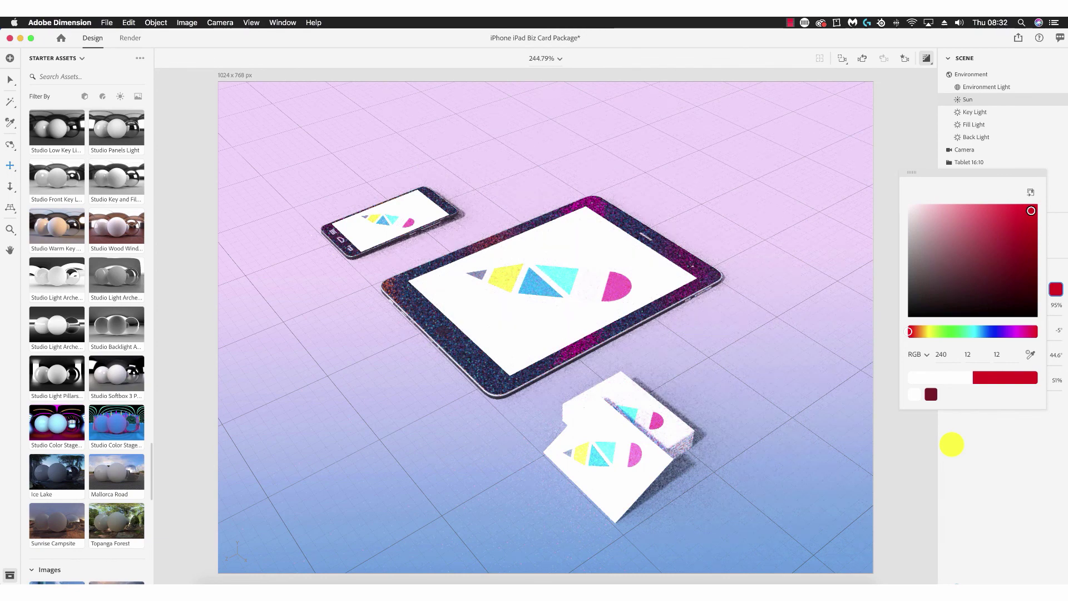
pyautogui.click(953, 443)
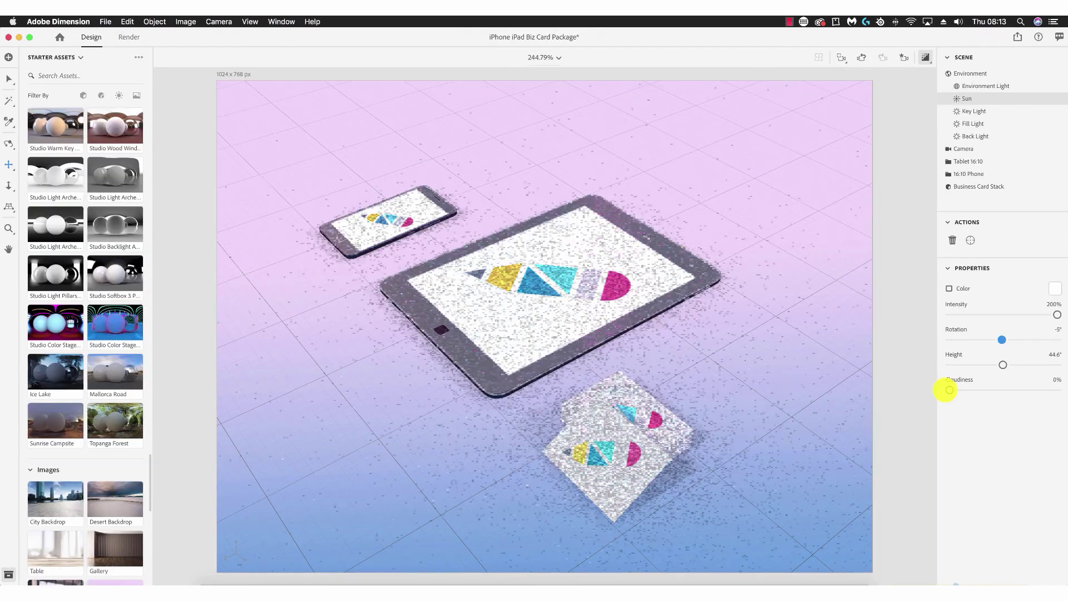
# Try the Sun light's cloudiness at 100% and set it to about 51%
pyautogui.moveTo(947, 389); pyautogui.dragTo(1046, 390)
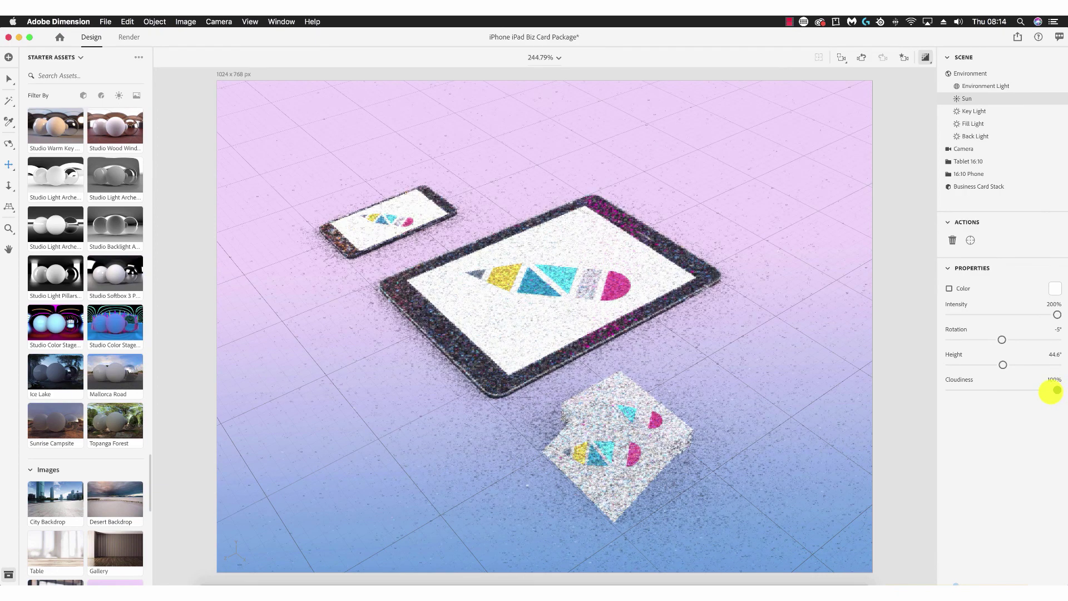
pyautogui.moveTo(1057, 390); pyautogui.dragTo(1005, 389)
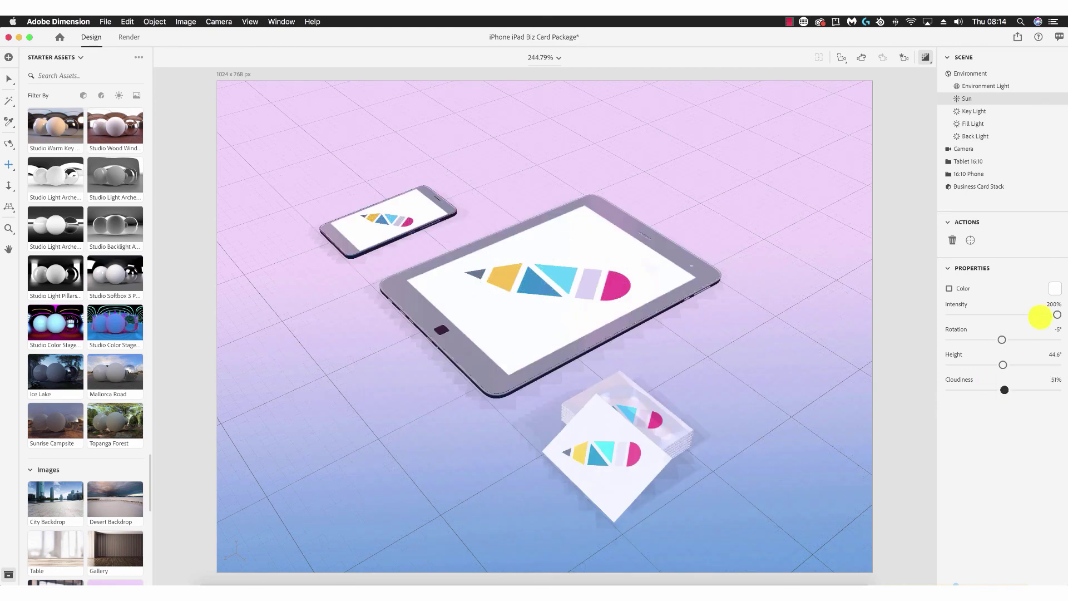
# Lower the Sun light's intensity to about 95% and replace the environment light with the Studio Wood Window preset
pyautogui.moveTo(1057, 314); pyautogui.dragTo(1001, 315)
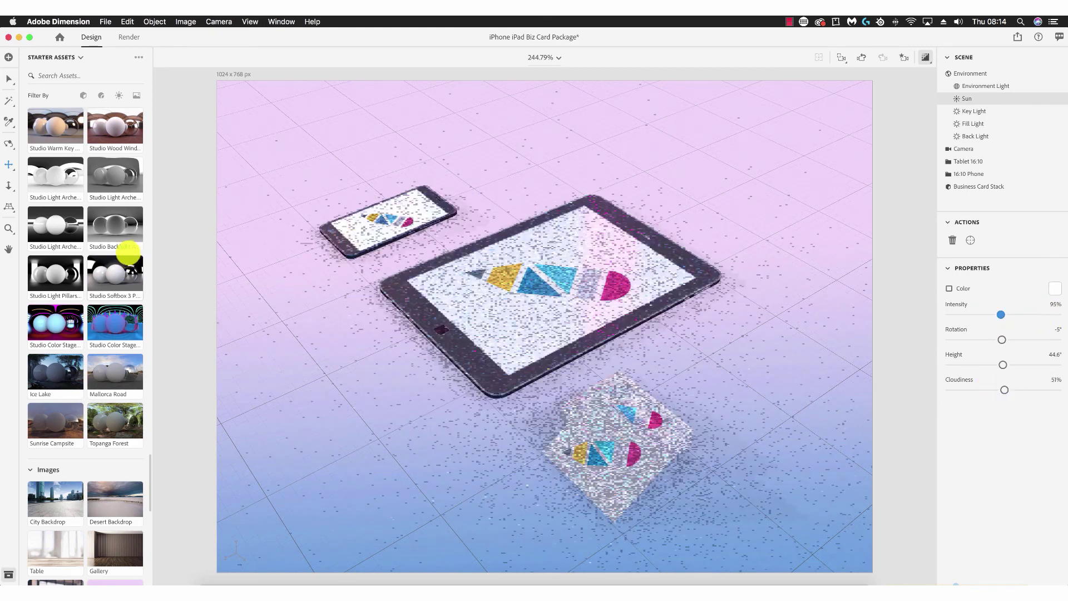
pyautogui.click(54, 178)
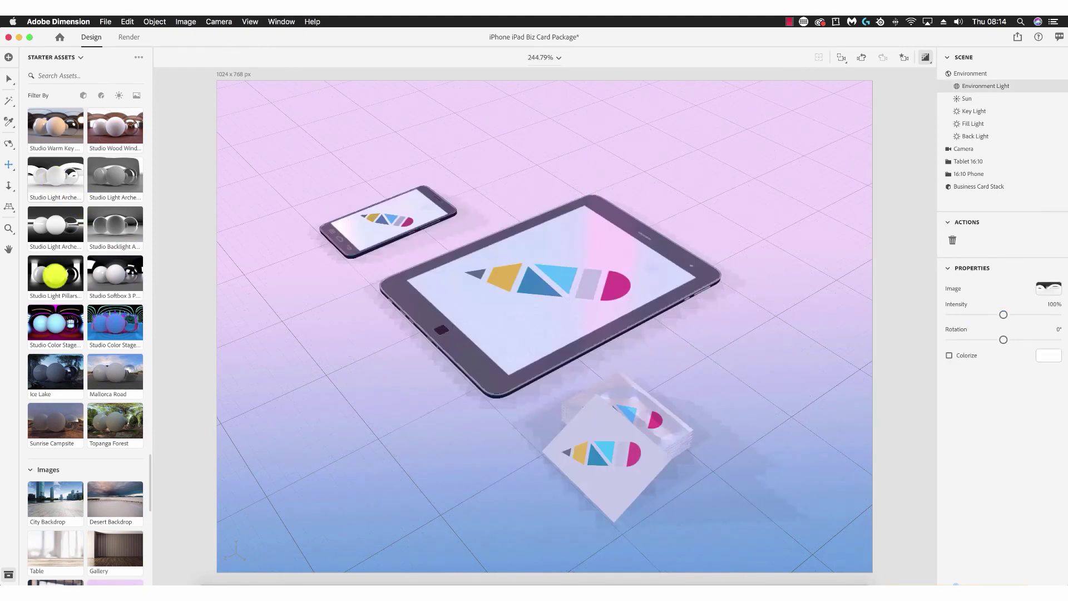
pyautogui.scroll(3, 61, 273)
pyautogui.click(114, 220)
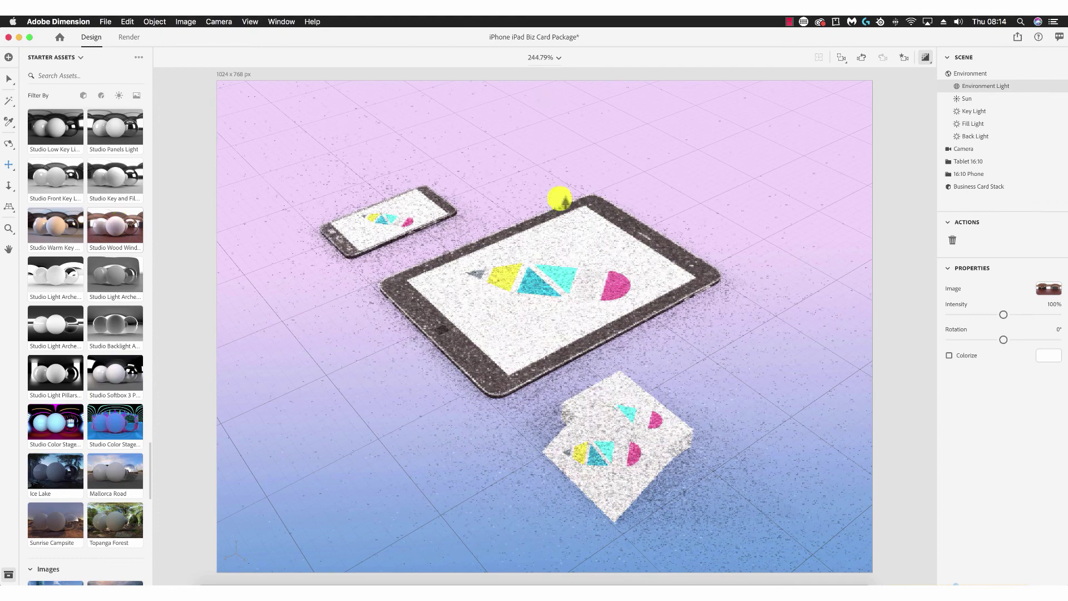
# Set the Key Light's intensity to about 77%, its rotation to about 2° and its height to about 1°
pyautogui.click(977, 111)
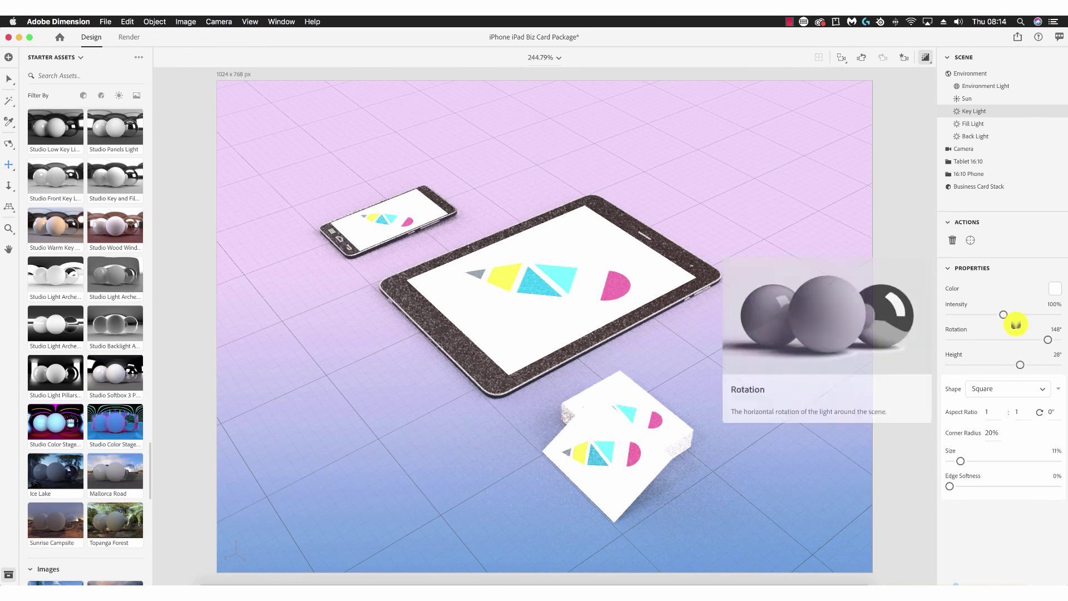
pyautogui.moveTo(978, 354)
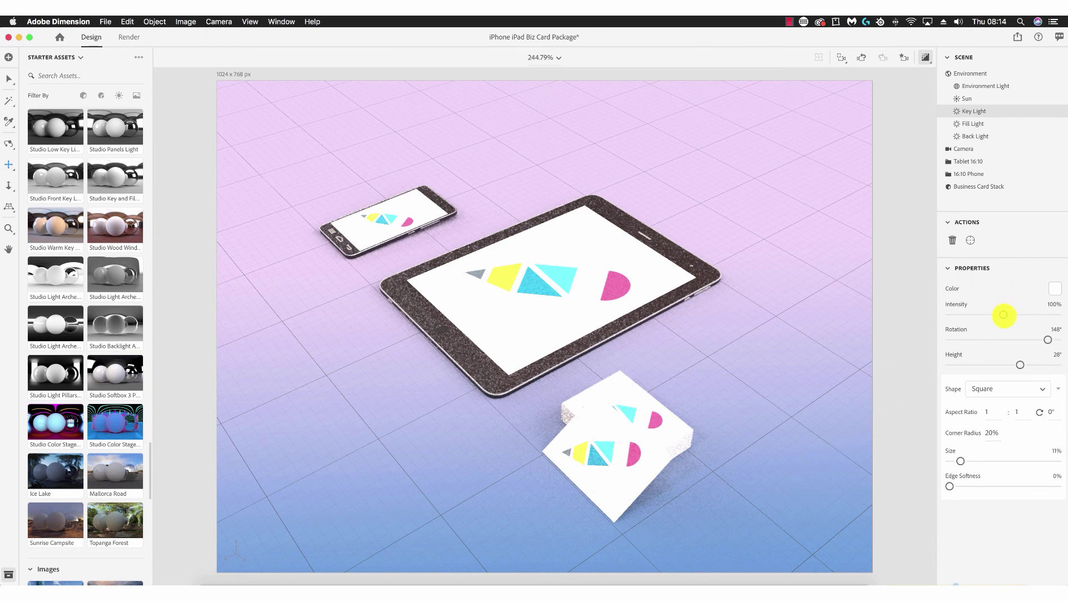
pyautogui.moveTo(1003, 315)
pyautogui.mouseDown()
pyautogui.moveTo(1056, 315)
pyautogui.moveTo(998, 315)
pyautogui.mouseUp()
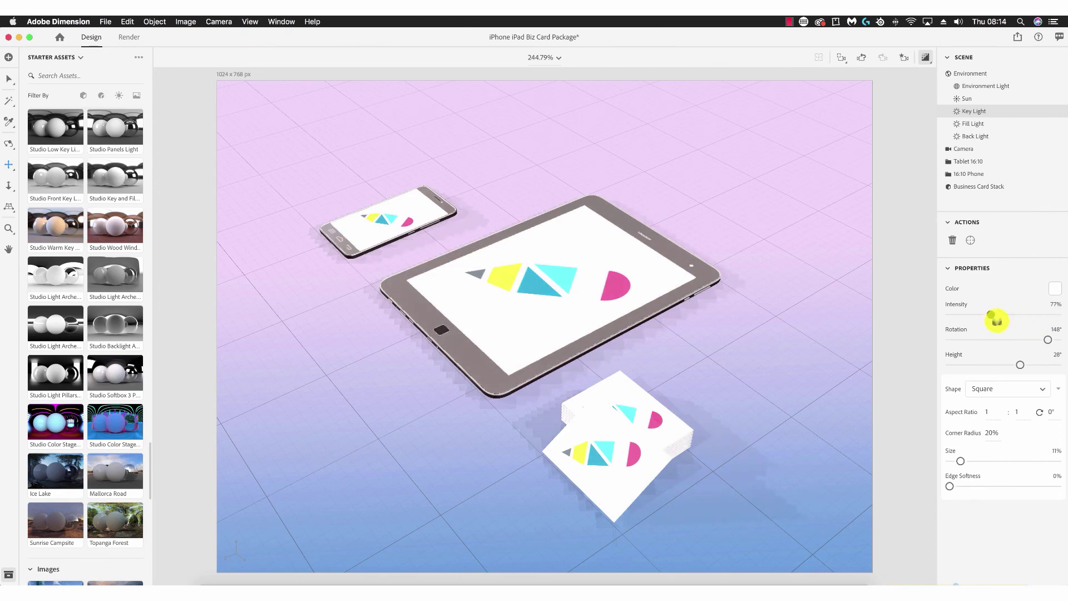
pyautogui.moveTo(1048, 339); pyautogui.dragTo(1004, 346)
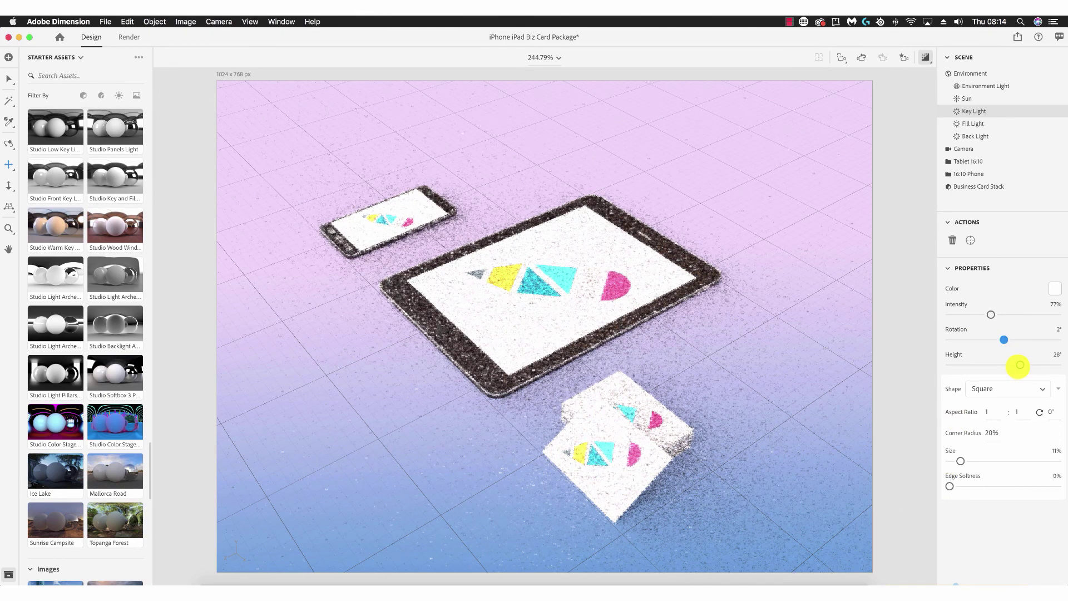
pyautogui.moveTo(1020, 366); pyautogui.dragTo(1058, 365)
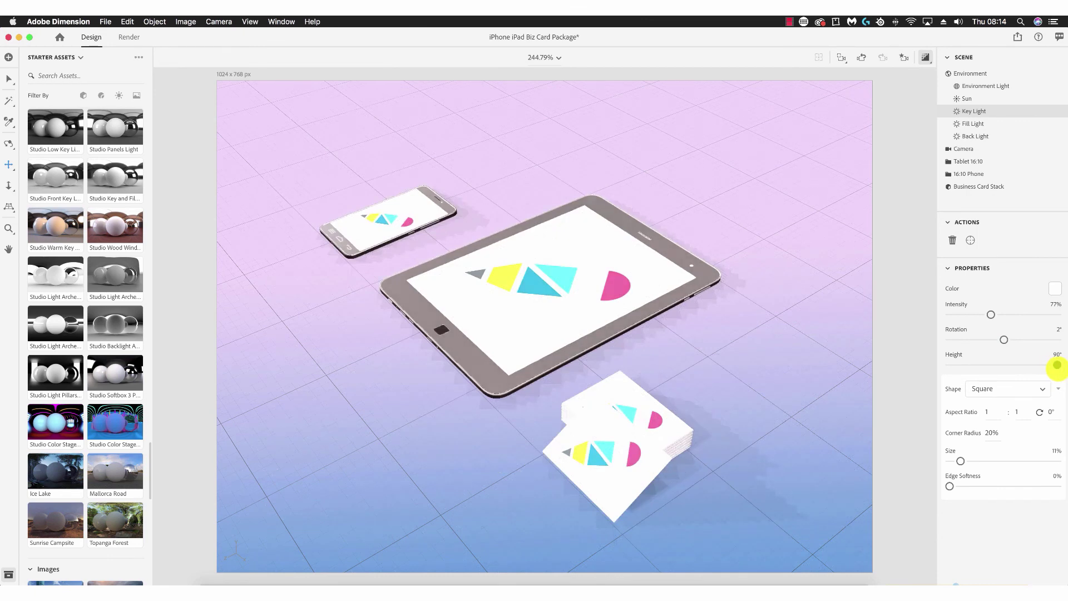
pyautogui.moveTo(1051, 366); pyautogui.dragTo(1005, 365)
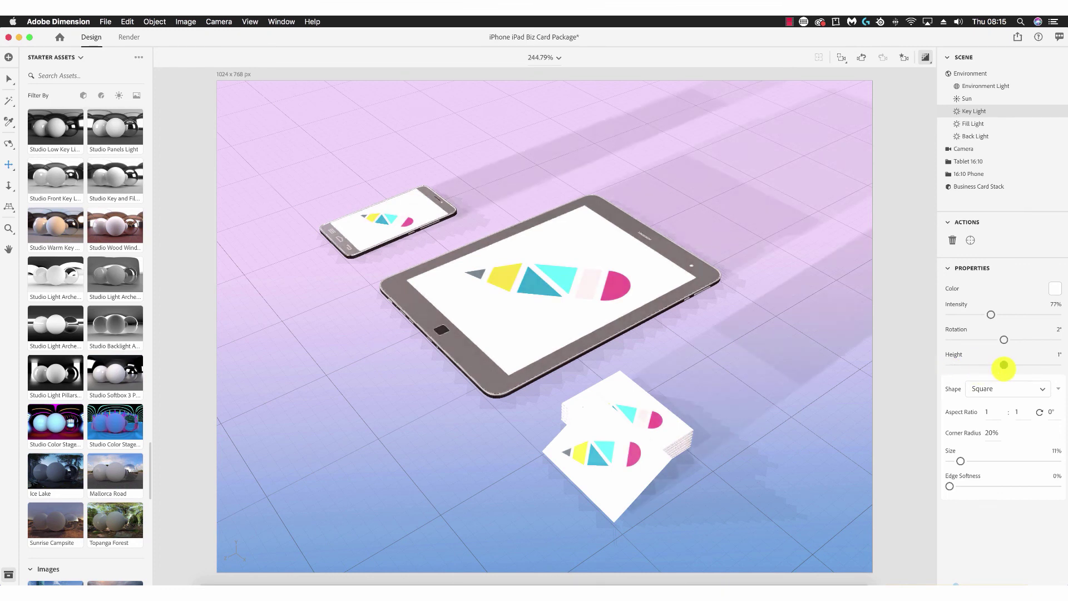
# Make the Key Light a circle, try a 2:1 aspect ratio, and set its size to about 1% and edge softness to about 69%
pyautogui.click(1040, 390)
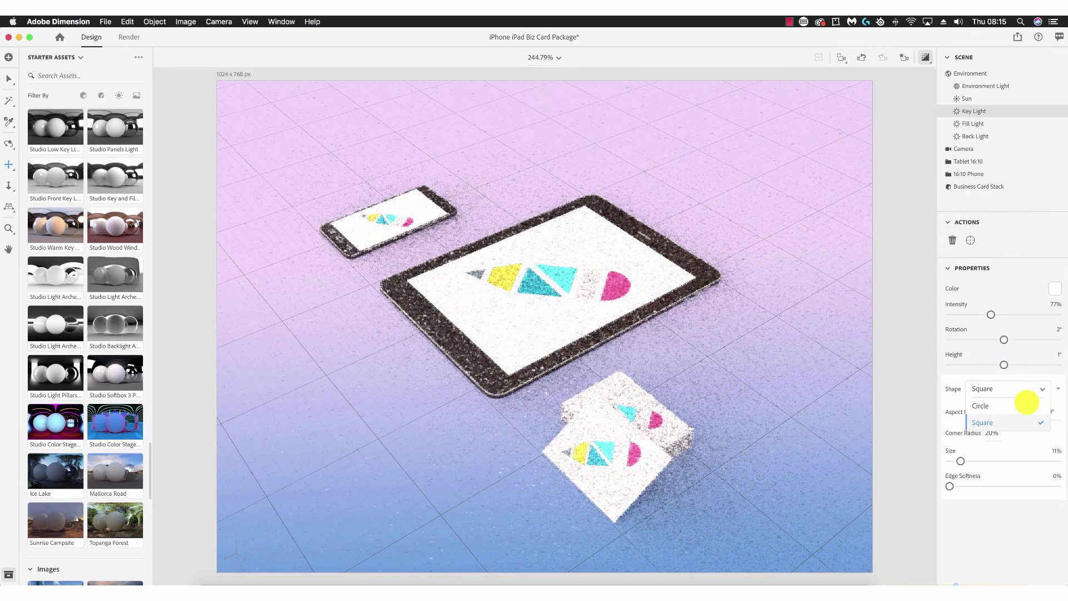
pyautogui.click(1012, 405)
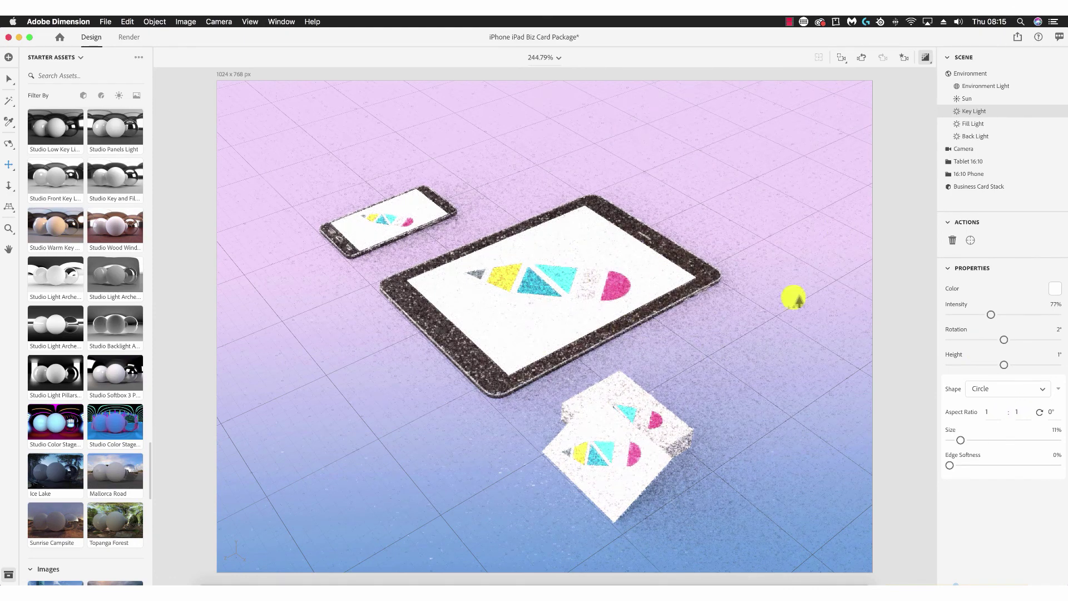
pyautogui.click(990, 413)
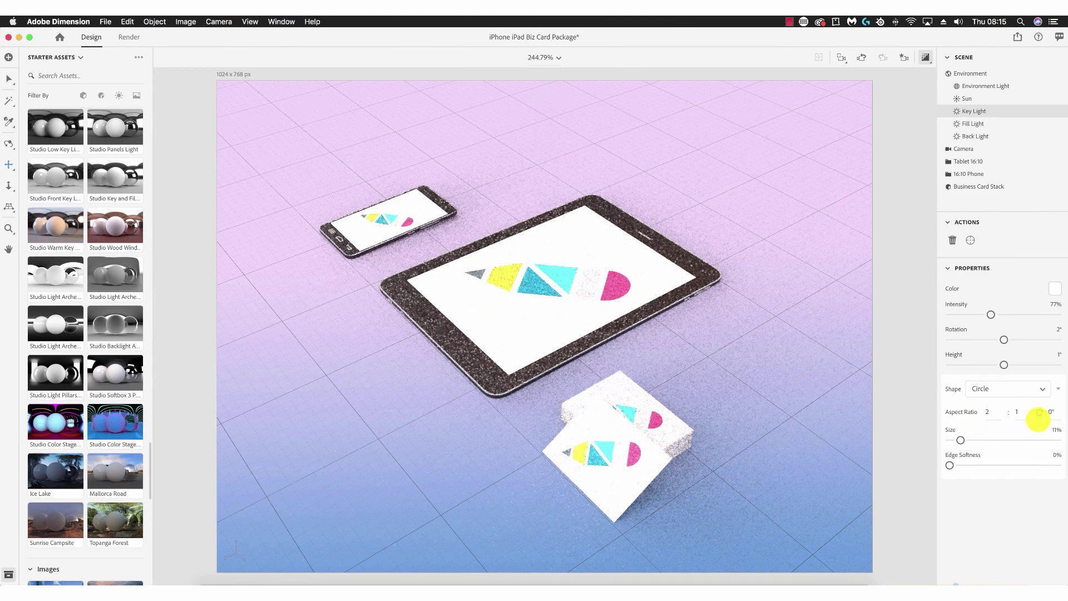
pyautogui.write('2')
pyautogui.press('Return')
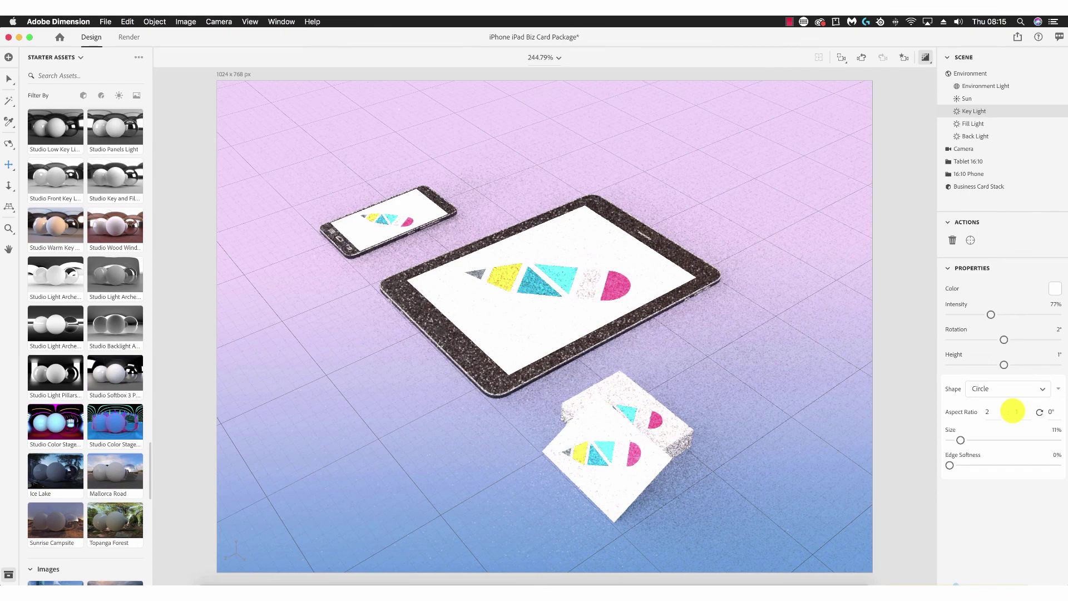
pyautogui.moveTo(960, 440); pyautogui.dragTo(1024, 465)
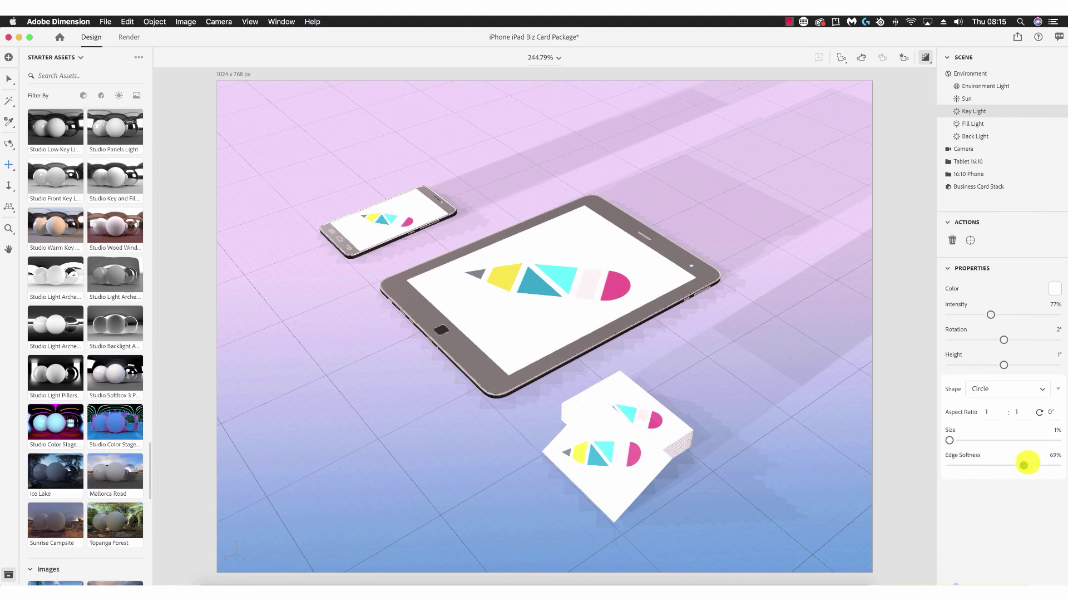
# Set the Back Light's intensity to about 124%, its rotation to about 14° and its height to about 16°
pyautogui.click(975, 124)
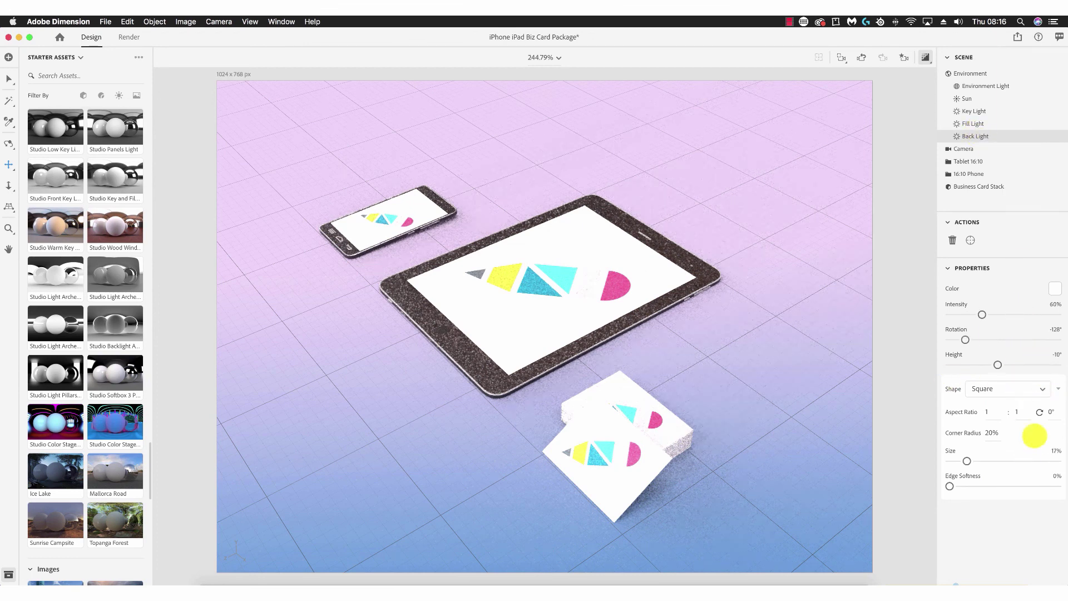
pyautogui.moveTo(982, 315); pyautogui.dragTo(1016, 315)
pyautogui.moveTo(966, 339); pyautogui.dragTo(1012, 365)
# Change the Back Light's shape to Circle, with its size and edge softness both about 46%
pyautogui.click(1027, 389)
pyautogui.click(1025, 403)
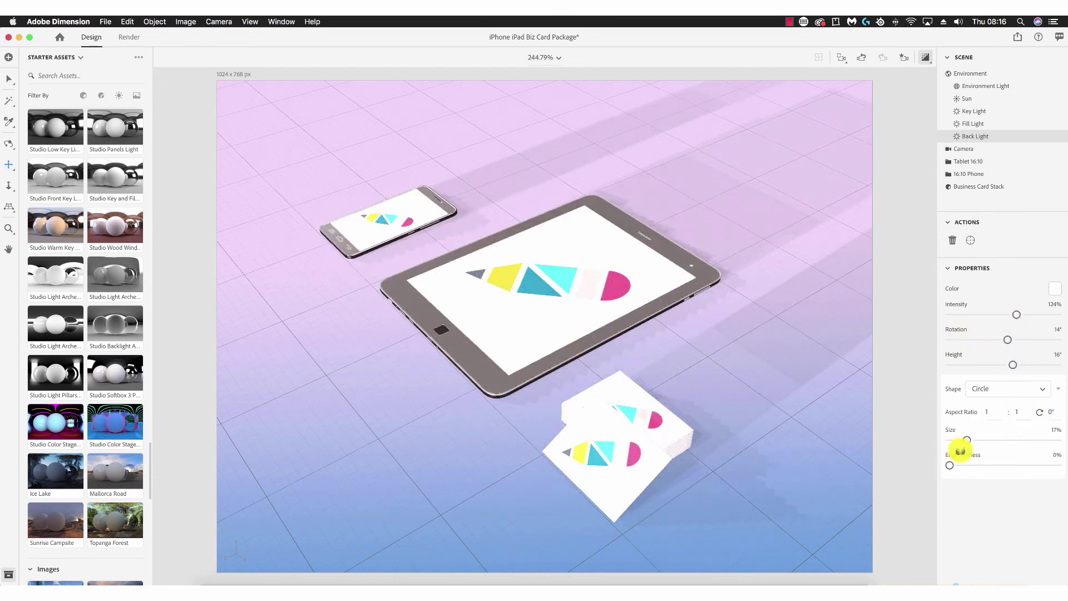
pyautogui.moveTo(967, 440); pyautogui.dragTo(999, 440)
pyautogui.moveTo(950, 465); pyautogui.dragTo(1000, 465)
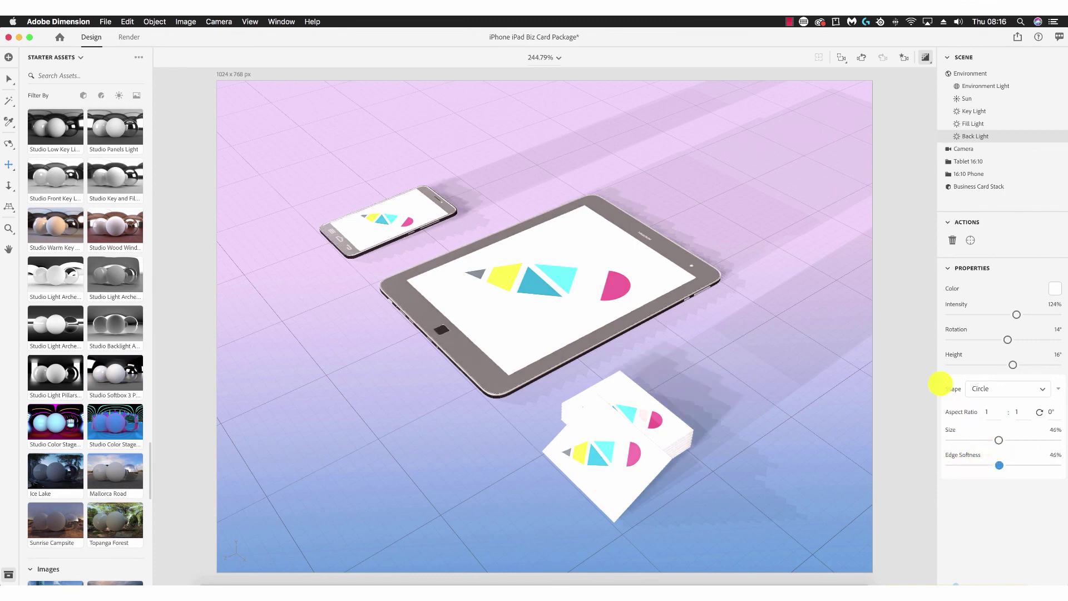